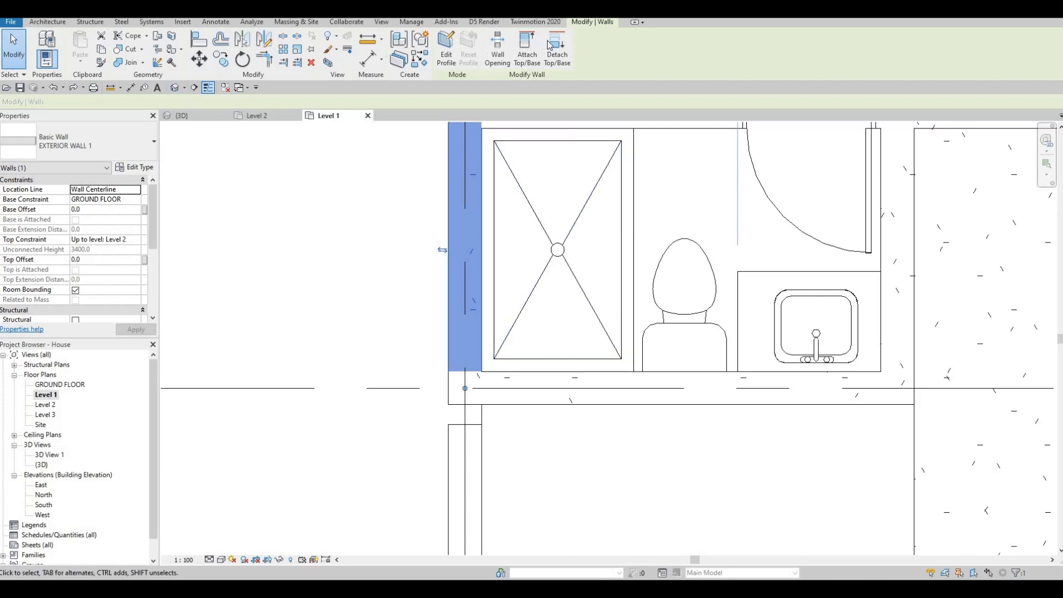
# Use Wall Joins on the corner below the bathroom and cycle its join configuration to square off.
pyautogui.click(159, 66)
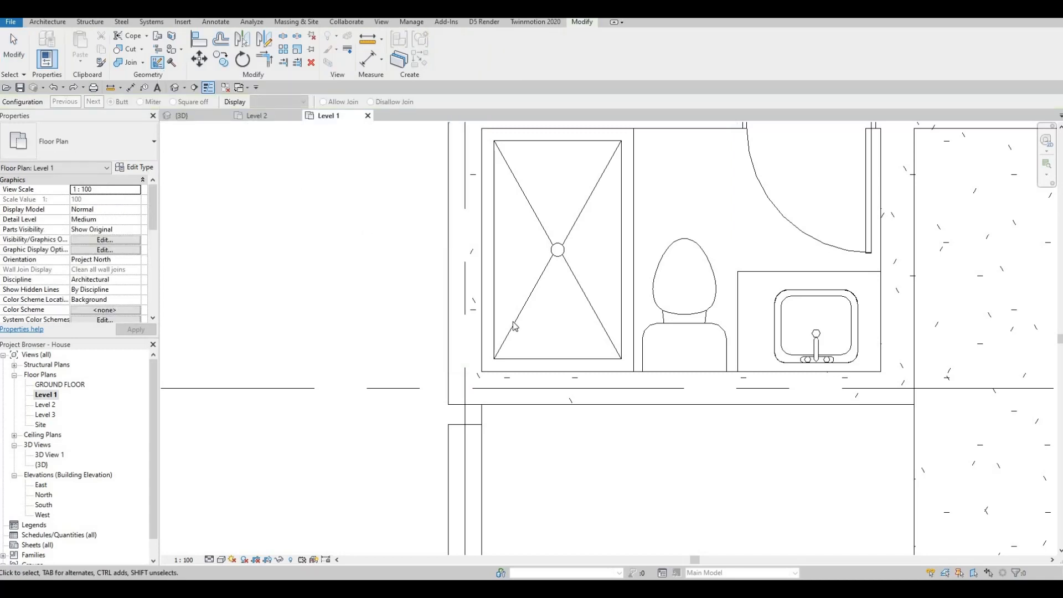
pyautogui.click(477, 340)
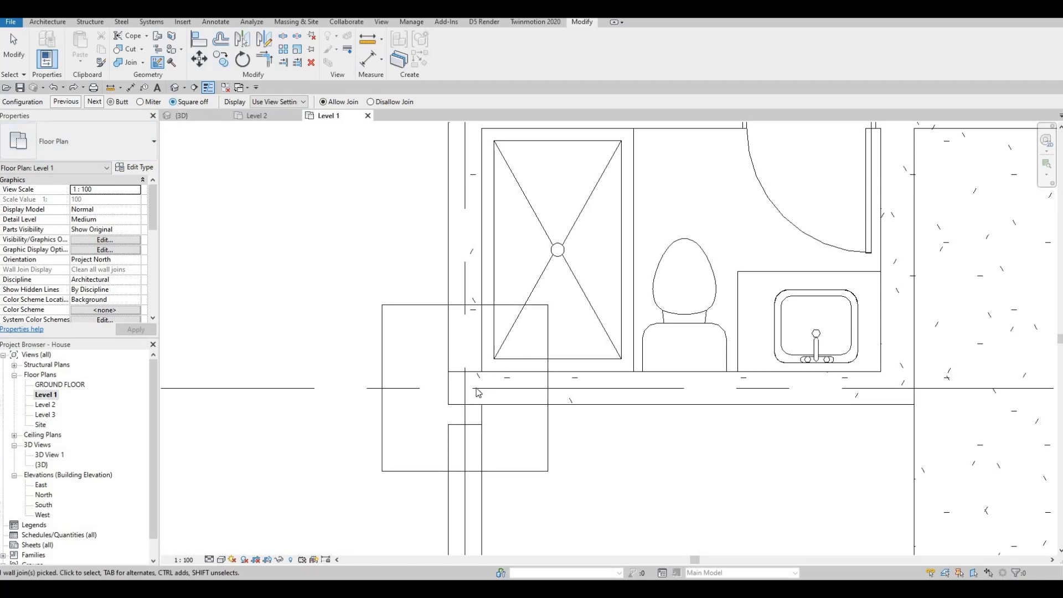
pyautogui.click(92, 103)
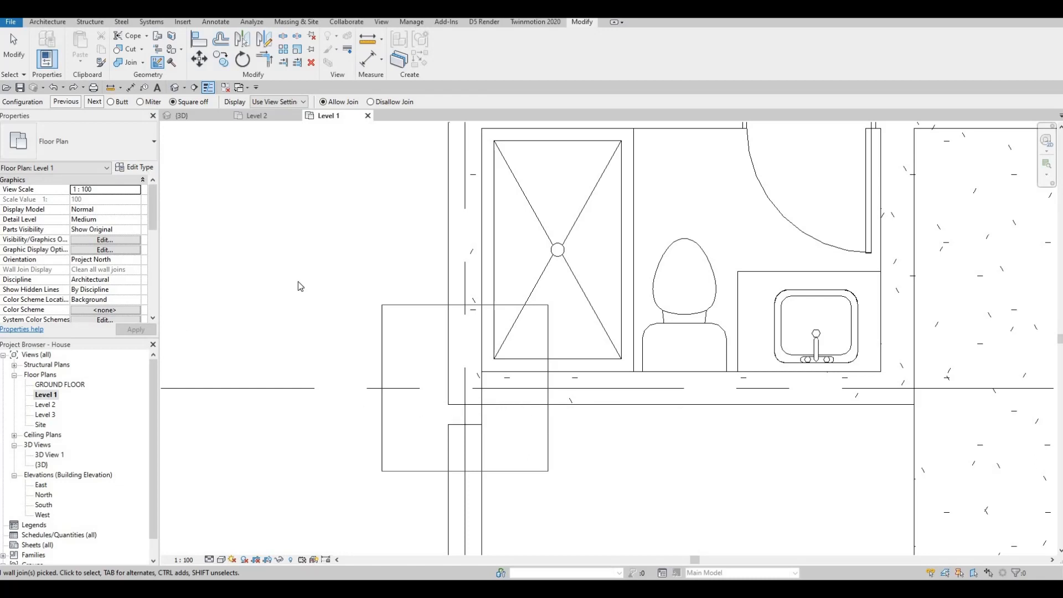
pyautogui.click(328, 304)
pyautogui.moveTo(458, 435); pyautogui.dragTo(459, 427, button='middle')
pyautogui.press('Escape')
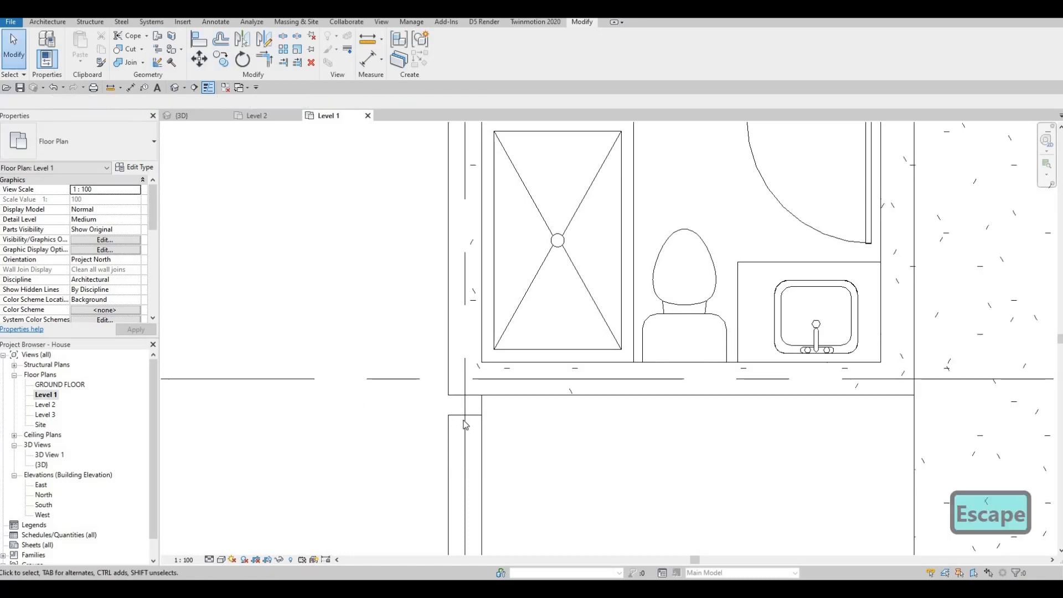
# Extend the lower exterior wall's end up to the intersection with the bathroom's exterior wall.
pyautogui.click(465, 427)
pyautogui.moveTo(465, 415); pyautogui.dragTo(465, 378)
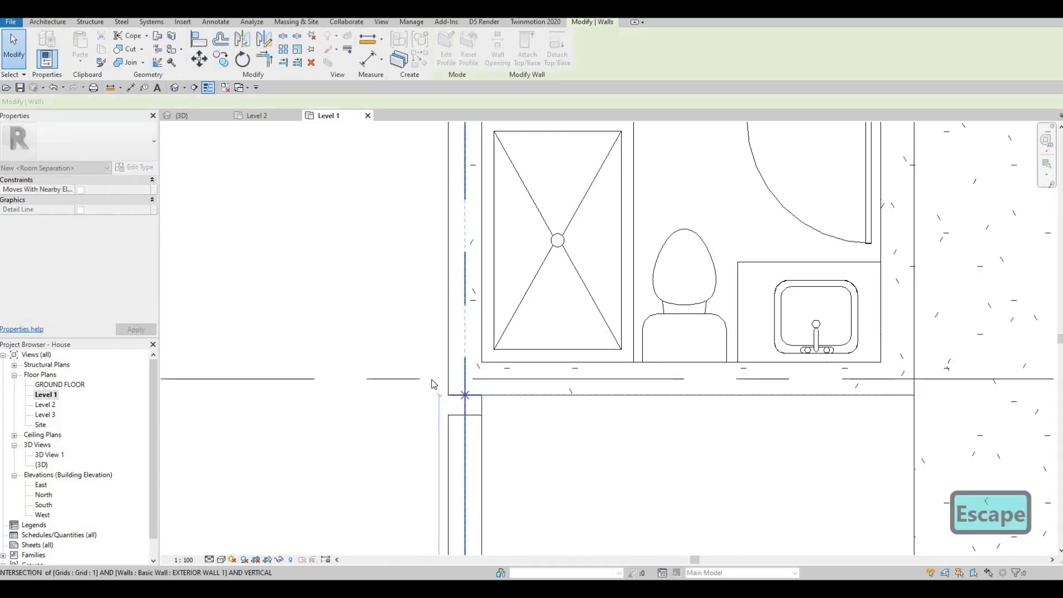
pyautogui.scroll(-2, 430, 376)
pyautogui.scroll(-5, 432, 378)
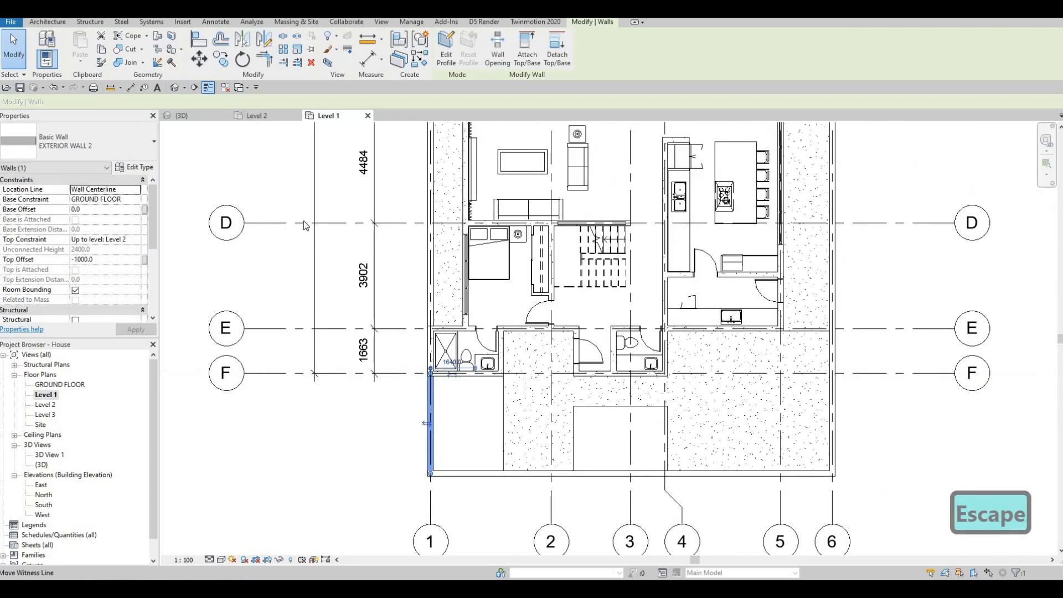
pyautogui.press('Escape')
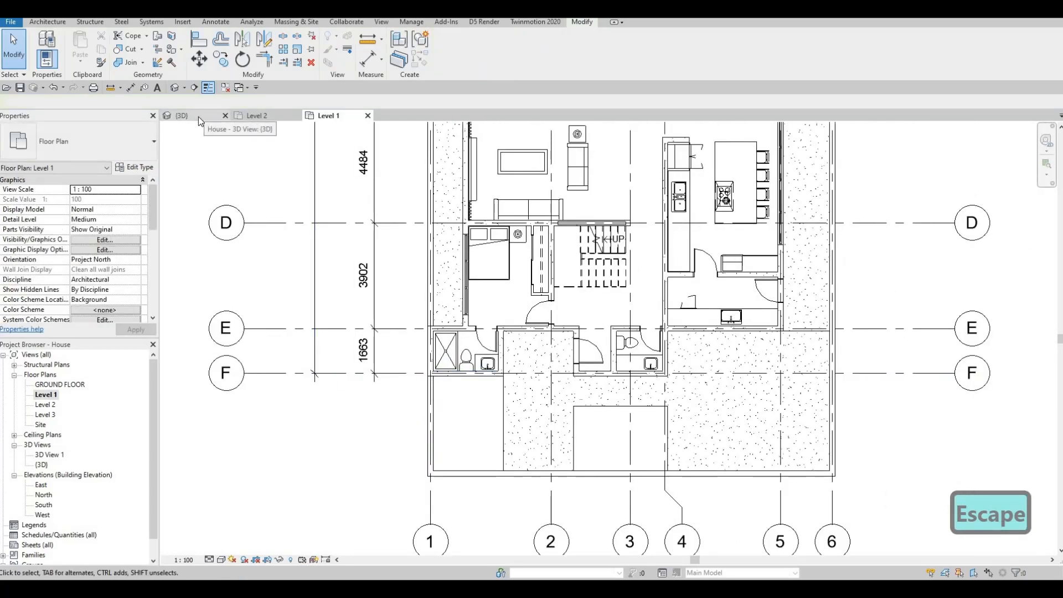
# Switch to the 3D view and open the type properties of the low brick boundary wall.
pyautogui.click(199, 116)
pyautogui.scroll(-4, 355, 363)
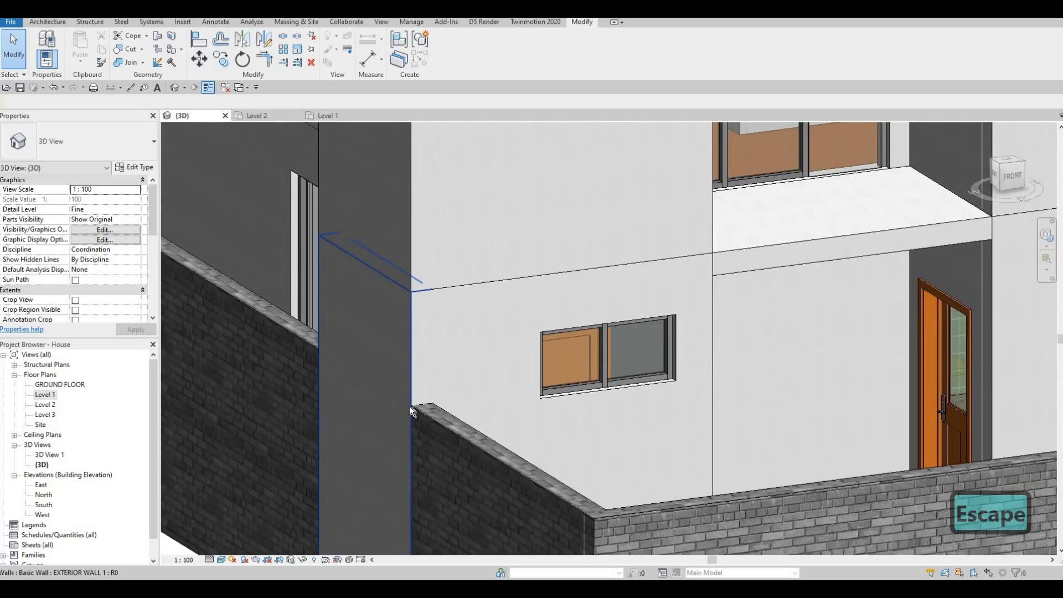
pyautogui.scroll(5, 519, 288)
pyautogui.scroll(-3, 520, 288)
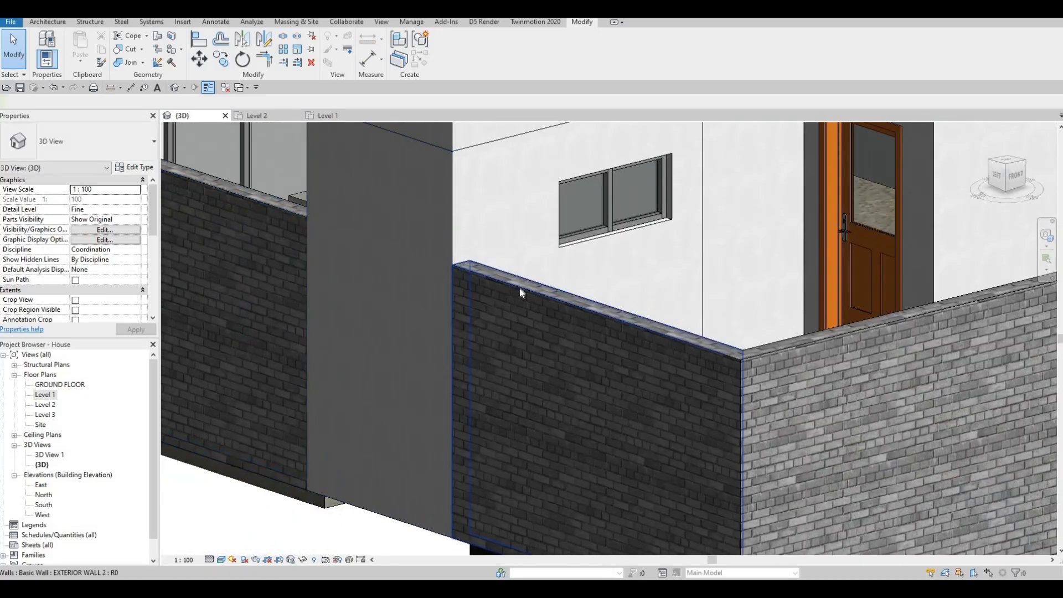
pyautogui.click(519, 292)
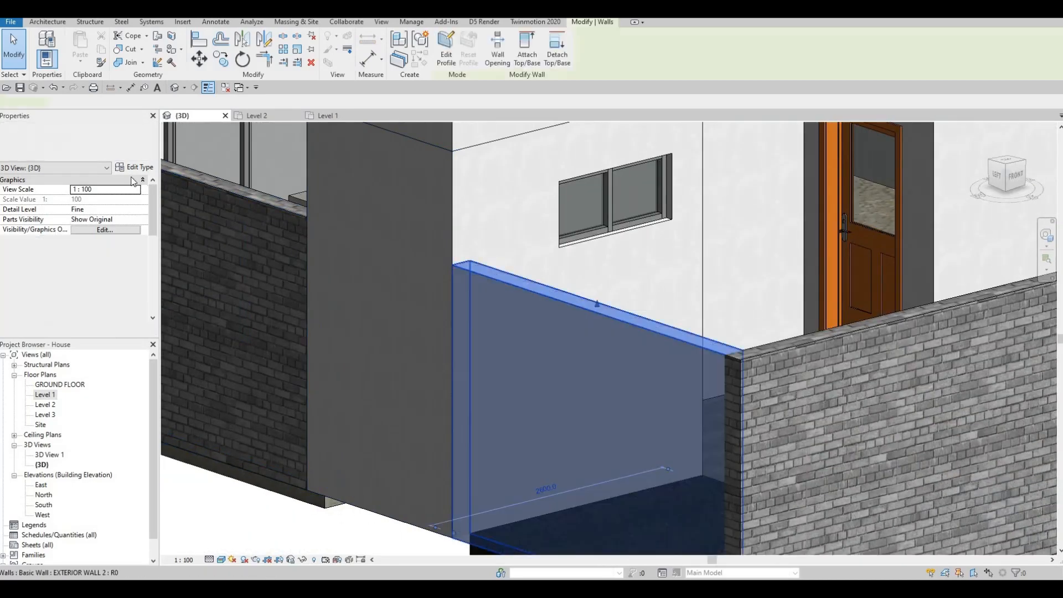
pyautogui.click(136, 166)
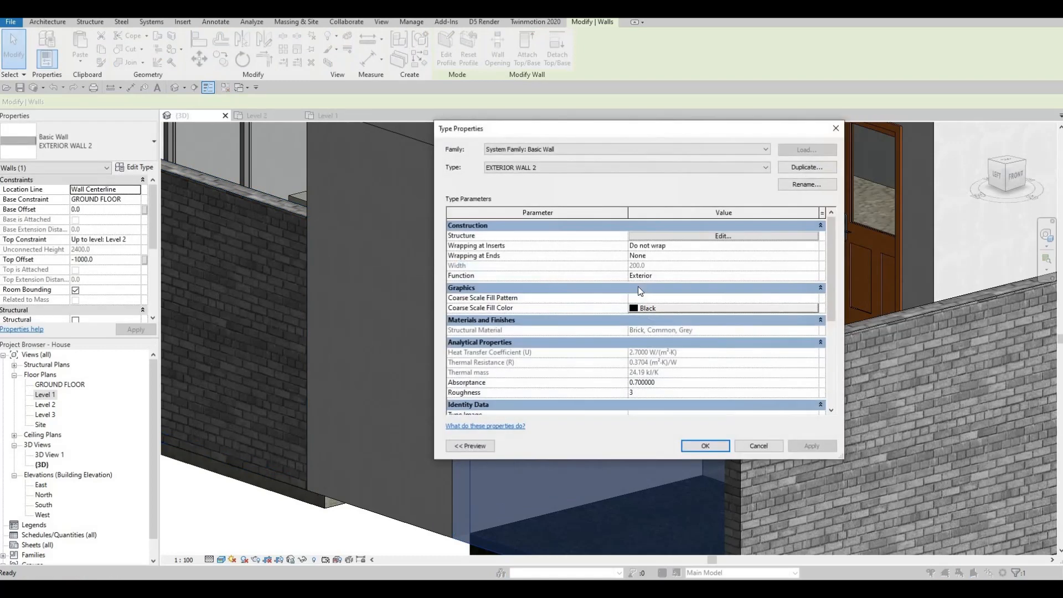
# Copy the structure layer's material name Brick, Common, Grey from the wall assembly, then close the dialogs.
pyautogui.click(683, 237)
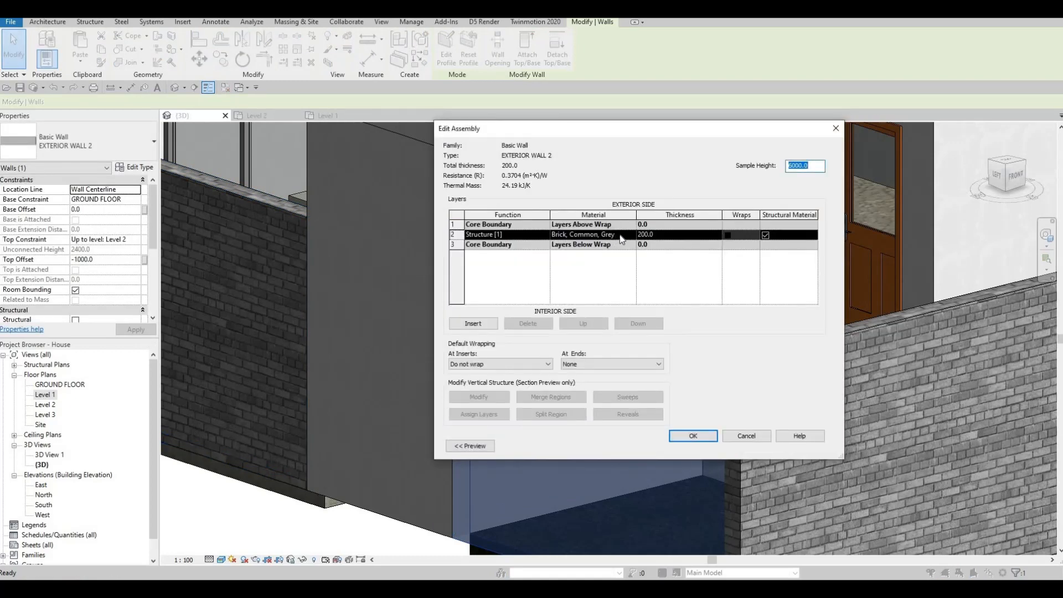
pyautogui.click(623, 235)
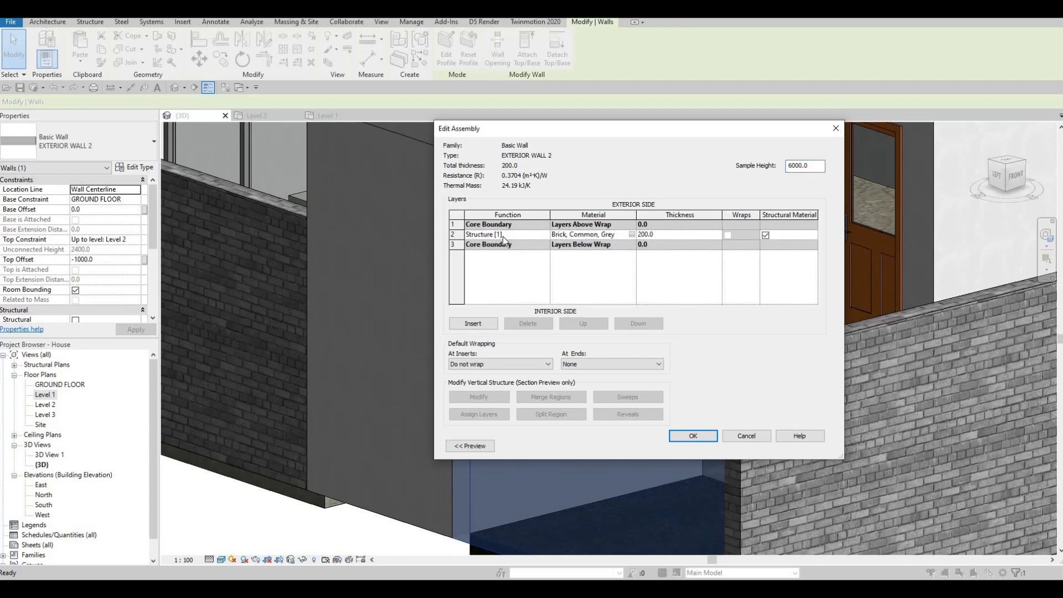
pyautogui.moveTo(616, 235); pyautogui.dragTo(523, 239)
pyautogui.hotkey('ctrl', 'c')
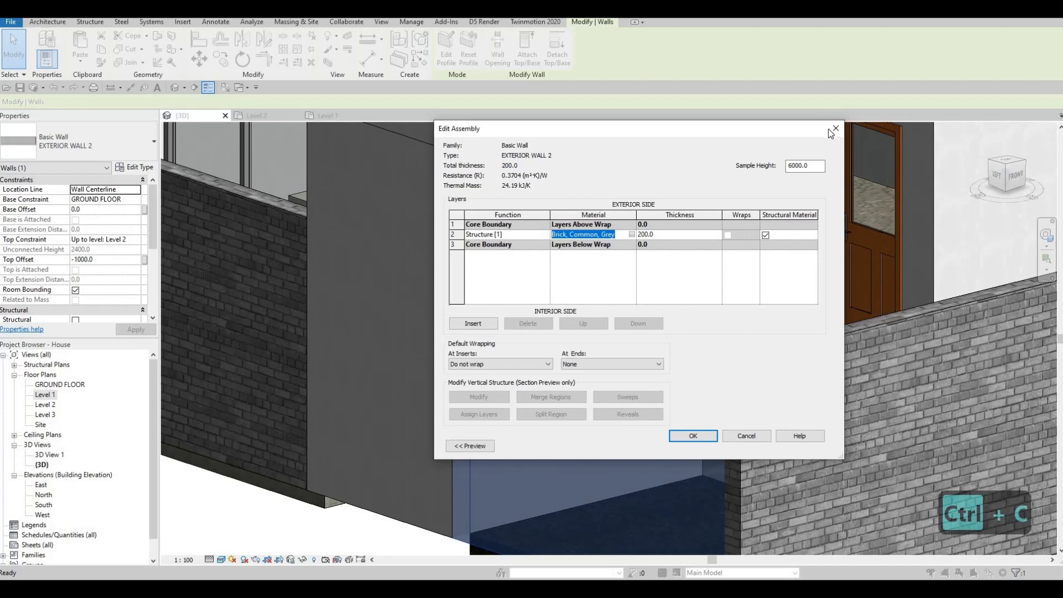
pyautogui.click(835, 128)
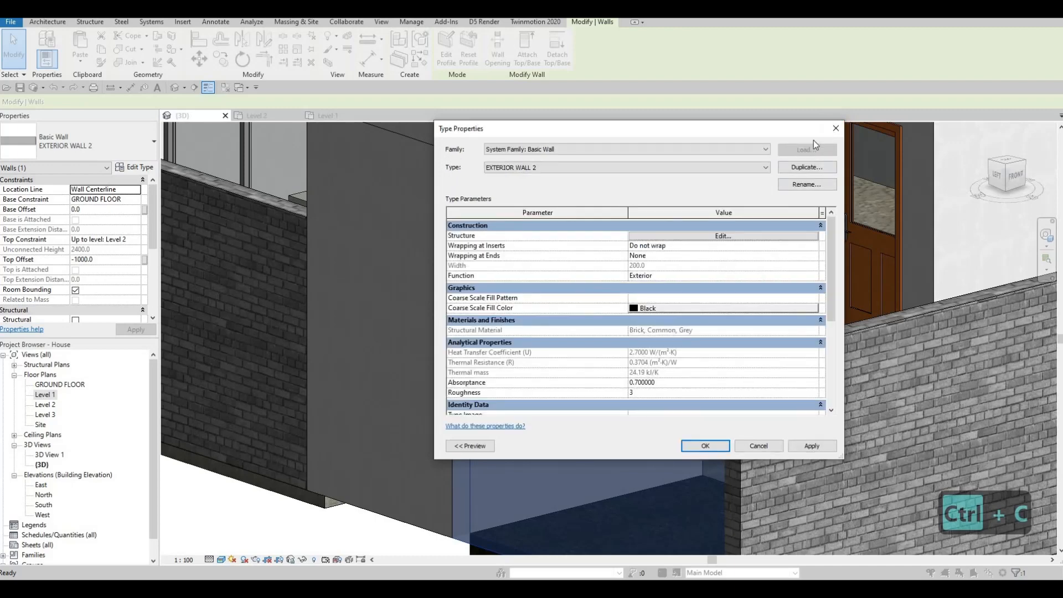
pyautogui.press('Escape')
pyautogui.scroll(2, 365, 293)
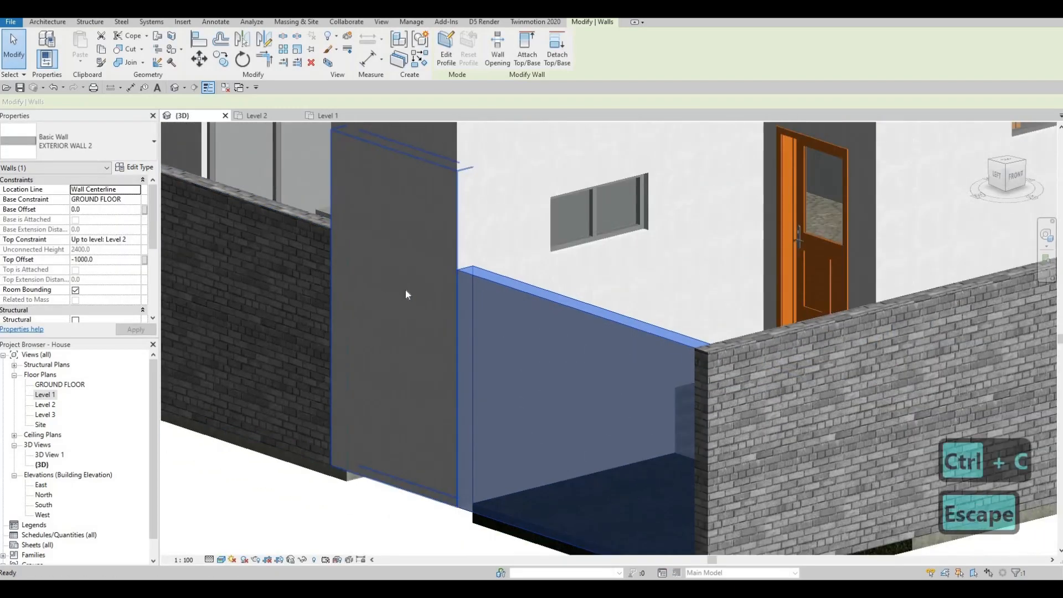
pyautogui.press('Escape')
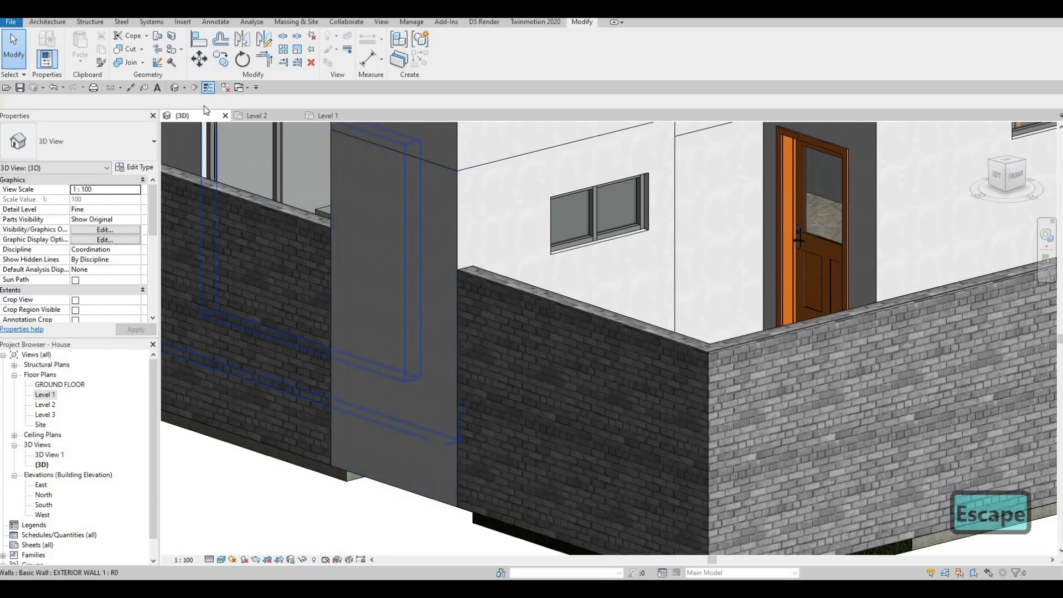
# Split the grey wall face with a horizontal line level with the top of the boundary wall.
pyautogui.moveTo(314, 181); pyautogui.dragTo(372, 212, button='middle')
pyautogui.scroll(-1, 372, 212)
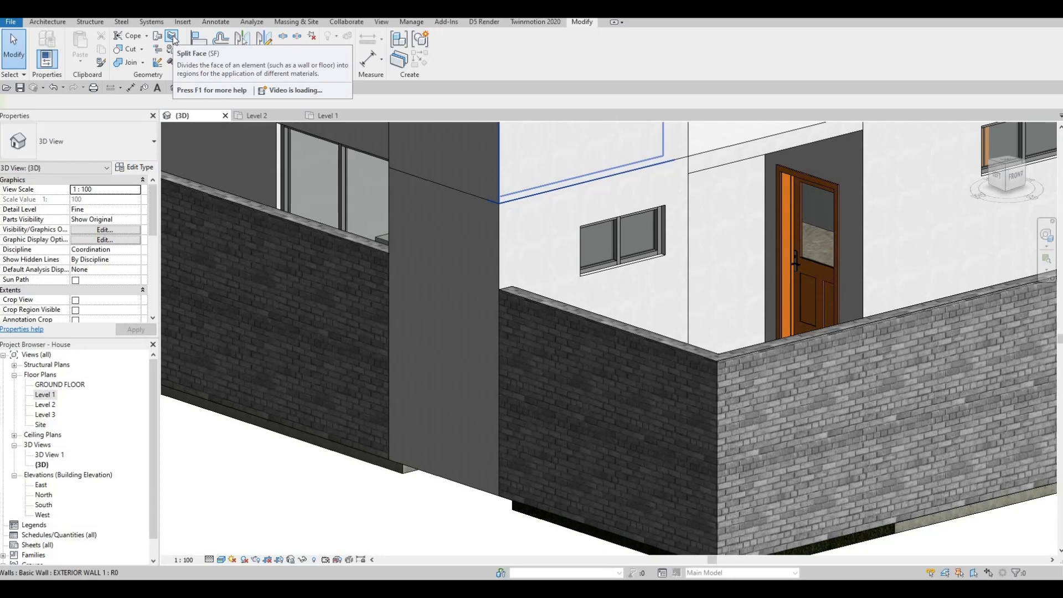
pyautogui.press('s')
pyautogui.press('f')
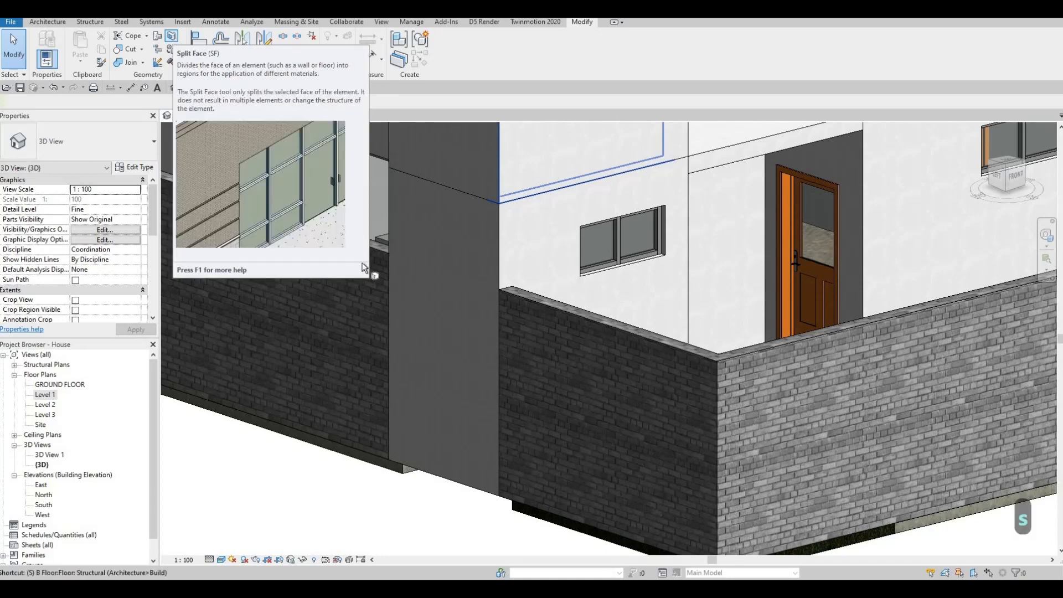
pyautogui.click(409, 284)
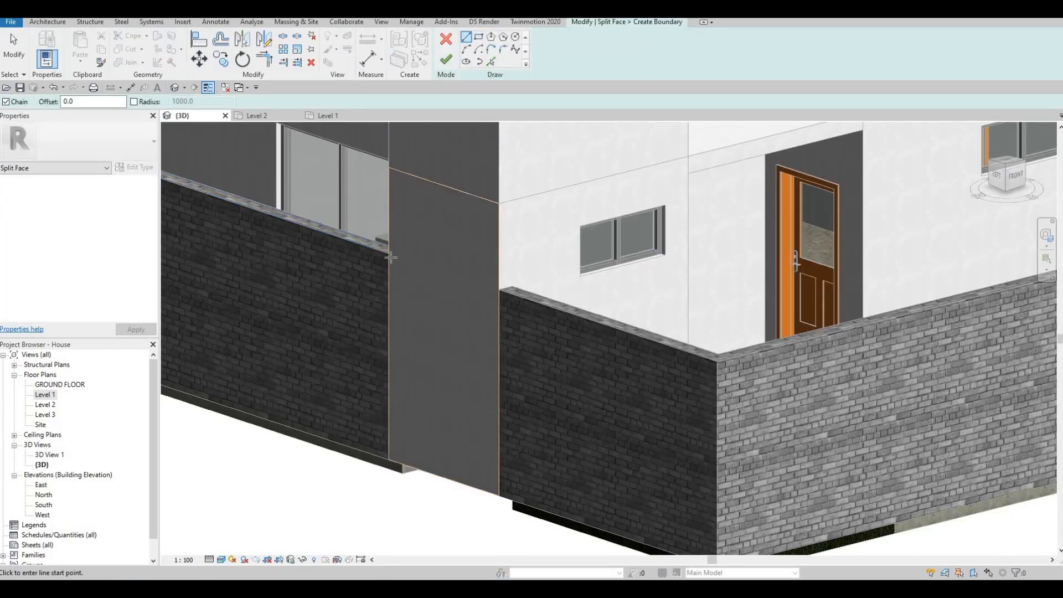
pyautogui.click(441, 272)
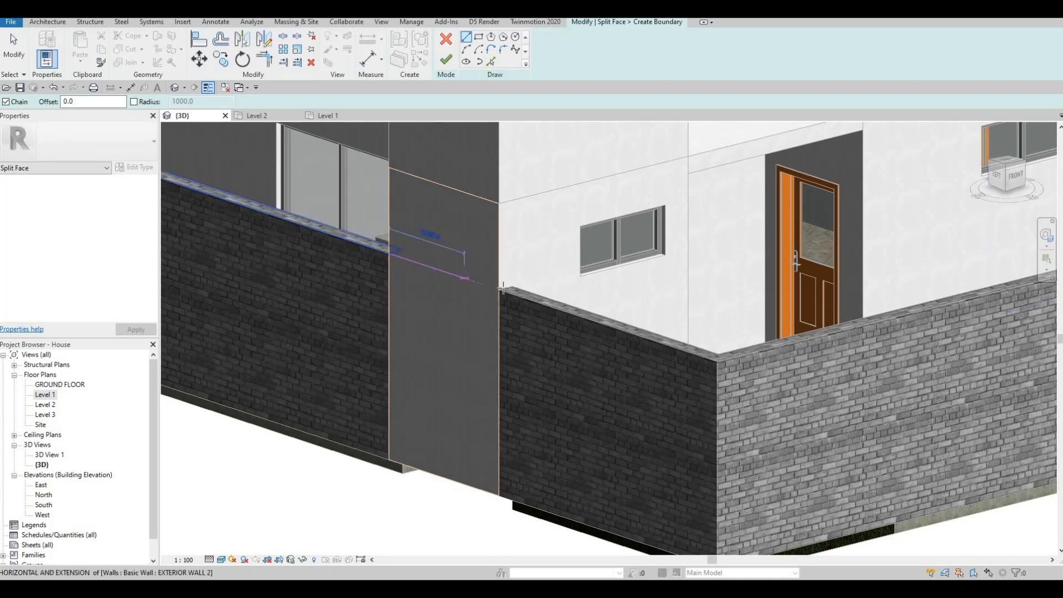
pyautogui.scroll(2, 498, 285)
pyautogui.scroll(3, 502, 290)
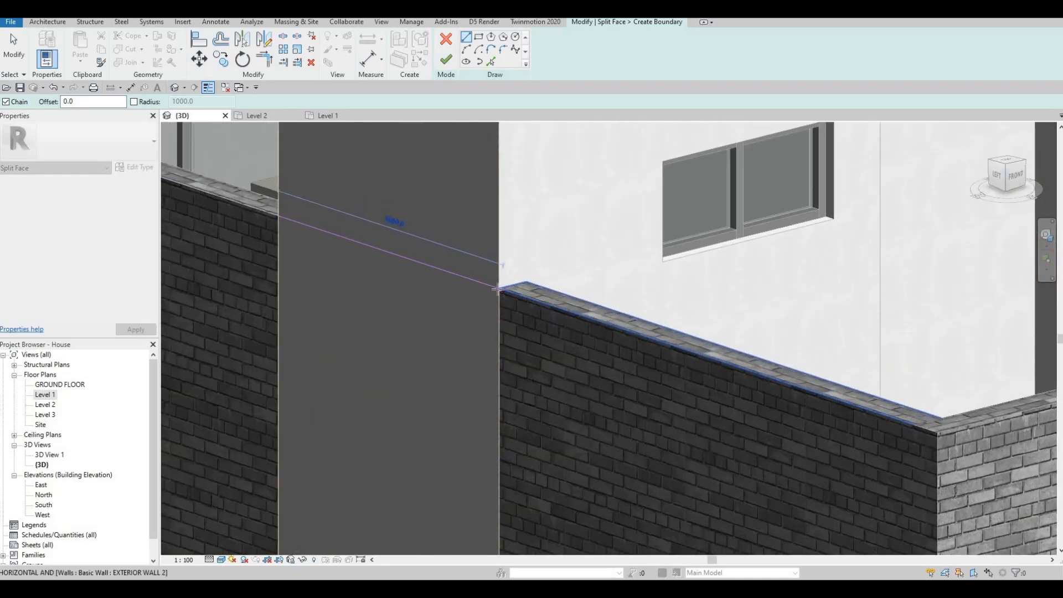
pyautogui.click(502, 290)
pyautogui.press('Escape')
pyautogui.press('Escape')
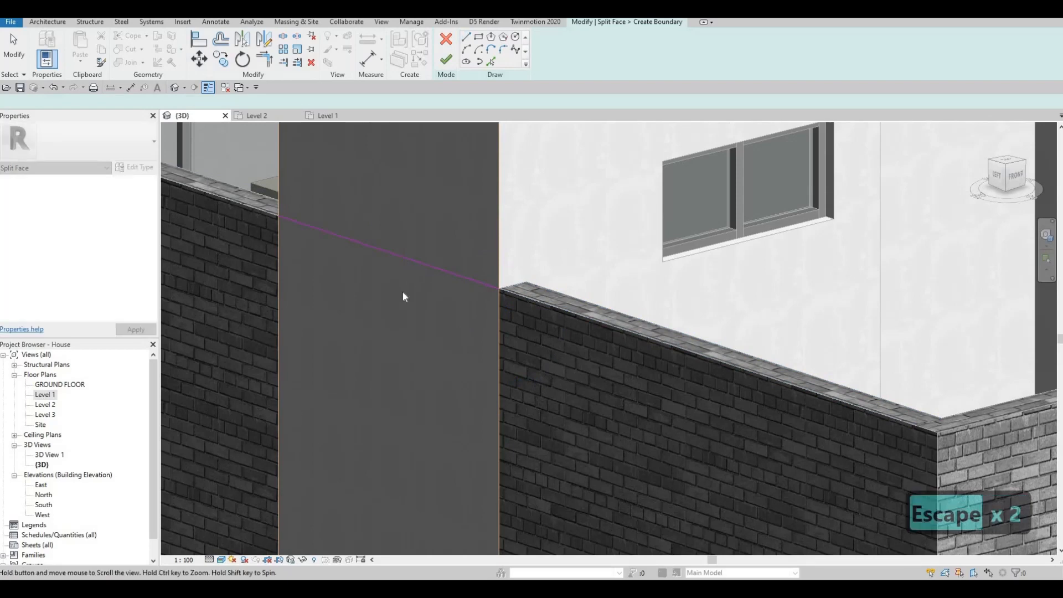
pyautogui.scroll(-4, 403, 294)
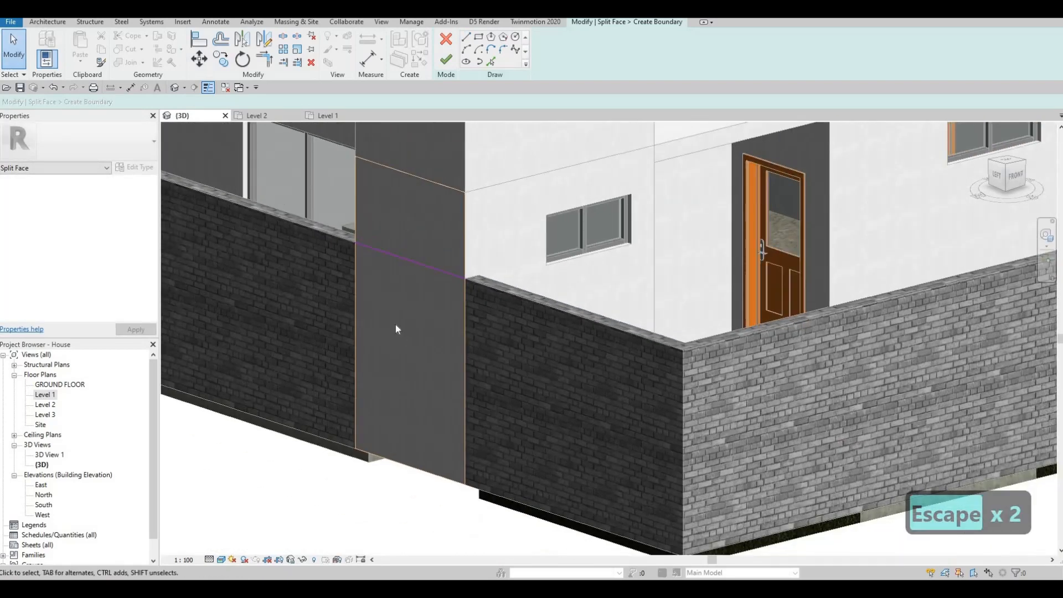
pyautogui.click(453, 60)
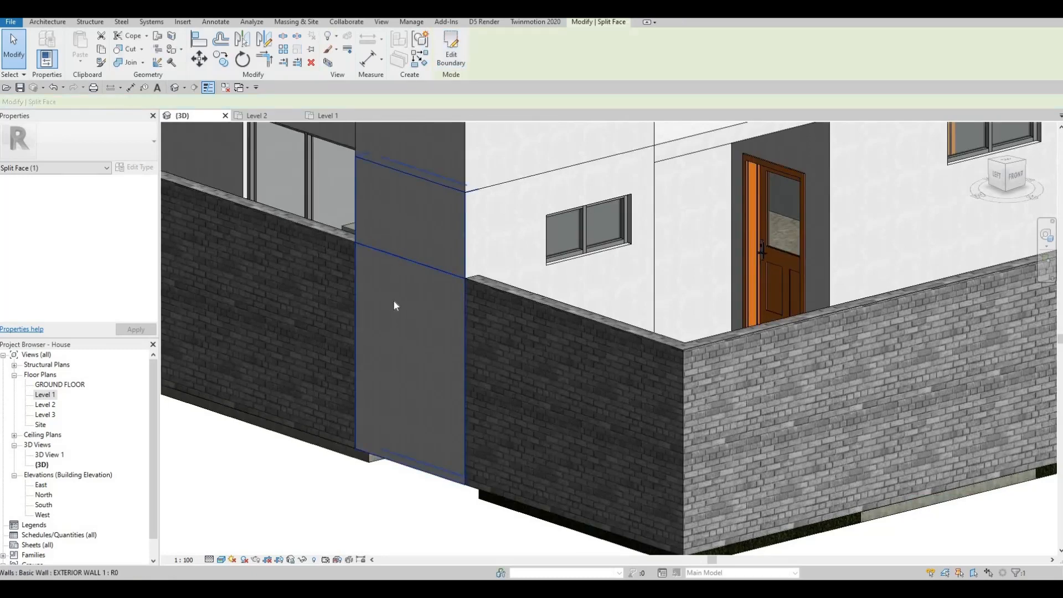
# Paint the lower split region of the grey wall face with the Brick, Common, Grey material.
pyautogui.click(172, 51)
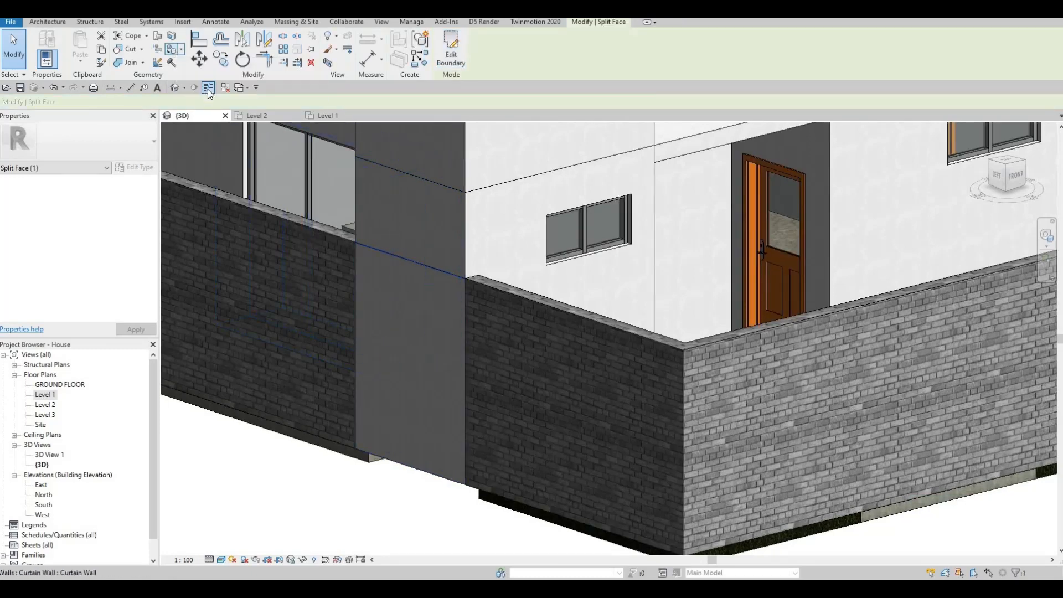
pyautogui.click(869, 199)
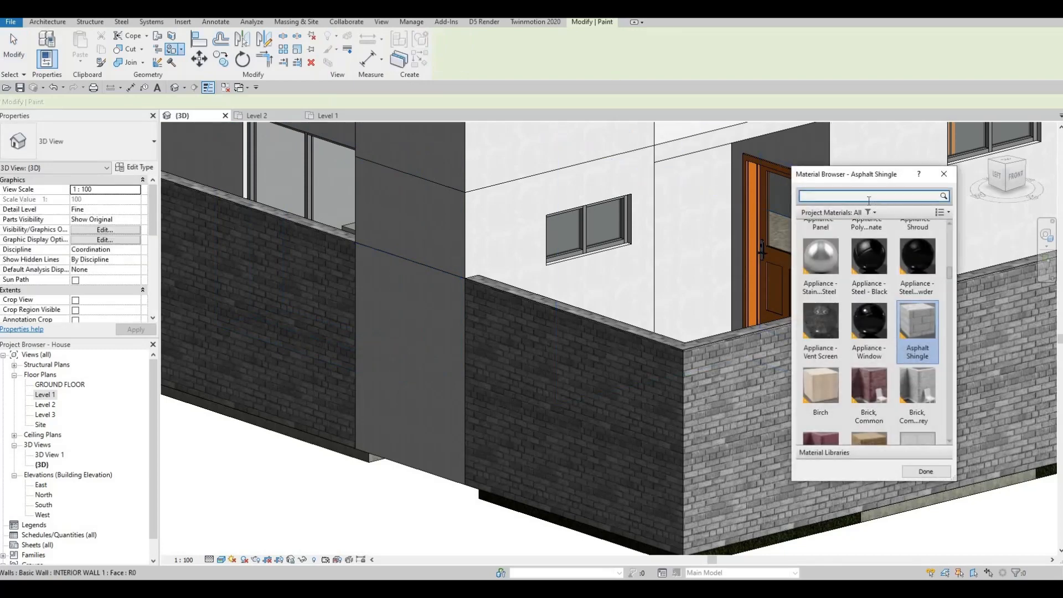
pyautogui.write('Brick, Common, Grey')
pyautogui.press('Return')
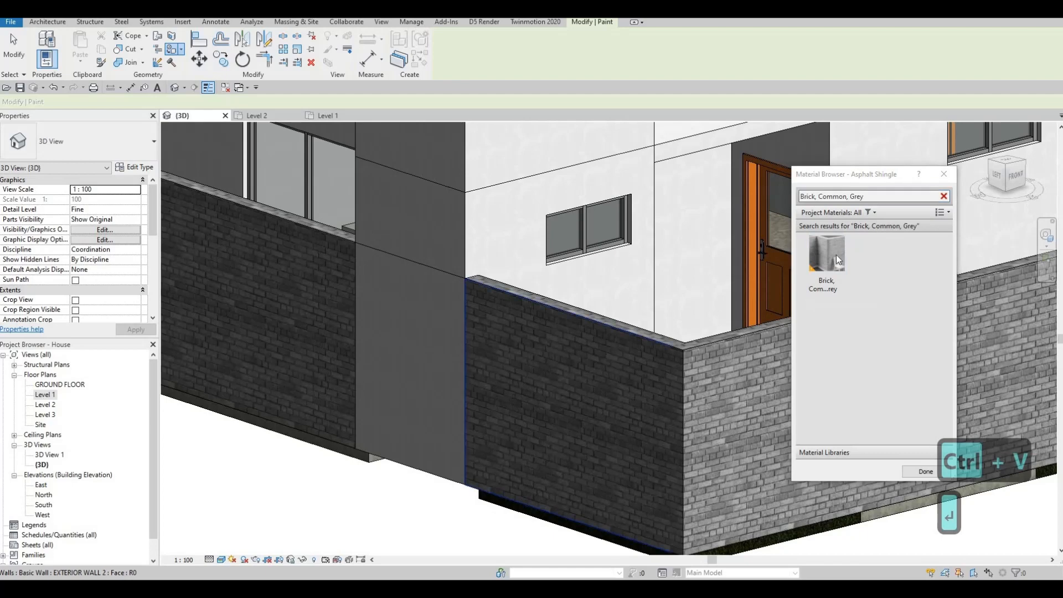
pyautogui.click(407, 310)
# Orbit around the 3D model to inspect the painted wall and boundary walls.
pyautogui.scroll(-2, 459, 325)
pyautogui.moveTo(478, 337)
pyautogui.keyDown('shift'); pyautogui.mouseDown(button='middle')
pyautogui.moveTo(464, 347)
pyautogui.moveTo(375, 308)
pyautogui.moveTo(737, 293)
pyautogui.moveTo(602, 307)
pyautogui.moveTo(941, 302)
pyautogui.moveTo(751, 328)
pyautogui.moveTo(843, 353)
pyautogui.moveTo(690, 333)
pyautogui.mouseUp(button='middle'); pyautogui.keyUp('shift')
pyautogui.press('Escape')
pyautogui.click(886, 363)
pyautogui.press('Escape')
pyautogui.moveTo(953, 427); pyautogui.dragTo(641, 372, button='middle')
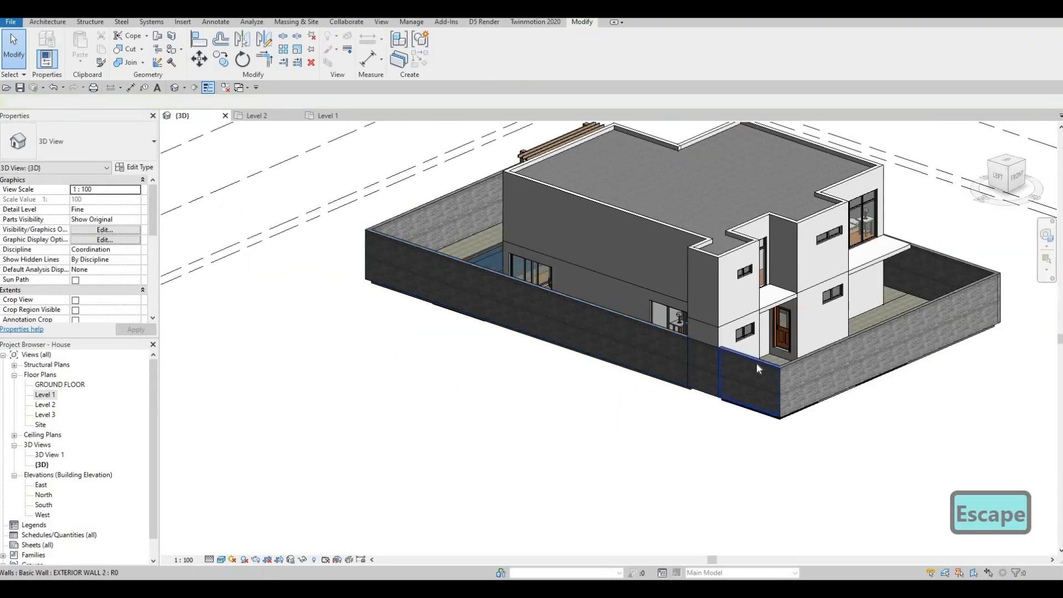
pyautogui.keyDown('shift'); pyautogui.moveTo(758, 365); pyautogui.dragTo(750, 343, button='middle'); pyautogui.keyUp('shift')
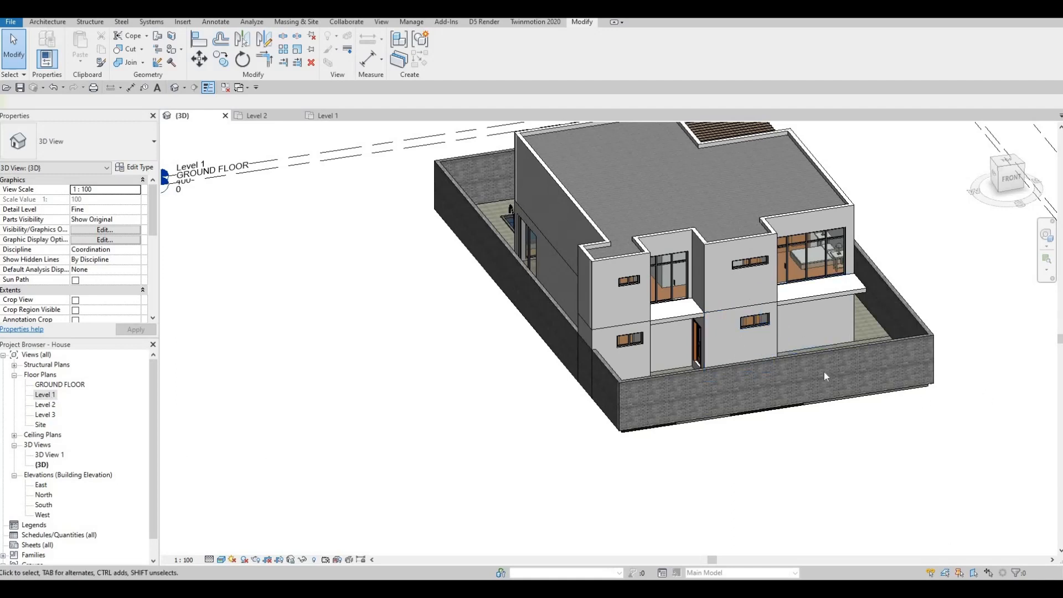
# Open the GROUND FLOOR plan and split the front boundary wall at two points along the house's front edge.
pyautogui.doubleClick(61, 384)
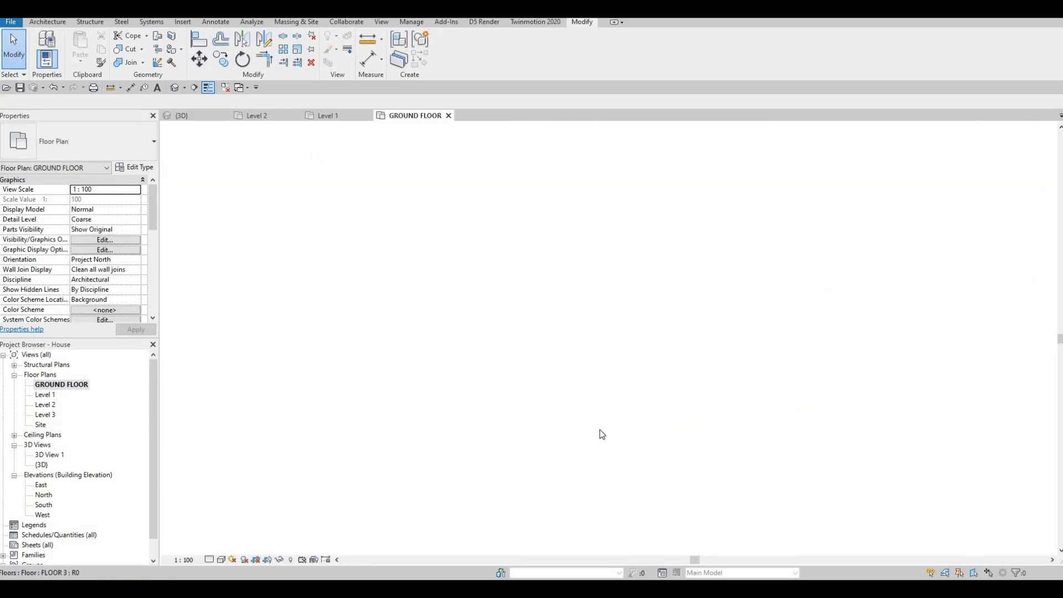
pyautogui.scroll(3, 603, 422)
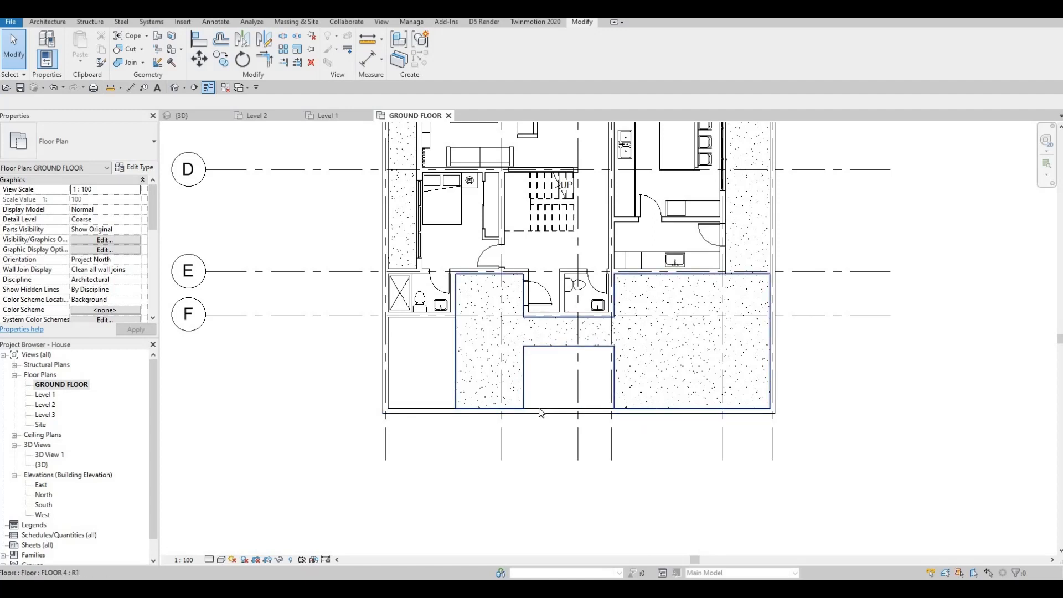
pyautogui.press('s')
pyautogui.press('l')
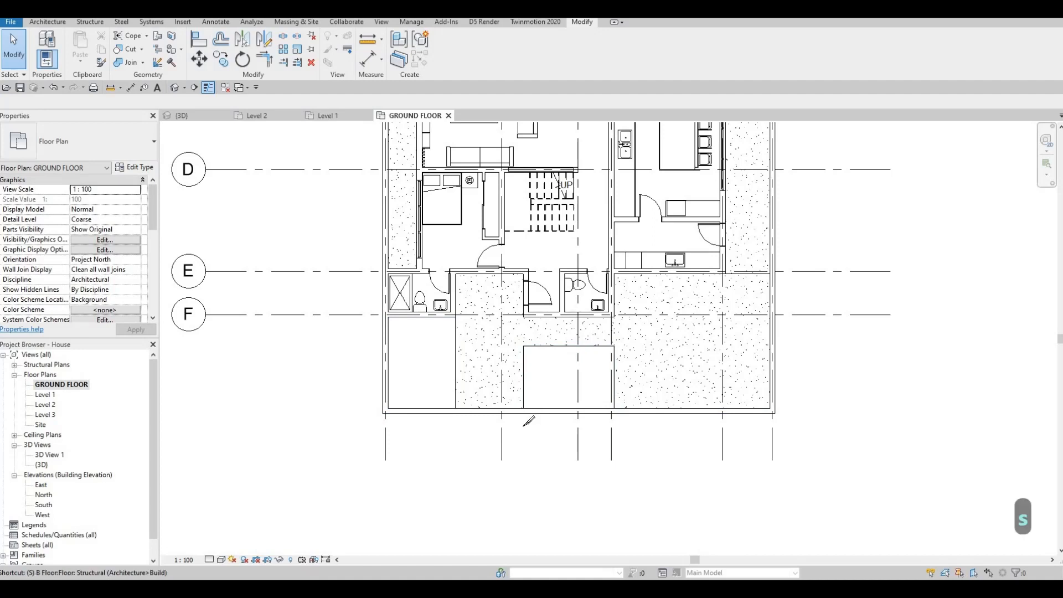
pyautogui.scroll(3, 521, 424)
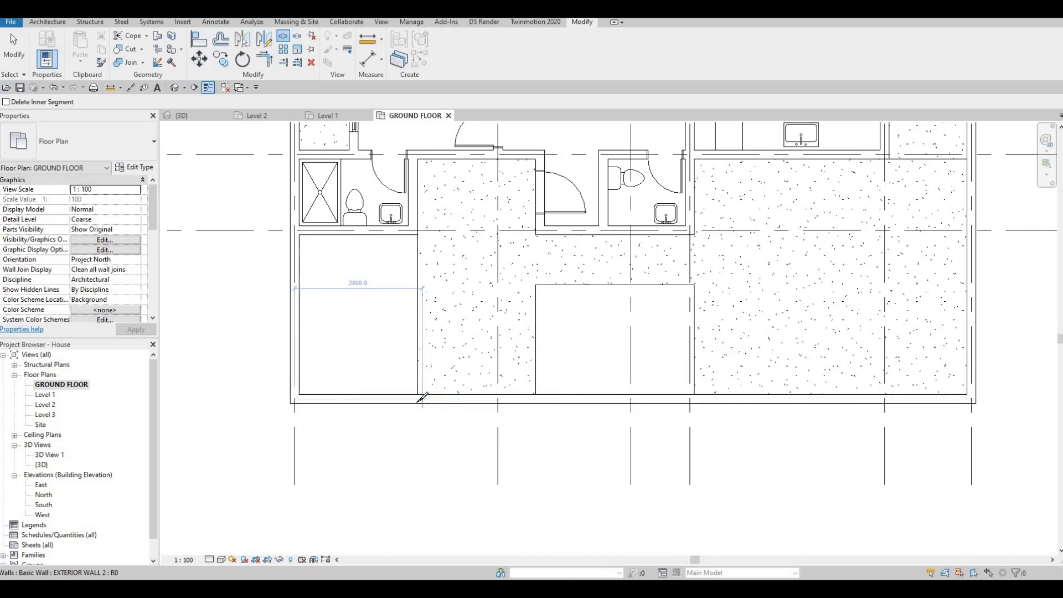
pyautogui.scroll(2, 423, 396)
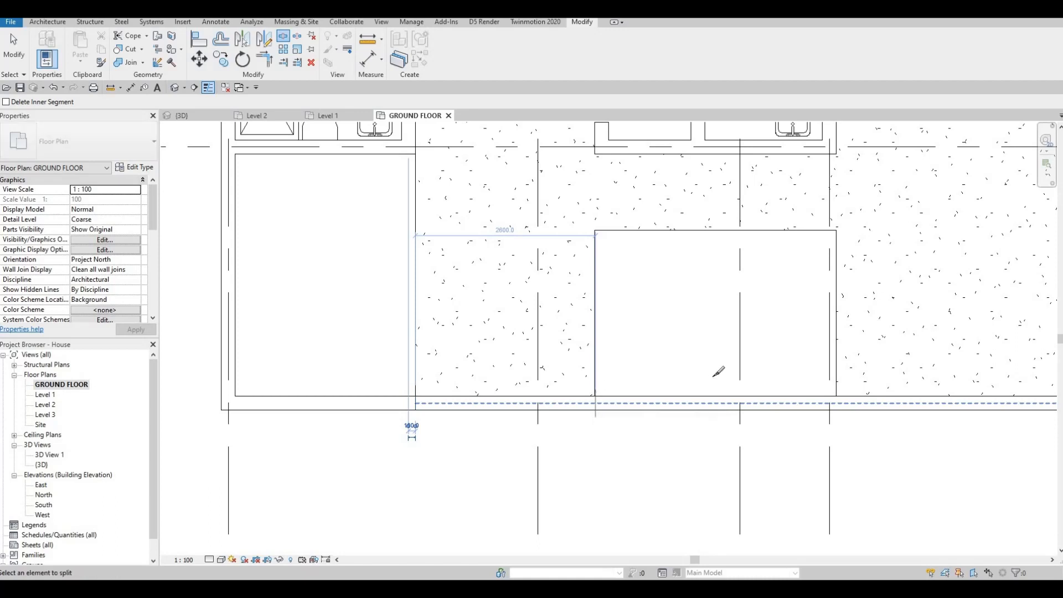
pyautogui.scroll(-3, 589, 387)
pyautogui.scroll(1, 576, 390)
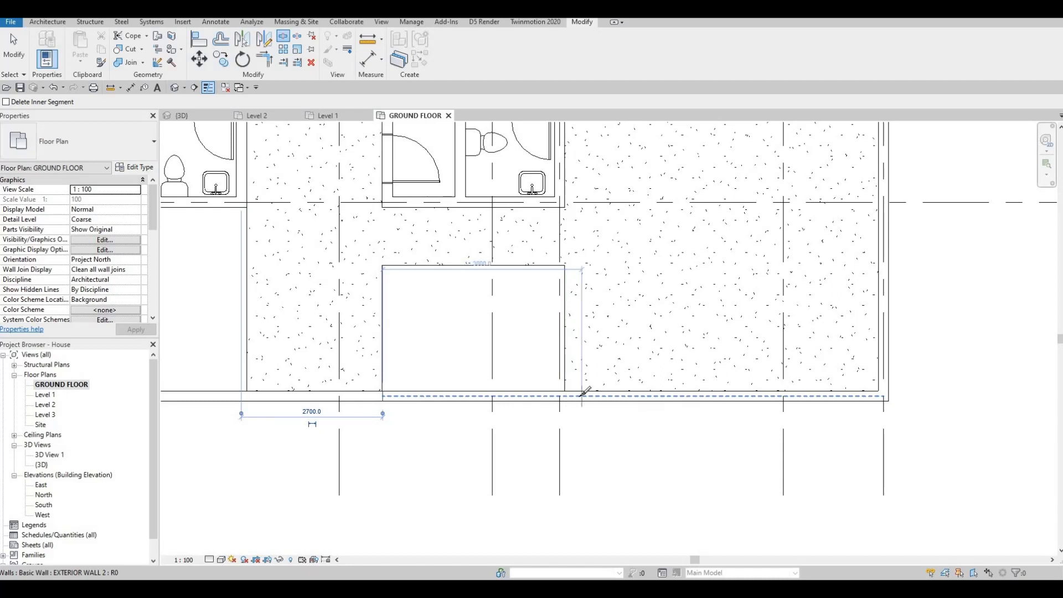
pyautogui.click(577, 395)
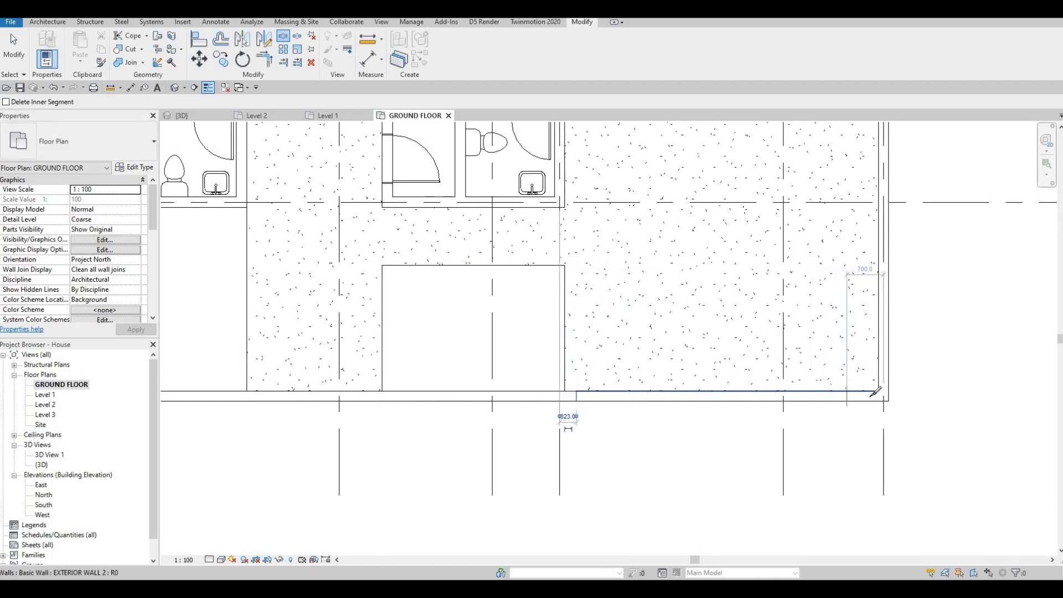
pyautogui.click(879, 397)
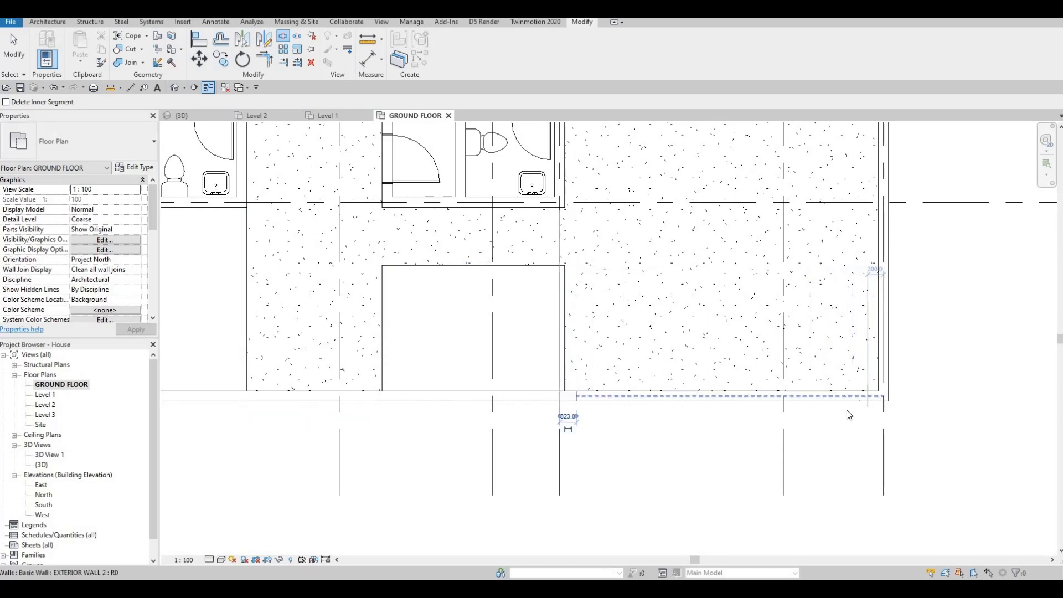
# Delete the split-off right segment of the front boundary wall.
pyautogui.press('Escape')
pyautogui.press('Escape')
pyautogui.click(691, 411)
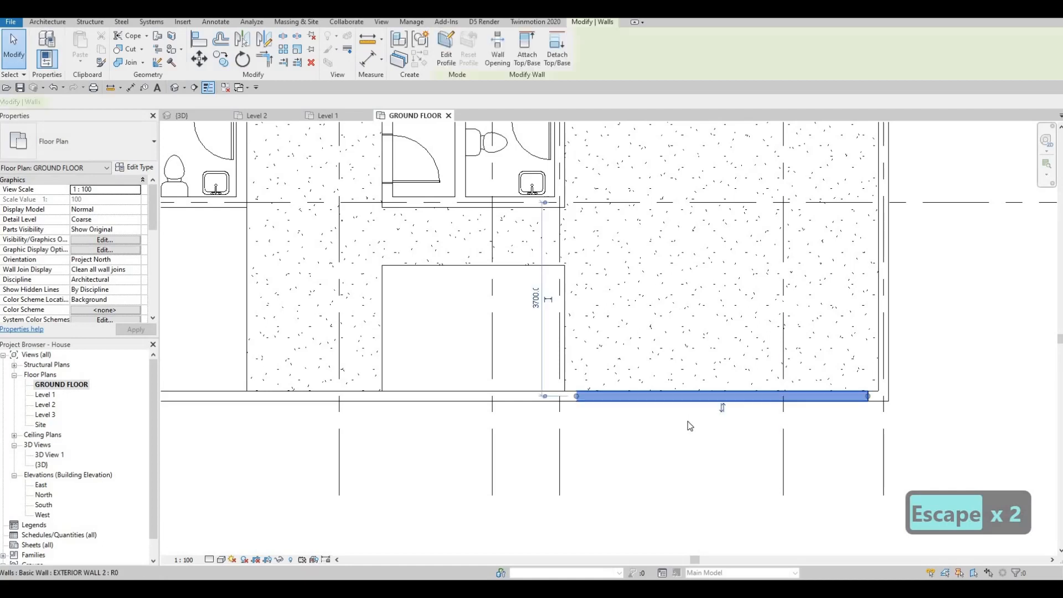
pyautogui.press('Delete')
# Delete the short boundary wall segment in front of the left floor area.
pyautogui.moveTo(328, 410); pyautogui.dragTo(472, 395, button='middle')
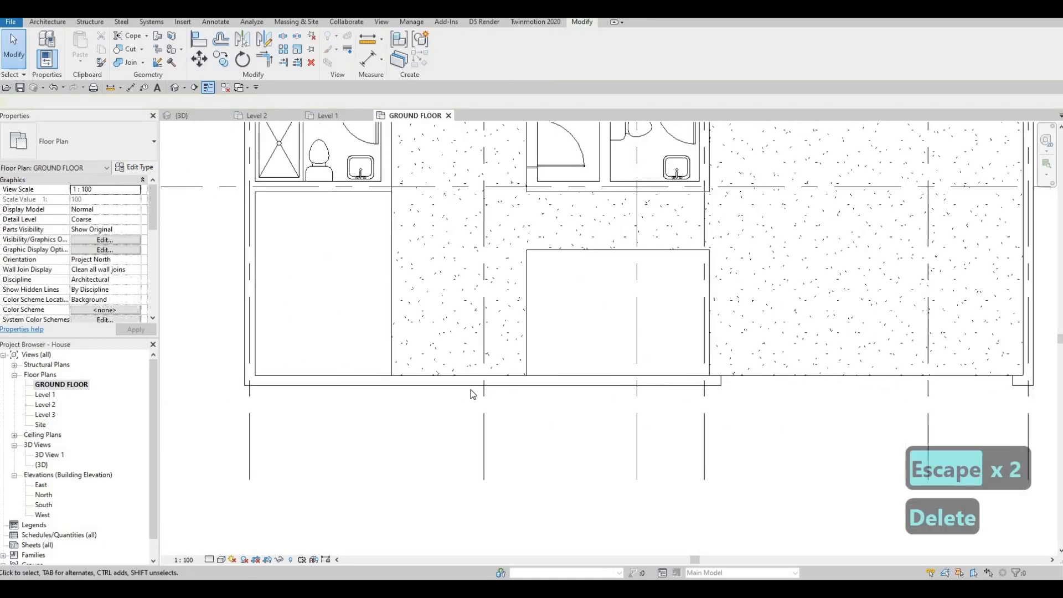
pyautogui.click(467, 383)
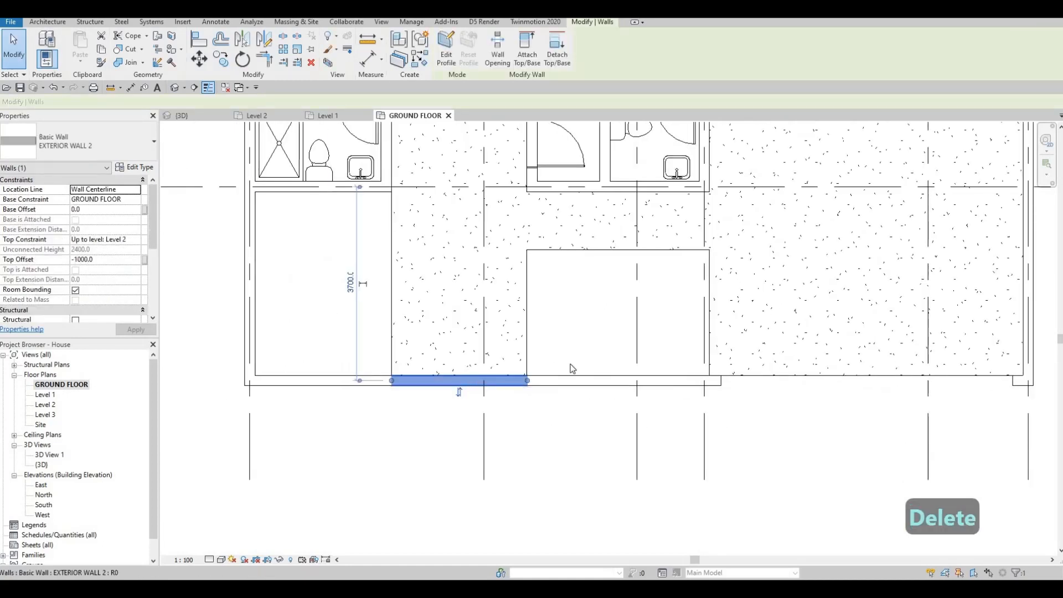
pyautogui.press('Delete')
pyautogui.scroll(-3, 597, 395)
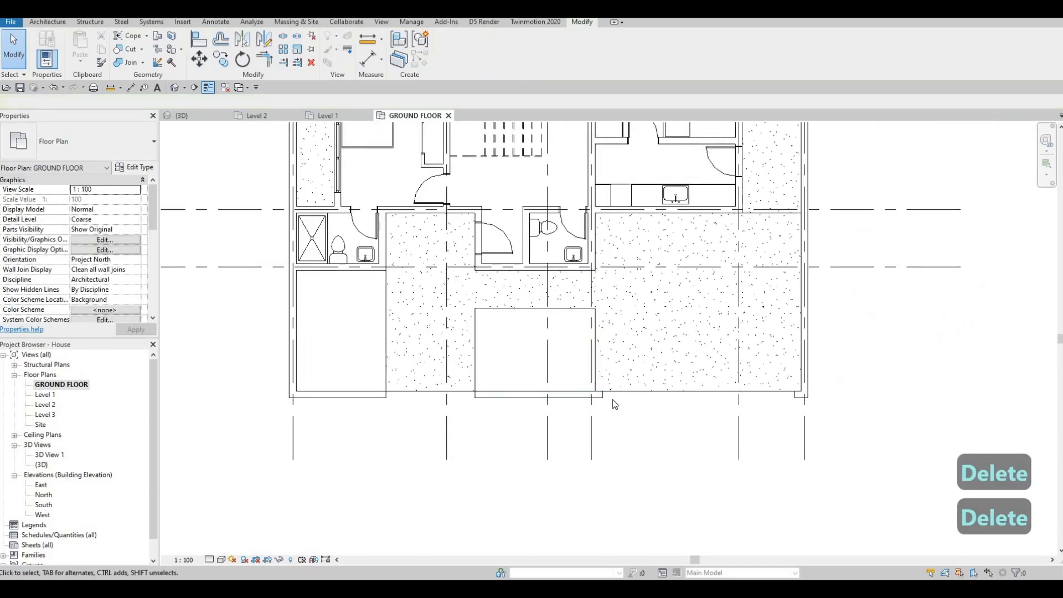
# Orbit and zoom the 3D view to inspect the front boundary walls and floor edges.
pyautogui.click(190, 115)
pyautogui.keyDown('shift'); pyautogui.moveTo(515, 312); pyautogui.dragTo(581, 332, button='middle'); pyautogui.keyUp('shift')
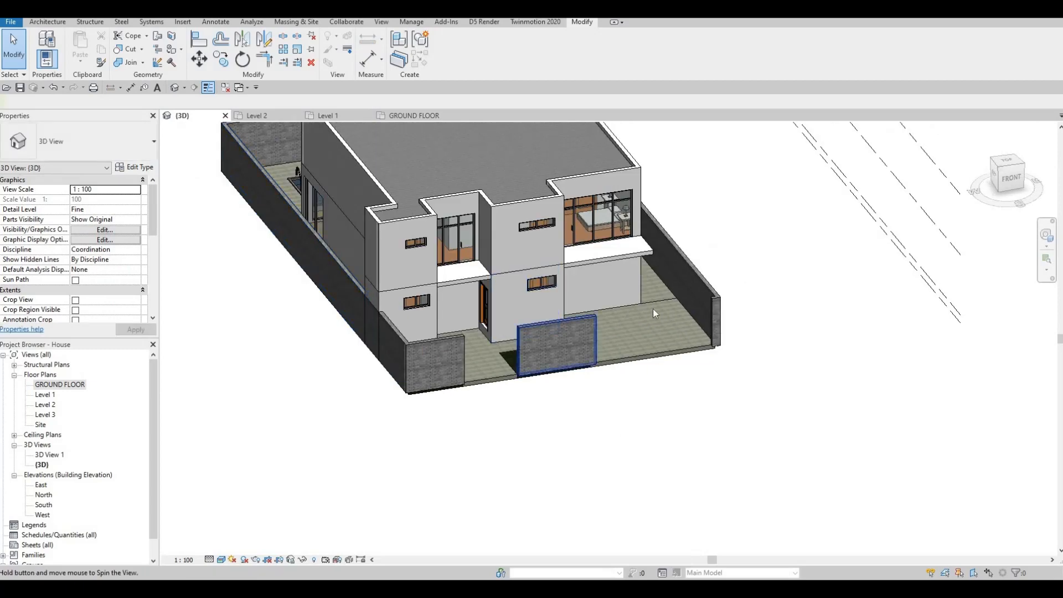
pyautogui.keyDown('shift'); pyautogui.moveTo(652, 308); pyautogui.dragTo(652, 312, button='middle'); pyautogui.keyUp('shift')
pyautogui.scroll(3, 652, 311)
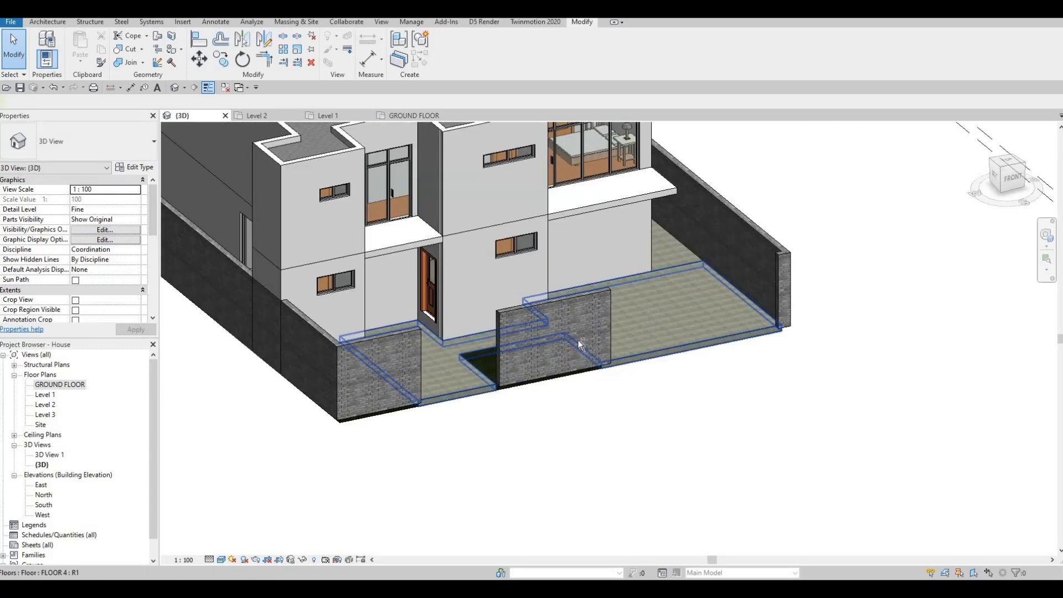
pyautogui.moveTo(572, 341); pyautogui.dragTo(705, 347, button='middle')
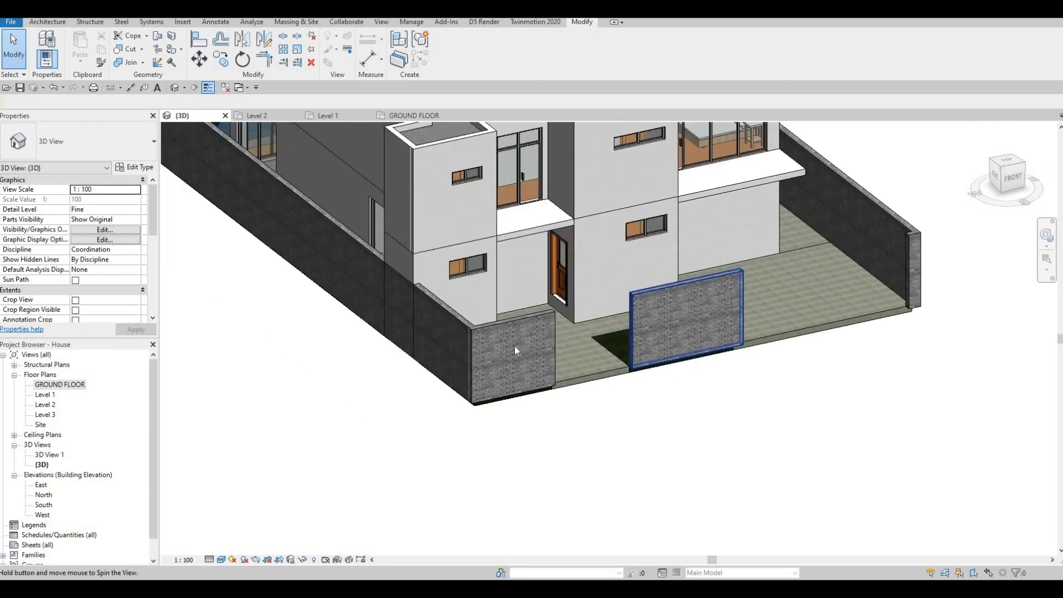
pyautogui.scroll(-2, 514, 346)
pyautogui.scroll(5, 515, 343)
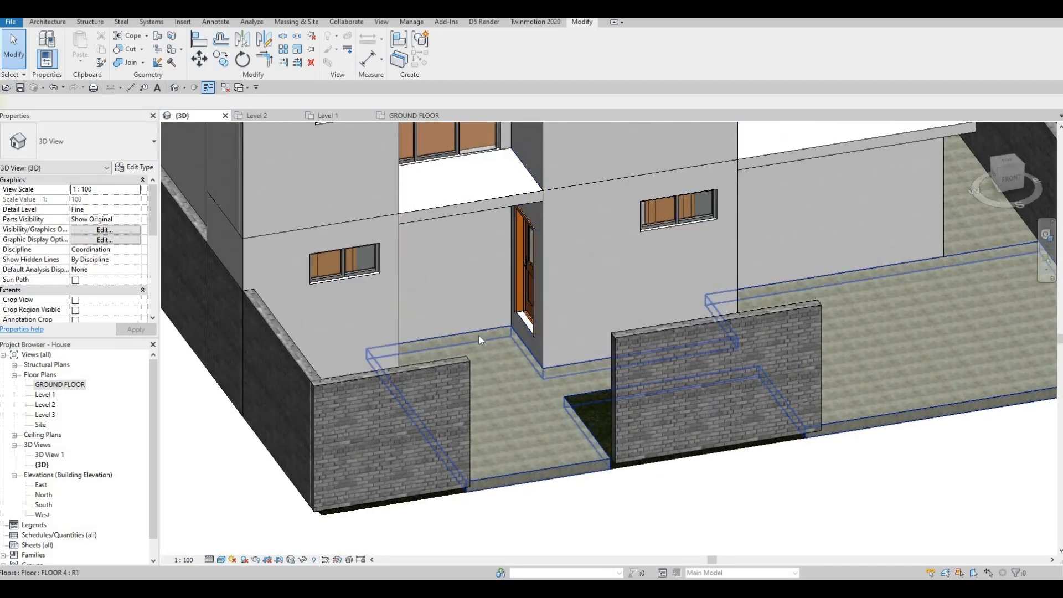
# In the GROUND FLOOR plan, copy the floor's structure material name Concrete, Lightweight from its assembly, then close the dialogs.
pyautogui.doubleClick(71, 384)
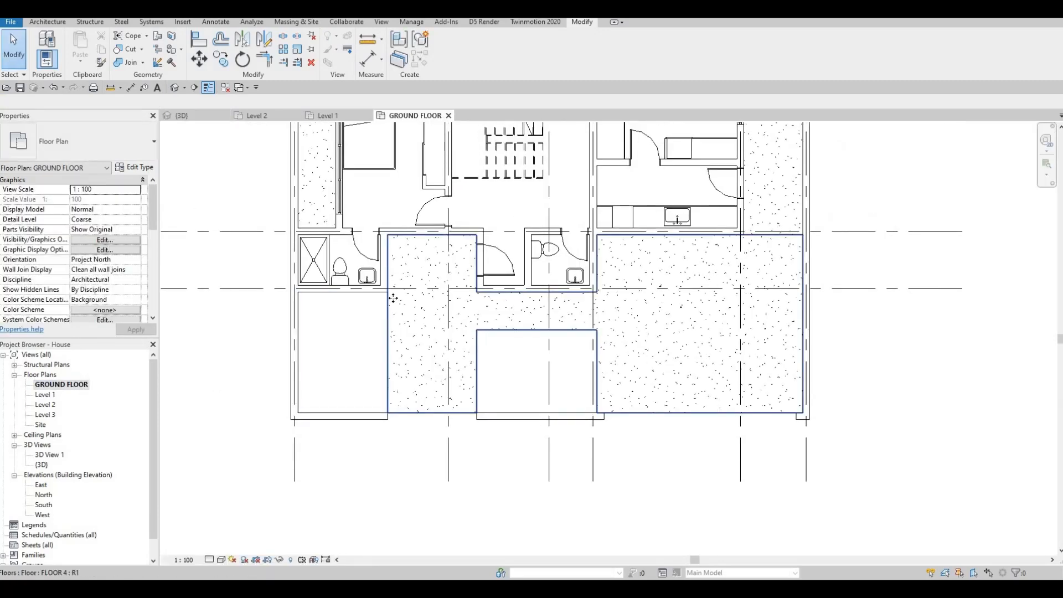
pyautogui.click(392, 298)
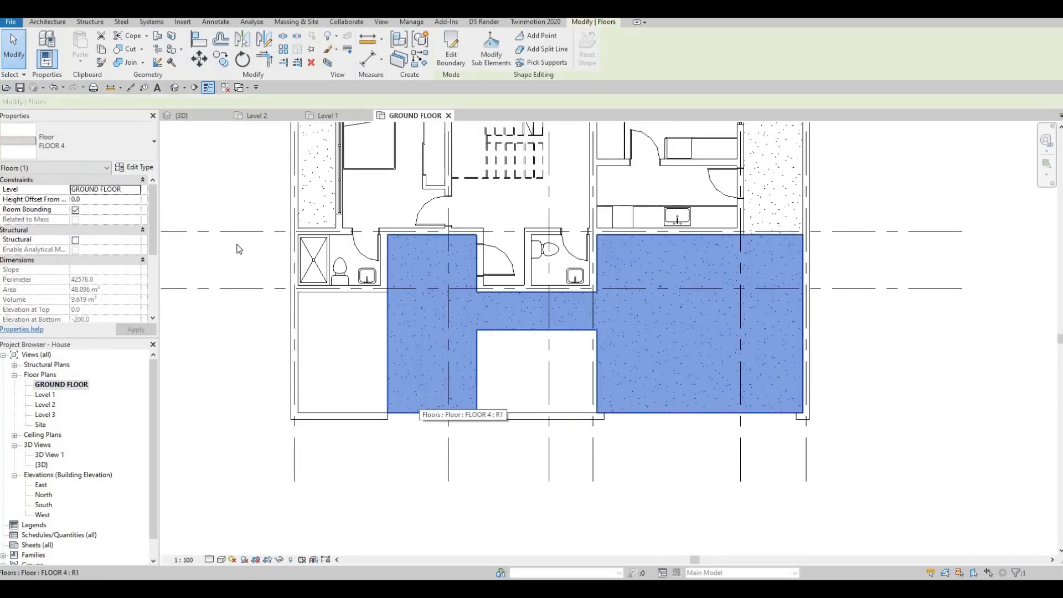
pyautogui.click(135, 166)
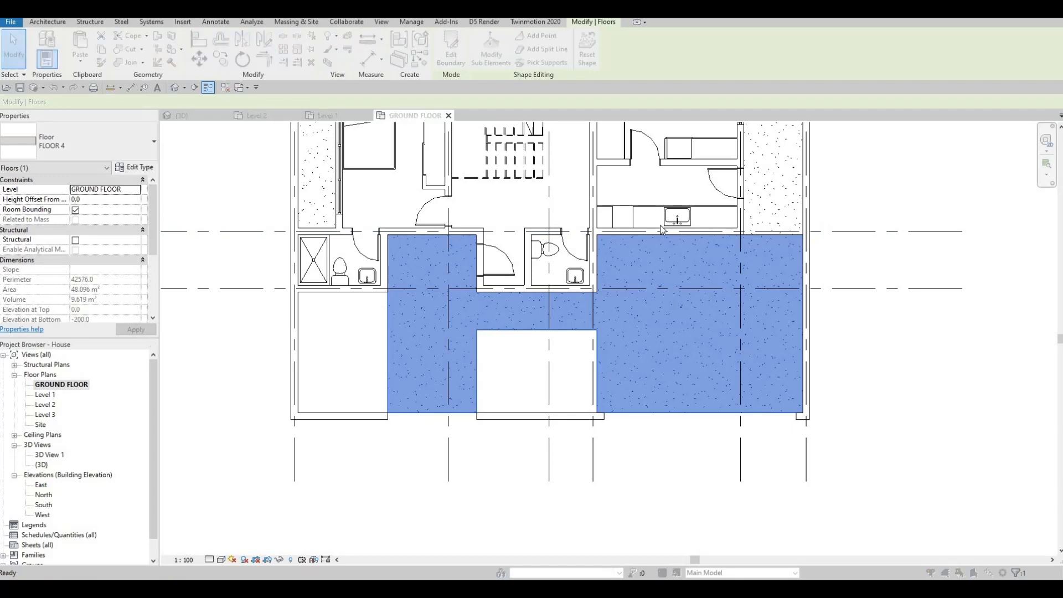
pyautogui.click(633, 238)
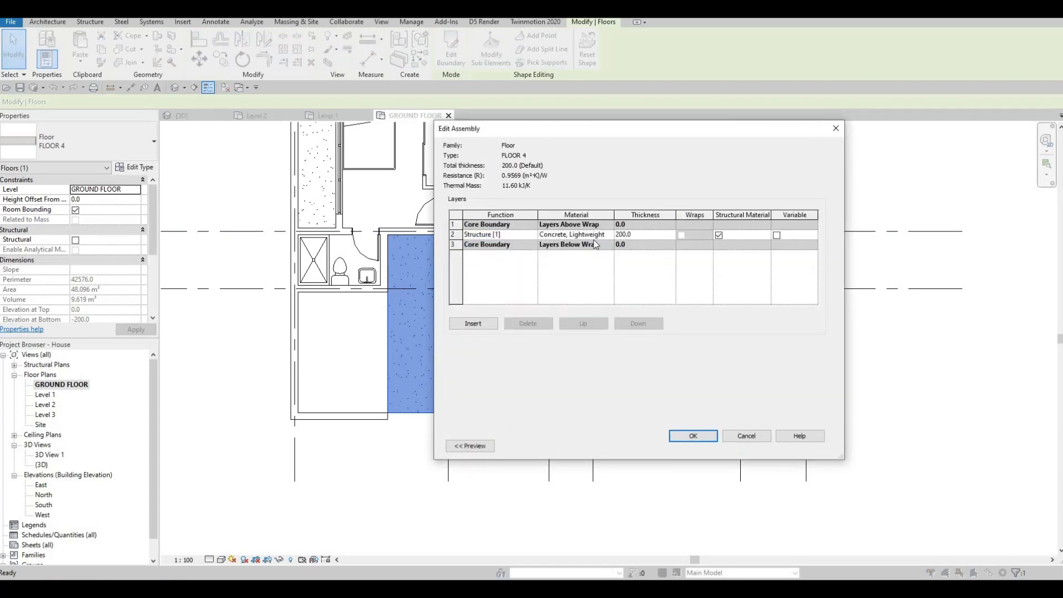
pyautogui.click(598, 235)
pyautogui.hotkey('ctrl', 'a')
pyautogui.hotkey('ctrl', 'c')
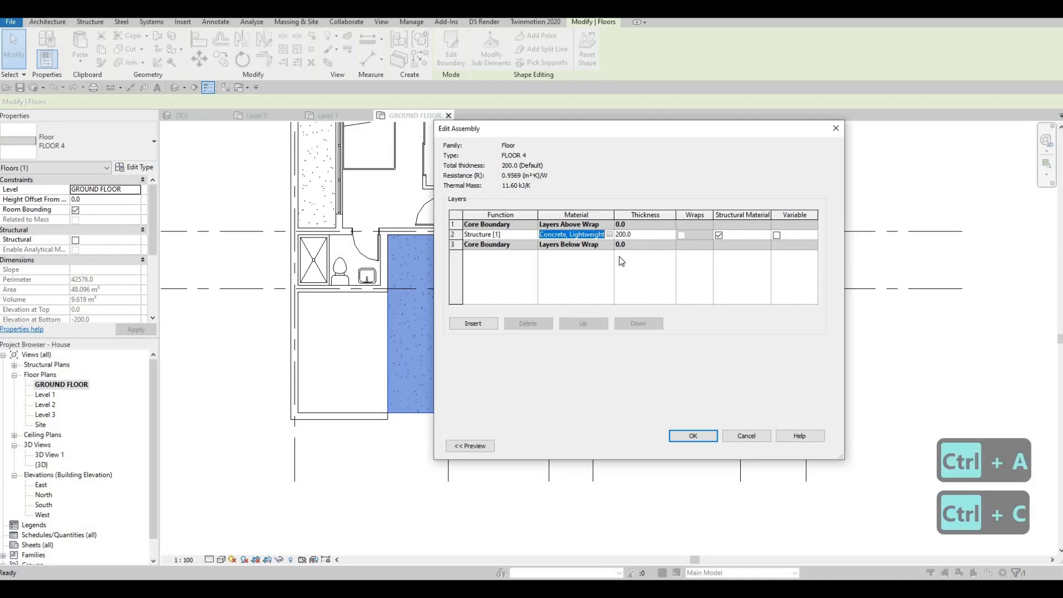
pyautogui.click(692, 436)
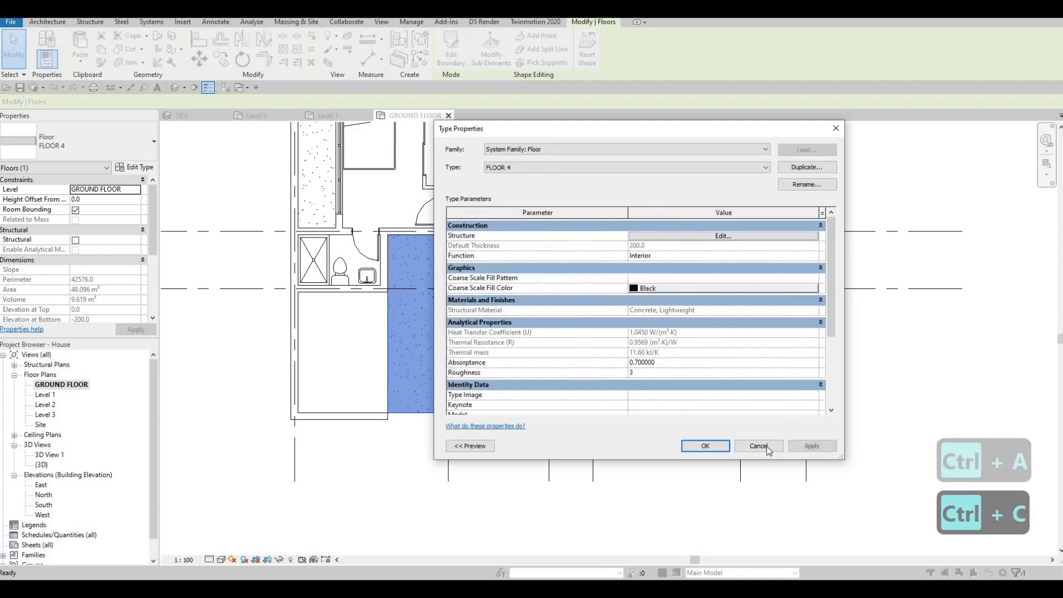
pyautogui.click(705, 446)
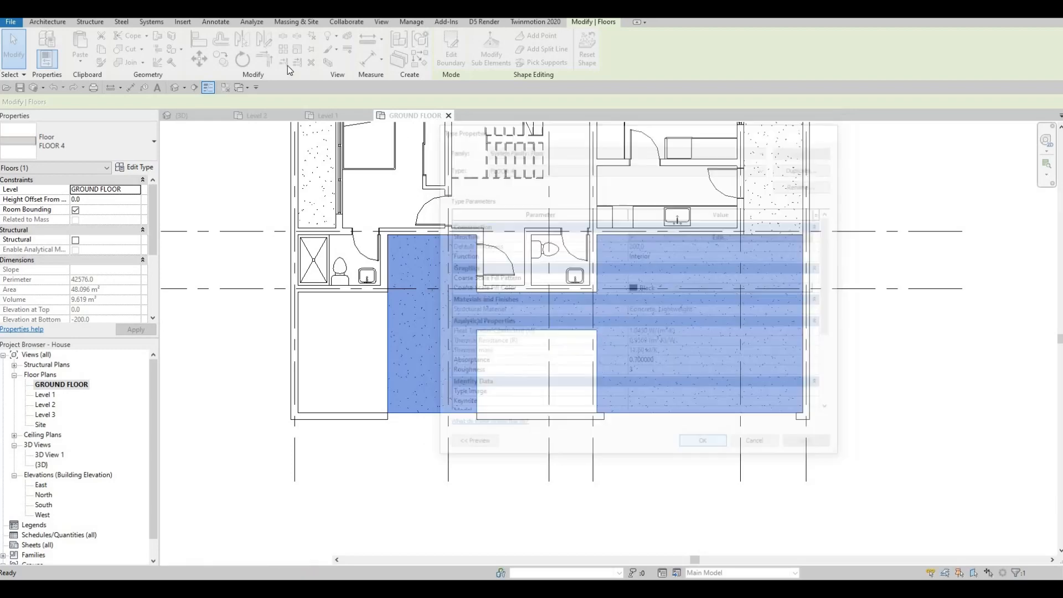
pyautogui.press('Escape')
pyautogui.press('Escape')
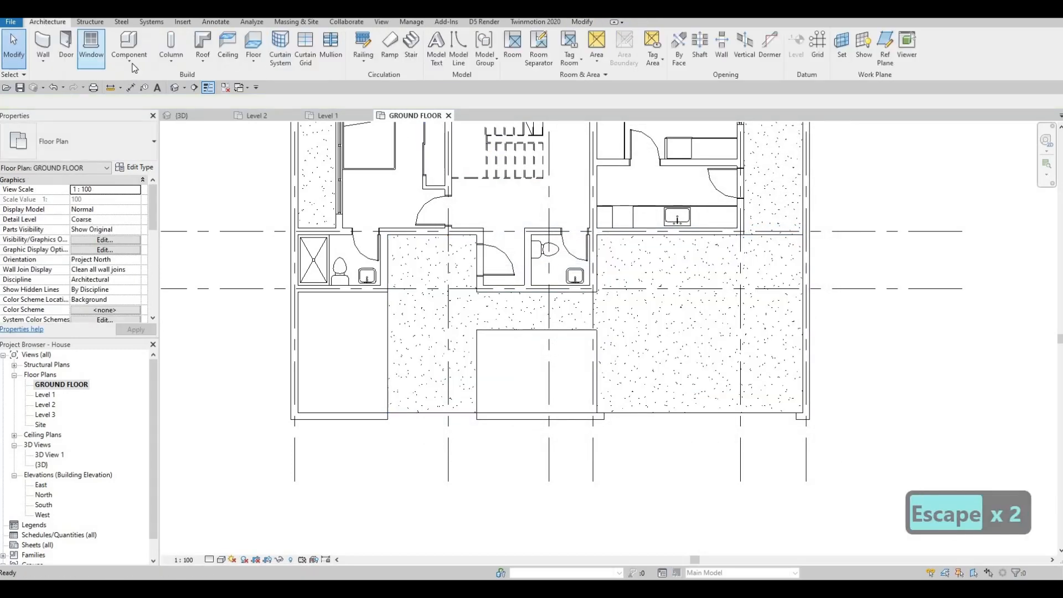
# Create a new in-place model in the Generic Models category with the default name.
pyautogui.click(130, 58)
pyautogui.click(151, 105)
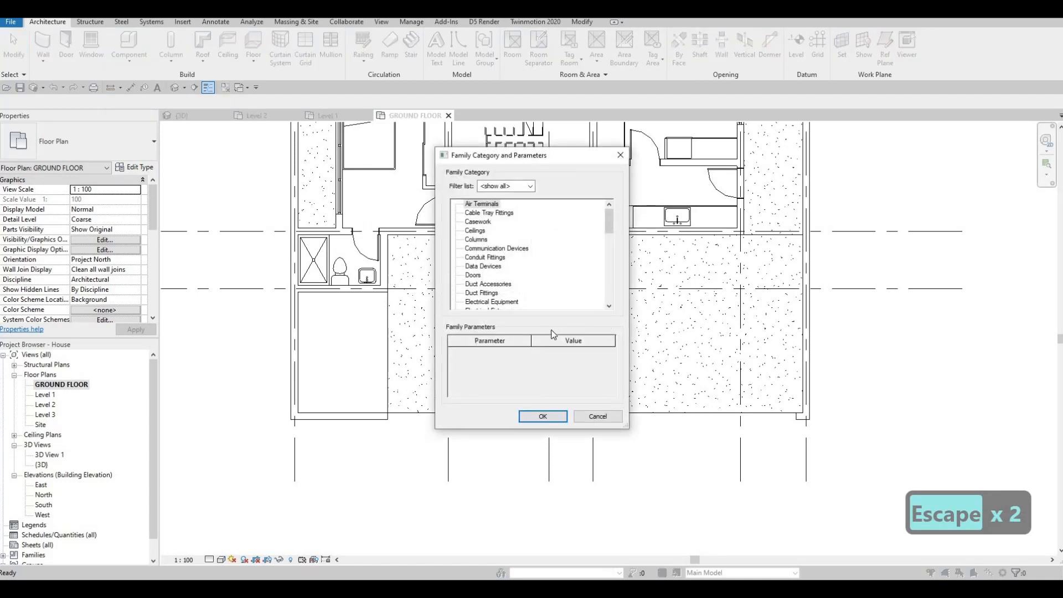
pyautogui.scroll(-4, 489, 268)
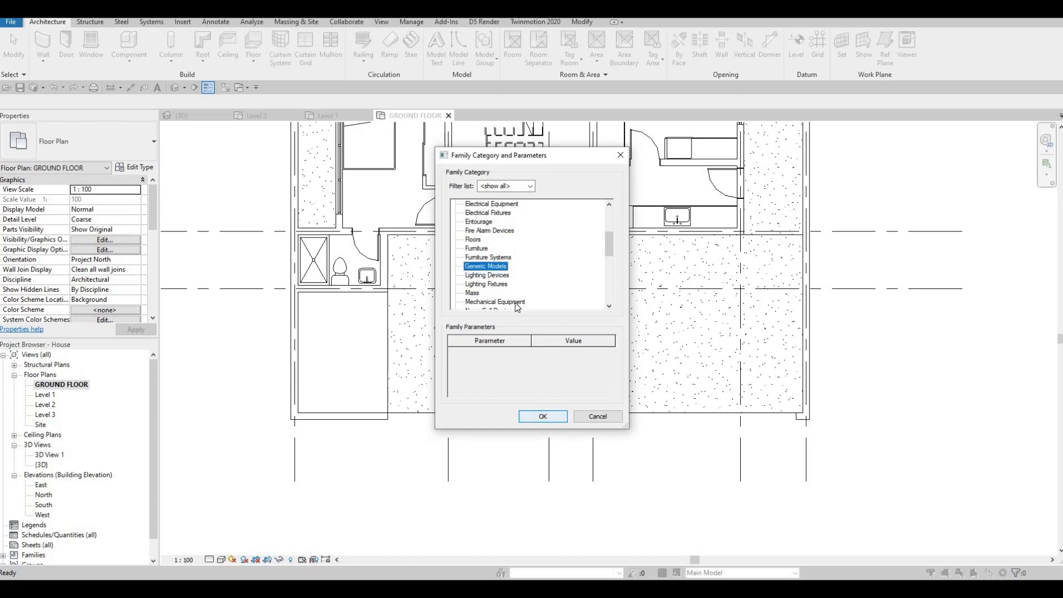
pyautogui.press('Return')
pyautogui.press('Return')
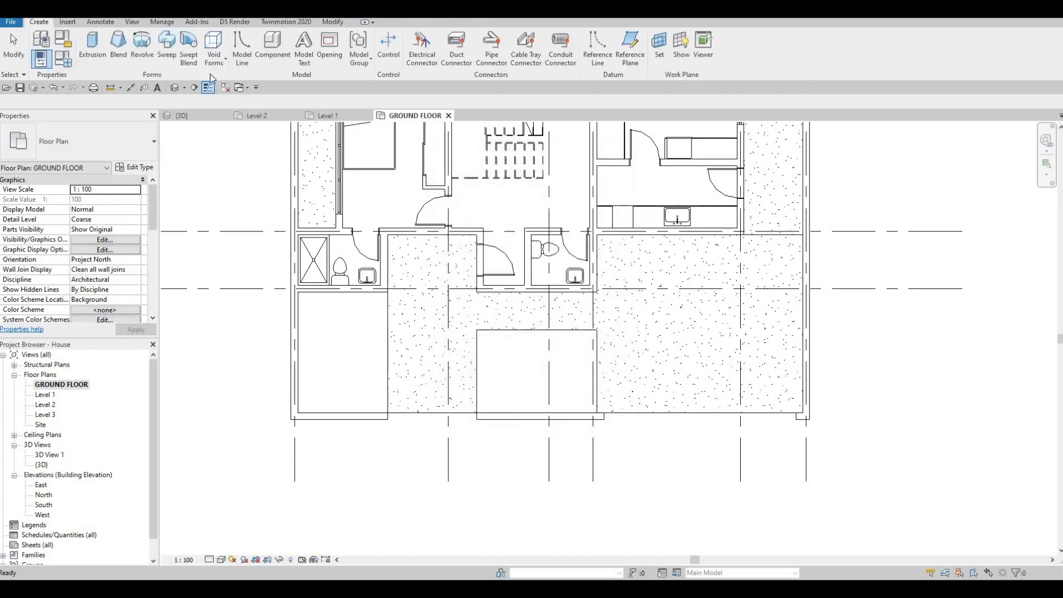
# Start an extrusion and sketch a rectangle about 2590 by 1830 mm over the room between the two bathrooms.
pyautogui.click(93, 50)
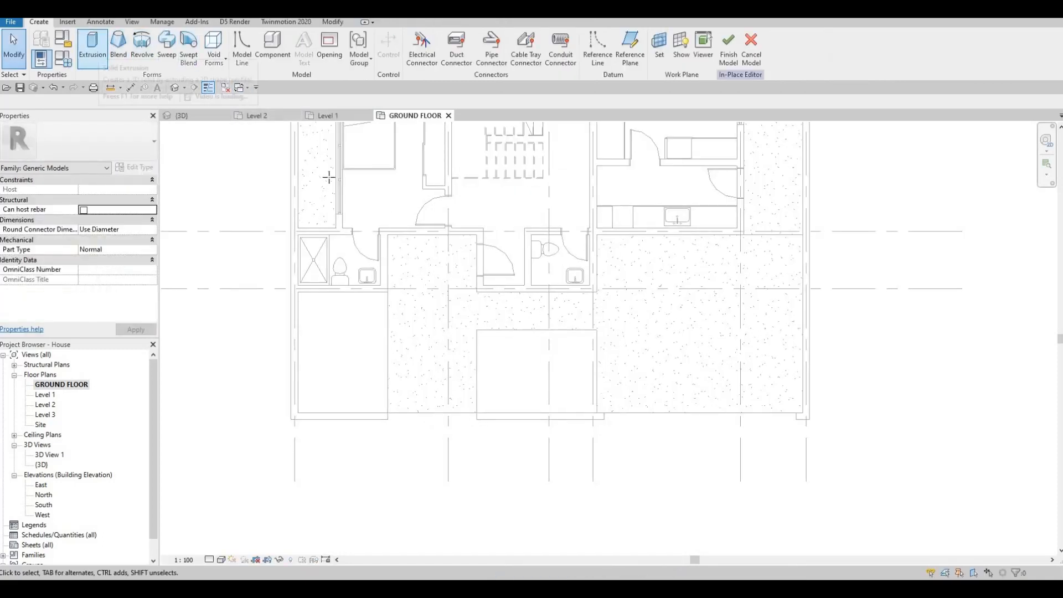
pyautogui.click(416, 37)
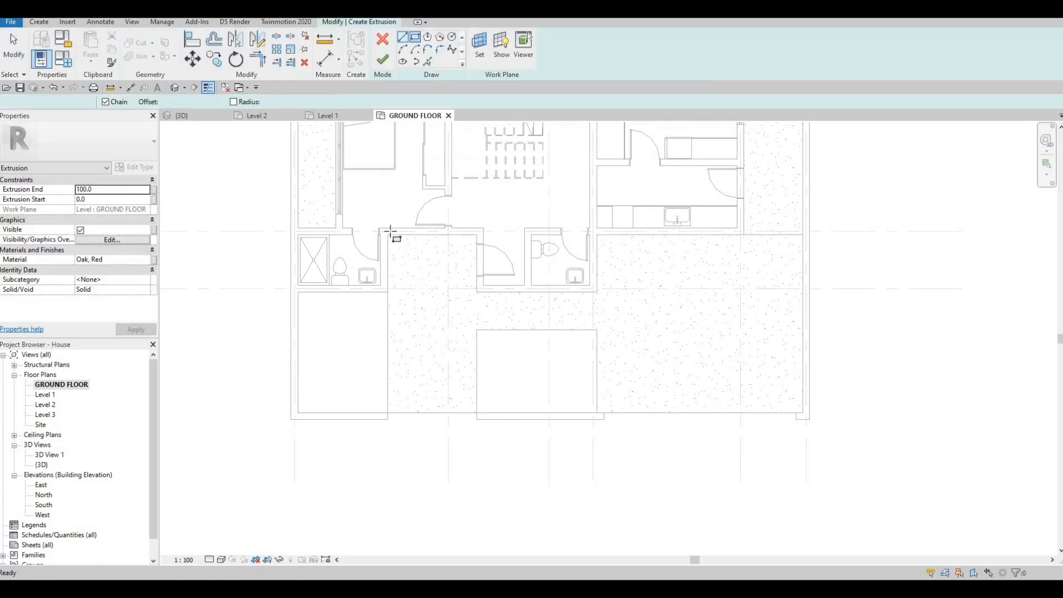
pyautogui.scroll(2, 390, 231)
pyautogui.click(376, 220)
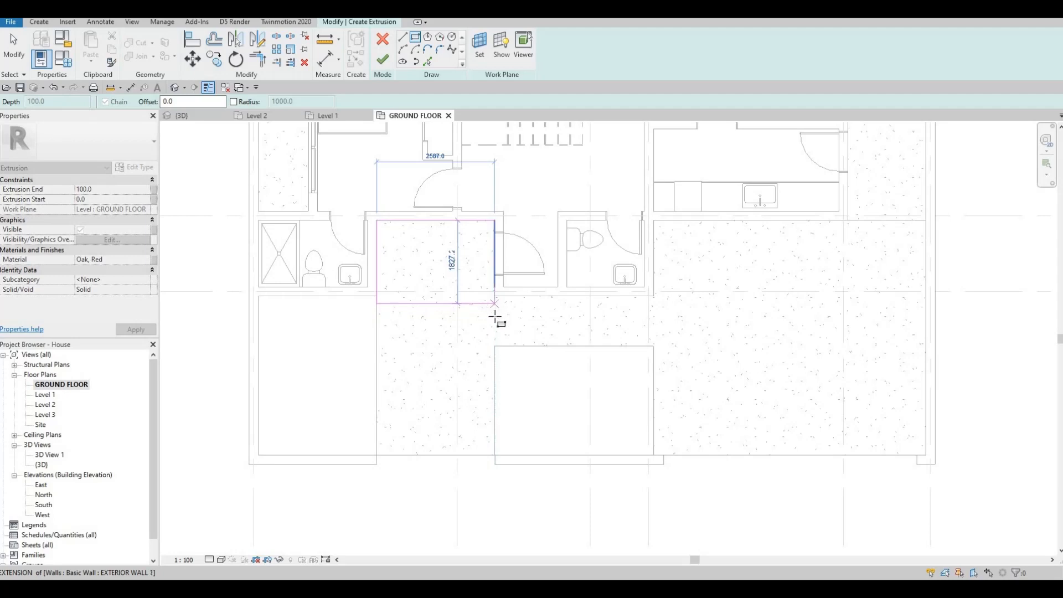
pyautogui.click(511, 330)
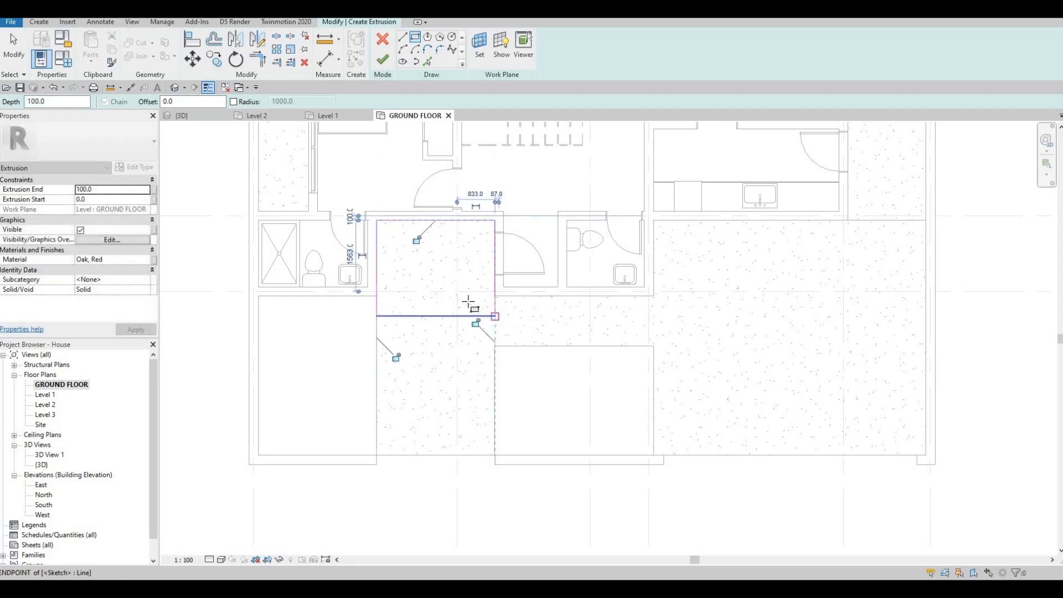
# Set the extrusion's material to Concrete, Lightweight and finish the extrusion sketch.
pyautogui.click(123, 261)
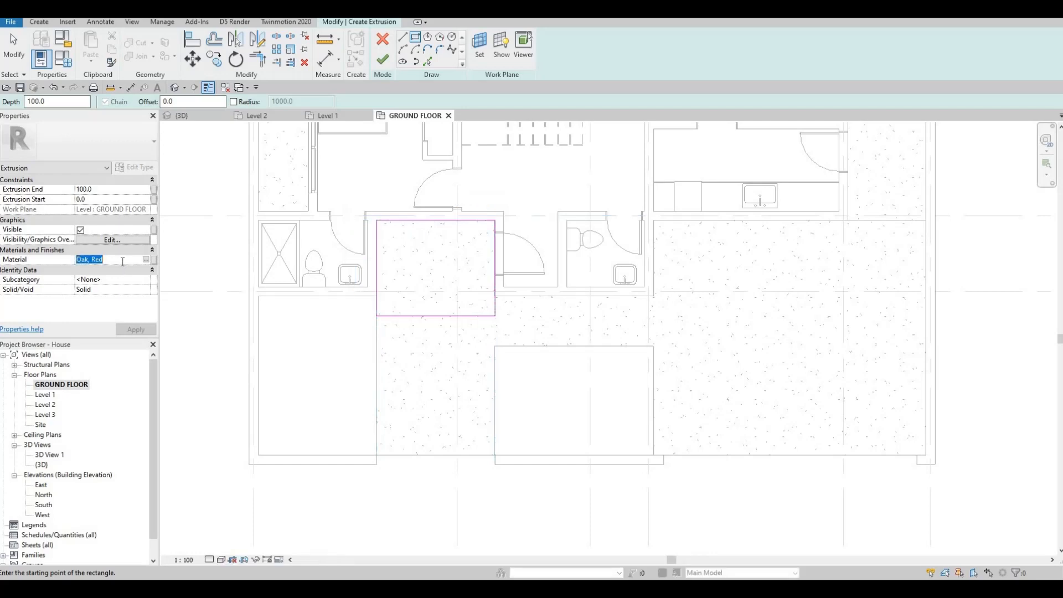
pyautogui.write('Concrete, Lightweight')
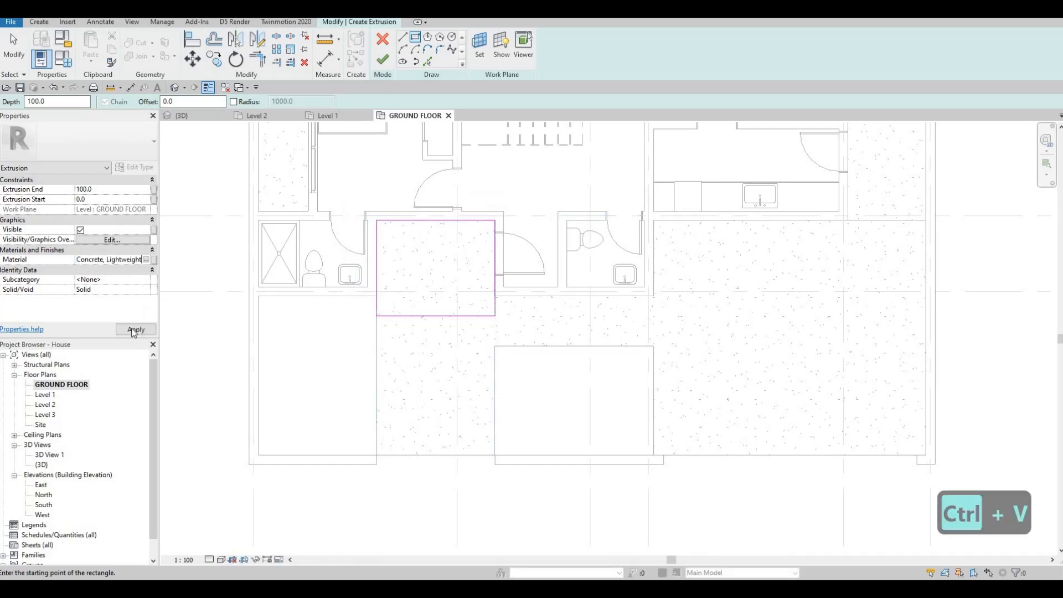
pyautogui.click(134, 330)
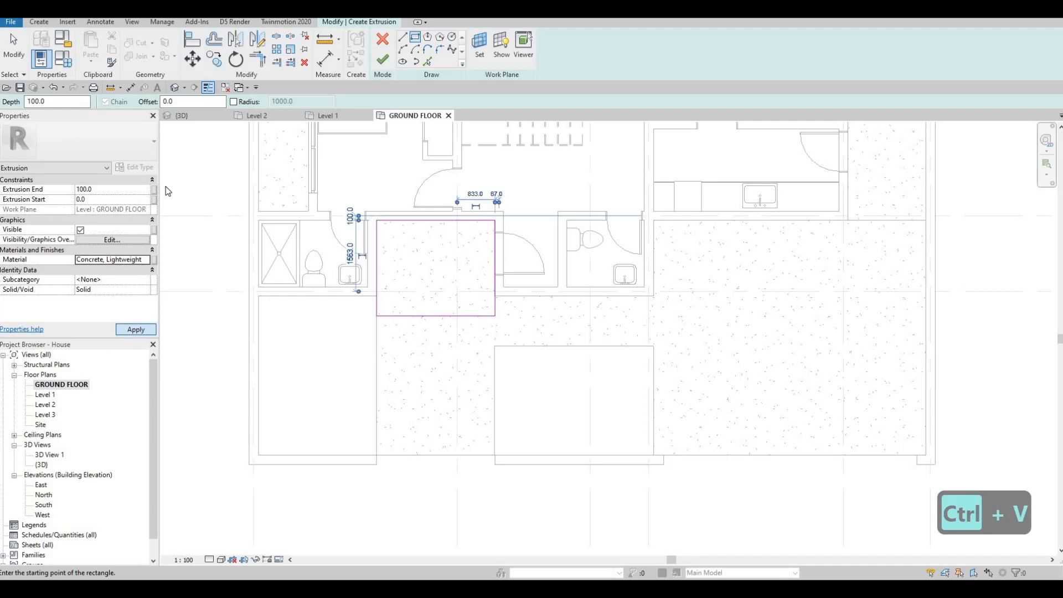
pyautogui.click(386, 61)
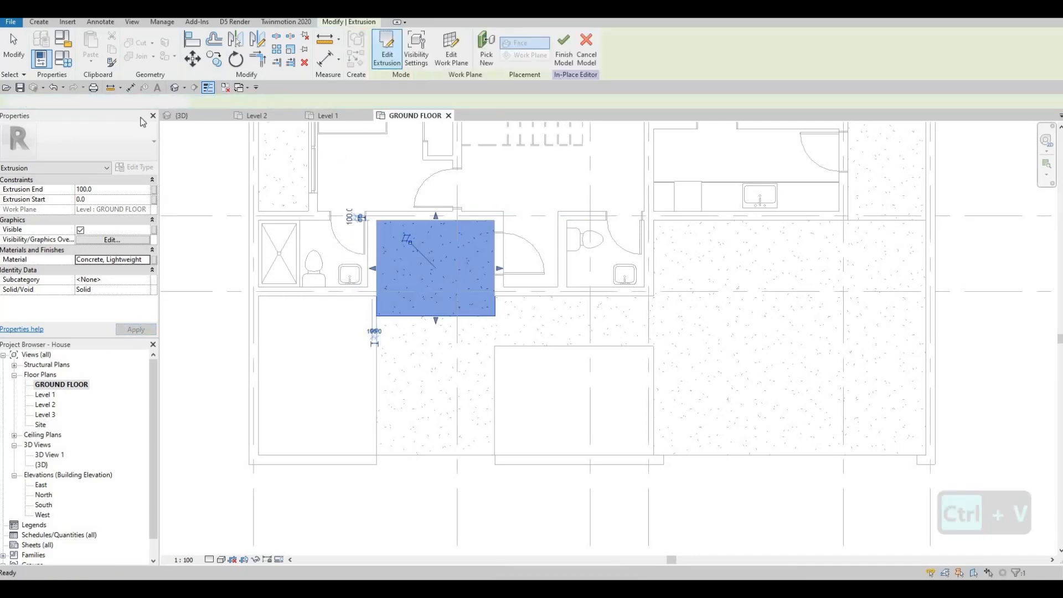
# Add a second extrusion on the existing extrusion's work plane, sketching a rectangle about 2500 by 1560 mm over the room, then finish the in-place model.
pyautogui.click(38, 22)
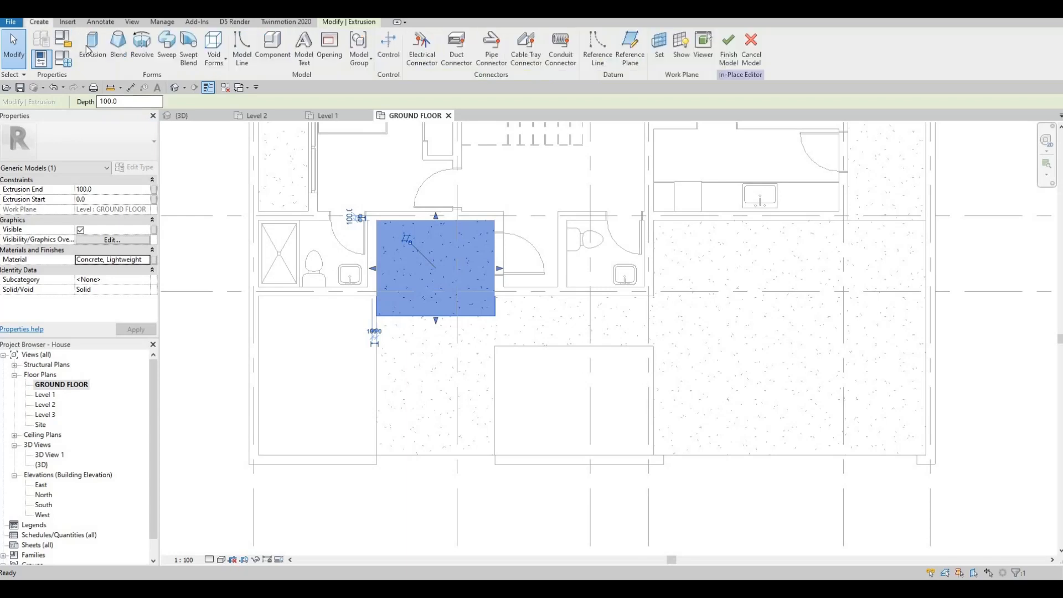
pyautogui.click(88, 49)
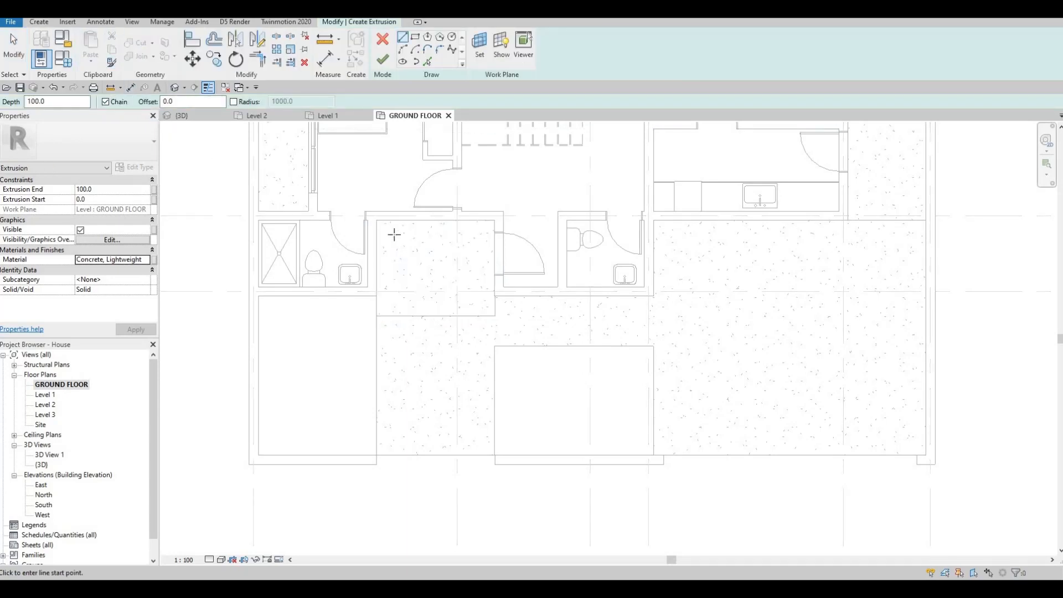
pyautogui.click(478, 56)
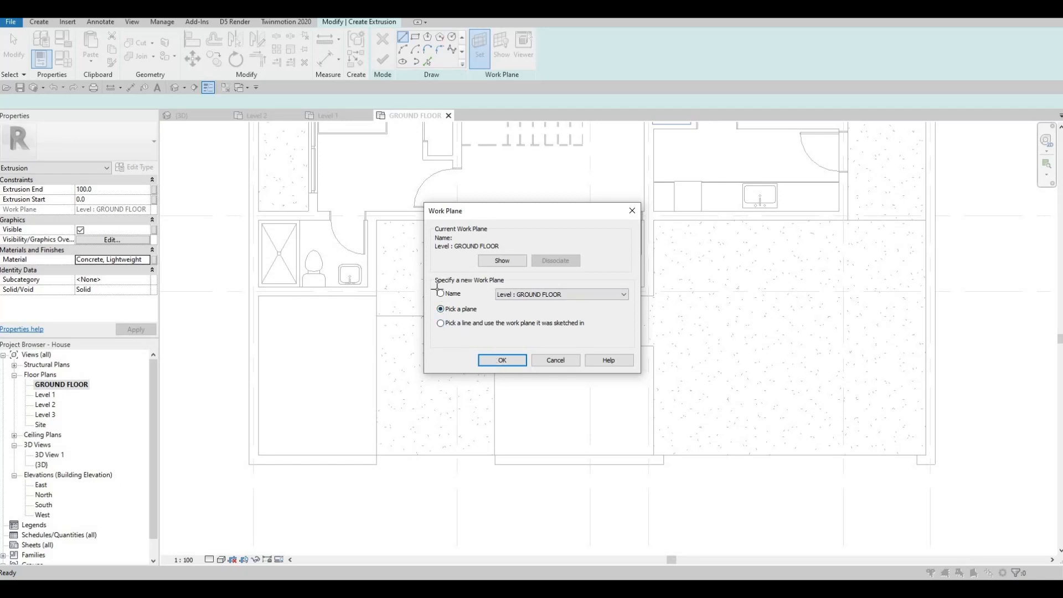
pyautogui.press('Return')
pyautogui.click(431, 283)
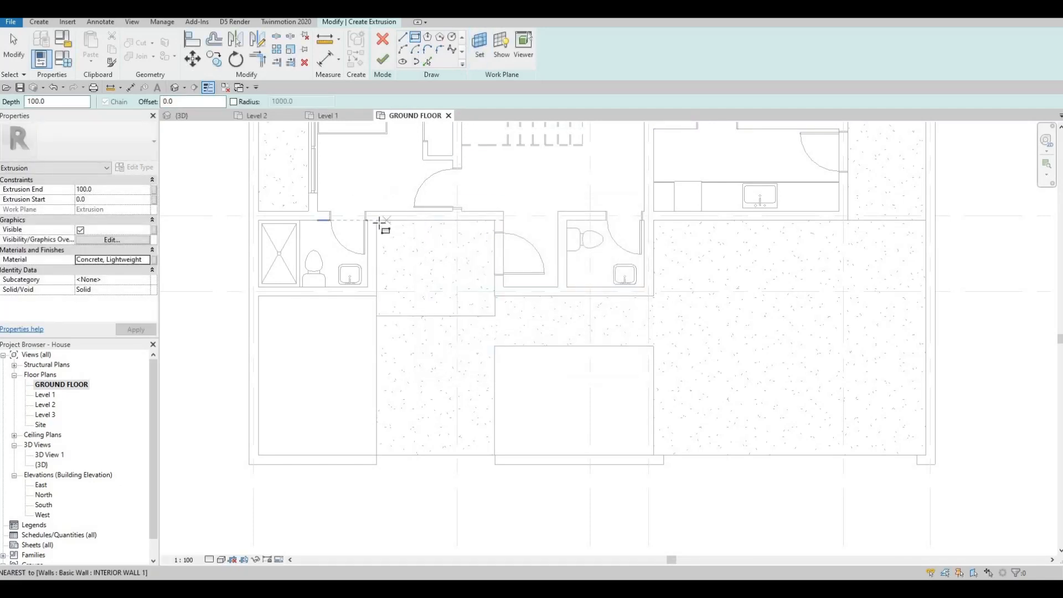
pyautogui.click(460, 282)
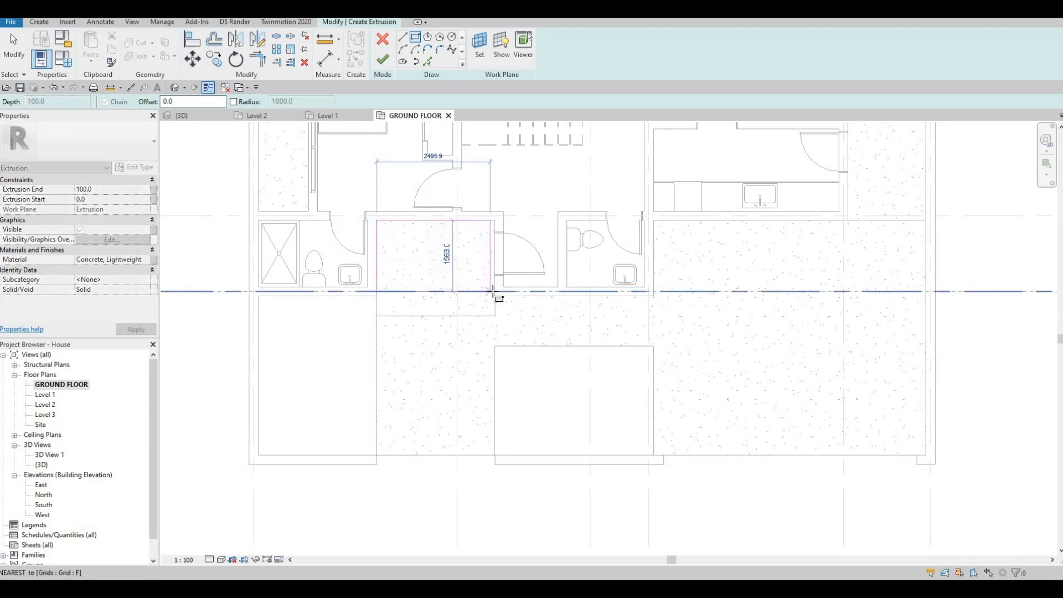
pyautogui.click(494, 291)
pyautogui.press('Escape')
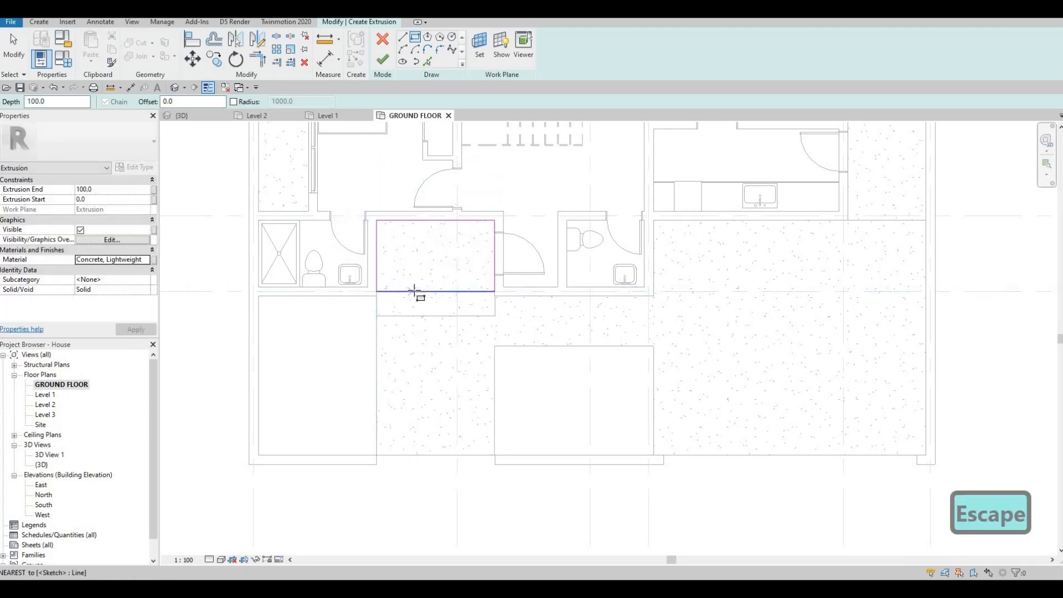
pyautogui.click(384, 62)
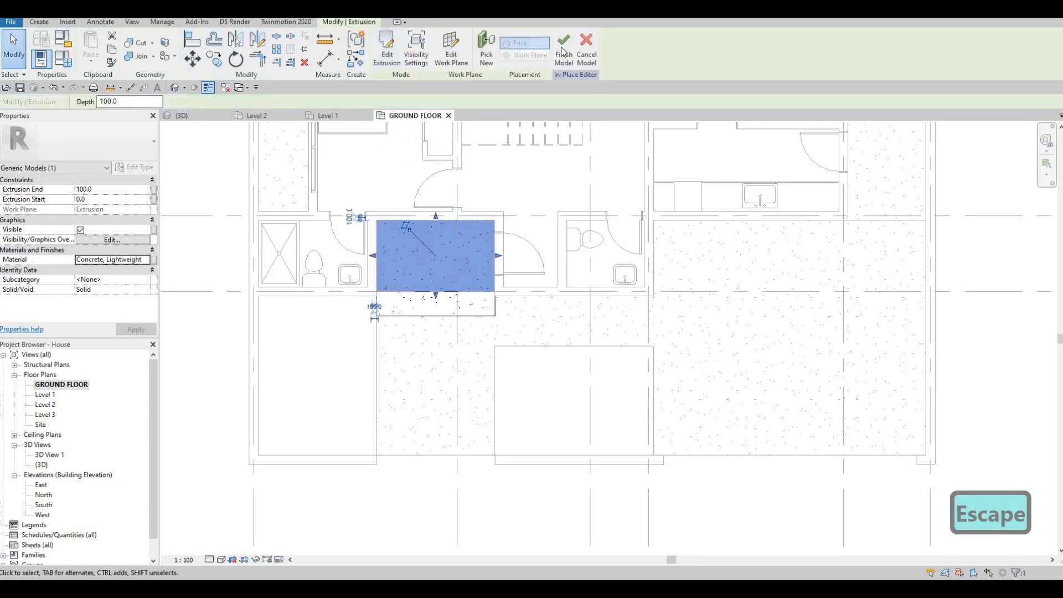
pyautogui.click(563, 55)
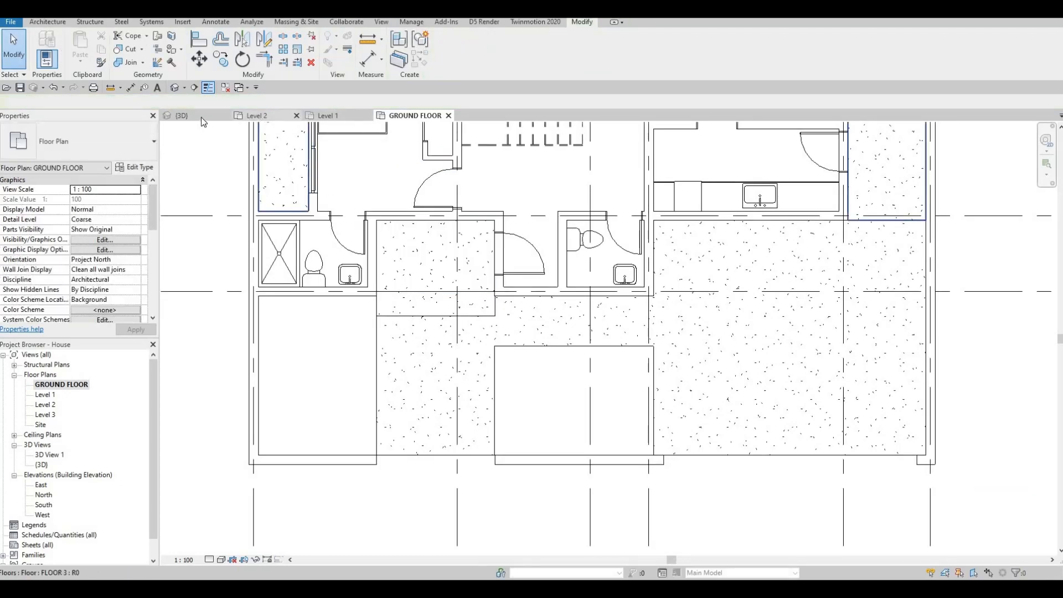
# Inspect the new floor infill in the 3D view beside the boundary wall, then return to the GROUND FLOOR plan.
pyautogui.click(201, 117)
pyautogui.moveTo(503, 319)
pyautogui.keyDown('shift'); pyautogui.mouseDown(button='middle')
pyautogui.moveTo(478, 307)
pyautogui.moveTo(515, 302)
pyautogui.mouseUp(button='middle'); pyautogui.keyUp('shift')
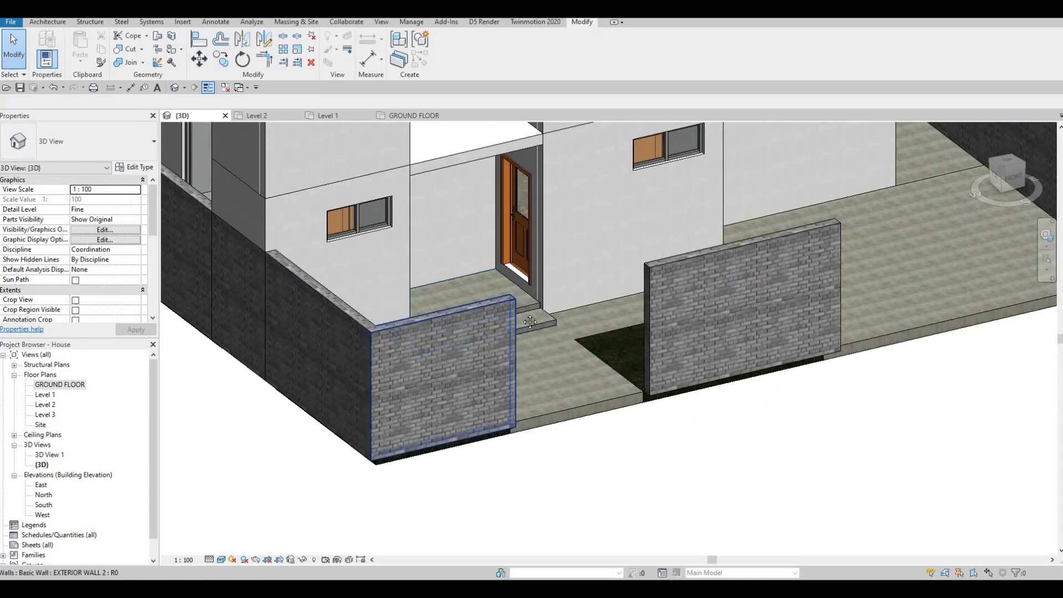
pyautogui.scroll(4, 487, 347)
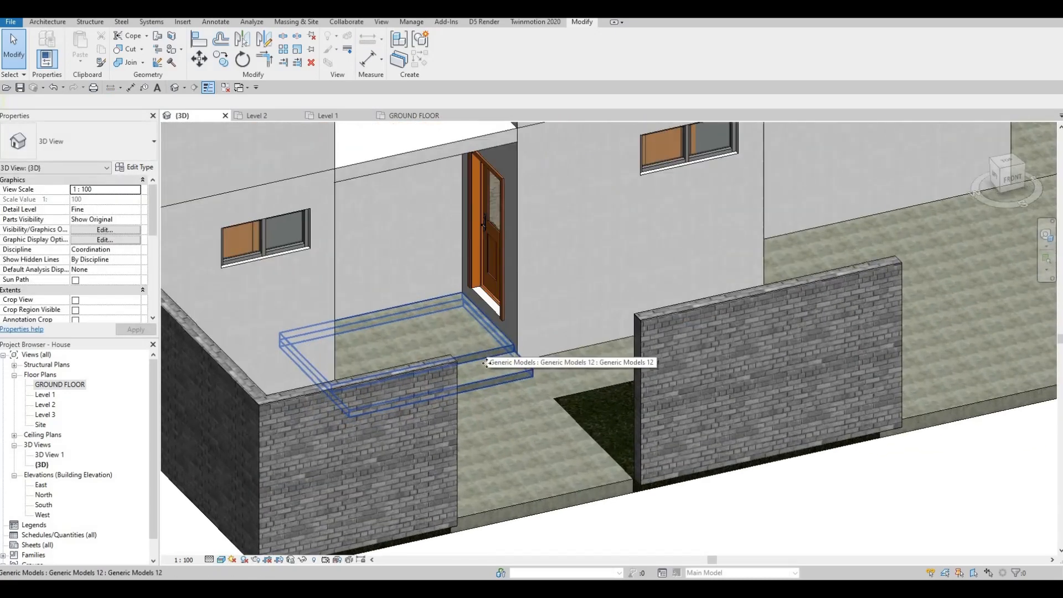
pyautogui.click(490, 376)
pyautogui.press('Escape')
pyautogui.click(489, 378)
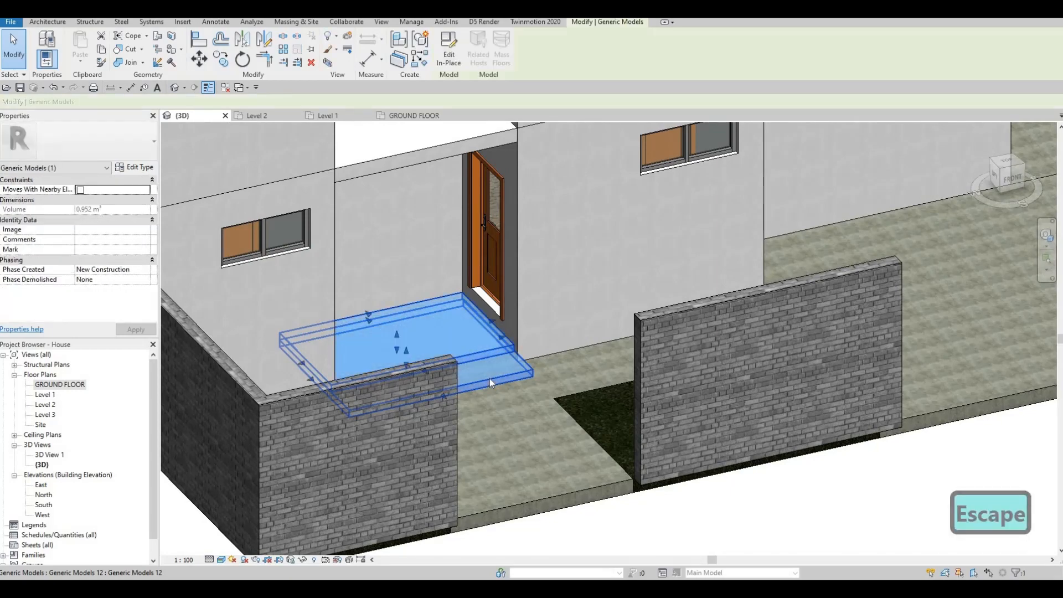
pyautogui.moveTo(490, 378)
pyautogui.keyDown('shift'); pyautogui.mouseDown(button='middle')
pyautogui.moveTo(446, 397)
pyautogui.moveTo(409, 360)
pyautogui.moveTo(481, 366)
pyautogui.moveTo(488, 335)
pyautogui.moveTo(494, 363)
pyautogui.mouseUp(button='middle'); pyautogui.keyUp('shift')
pyautogui.scroll(1, 483, 321)
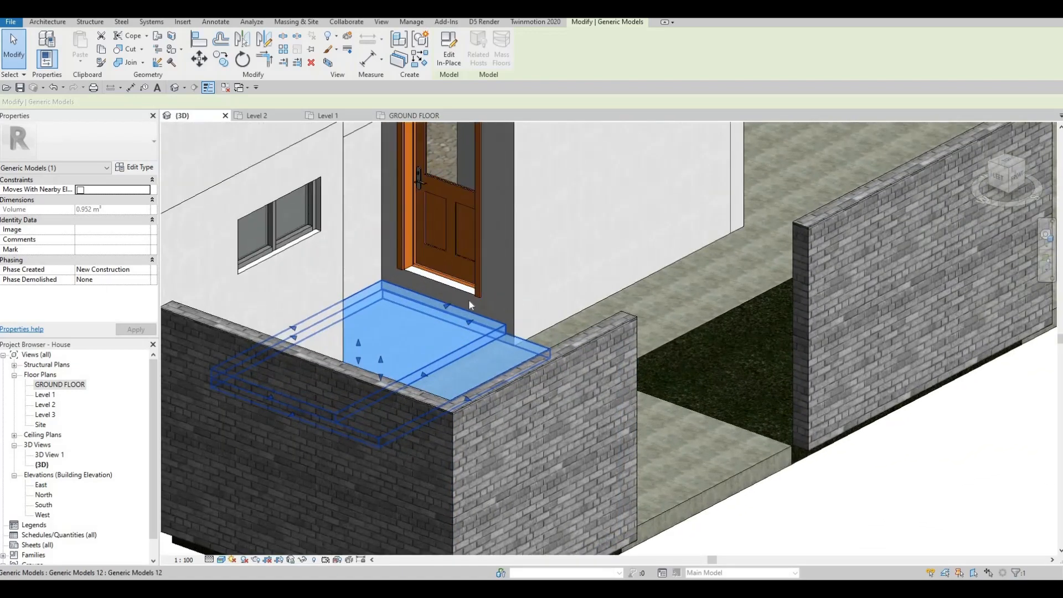
pyautogui.keyDown('shift'); pyautogui.moveTo(469, 299); pyautogui.dragTo(467, 304, button='middle'); pyautogui.keyUp('shift')
pyautogui.scroll(3, 468, 304)
pyautogui.scroll(-4, 467, 308)
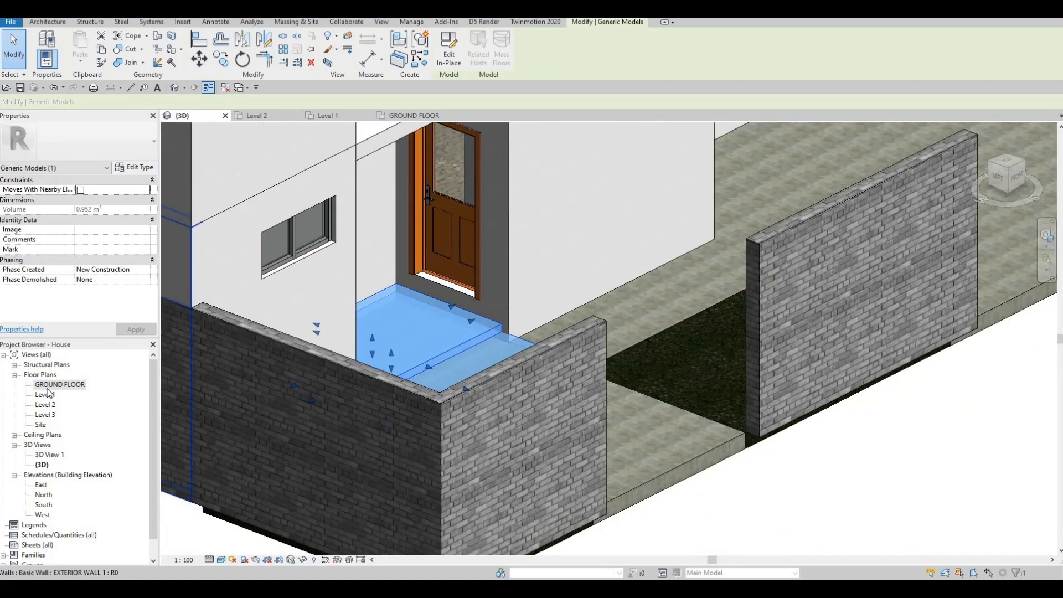
pyautogui.click(43, 395)
pyautogui.doubleClick(42, 395)
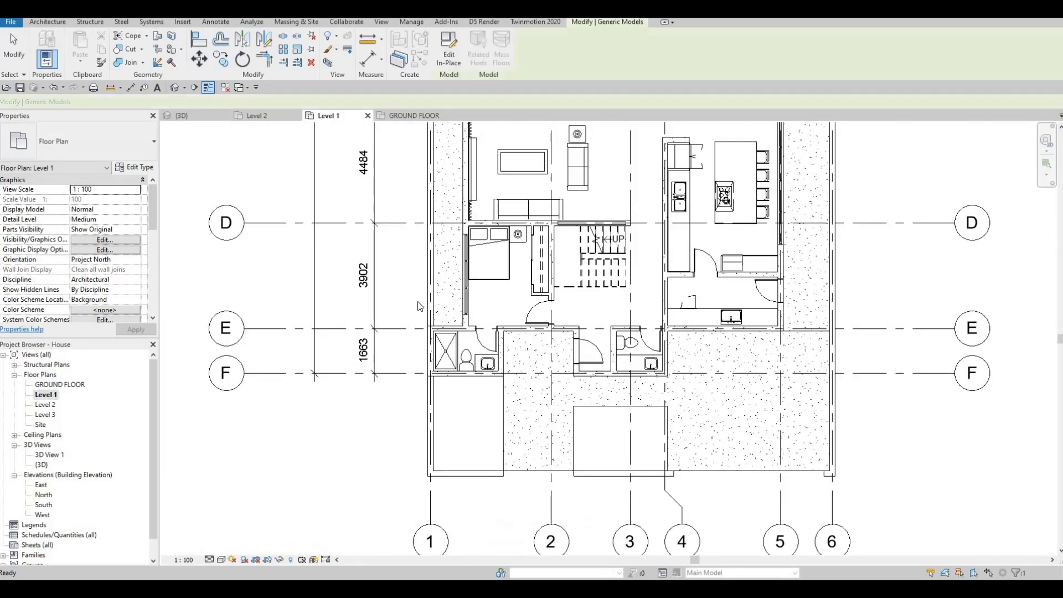
pyautogui.doubleClick(60, 385)
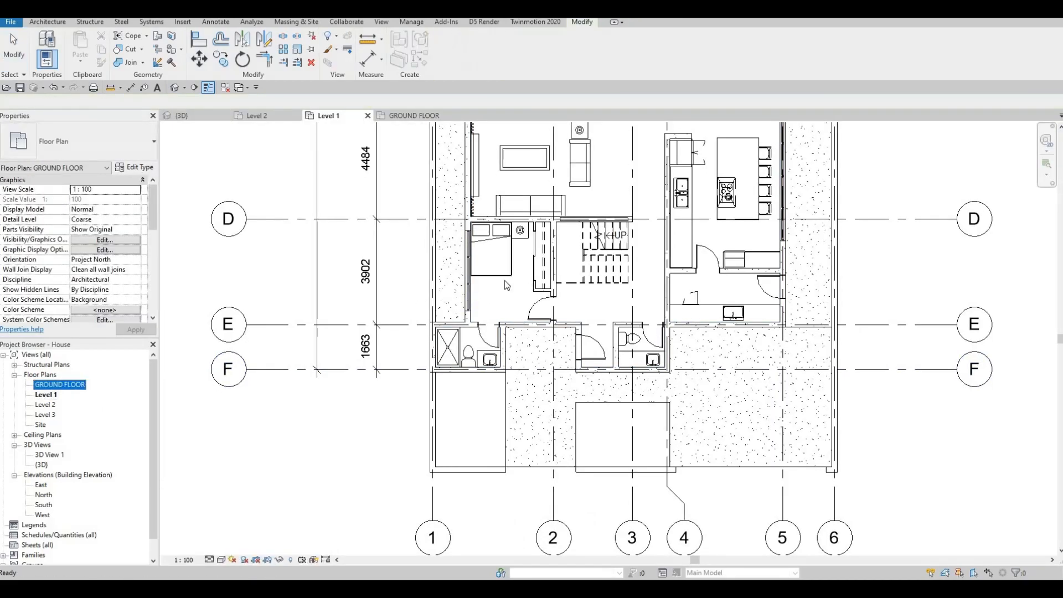
# Edit the in-place model and set the lower extrusion's Extrusion End to 150 mm.
pyautogui.press('Escape')
pyautogui.press('Escape')
pyautogui.scroll(3, 408, 354)
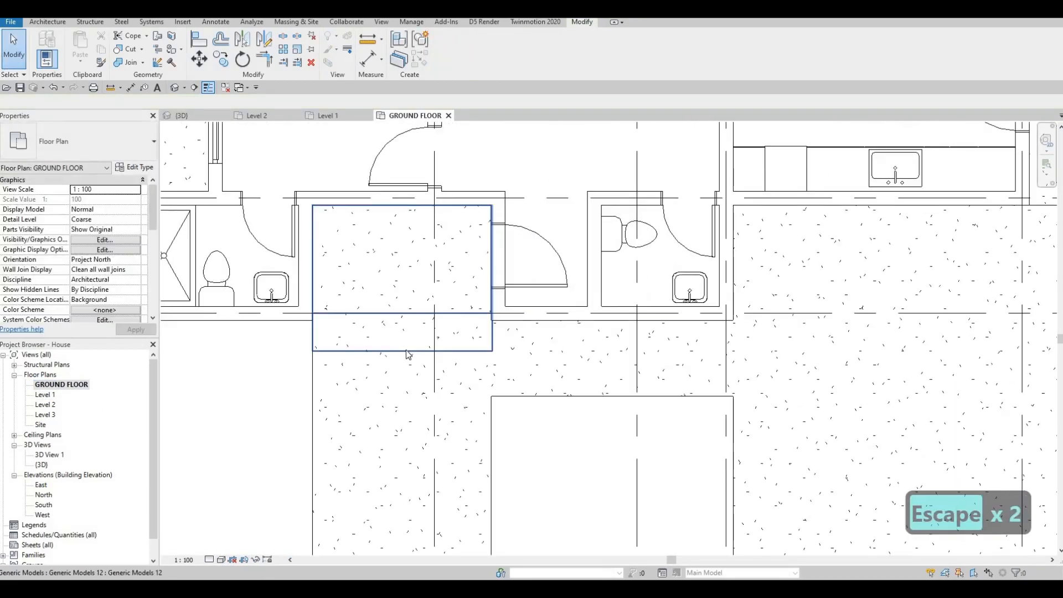
pyautogui.click(408, 354)
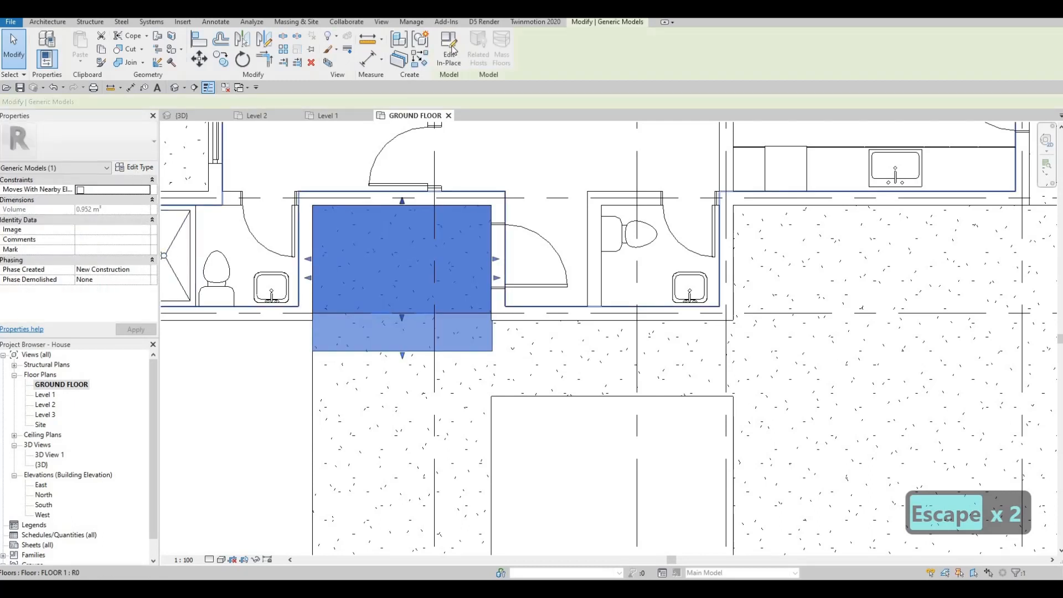
pyautogui.doubleClick(381, 286)
pyautogui.click(380, 348)
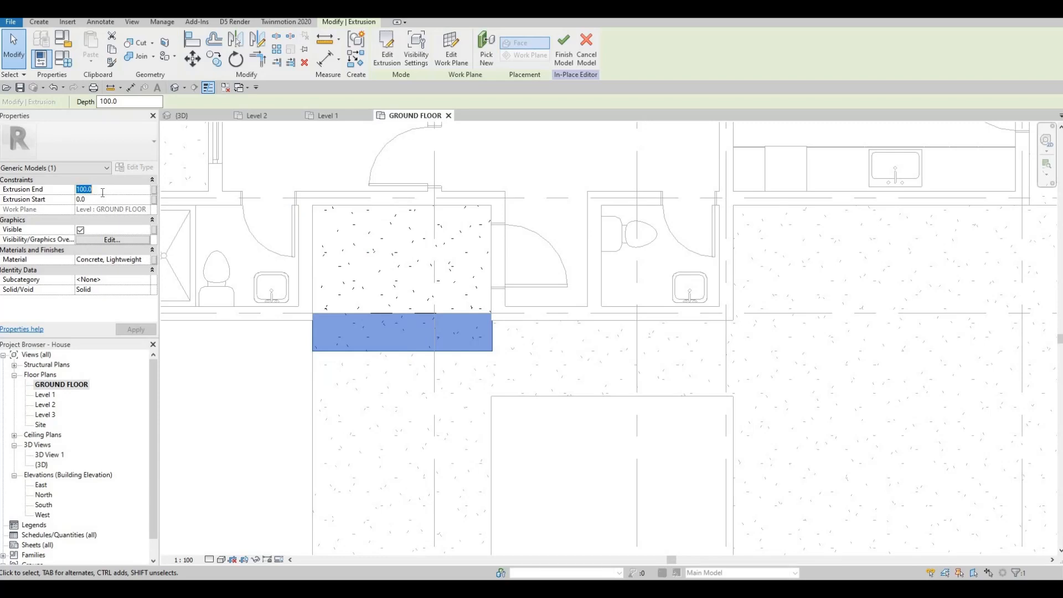
pyautogui.write('150')
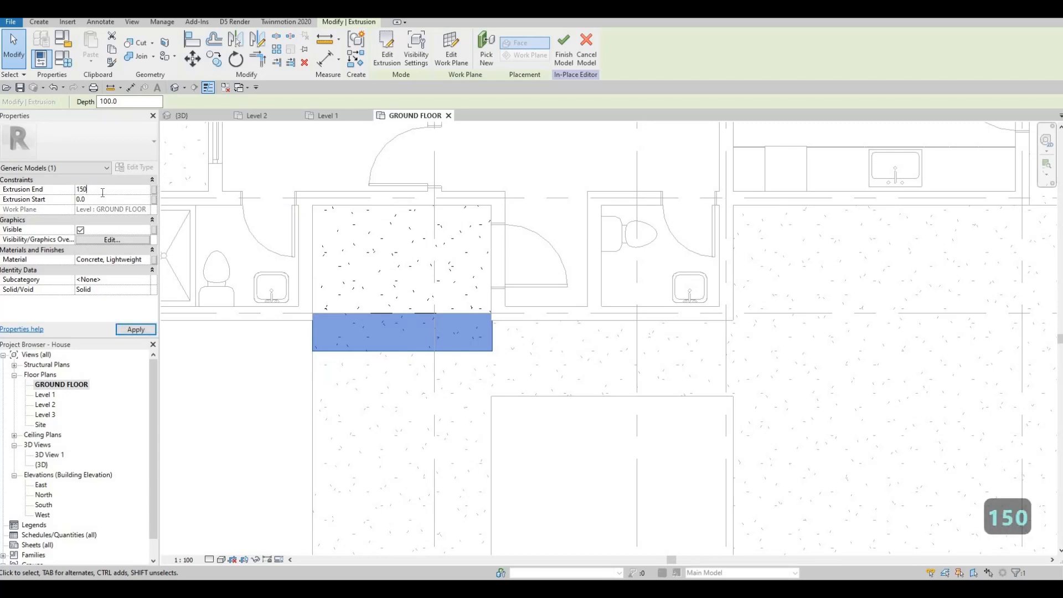
pyautogui.press('Return')
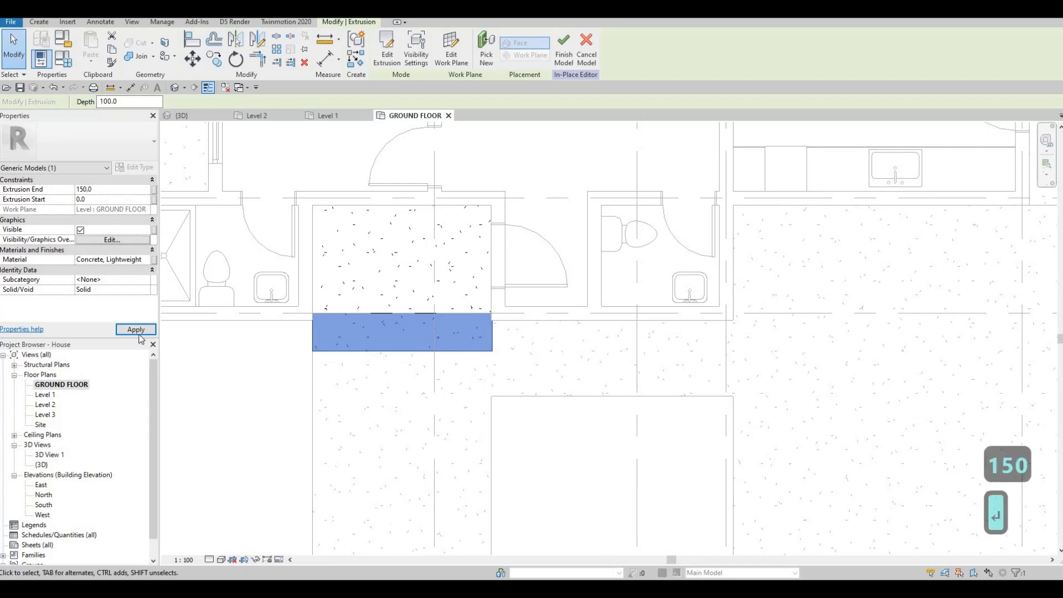
# Set the upper extrusion's Extrusion End to 150 mm as well and finish the in-place model.
pyautogui.press('Escape')
pyautogui.click(350, 299)
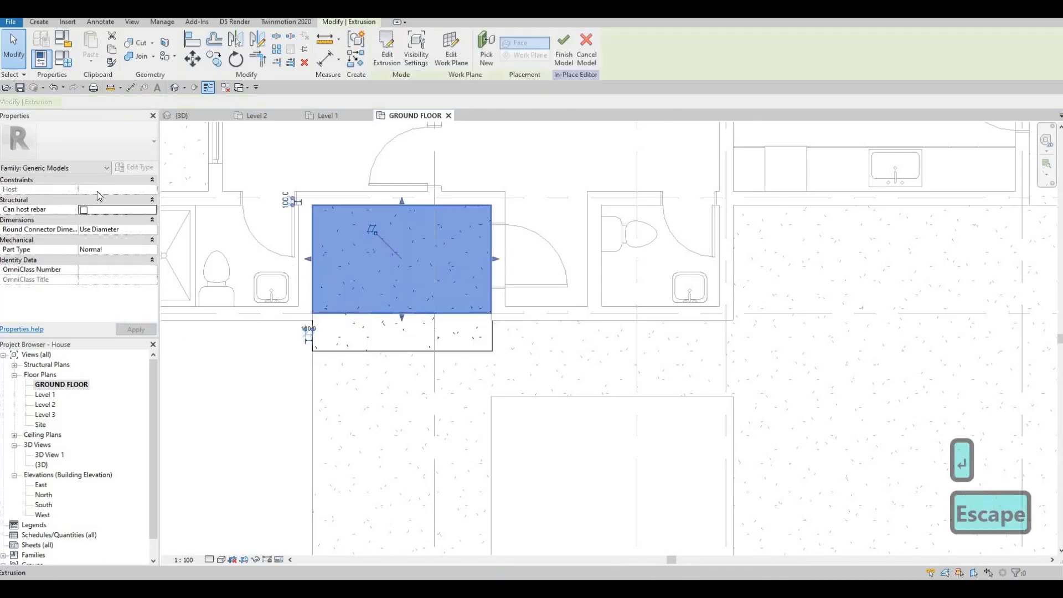
pyautogui.click(97, 191)
pyautogui.write('150')
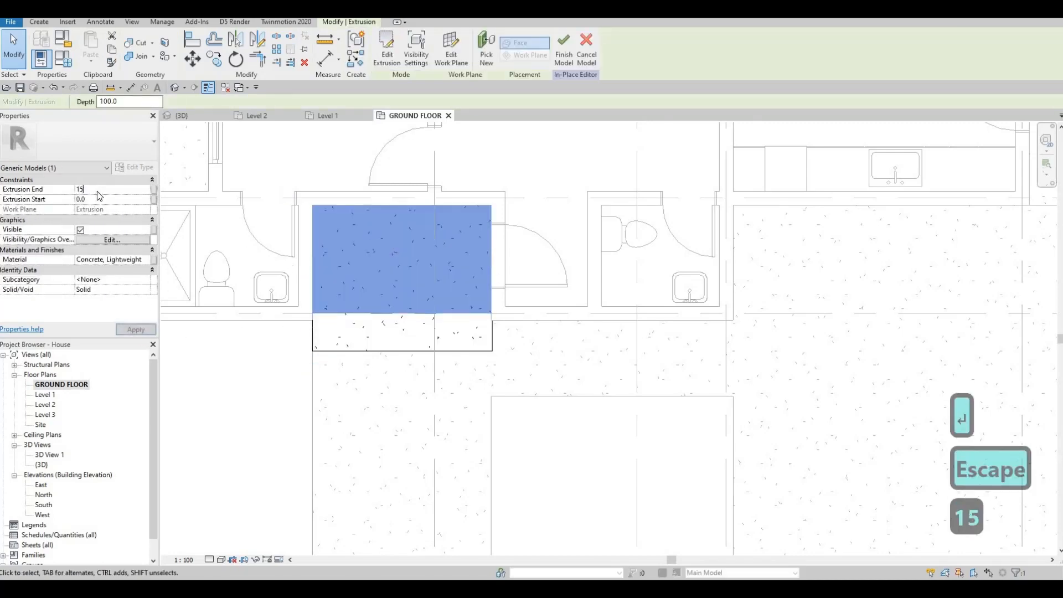
pyautogui.press('Return')
pyautogui.click(573, 57)
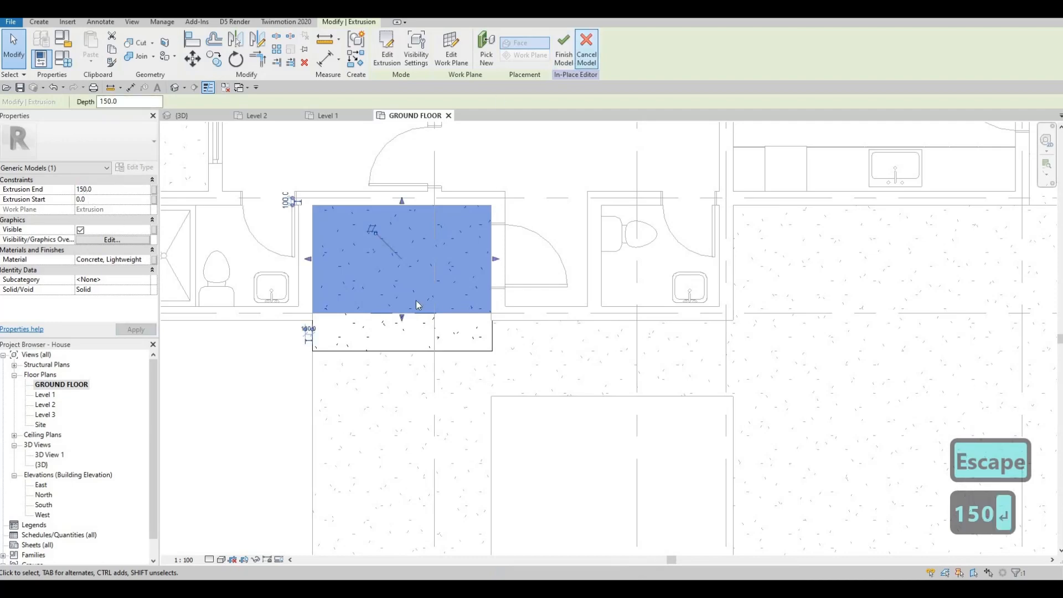
pyautogui.press('Escape')
# Stretch the infill's lower edge southward to meet the adjacent floor.
pyautogui.click(417, 332)
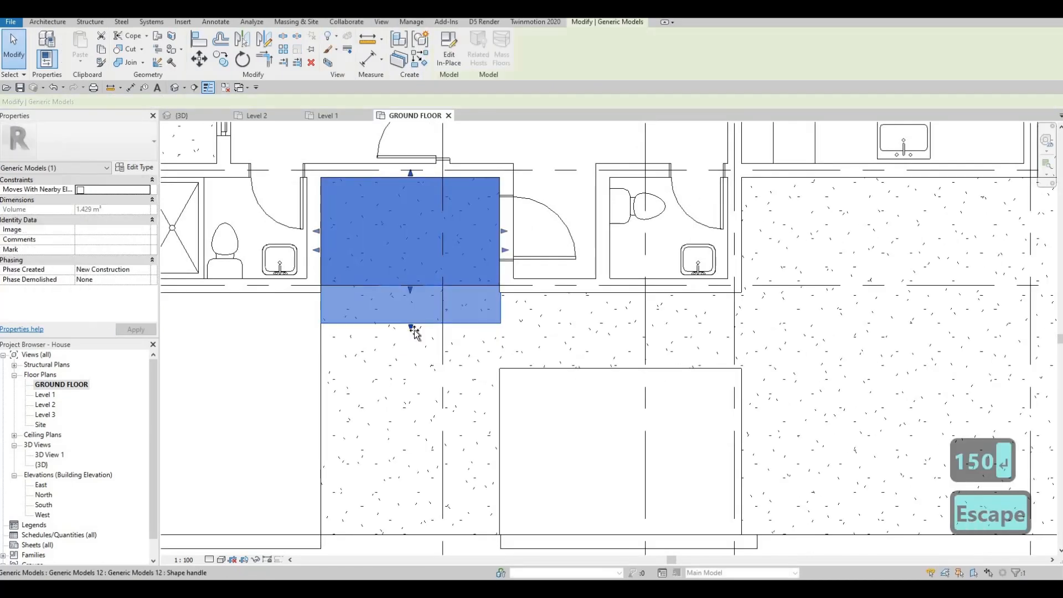
pyautogui.moveTo(412, 331); pyautogui.dragTo(412, 306)
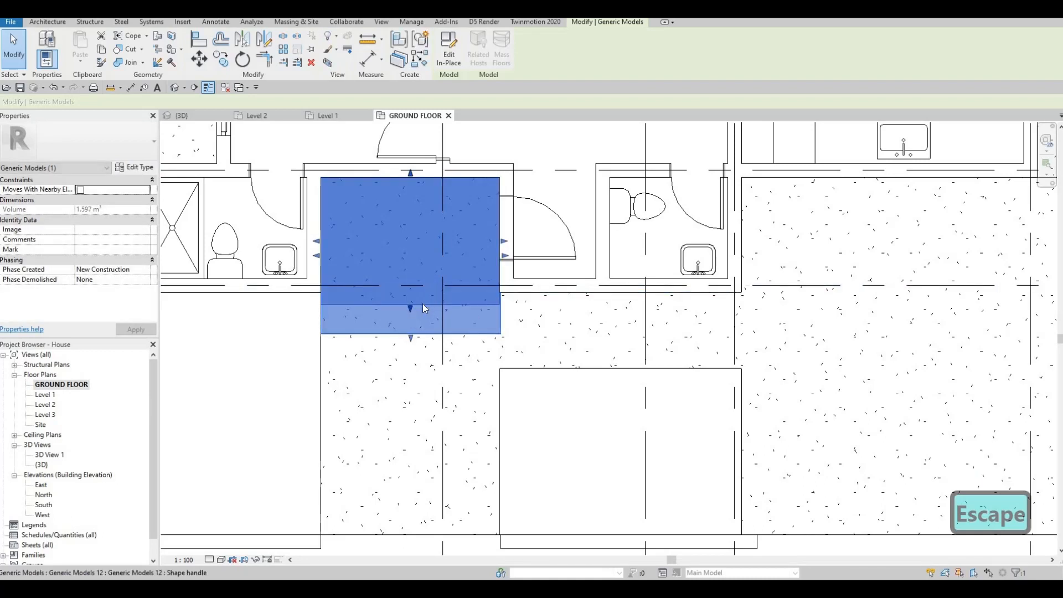
pyautogui.press('Escape')
# Adjust the infill's right edge slightly to align with the wall face.
pyautogui.scroll(3, 521, 334)
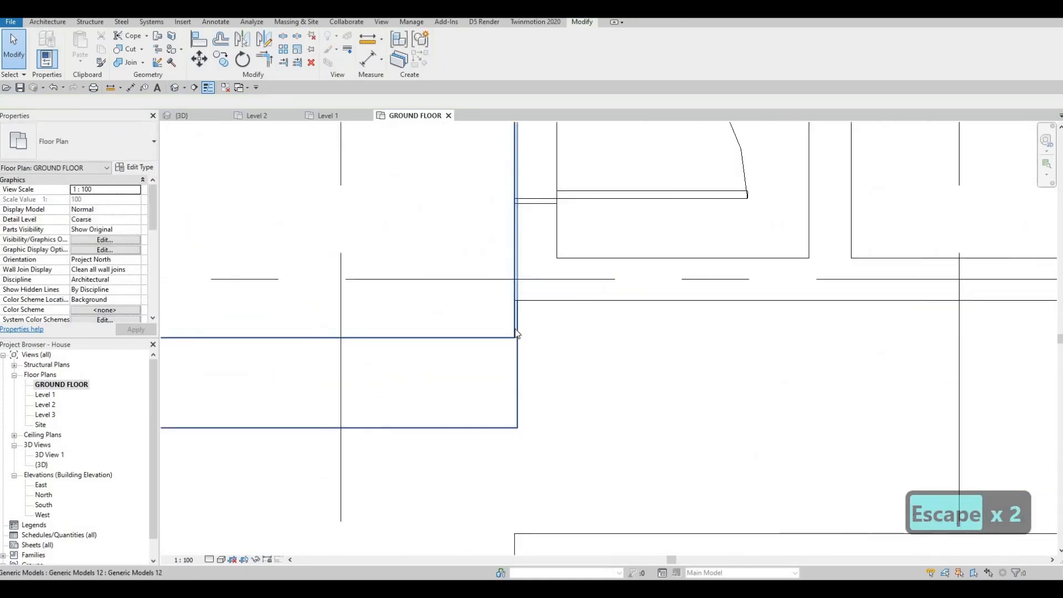
pyautogui.click(516, 198)
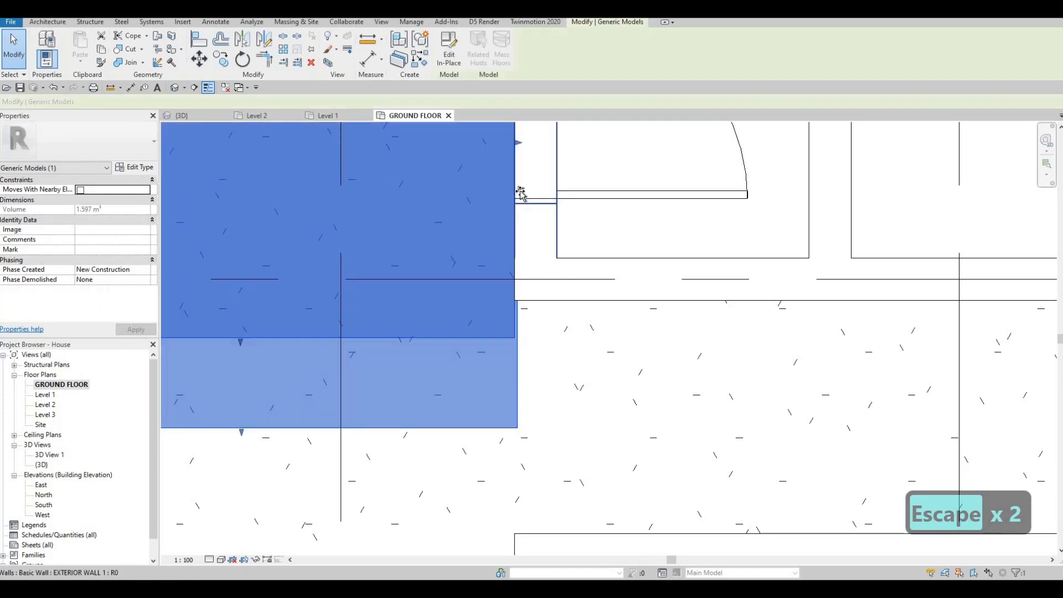
pyautogui.moveTo(506, 219); pyautogui.dragTo(505, 221)
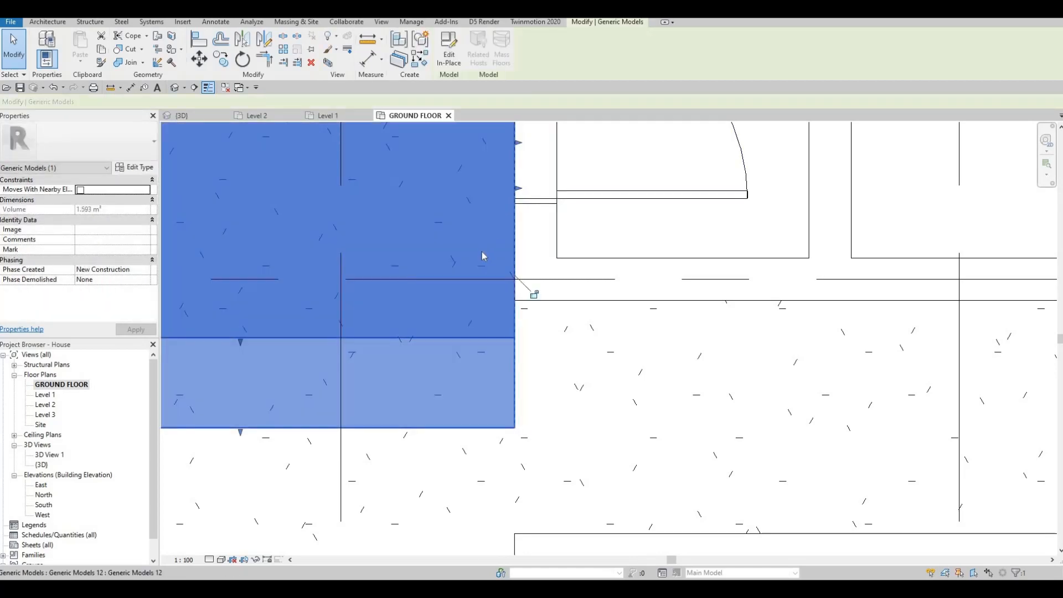
pyautogui.press('Escape')
pyautogui.scroll(-3, 441, 304)
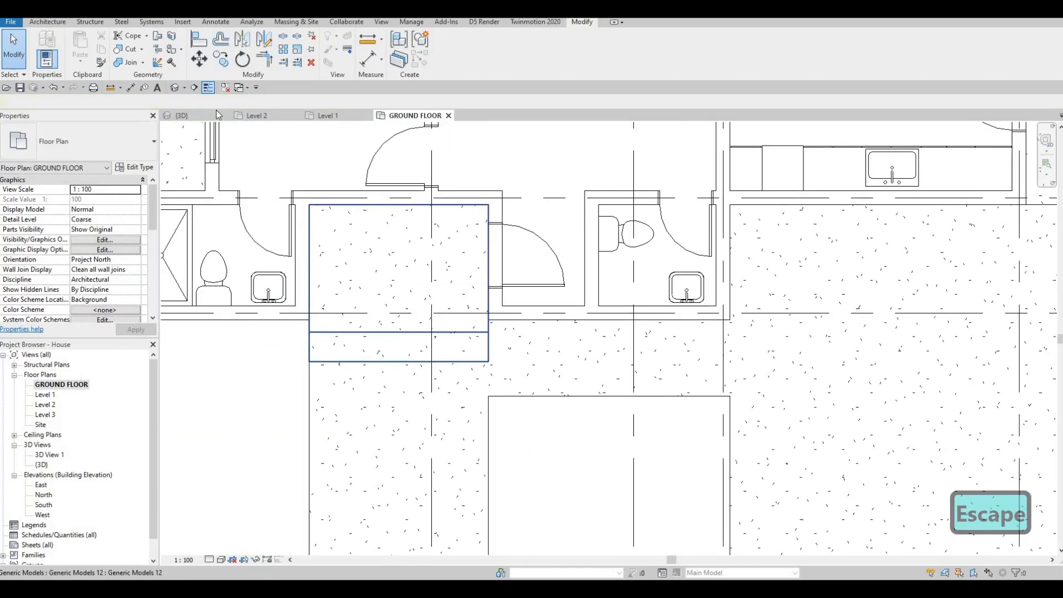
# Edit the infill in-place model and add a rectangular extrusion, 100 mm deep, filling the space between the walls north of the infill.
pyautogui.click(48, 22)
pyautogui.click(455, 244)
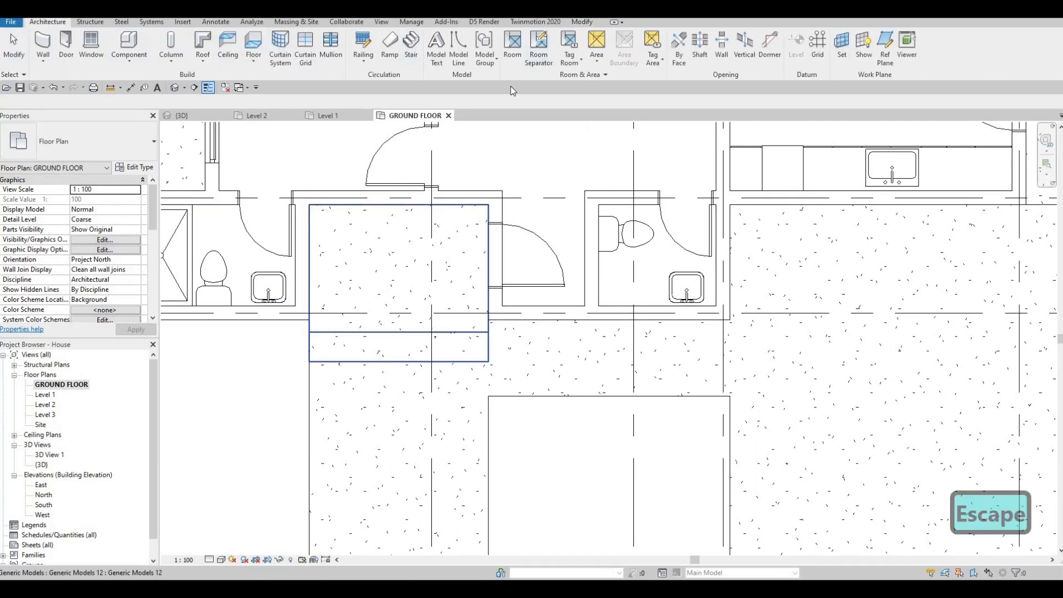
pyautogui.click(449, 50)
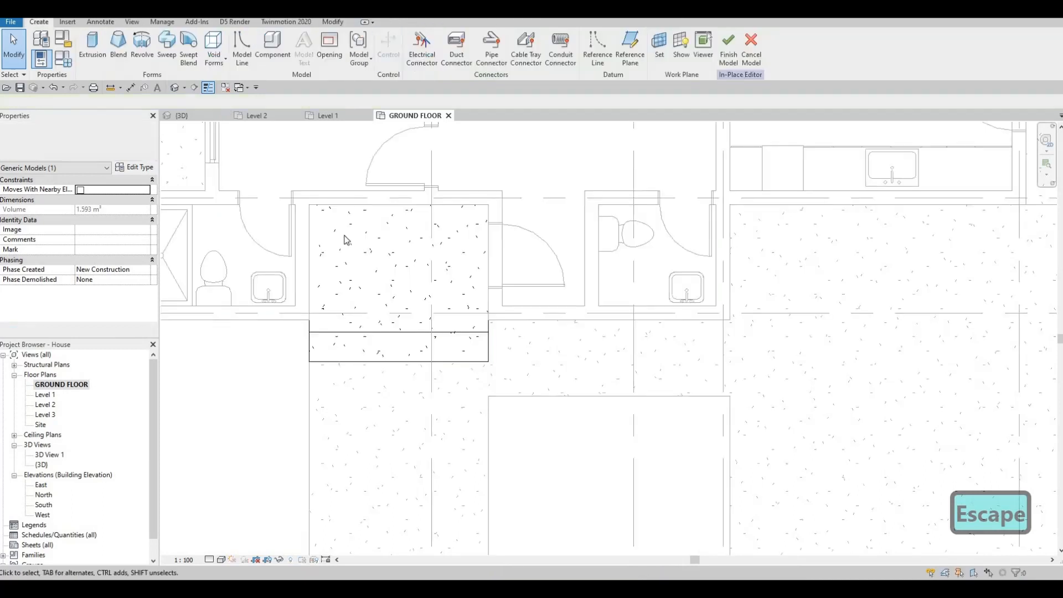
pyautogui.click(92, 44)
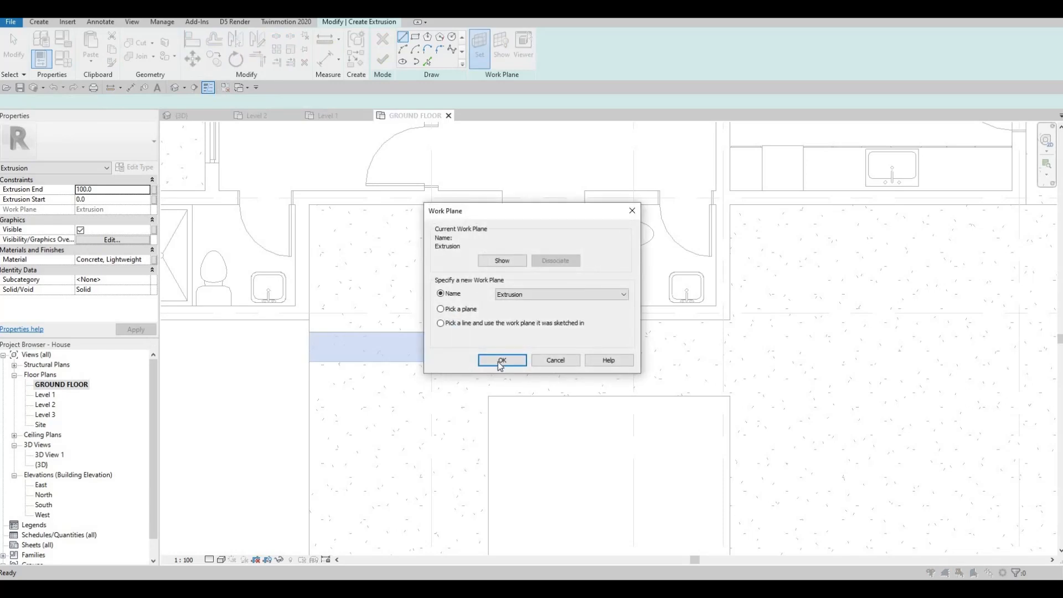
pyautogui.press('Return')
pyautogui.click(435, 142)
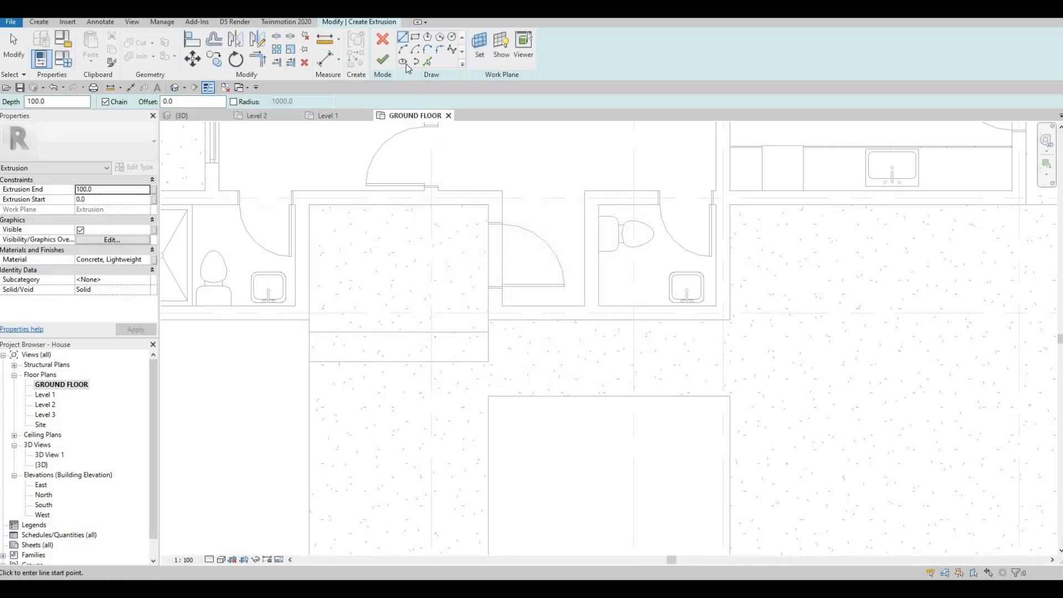
pyautogui.click(310, 205)
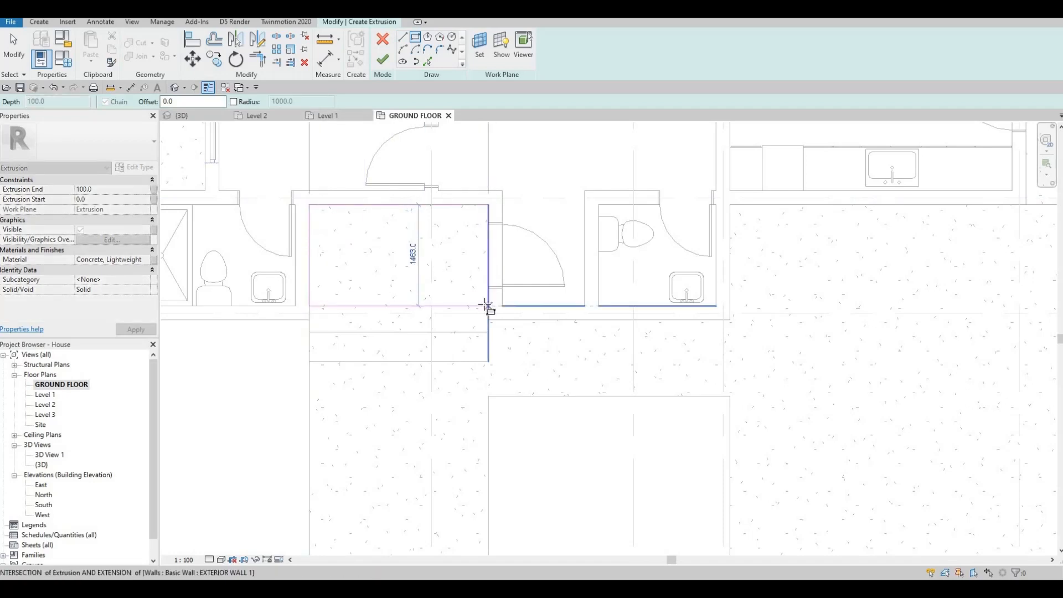
pyautogui.click(488, 306)
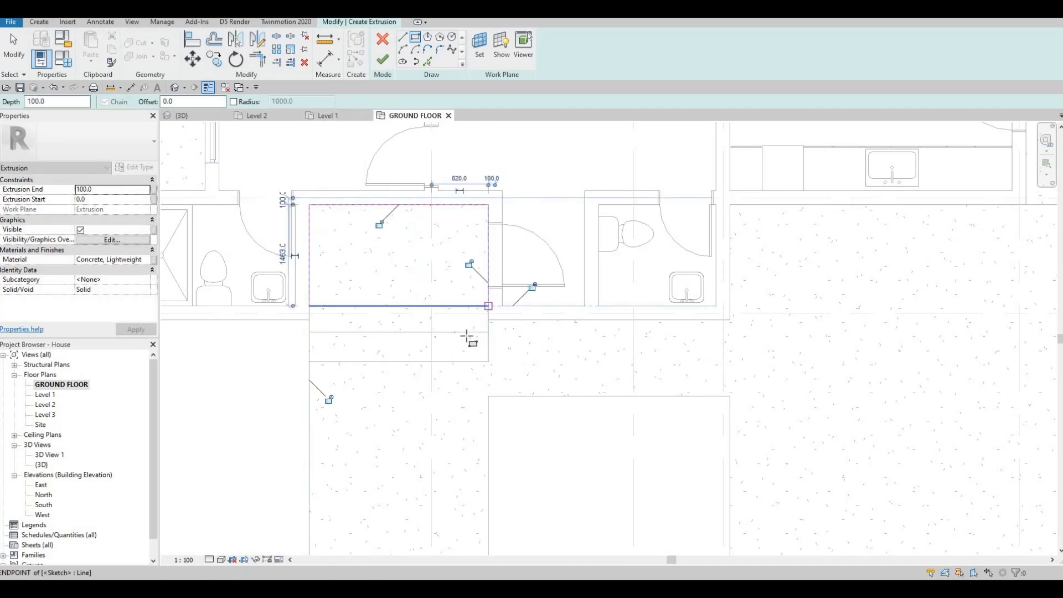
pyautogui.press('Escape')
pyautogui.click(382, 59)
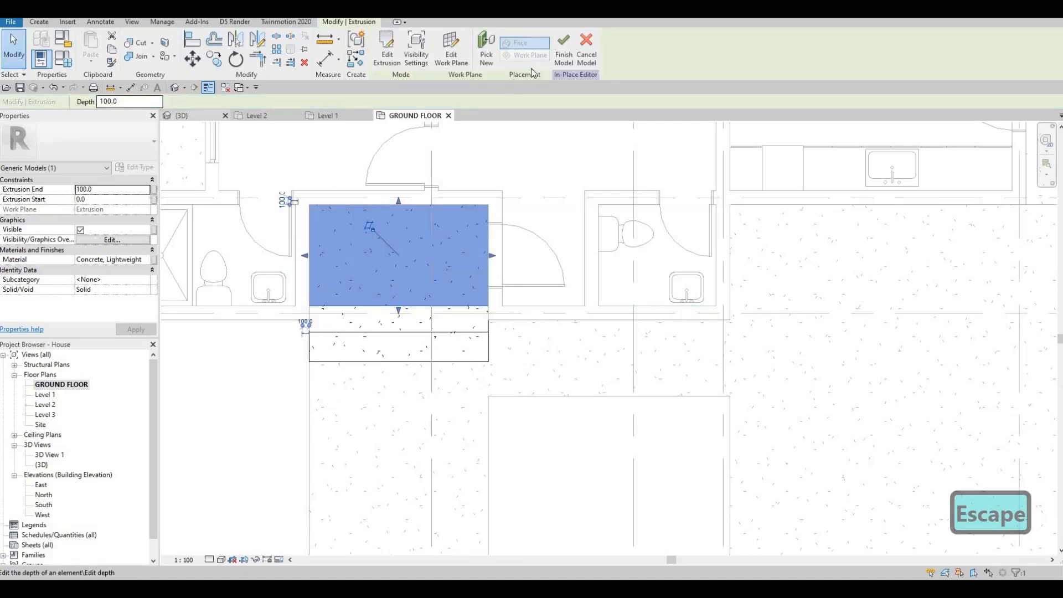
# Undo the accidental shape change and pull the infill's lower edge back north to shorten its projection.
pyautogui.click(181, 116)
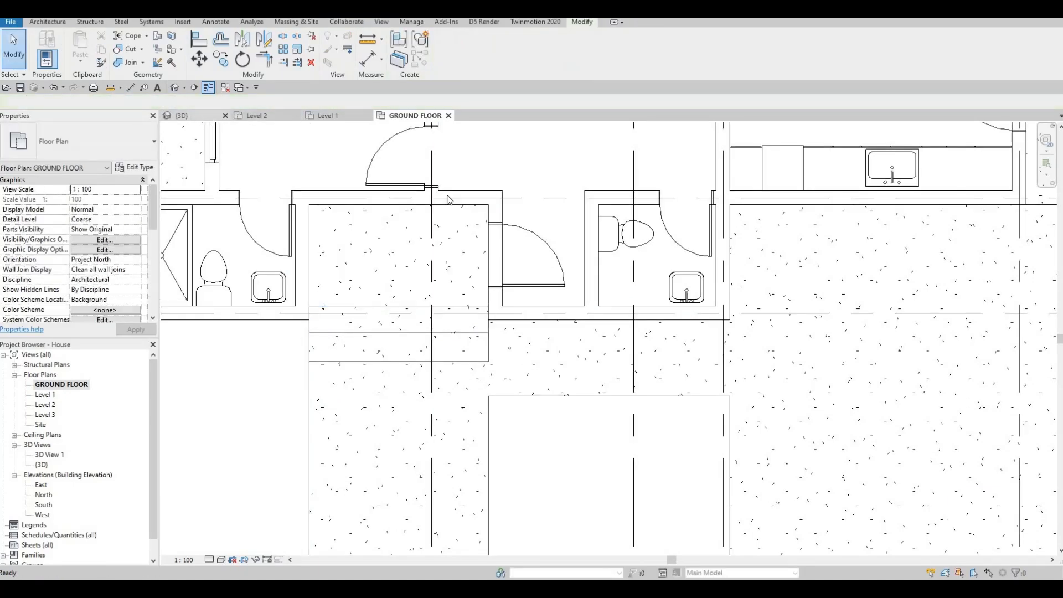
pyautogui.scroll(8, 489, 314)
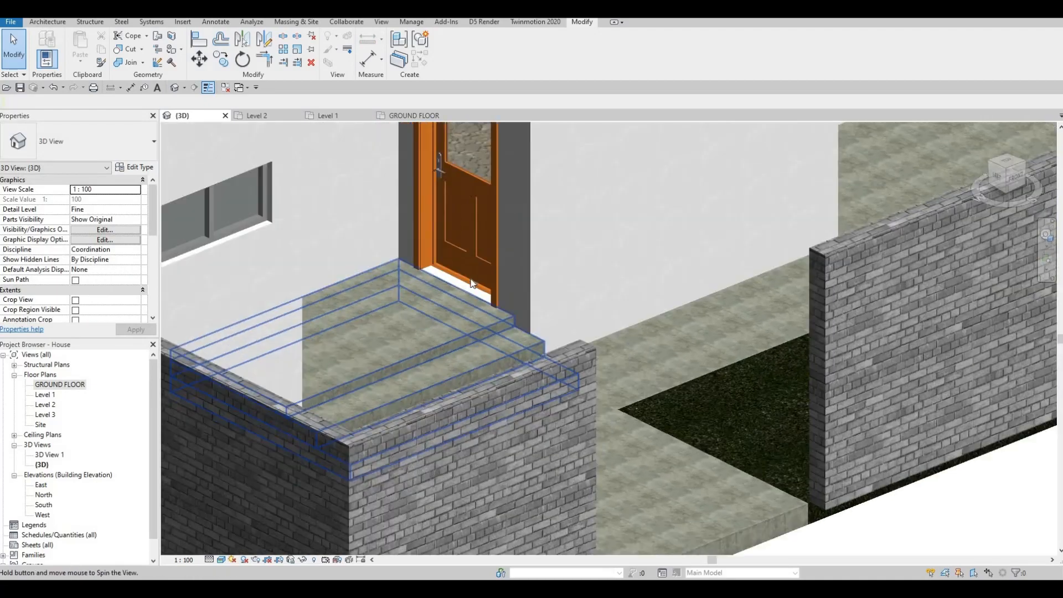
pyautogui.scroll(-3, 498, 311)
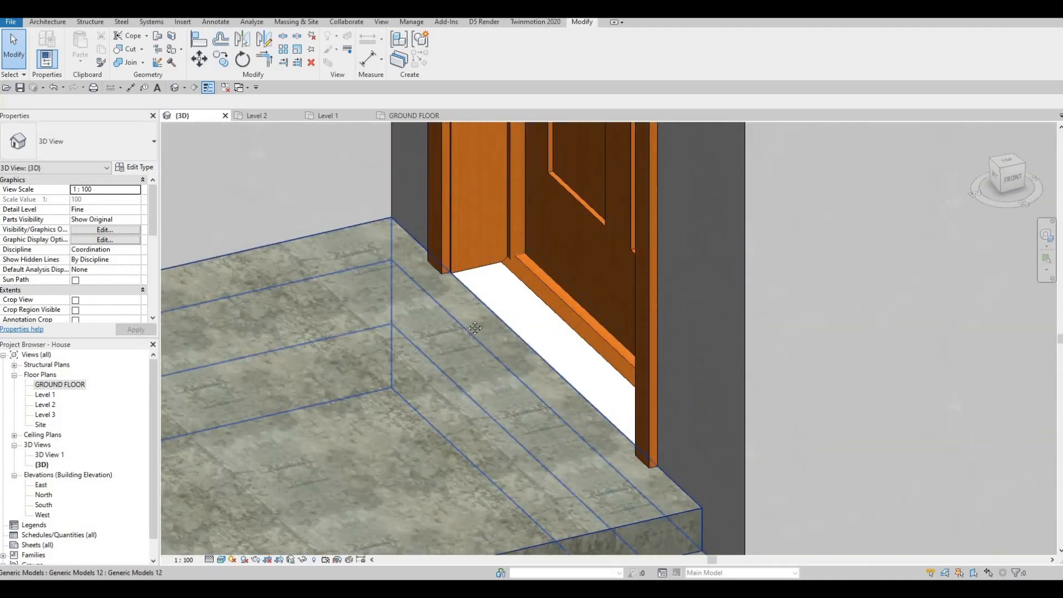
pyautogui.scroll(-5, 481, 328)
pyautogui.keyDown('shift'); pyautogui.moveTo(425, 343); pyautogui.dragTo(510, 340, button='middle'); pyautogui.keyUp('shift')
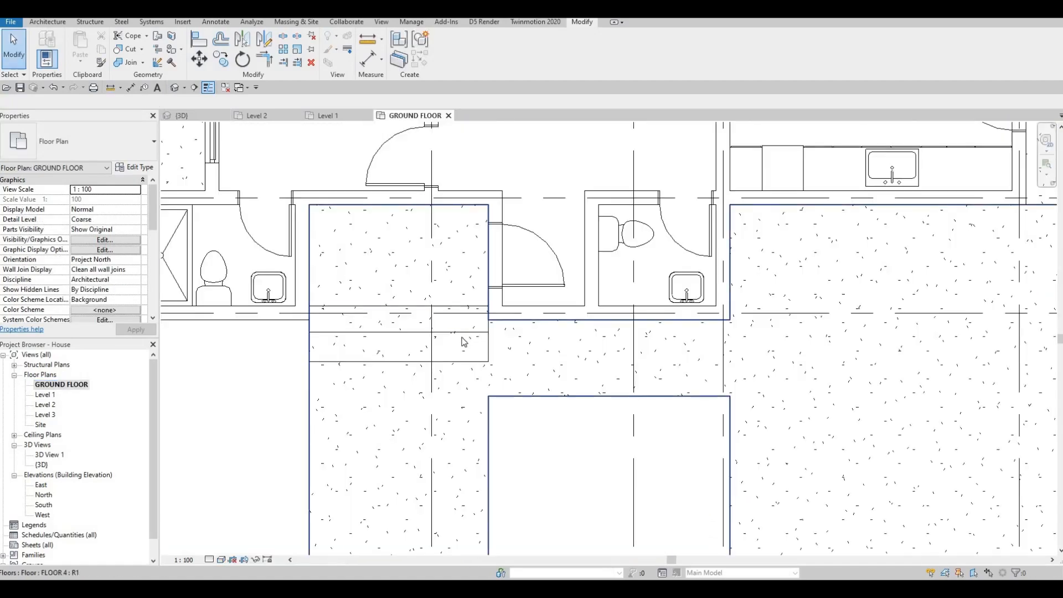
pyautogui.scroll(2, 451, 332)
pyautogui.click(375, 336)
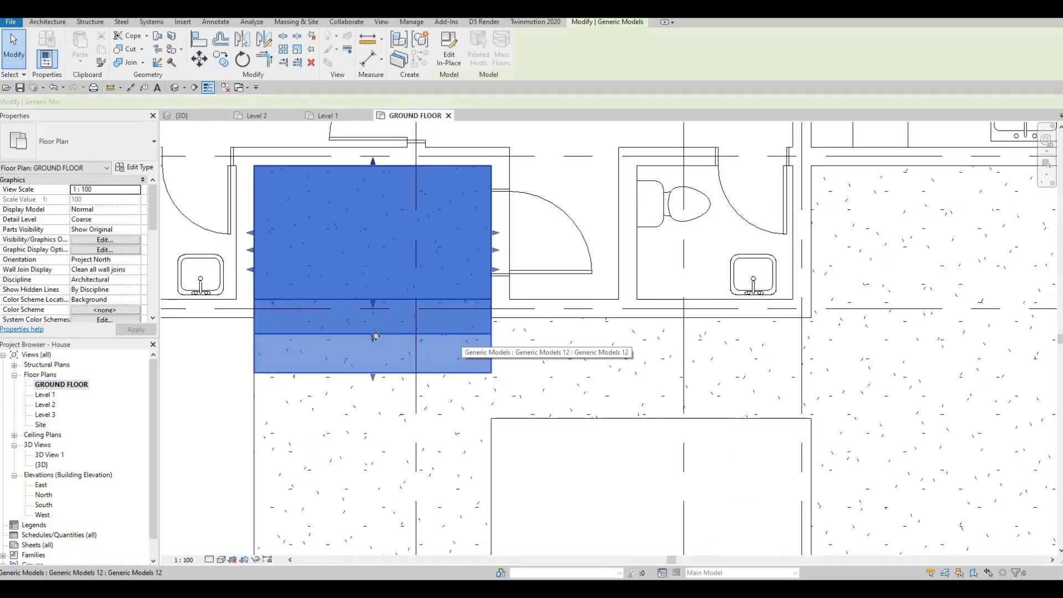
pyautogui.scroll(2, 375, 312)
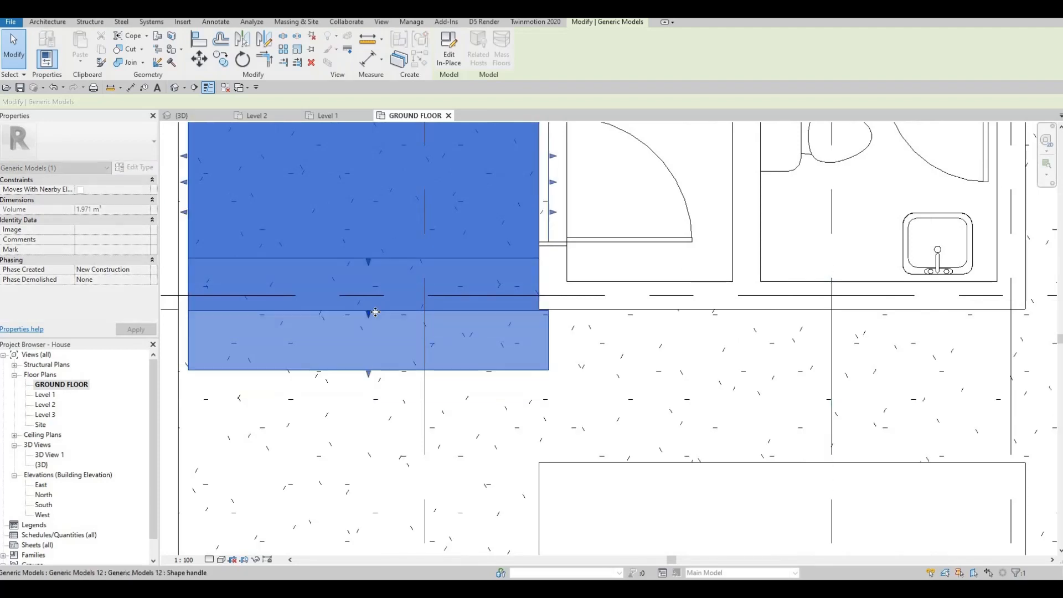
pyautogui.scroll(-1, 391, 346)
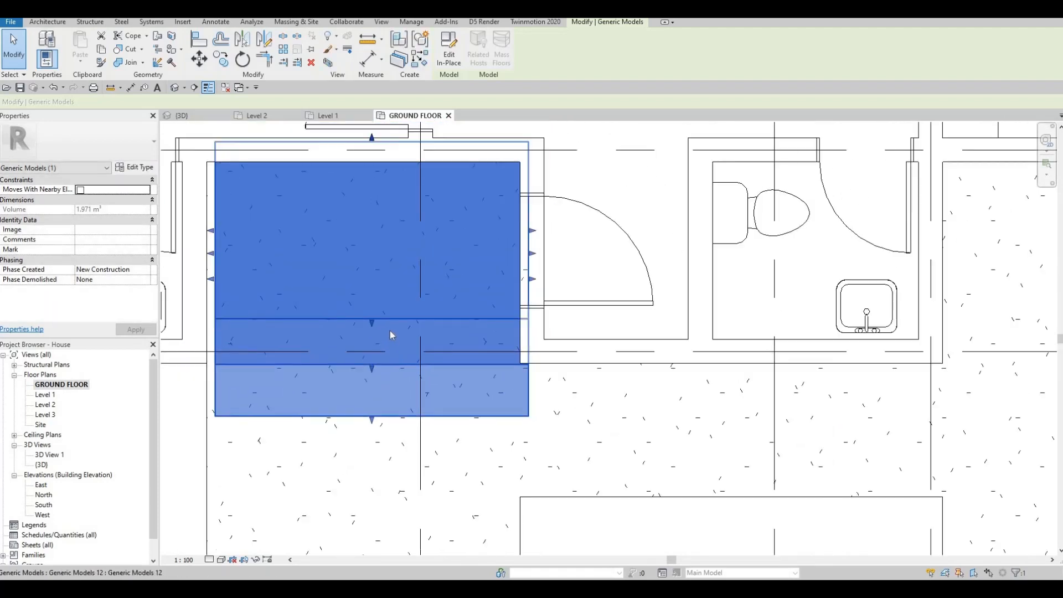
pyautogui.press('Escape')
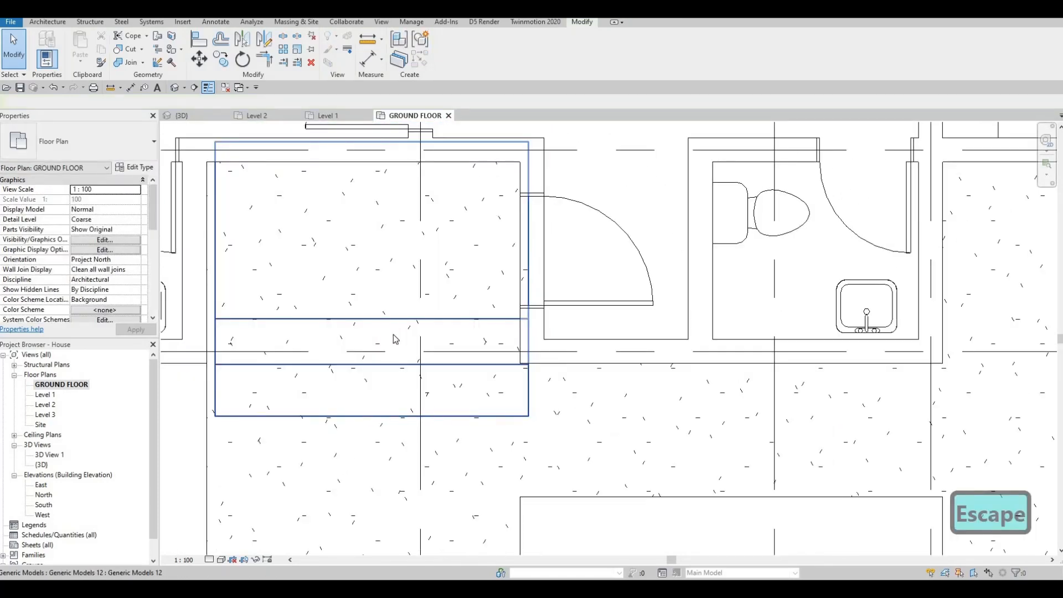
pyautogui.hotkey('ctrl', 'z')
pyautogui.click(386, 334)
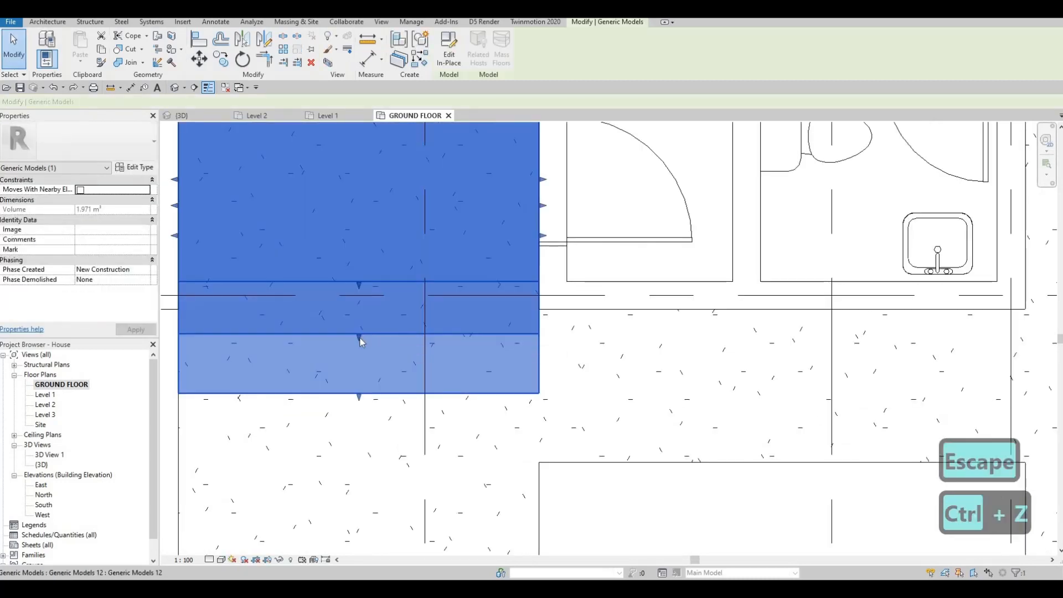
pyautogui.moveTo(360, 332); pyautogui.dragTo(359, 356)
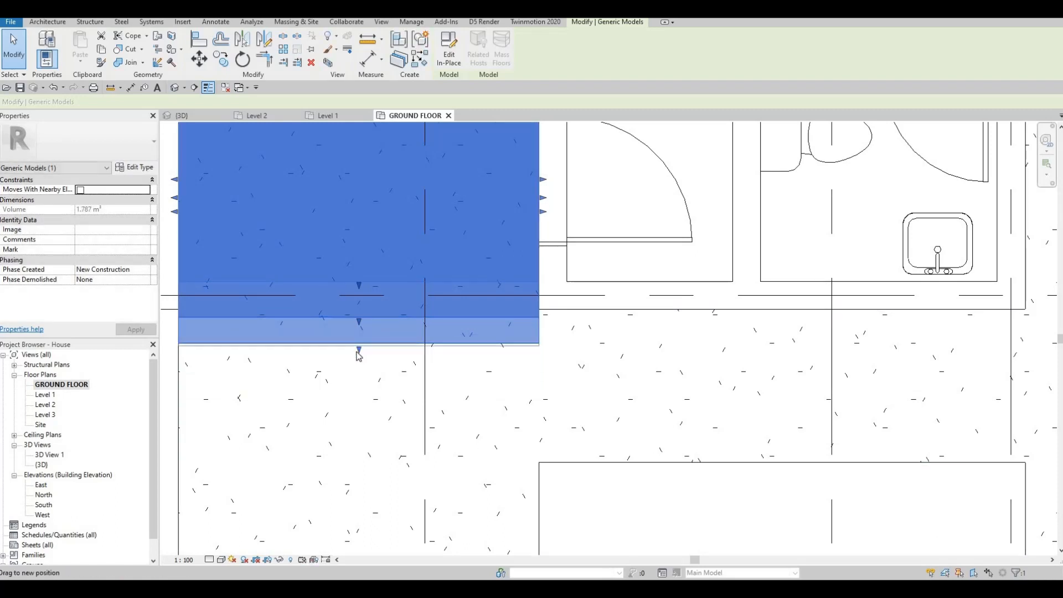
pyautogui.press('Escape')
# Review the entrance infill and steps in the 3D view.
pyautogui.scroll(-4, 399, 354)
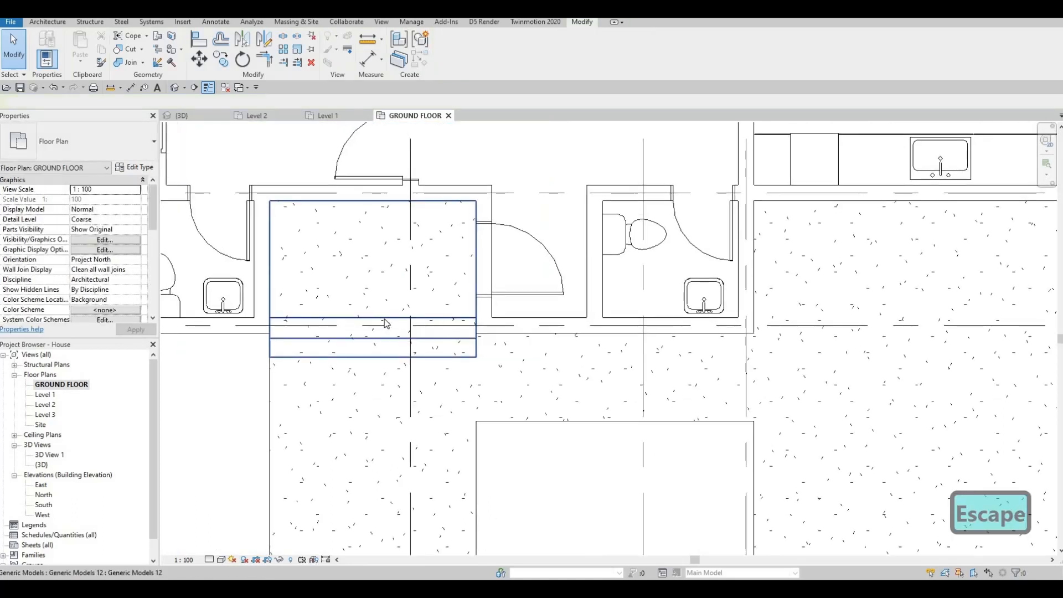
pyautogui.scroll(2, 381, 328)
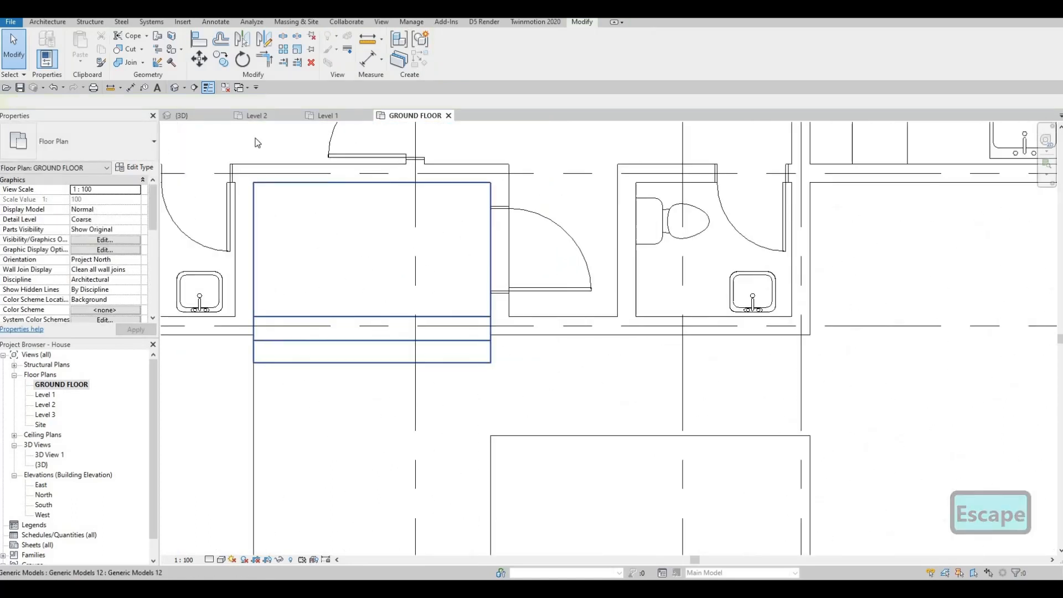
pyautogui.hotkey('ctrl', 'Tab')
pyautogui.scroll(-1, 491, 290)
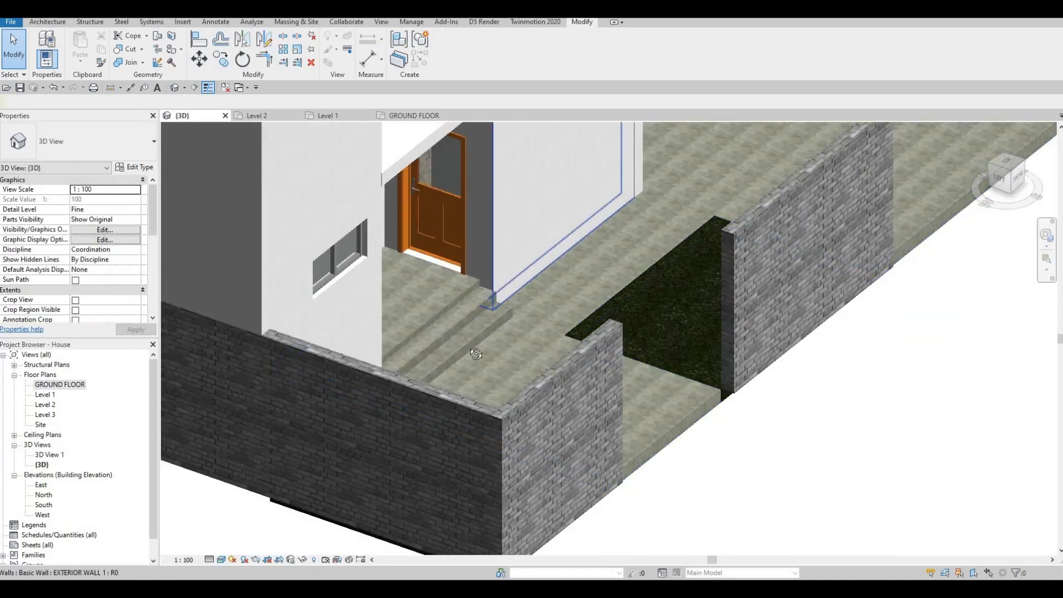
pyautogui.keyDown('shift'); pyautogui.moveTo(320, 351); pyautogui.dragTo(553, 301, button='middle'); pyautogui.keyUp('shift')
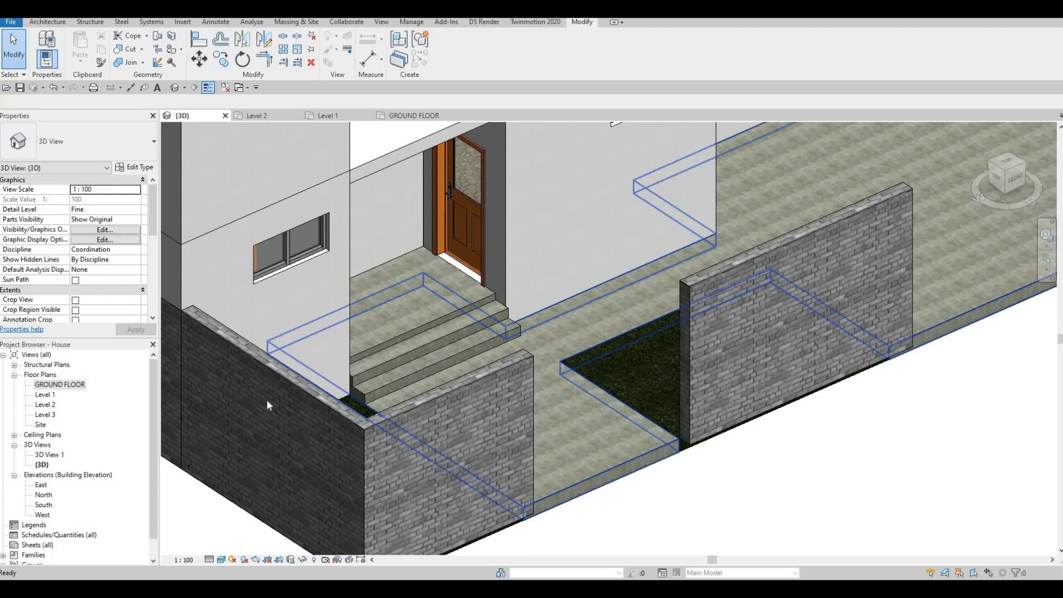
# Open the South elevation and create a new in-place model in the Generic Models category.
pyautogui.doubleClick(61, 383)
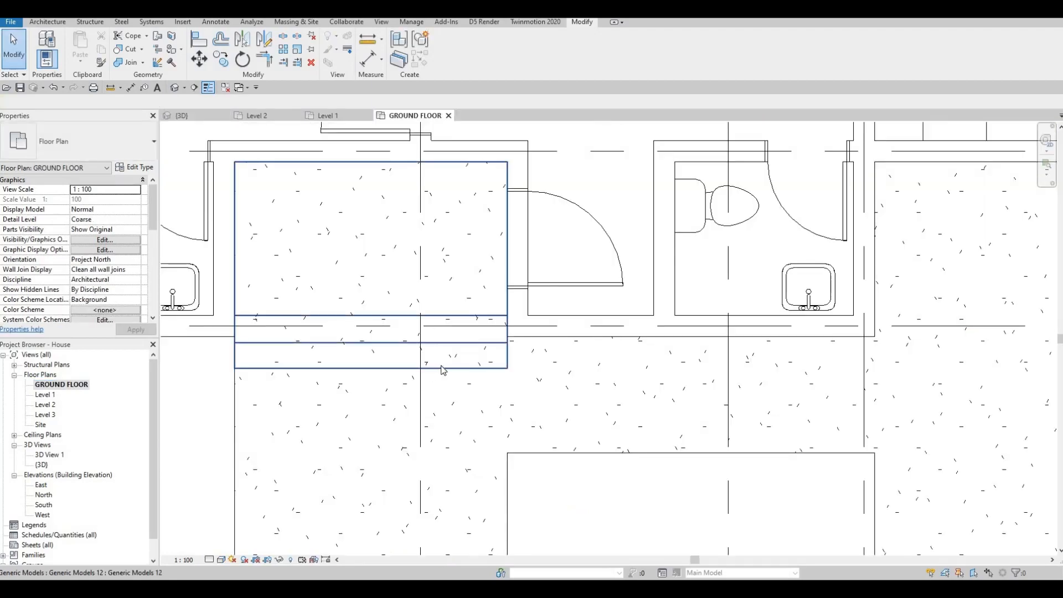
pyautogui.scroll(-2, 443, 368)
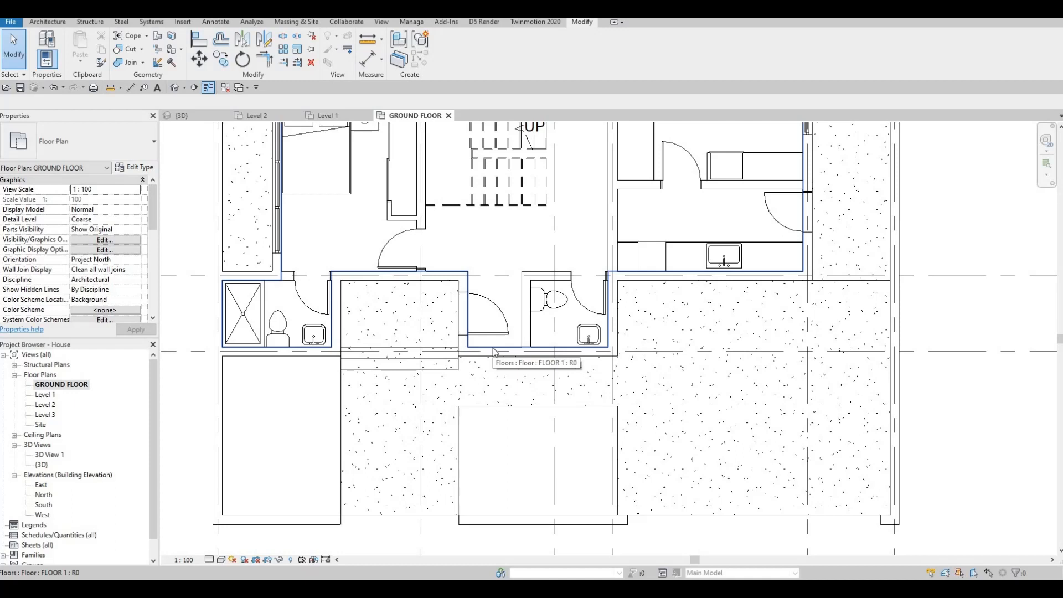
pyautogui.doubleClick(41, 505)
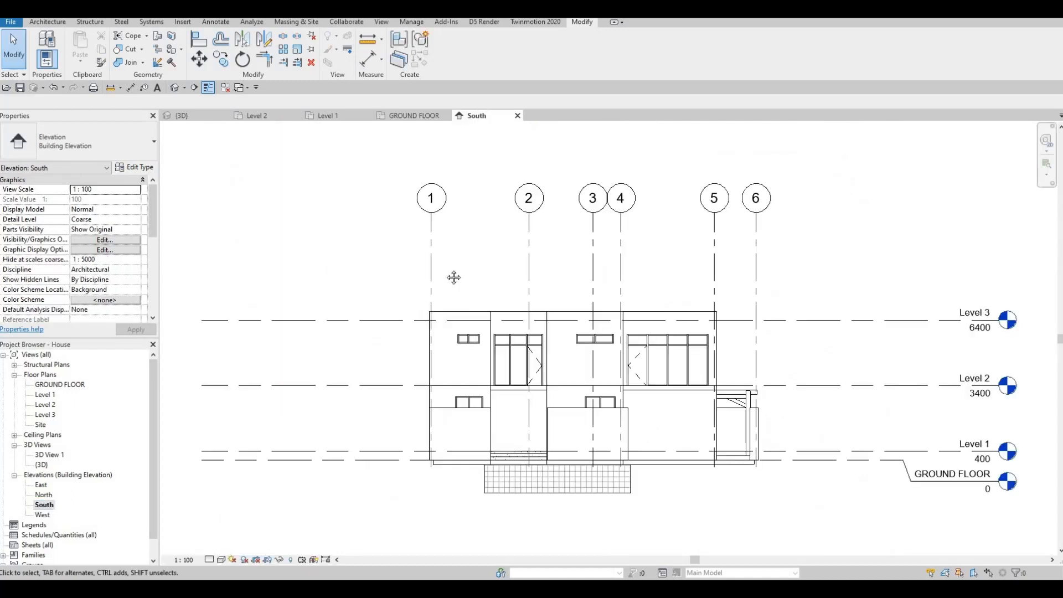
pyautogui.moveTo(566, 353); pyautogui.dragTo(433, 253, button='middle')
pyautogui.press('Escape')
pyautogui.press('Escape')
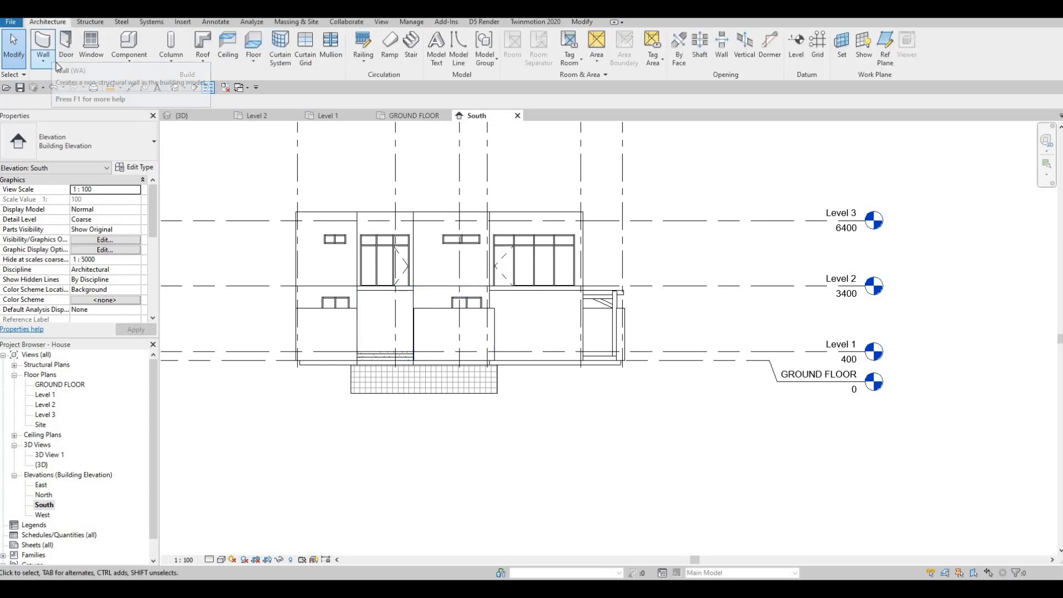
pyautogui.click(129, 58)
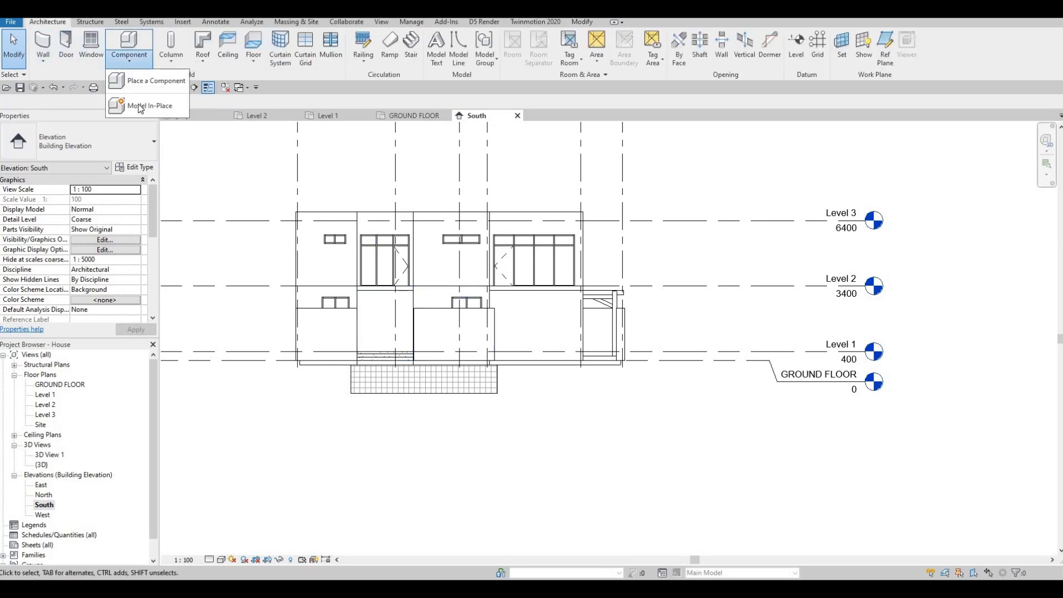
pyautogui.click(142, 106)
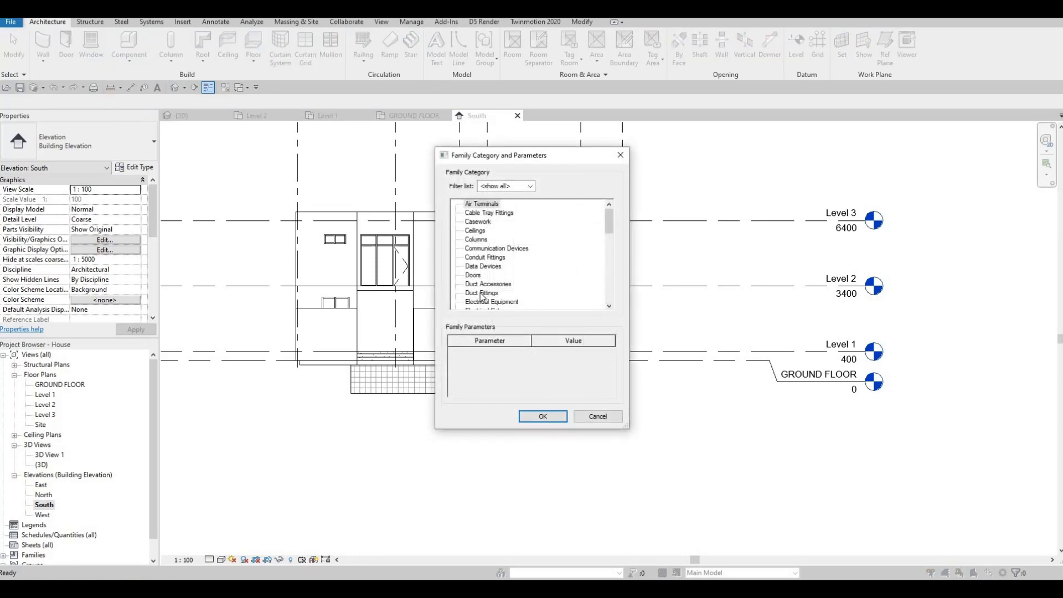
pyautogui.scroll(-3, 481, 296)
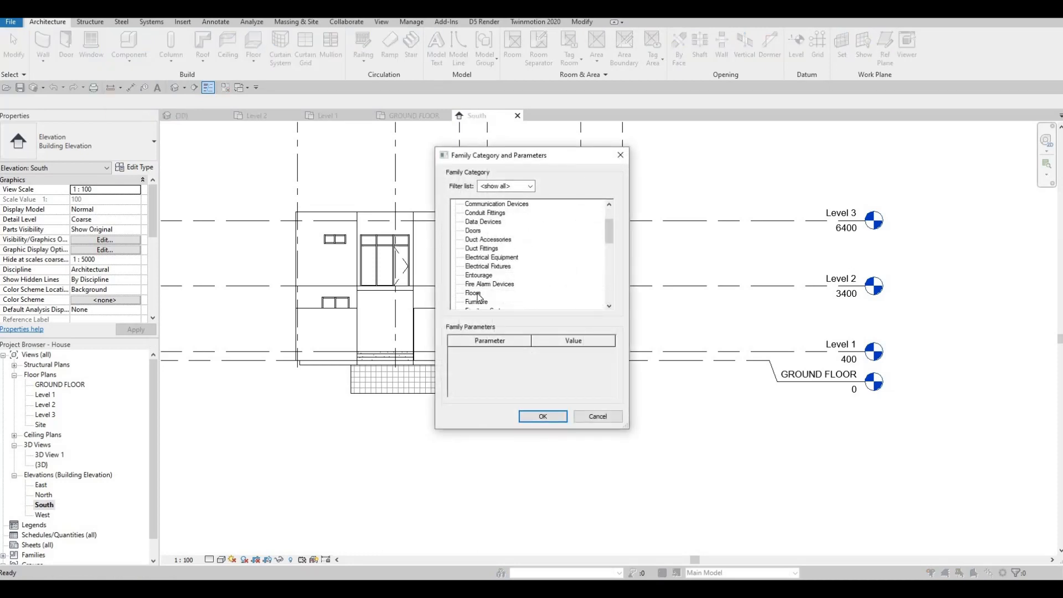
pyautogui.click(543, 416)
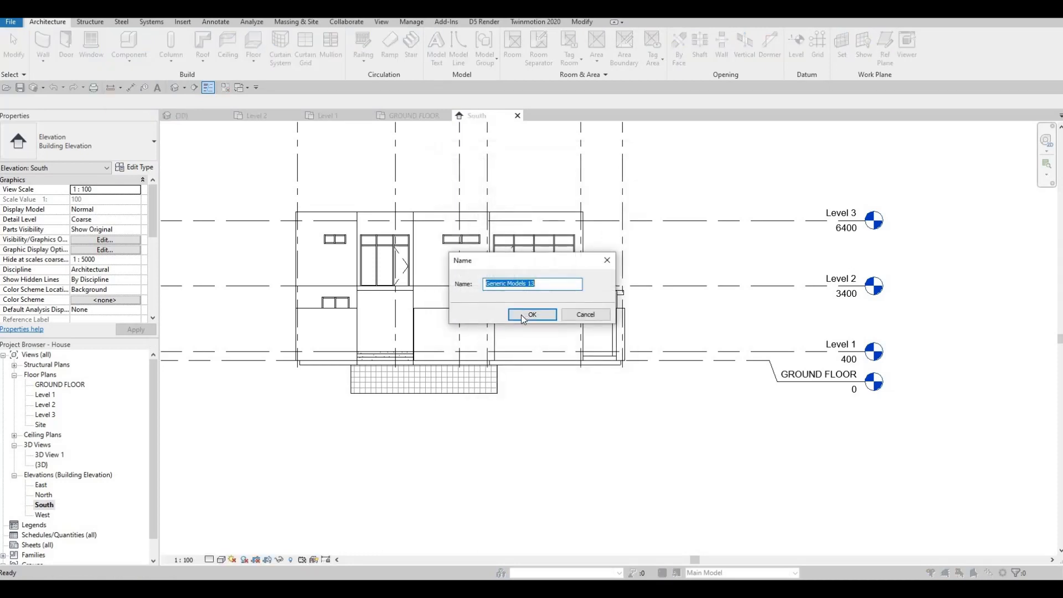
pyautogui.click(529, 315)
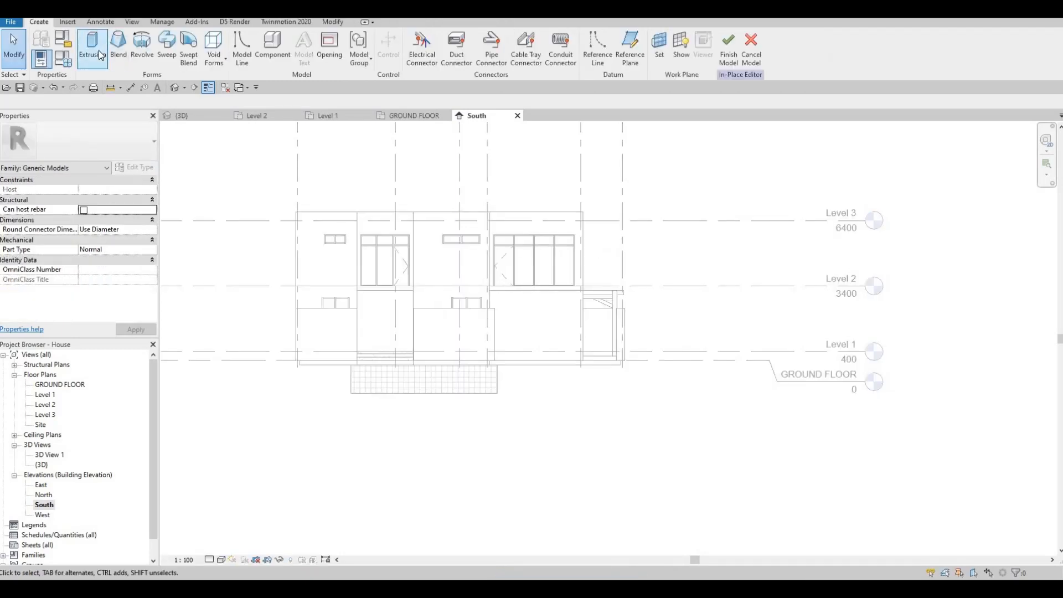
# Start an extrusion and pick the exterior wall face in the South elevation as its work plane.
pyautogui.click(97, 49)
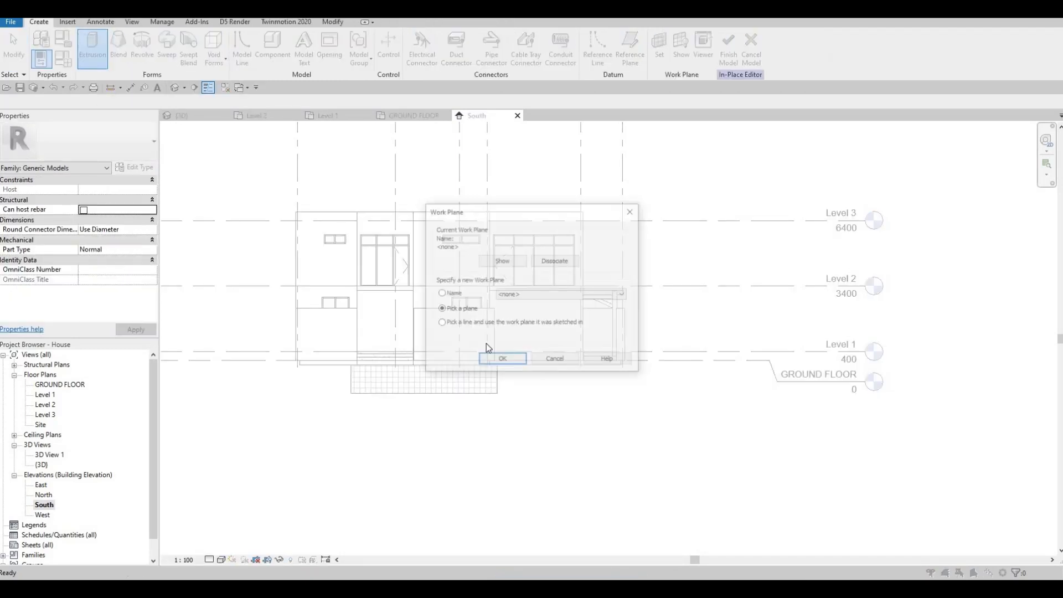
pyautogui.press('Return')
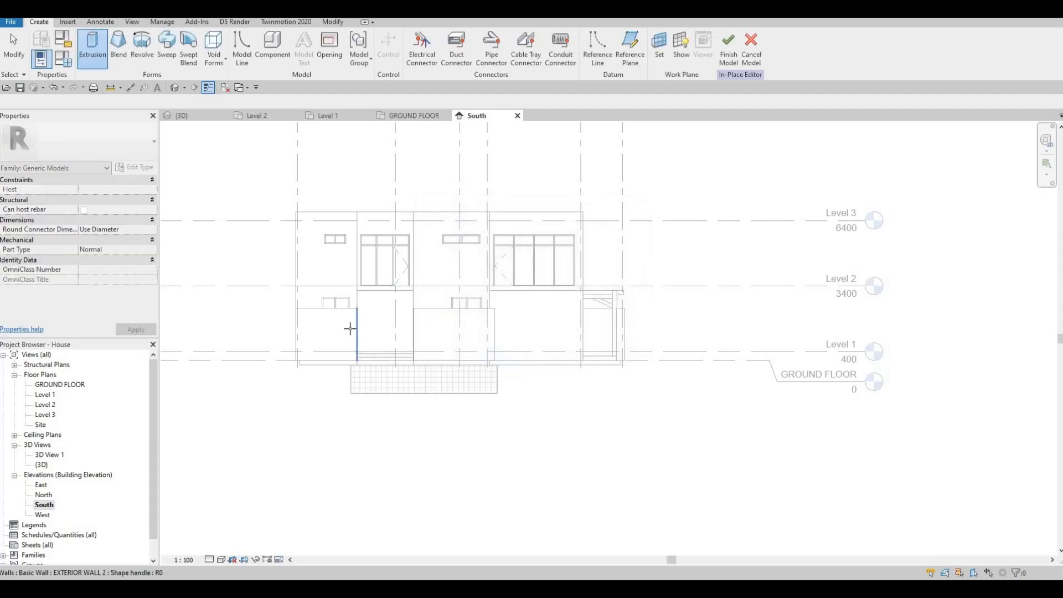
pyautogui.click(380, 330)
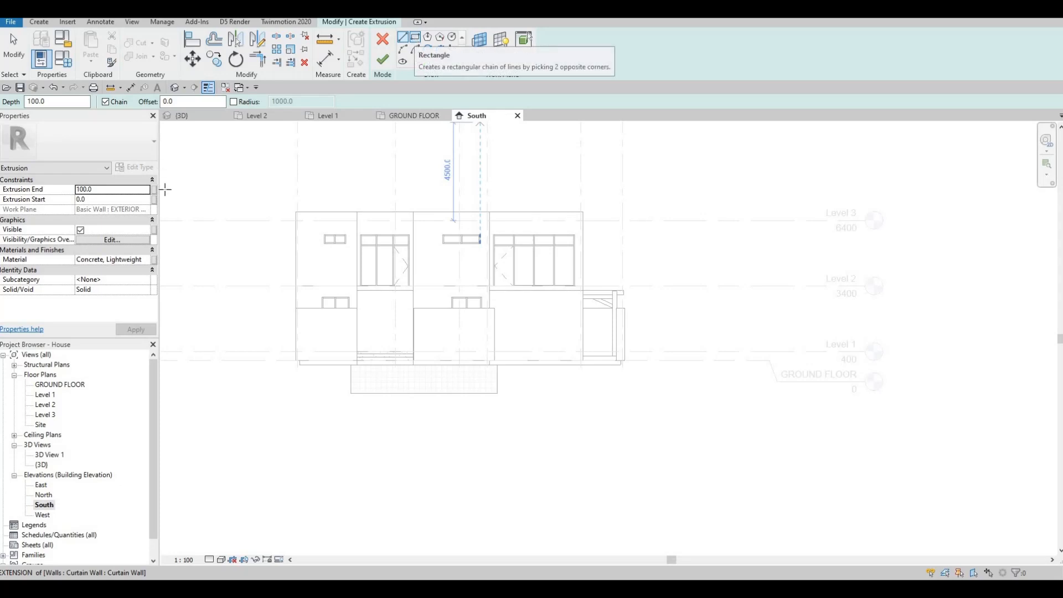
# Set the extrusion's material to Aluminum 3003-H12 from the AEC Materials metal library.
pyautogui.click(146, 260)
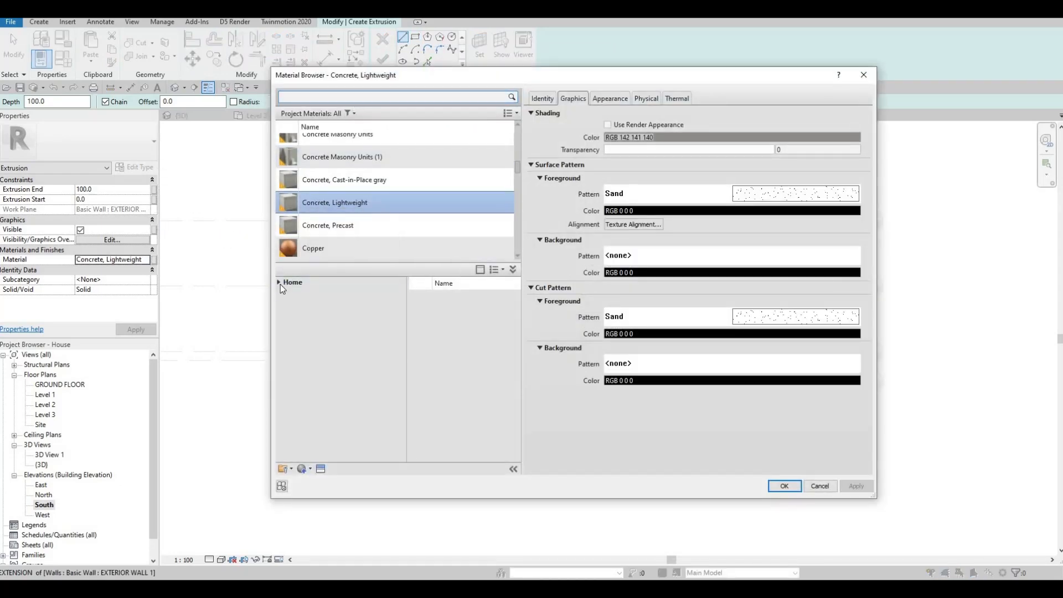
pyautogui.click(280, 284)
pyautogui.click(282, 304)
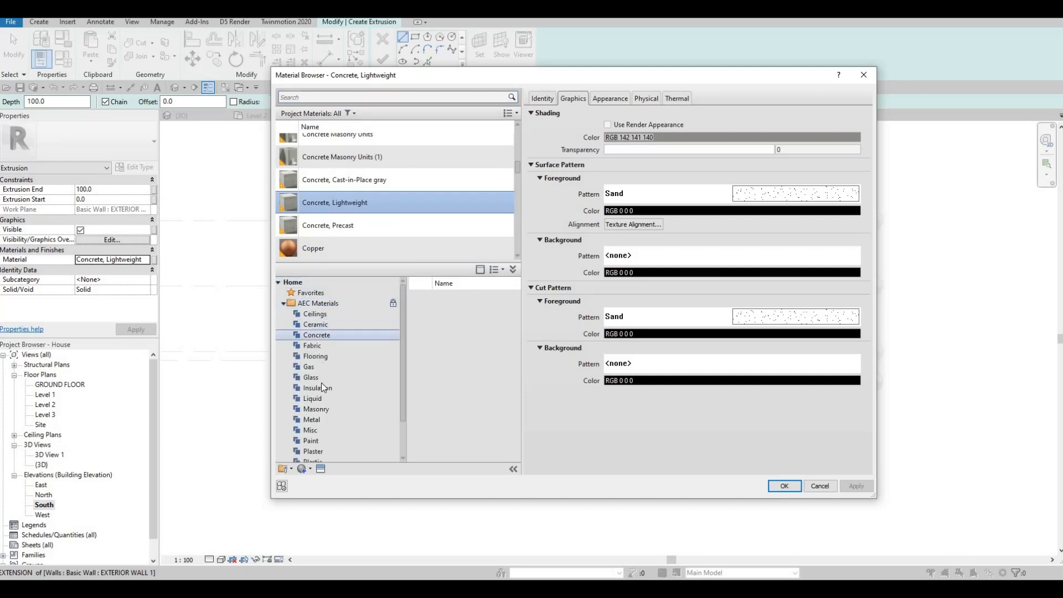
pyautogui.scroll(-1, 321, 397)
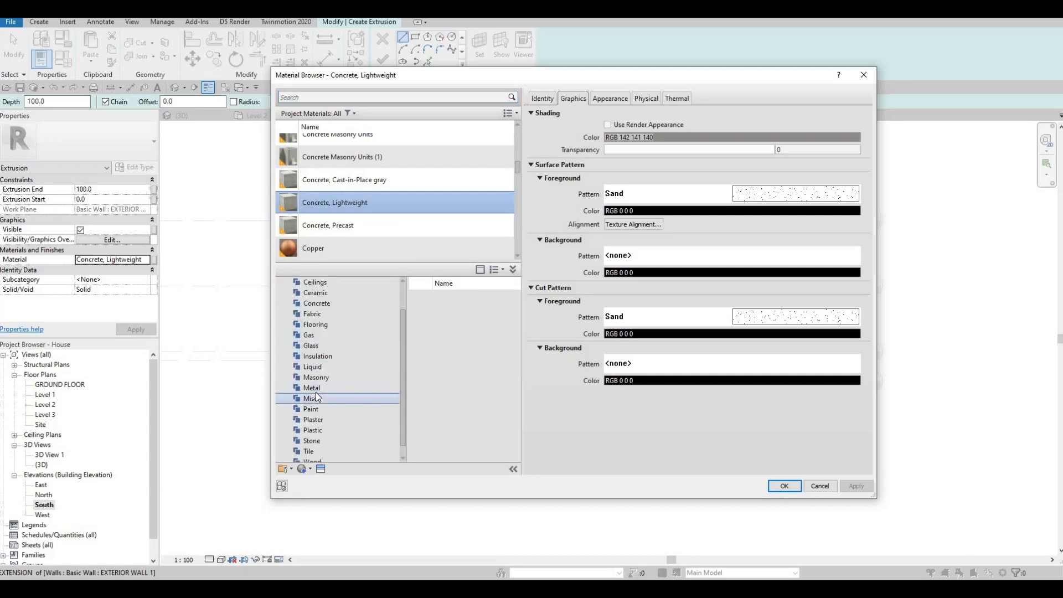
pyautogui.click(314, 389)
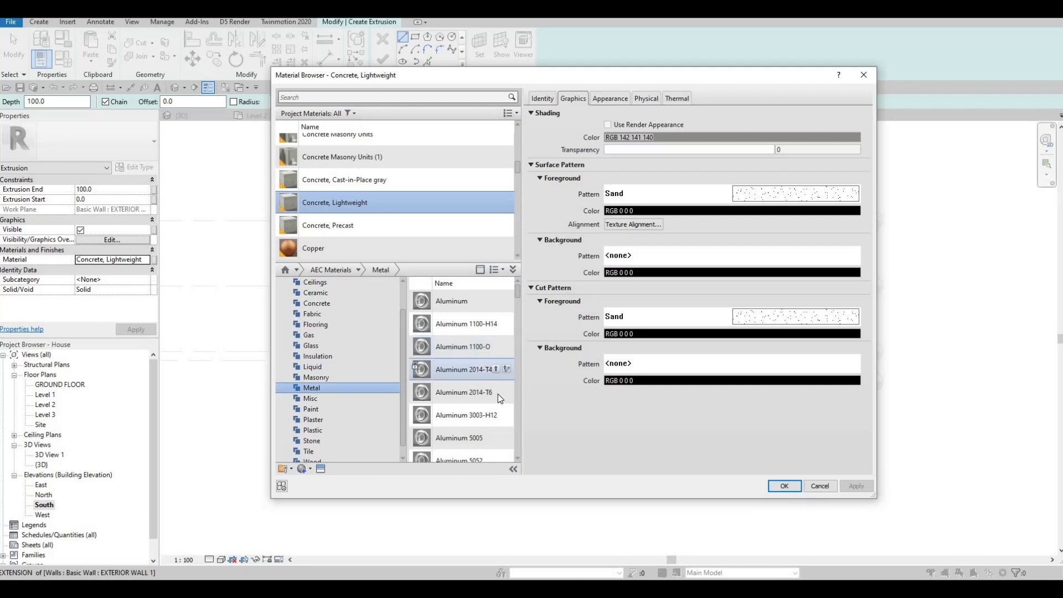
pyautogui.click(494, 392)
pyautogui.press('Escape')
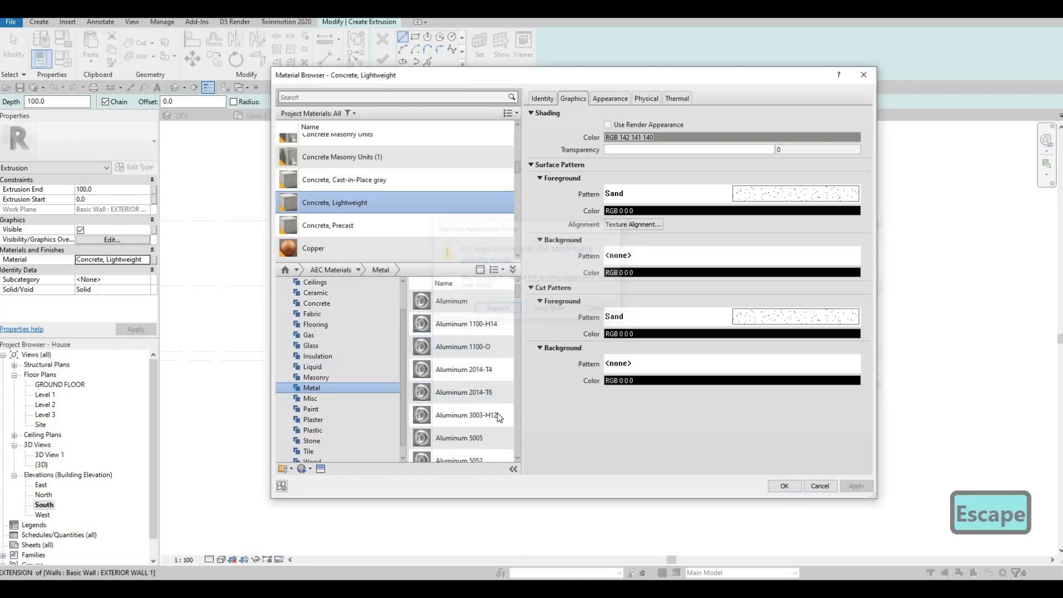
pyautogui.click(496, 414)
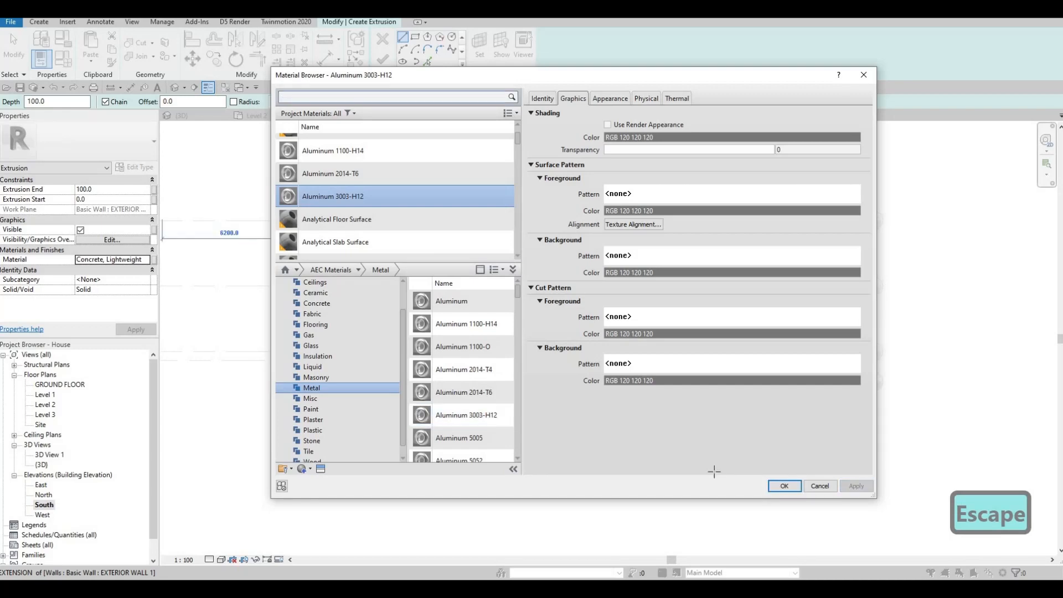
pyautogui.click(784, 486)
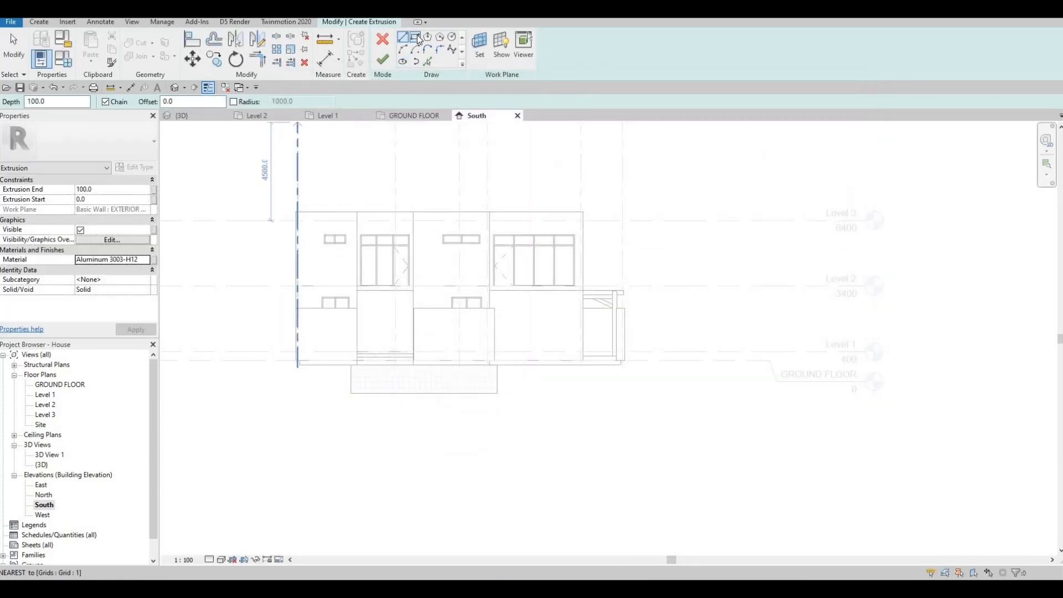
# Sketch a rectangle framing the entrance opening on the wall face.
pyautogui.click(418, 39)
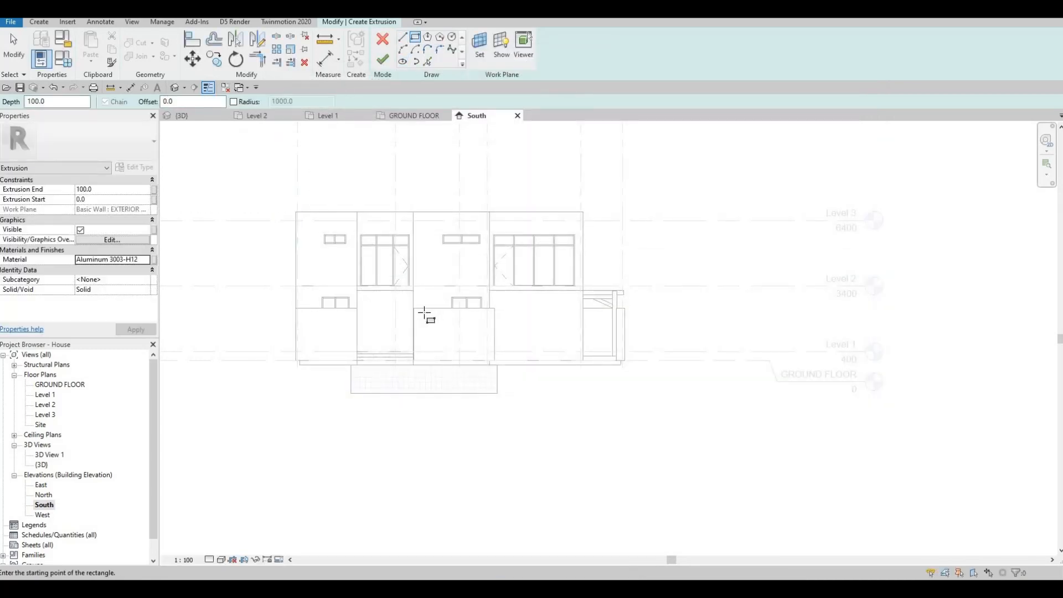
pyautogui.scroll(5, 320, 330)
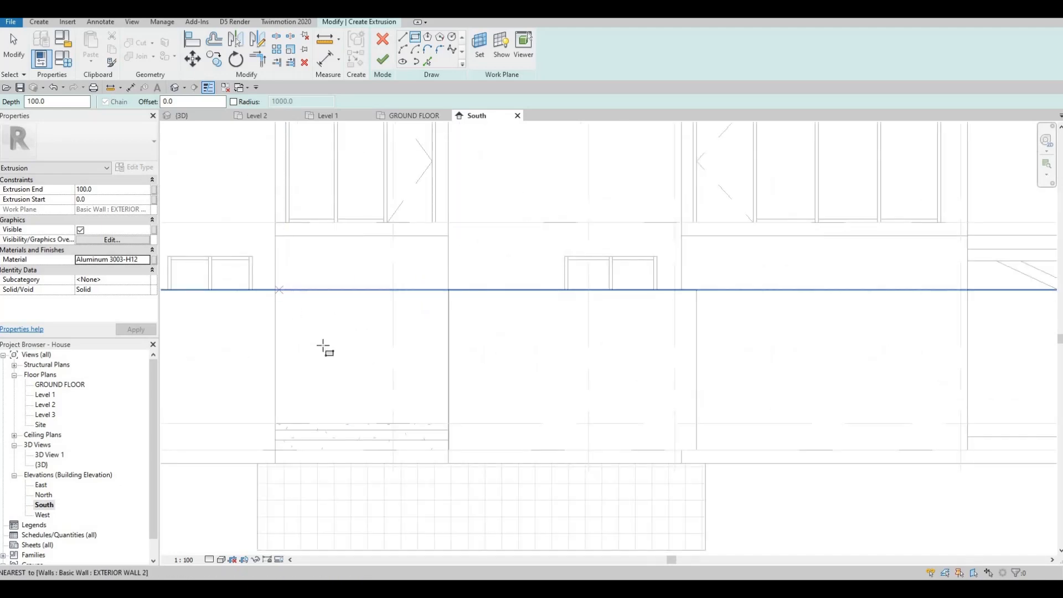
pyautogui.click(275, 289)
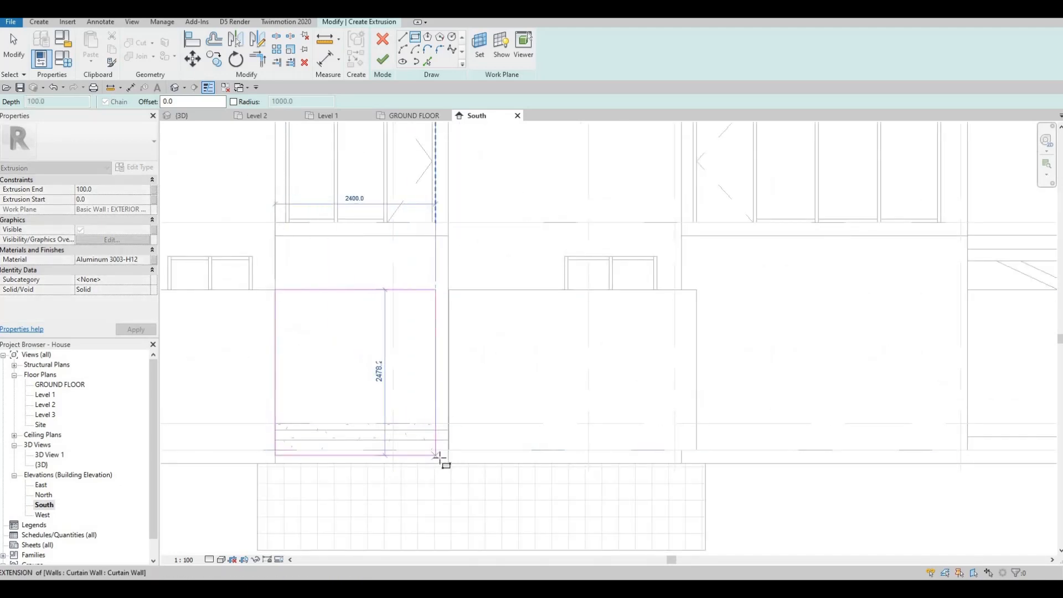
pyautogui.scroll(3, 458, 460)
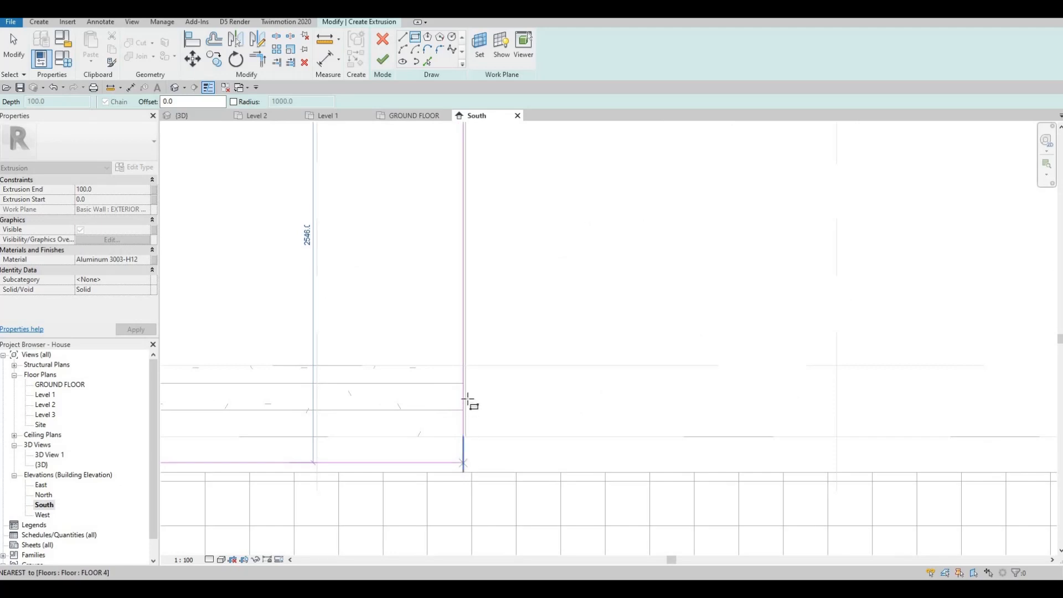
pyautogui.click(467, 400)
pyautogui.scroll(-4, 432, 343)
pyautogui.press('Escape')
pyautogui.press('Escape')
pyautogui.press('Escape')
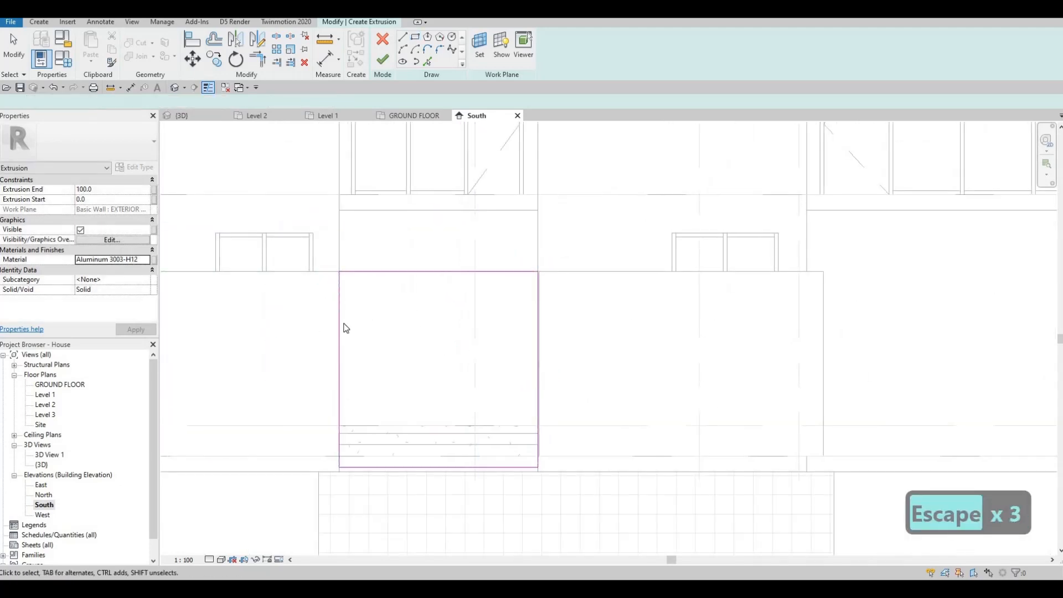
pyautogui.press('Escape')
# Nudge the rectangle's left and right lines to line up with the opening's side edges.
pyautogui.click(341, 318)
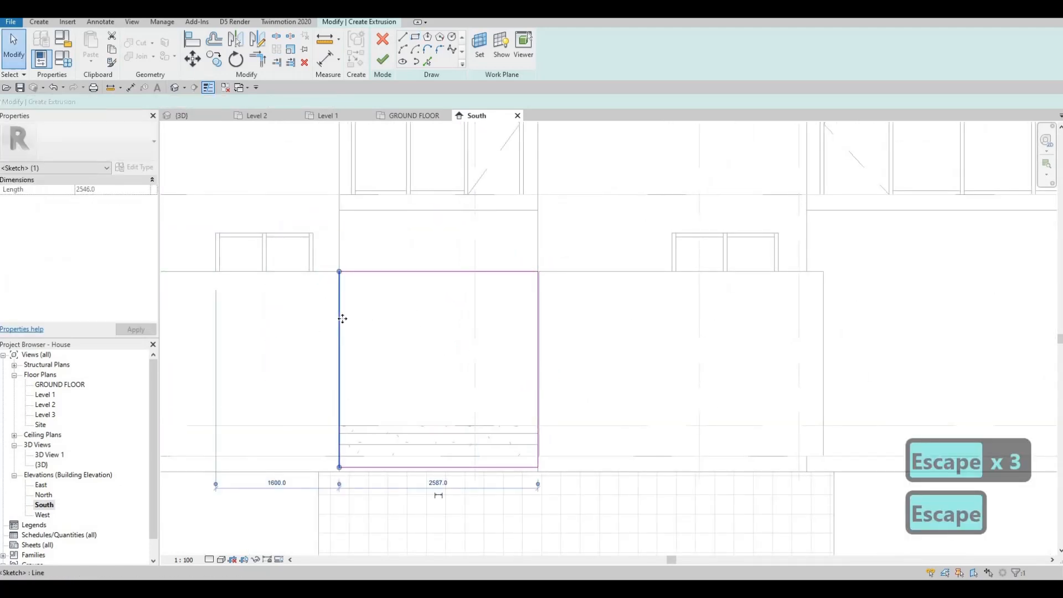
pyautogui.press('Right')
pyautogui.press('Right')
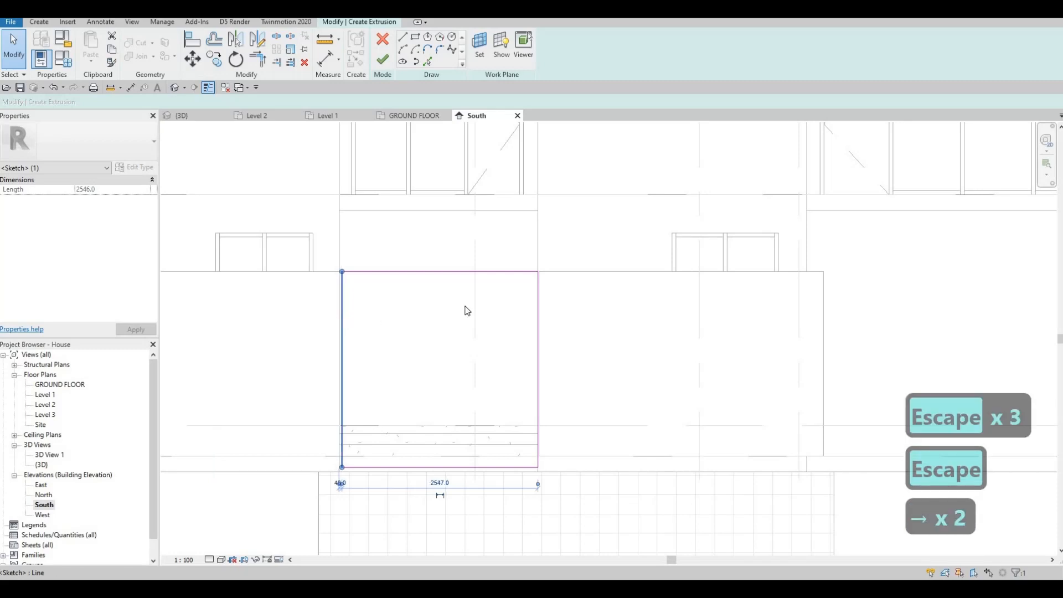
pyautogui.click(537, 303)
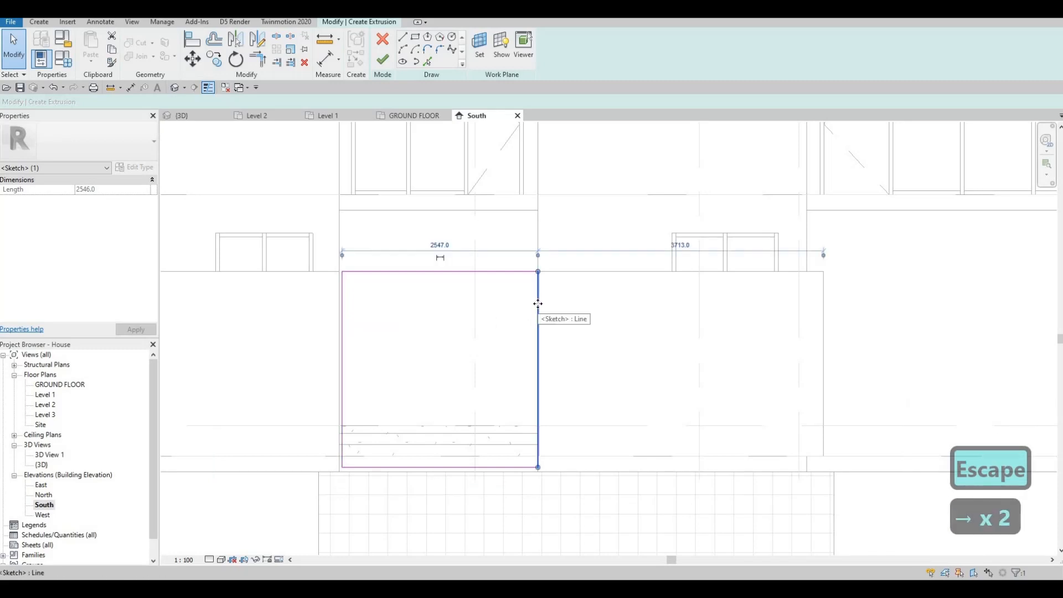
pyautogui.press('Left')
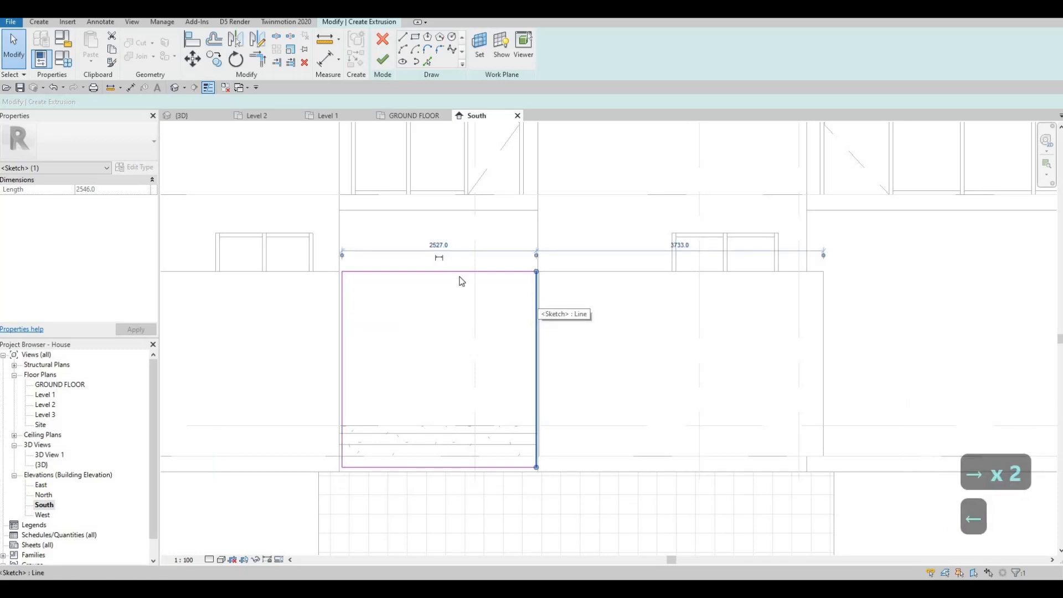
pyautogui.press('Escape')
pyautogui.scroll(2, 462, 281)
pyautogui.click(280, 305)
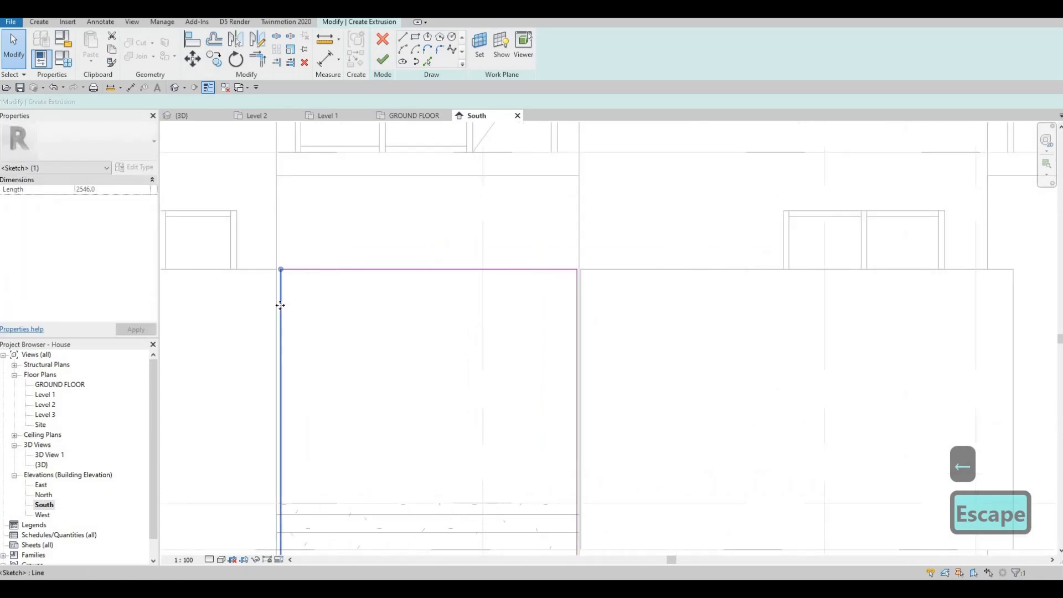
pyautogui.press('Left')
pyautogui.press('Escape')
# Nudge the rectangle's bottom line down to the floor edge.
pyautogui.scroll(2, 589, 244)
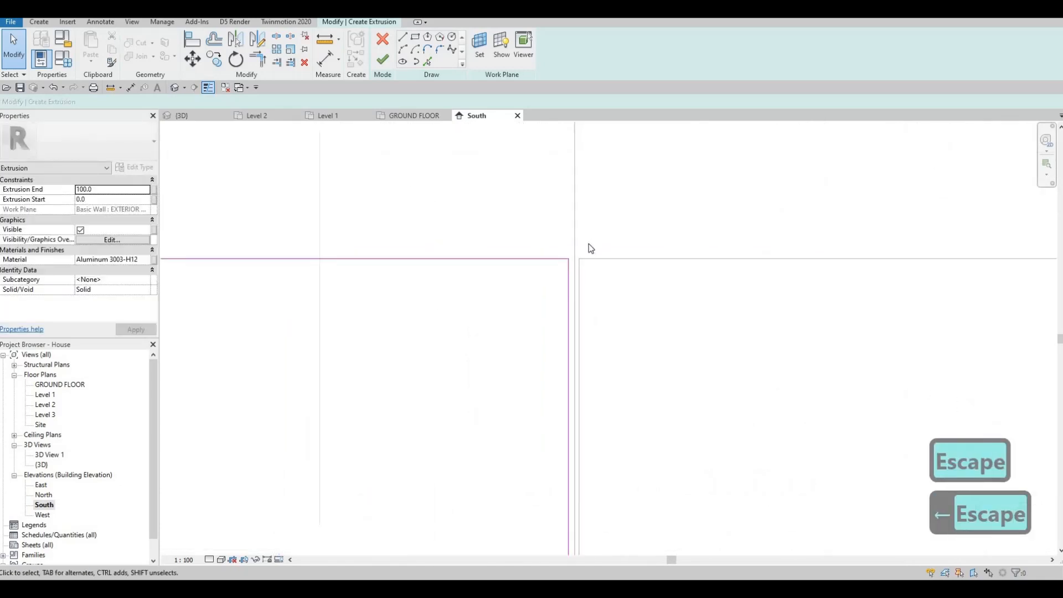
pyautogui.scroll(-3, 559, 320)
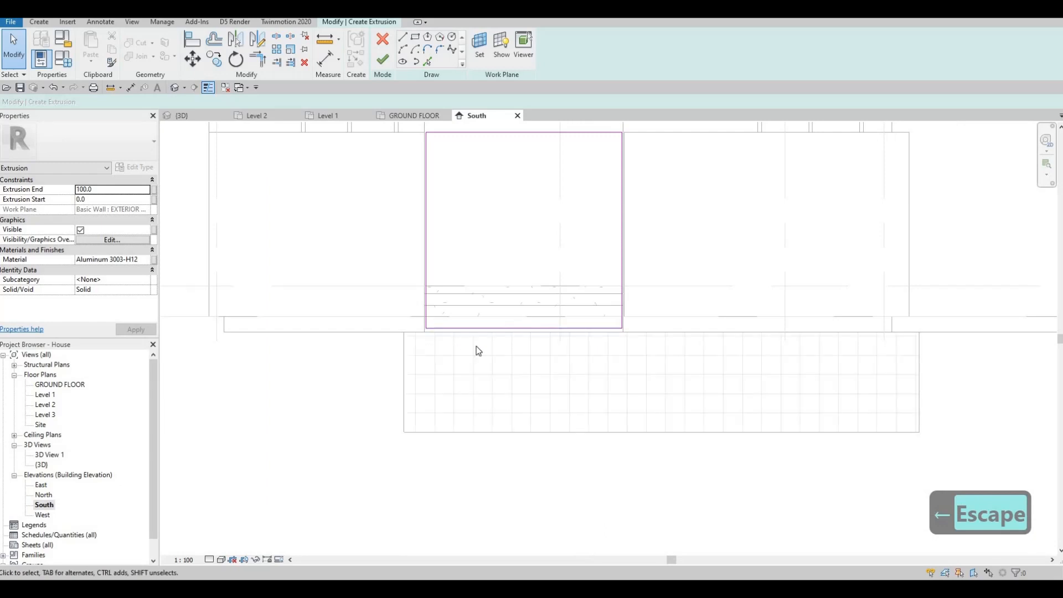
pyautogui.scroll(5, 454, 350)
pyautogui.click(469, 348)
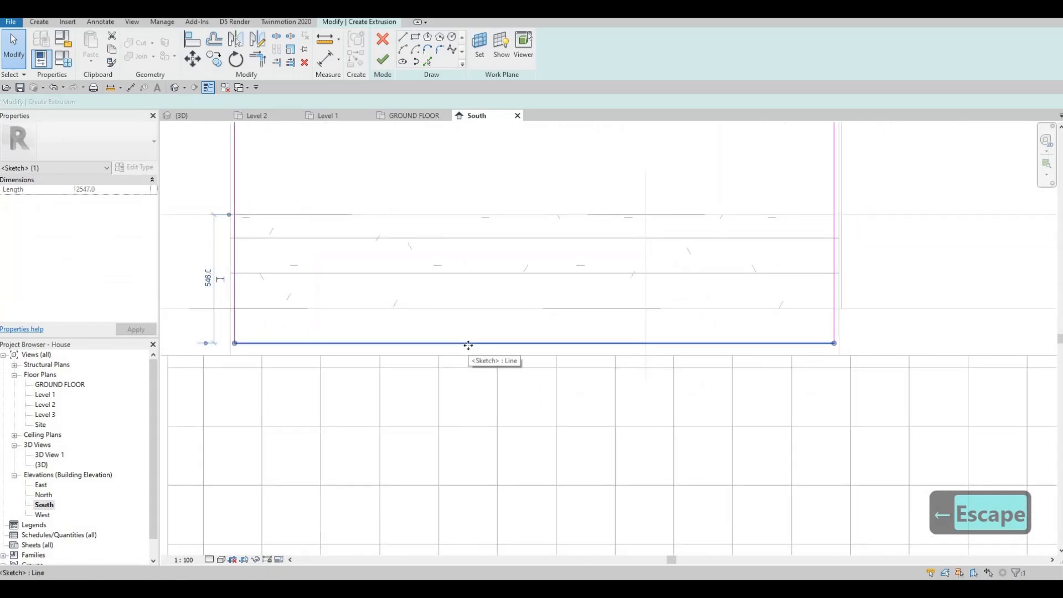
pyautogui.press('Down')
pyautogui.press('Down')
pyautogui.press('Down')
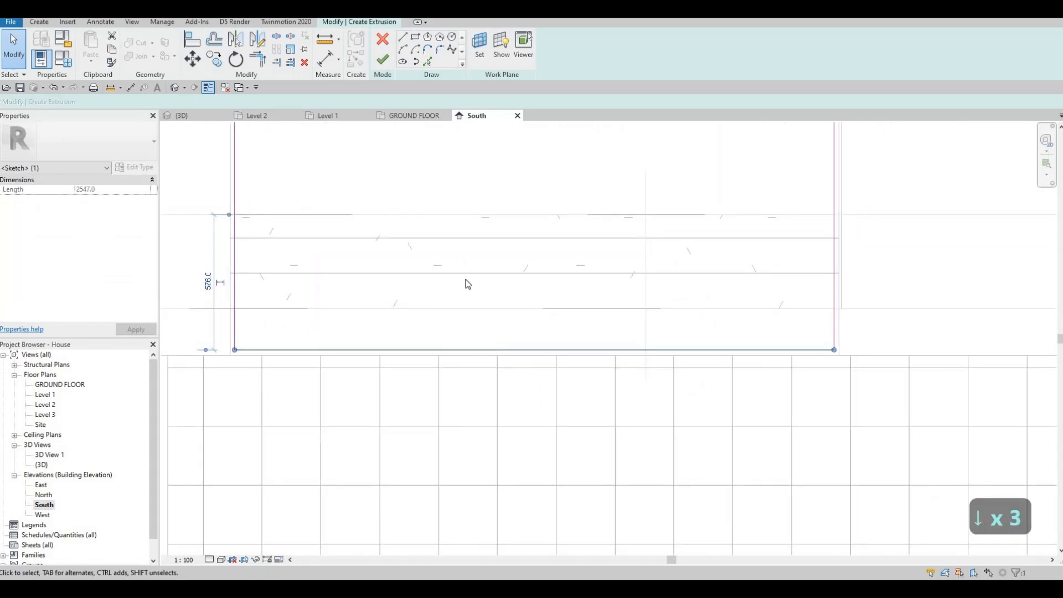
pyautogui.press('Escape')
# Draw a second rectangle on the same corners with a 50 mm outward offset to form the frame profile.
pyautogui.scroll(-2, 427, 356)
pyautogui.scroll(-3, 389, 297)
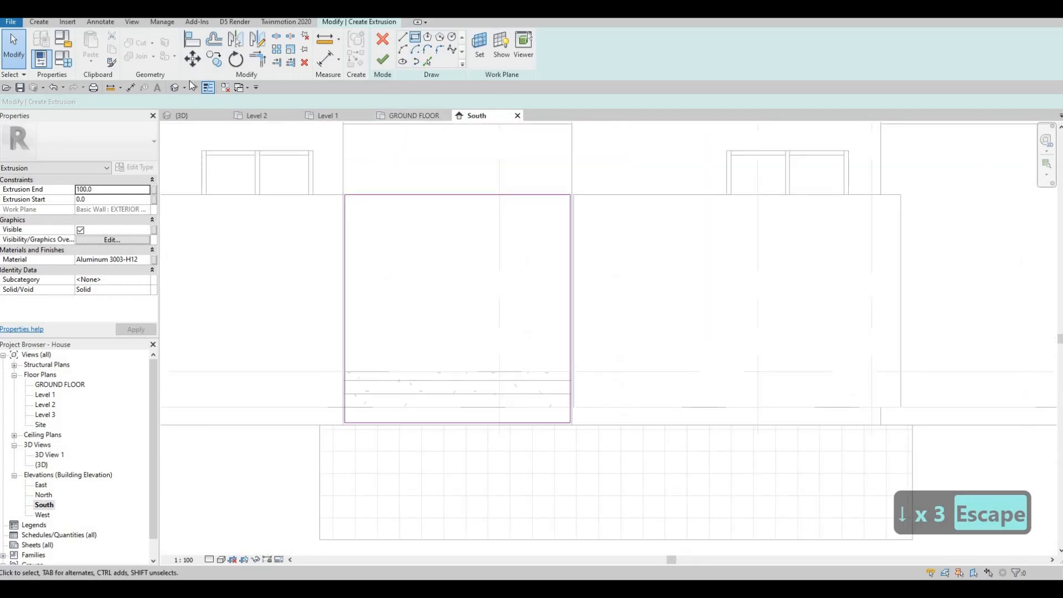
pyautogui.moveTo(189, 102); pyautogui.dragTo(86, 102)
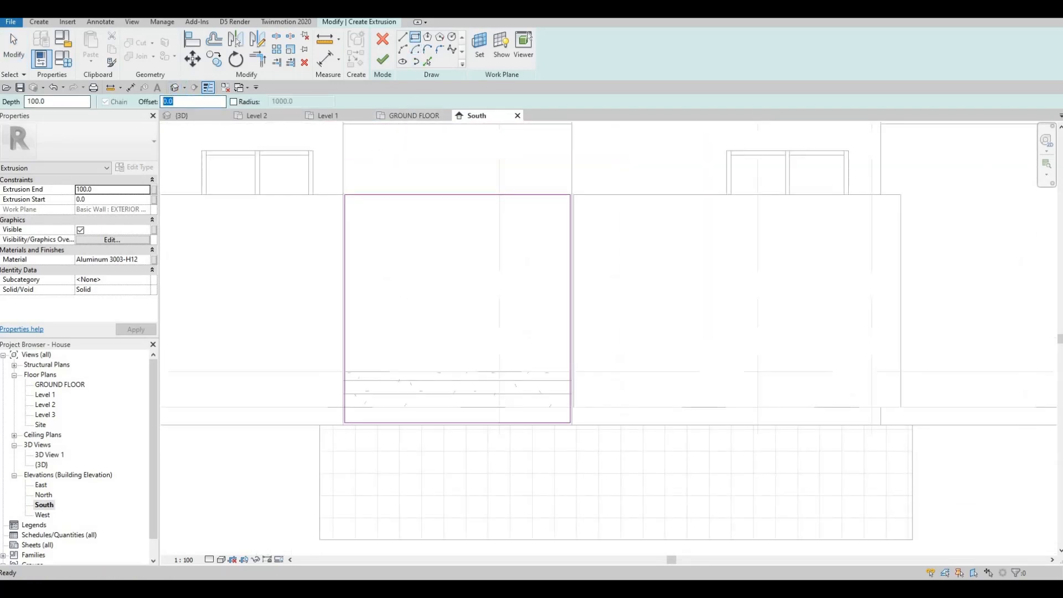
pyautogui.write('5')
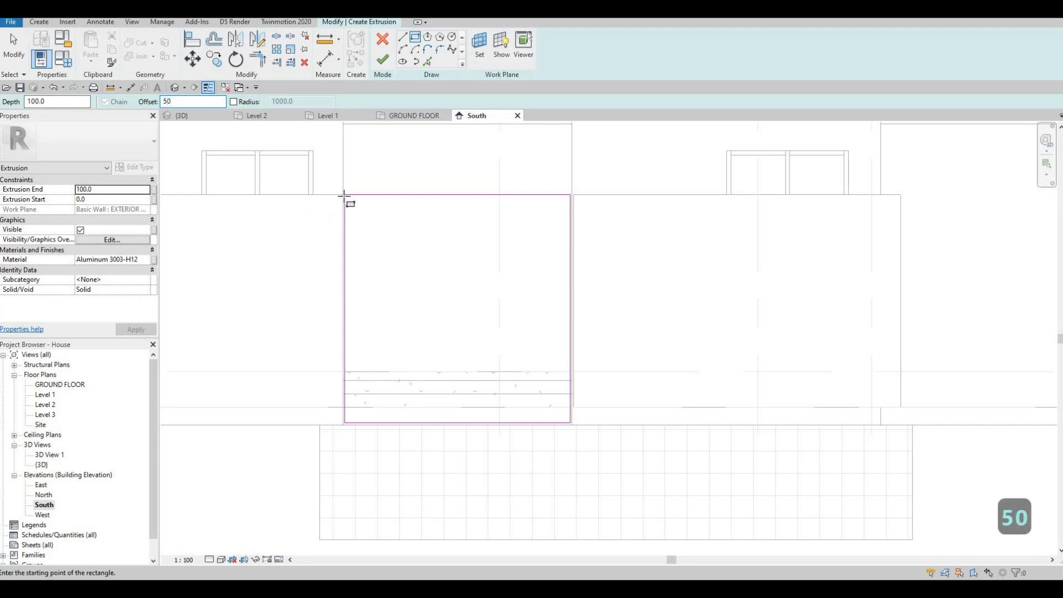
pyautogui.scroll(2, 343, 195)
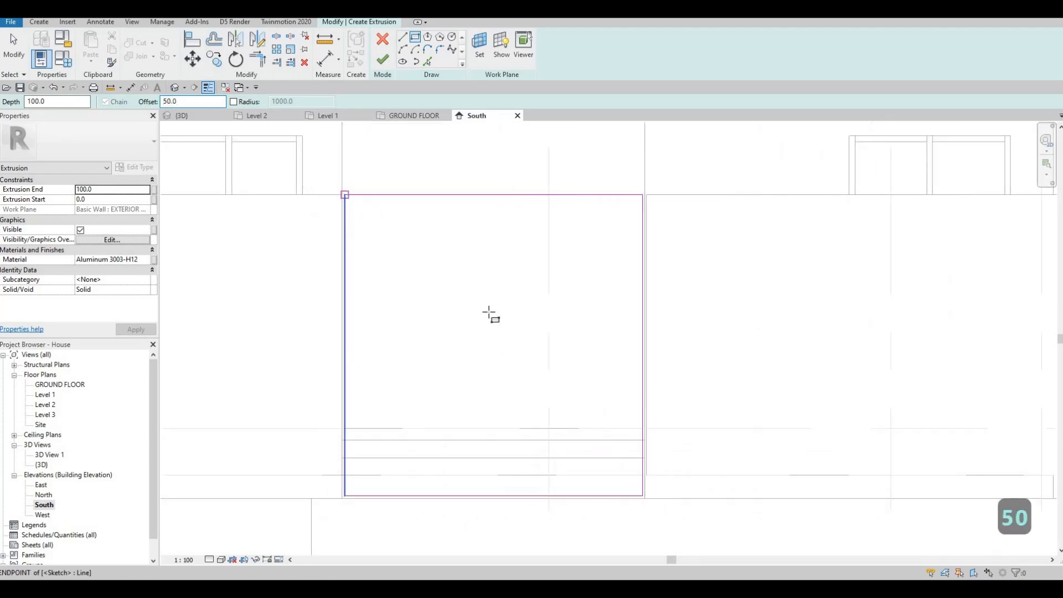
pyautogui.click(344, 195)
pyautogui.press('space')
pyautogui.moveTo(494, 224); pyautogui.dragTo(496, 185, button='middle')
pyautogui.scroll(2, 571, 294)
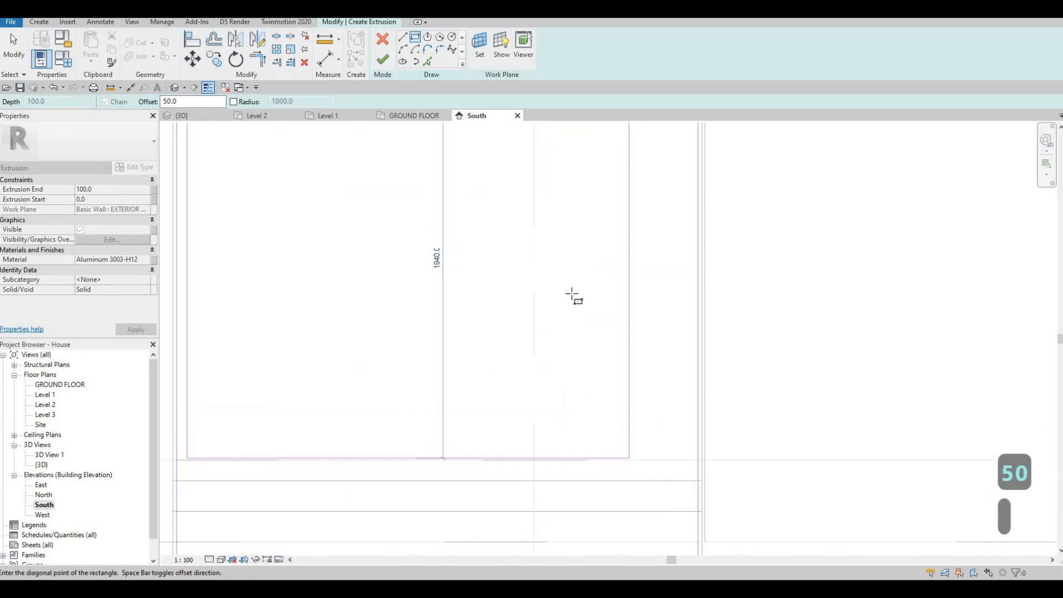
pyautogui.moveTo(720, 553); pyautogui.dragTo(583, 290, button='middle')
pyautogui.click(562, 315)
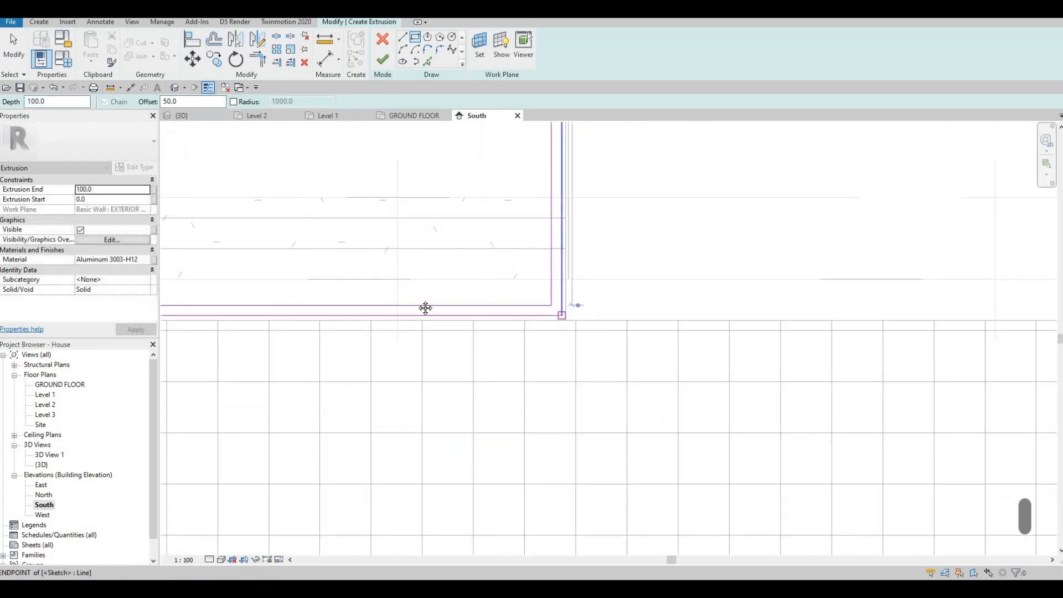
pyautogui.scroll(-3, 425, 308)
pyautogui.scroll(-2, 427, 275)
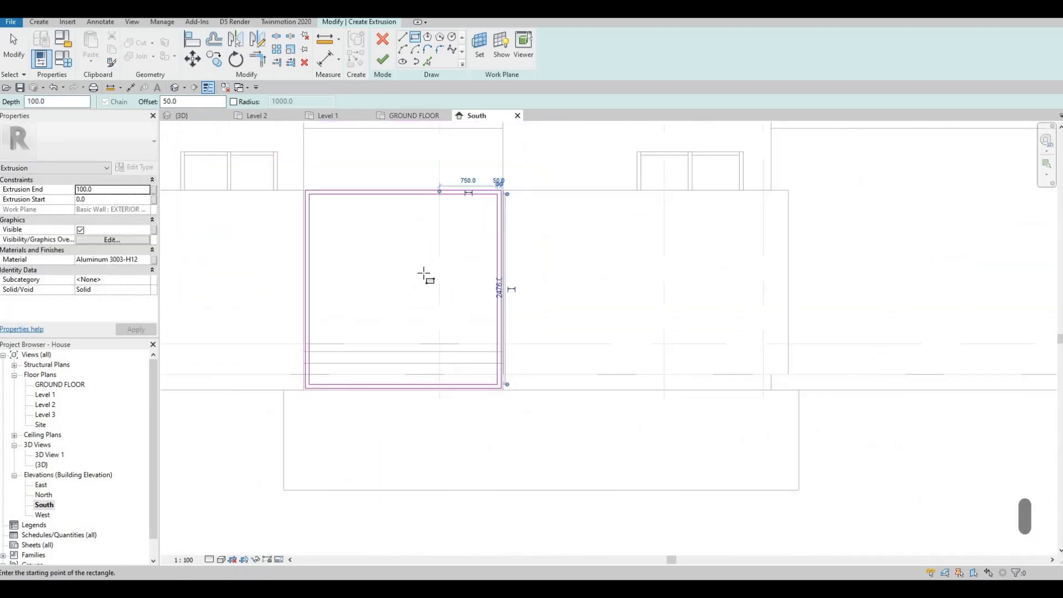
pyautogui.press('Escape')
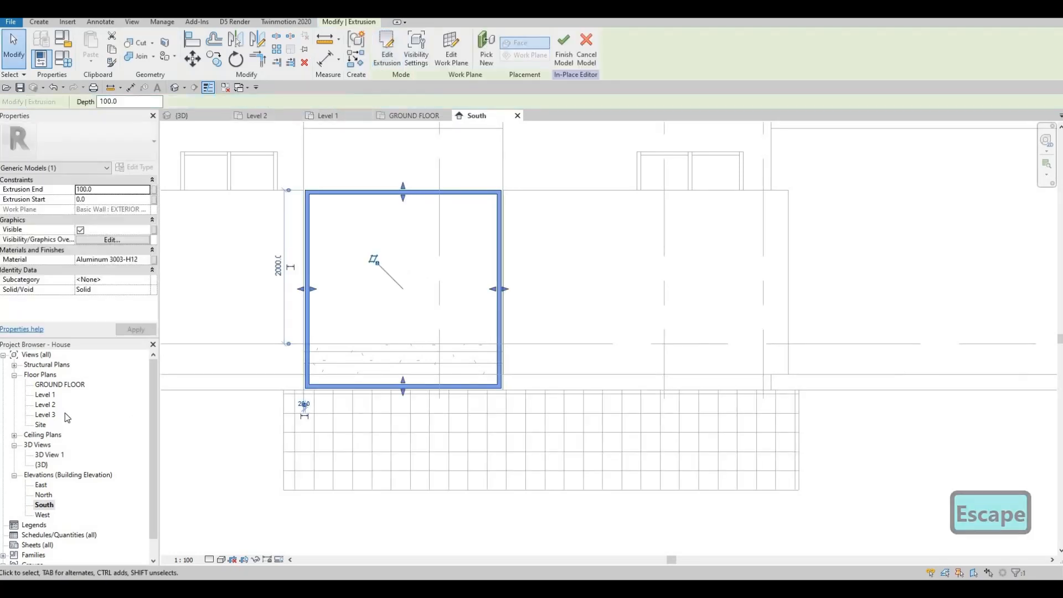
# Open the ground floor plan and drag the extrusion's faces to give it a depth of about 151 mm.
pyautogui.doubleClick(53, 385)
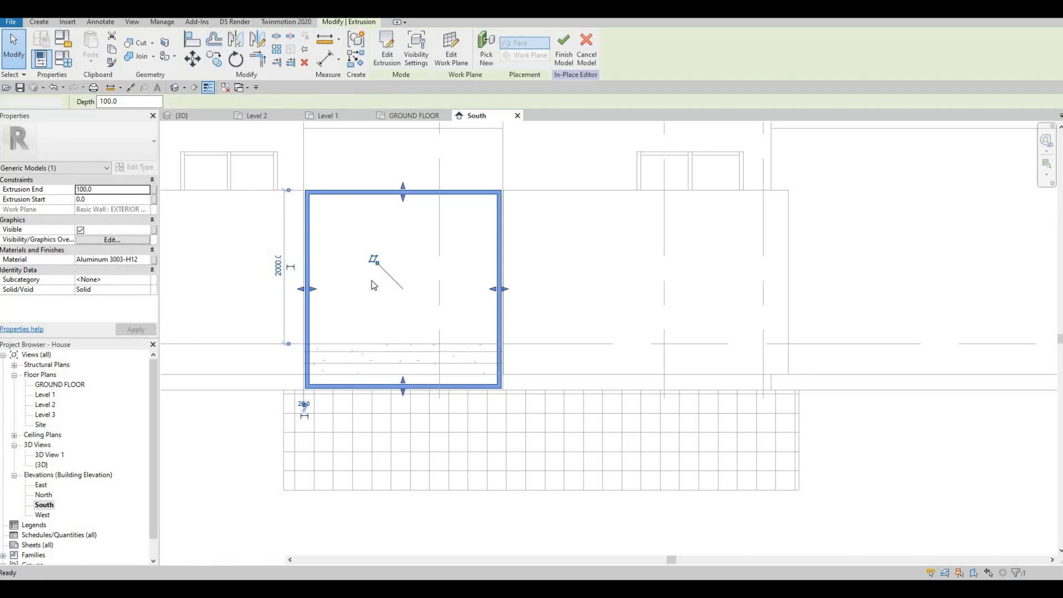
pyautogui.scroll(3, 424, 328)
pyautogui.scroll(4, 437, 321)
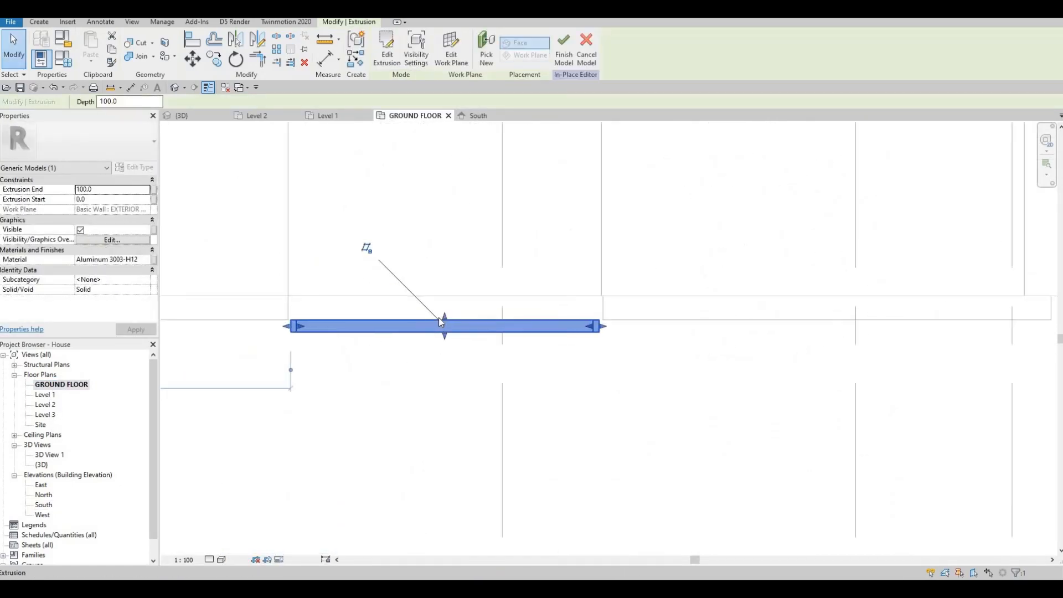
pyautogui.moveTo(443, 322)
pyautogui.mouseDown()
pyautogui.moveTo(445, 304)
pyautogui.moveTo(422, 294)
pyautogui.moveTo(440, 298)
pyautogui.moveTo(443, 318)
pyautogui.mouseUp()
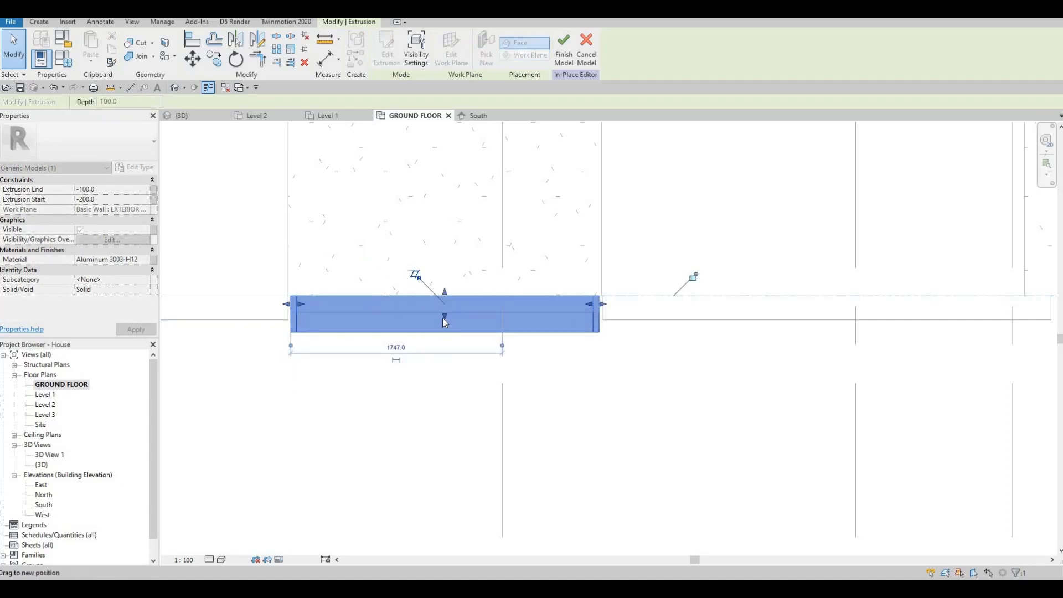
pyautogui.moveTo(476, 351); pyautogui.dragTo(476, 351)
pyautogui.scroll(-2, 482, 347)
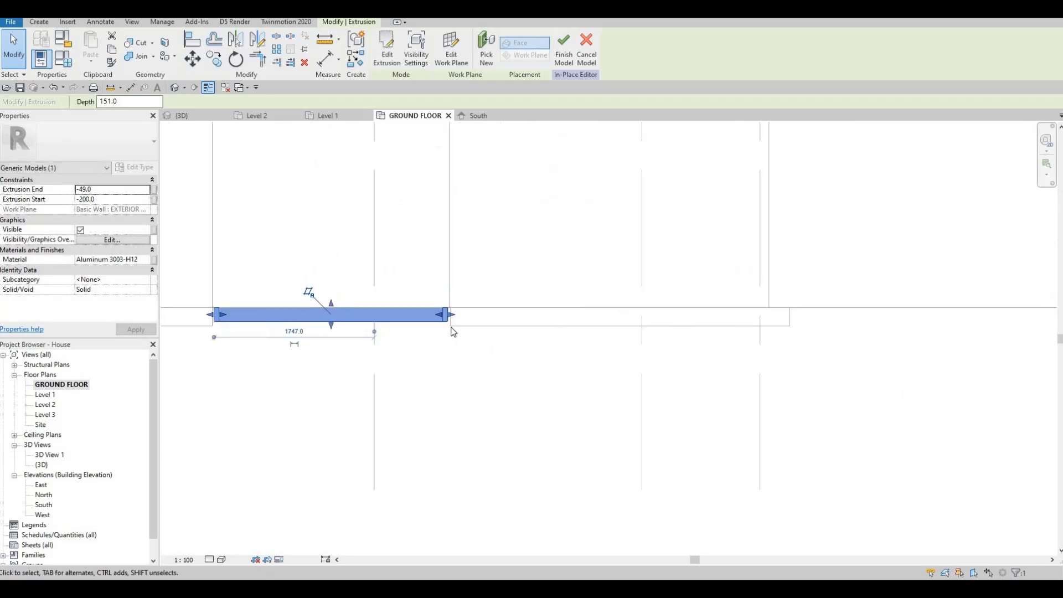
pyautogui.scroll(5, 513, 332)
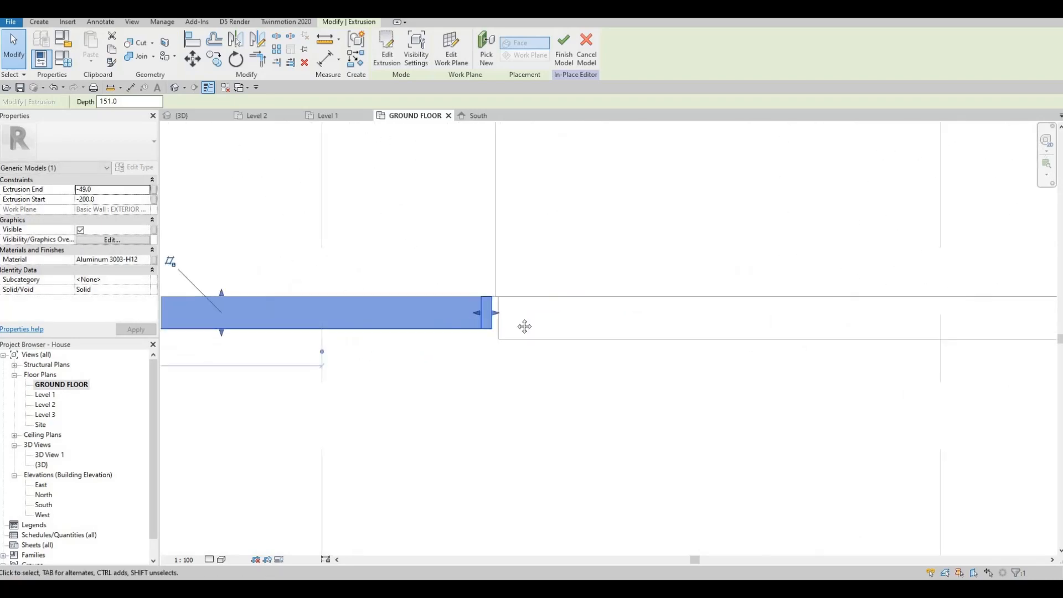
pyautogui.scroll(2, 504, 328)
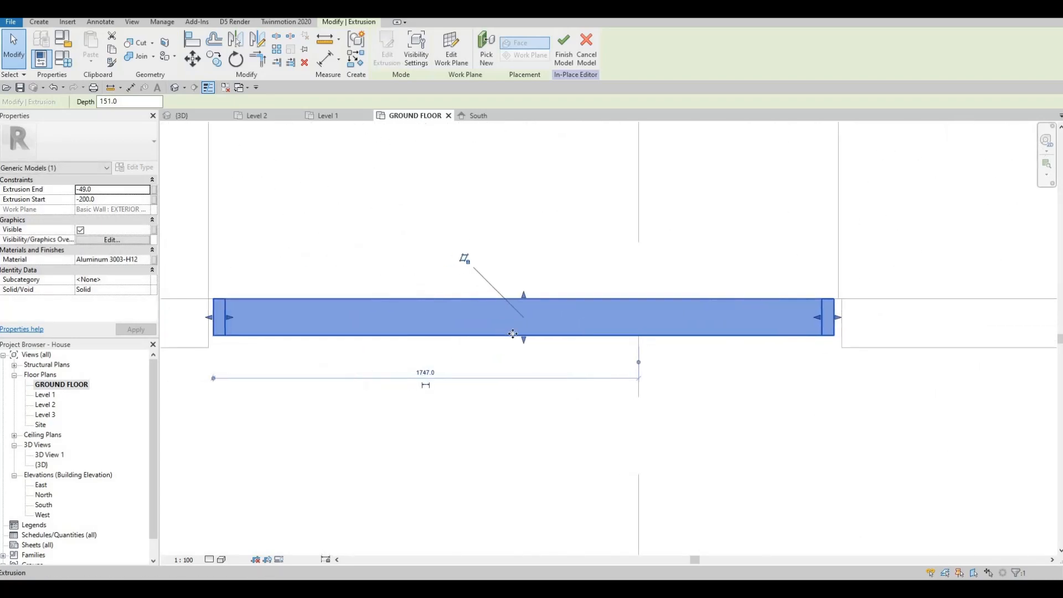
# Adjust the frame extrusion's depth by dragging its face to about 149 mm.
pyautogui.moveTo(524, 339); pyautogui.dragTo(523, 336)
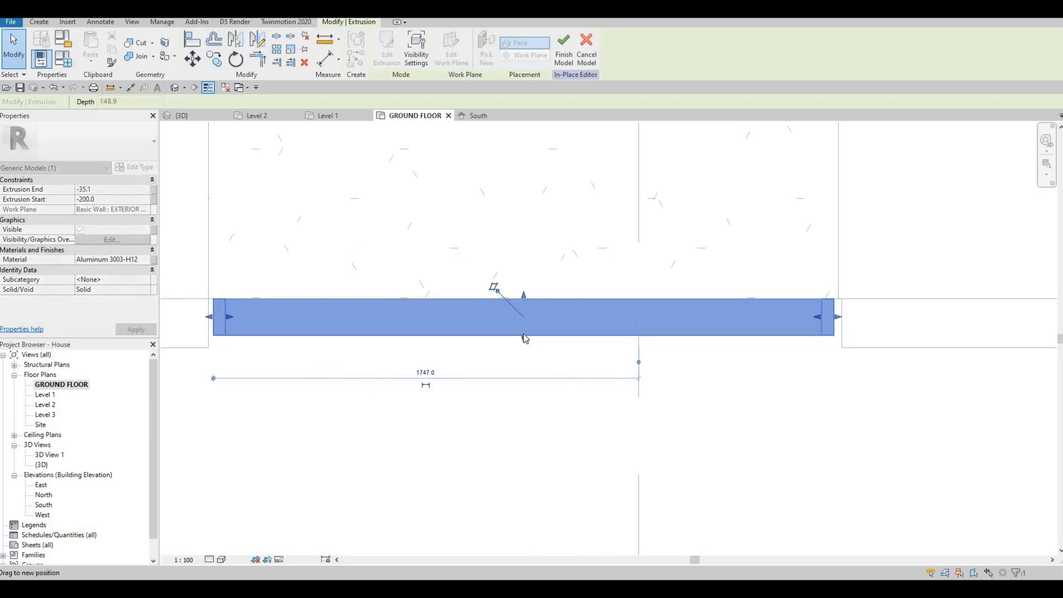
pyautogui.press('Escape')
# Inspect the aluminium frame in the default 3D view and in the South elevation around the opening.
pyautogui.scroll(-2, 442, 327)
pyautogui.moveTo(435, 330); pyautogui.dragTo(435, 337, button='middle')
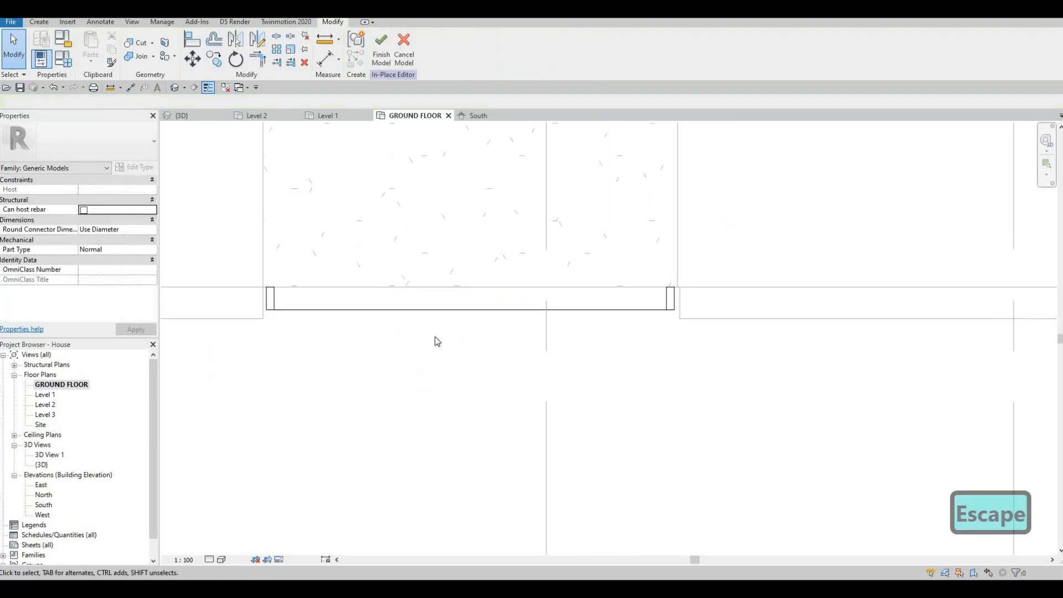
pyautogui.click(175, 88)
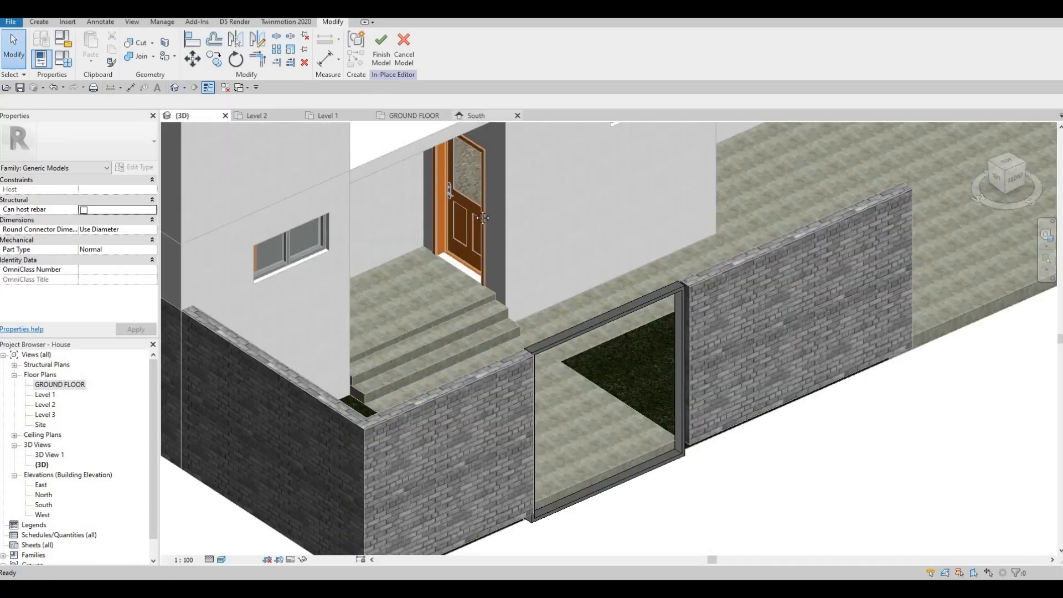
pyautogui.click(477, 115)
pyautogui.moveTo(363, 215); pyautogui.dragTo(374, 196, button='middle')
pyautogui.press('Escape')
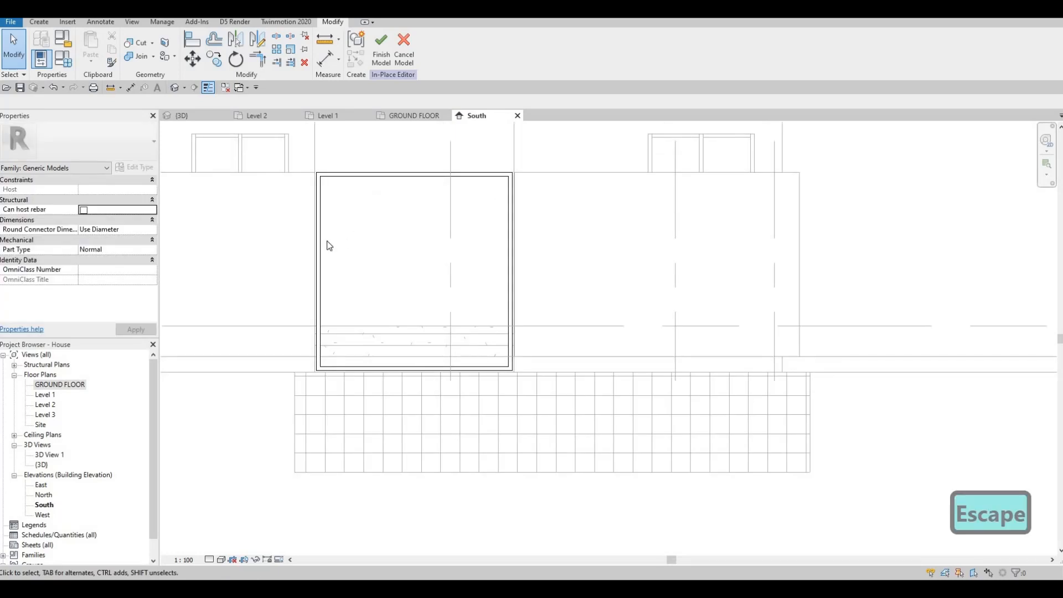
pyautogui.scroll(-1, 329, 246)
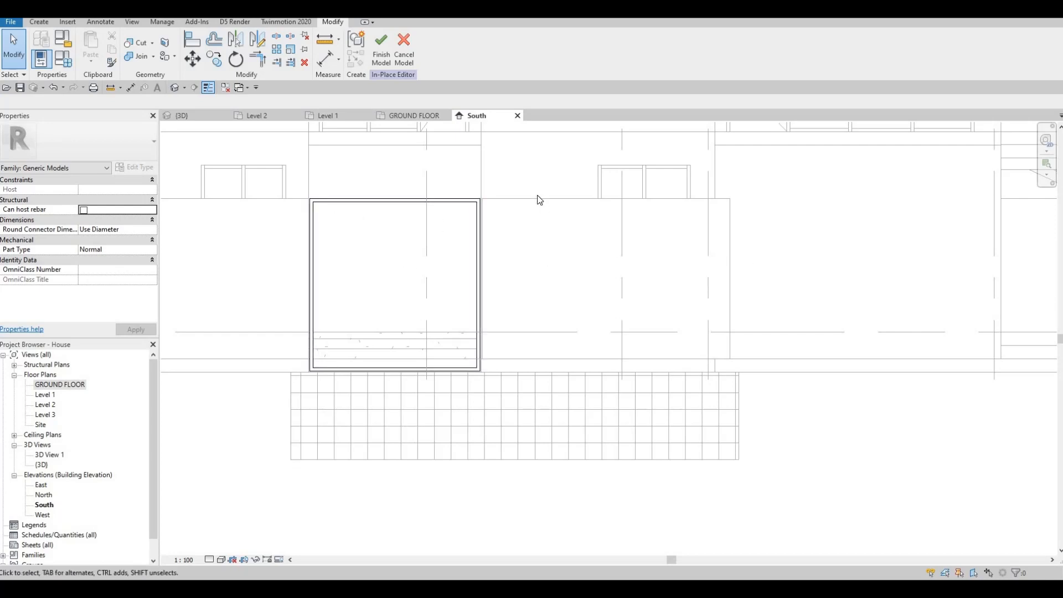
pyautogui.scroll(-1, 422, 286)
pyautogui.moveTo(422, 285); pyautogui.dragTo(533, 240, button='middle')
pyautogui.moveTo(442, 175); pyautogui.dragTo(438, 215, button='middle')
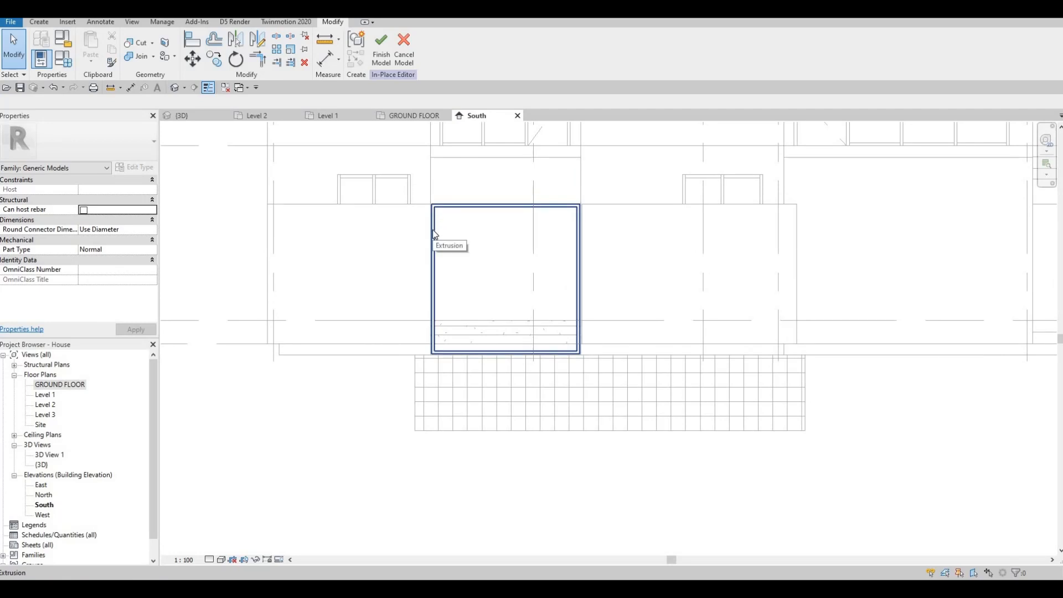
pyautogui.press('F1')
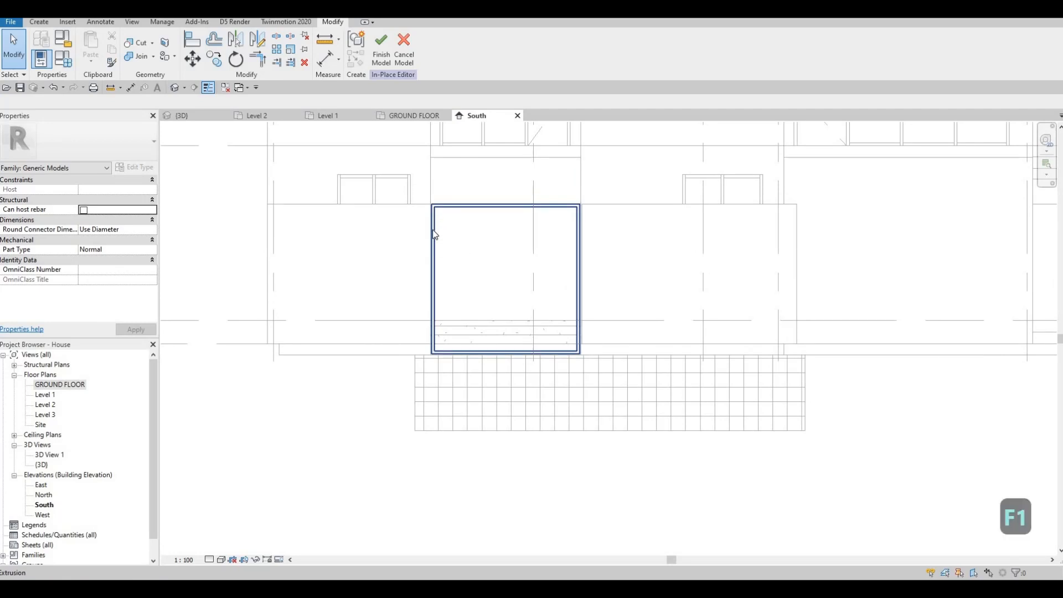
# Start a new extrusion on a picked plane and sketch a thin rectangle spanning the top of the opening.
pyautogui.click(39, 22)
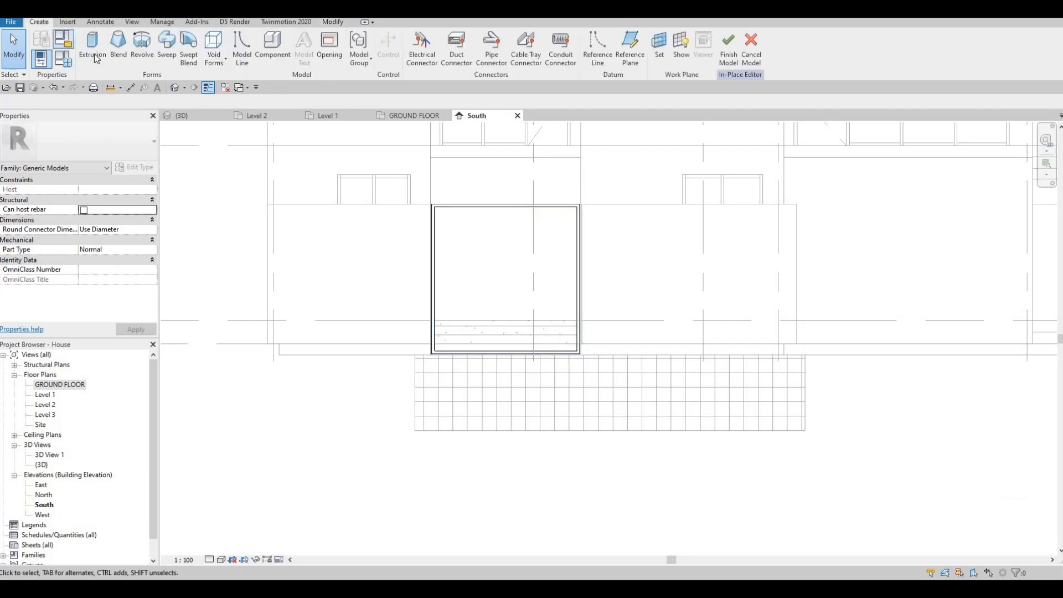
pyautogui.click(92, 49)
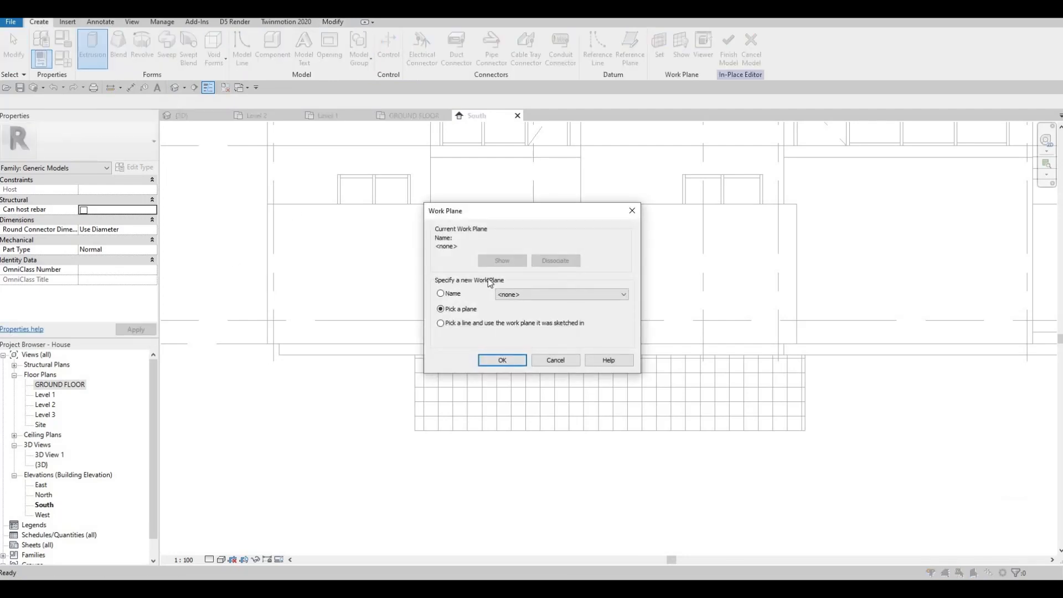
pyautogui.press('Return')
pyautogui.scroll(4, 405, 191)
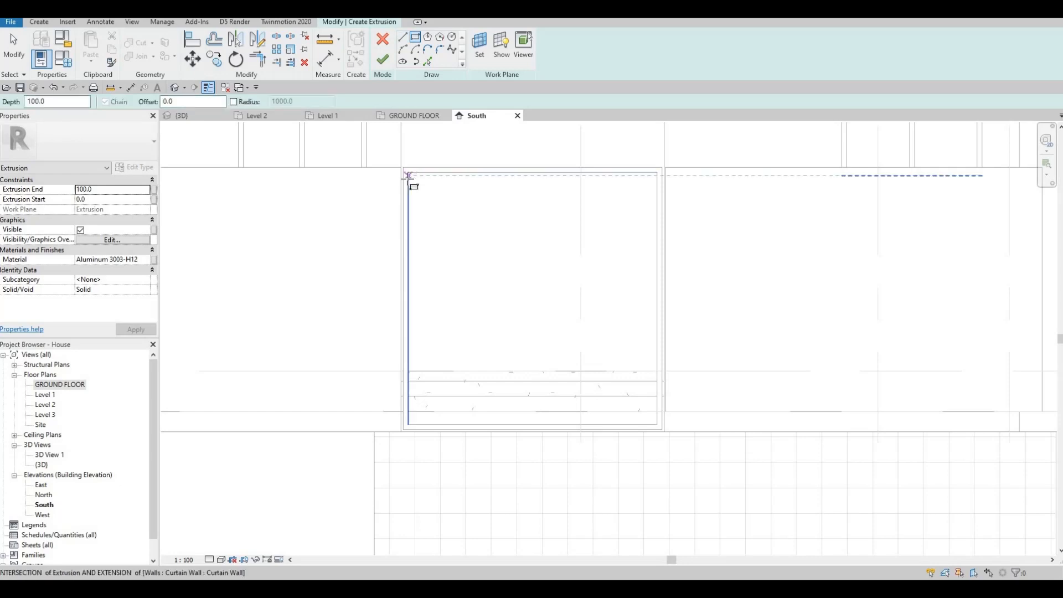
pyautogui.click(408, 176)
pyautogui.click(620, 180)
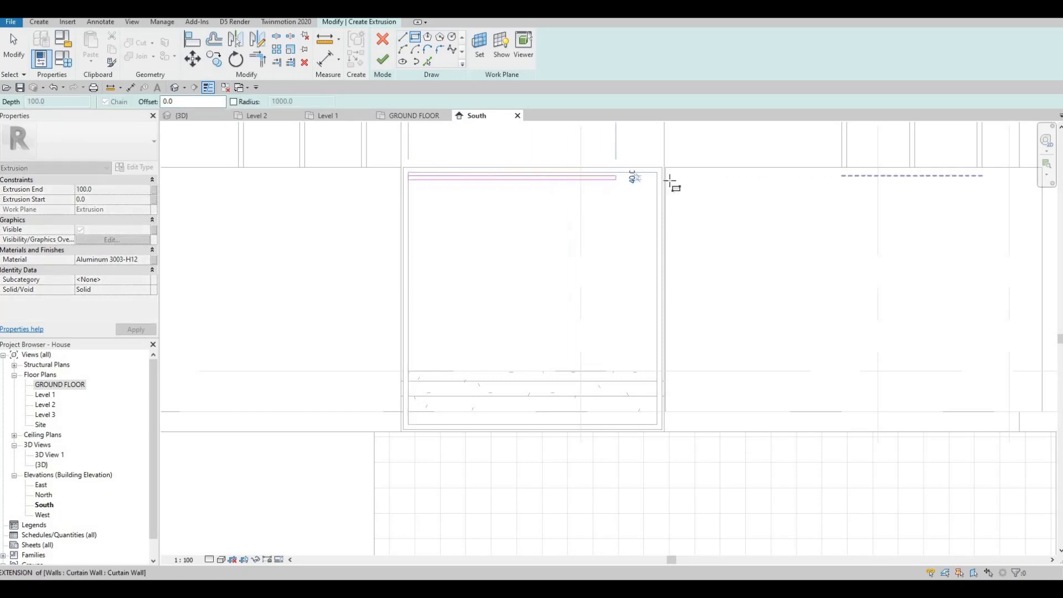
pyautogui.scroll(2, 672, 183)
pyautogui.scroll(2, 676, 181)
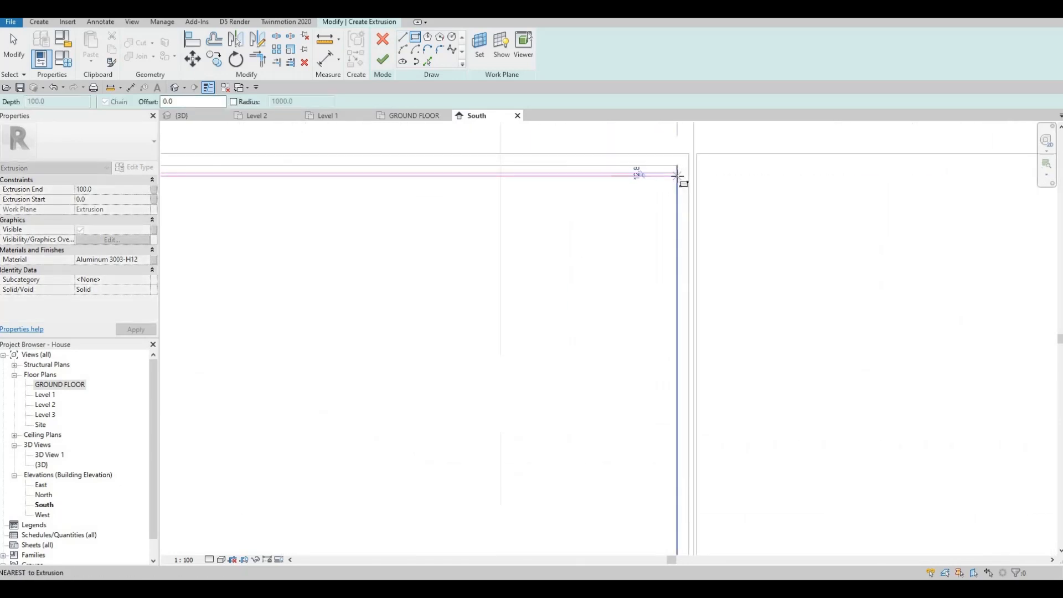
pyautogui.click(673, 176)
pyautogui.press('Escape')
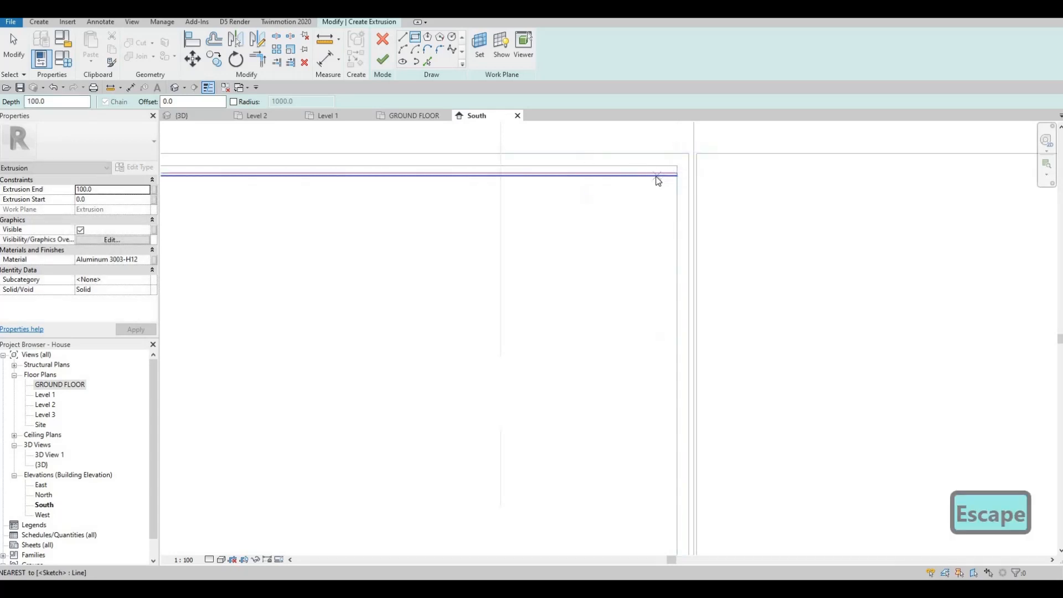
# Nudge the slat's sketch rectangle down slightly and finish the extrusion.
pyautogui.press('Escape')
pyautogui.press('Tab')
pyautogui.click(656, 176)
pyautogui.press('Down')
pyautogui.press('Down')
pyautogui.press('Down')
pyautogui.press('Down')
pyautogui.press('Down')
pyautogui.press('Down')
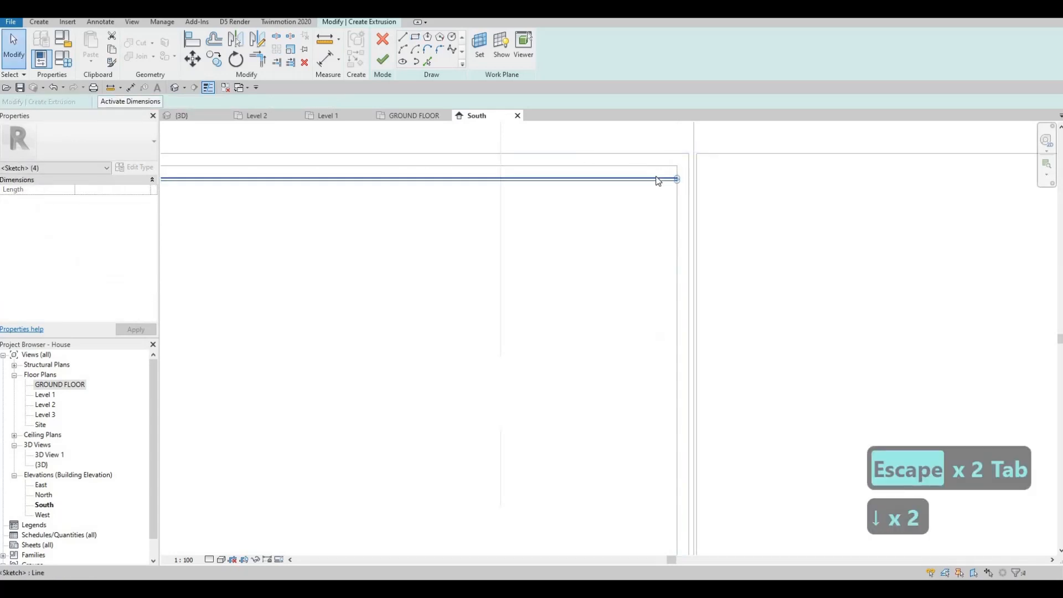
pyautogui.press('Up')
pyautogui.press('Up')
pyautogui.press('Up')
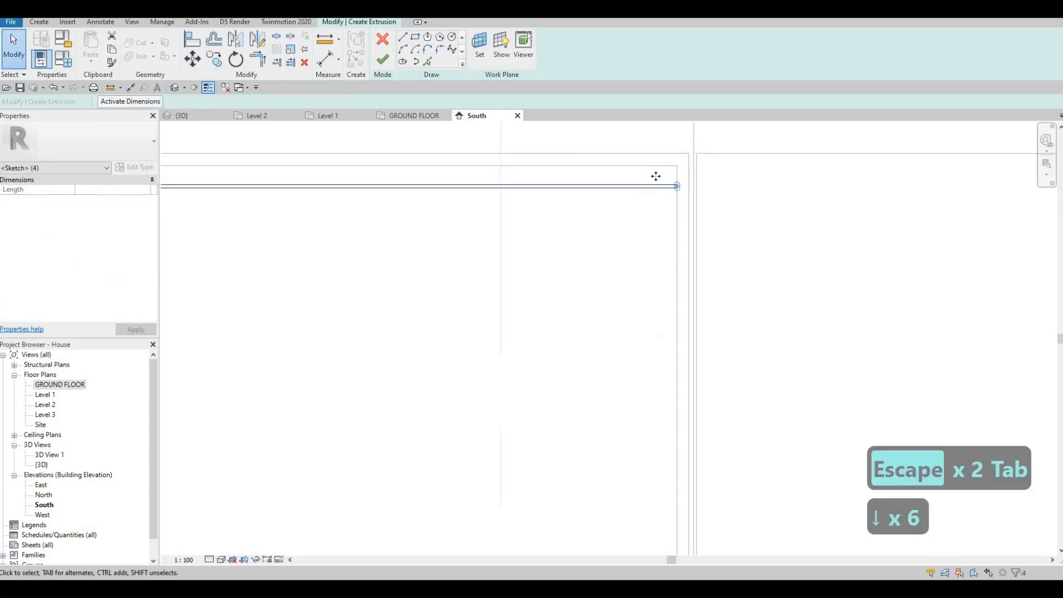
pyautogui.scroll(-3, 448, 226)
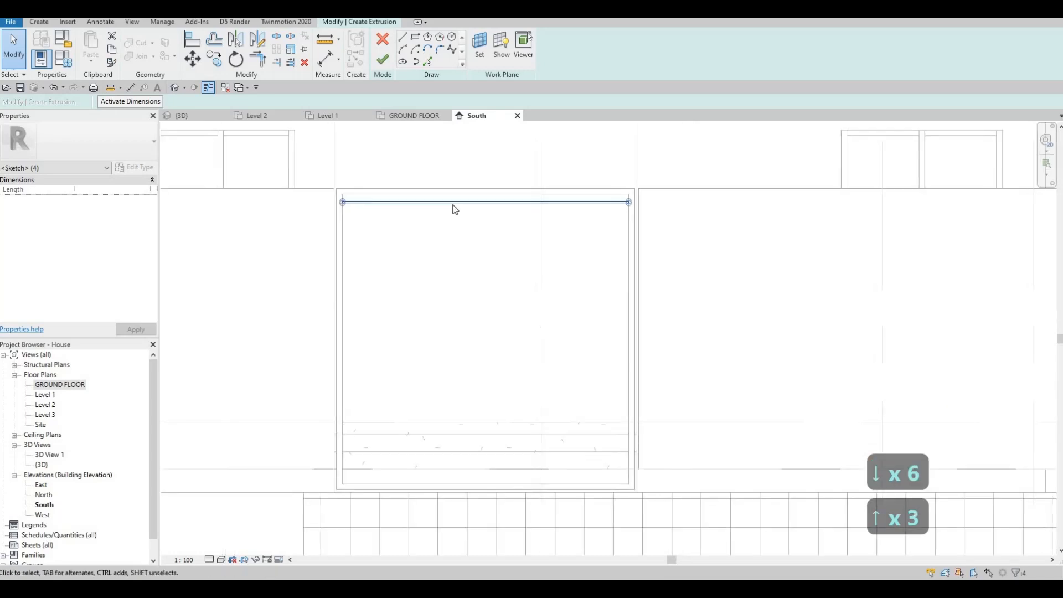
pyautogui.scroll(2, 453, 209)
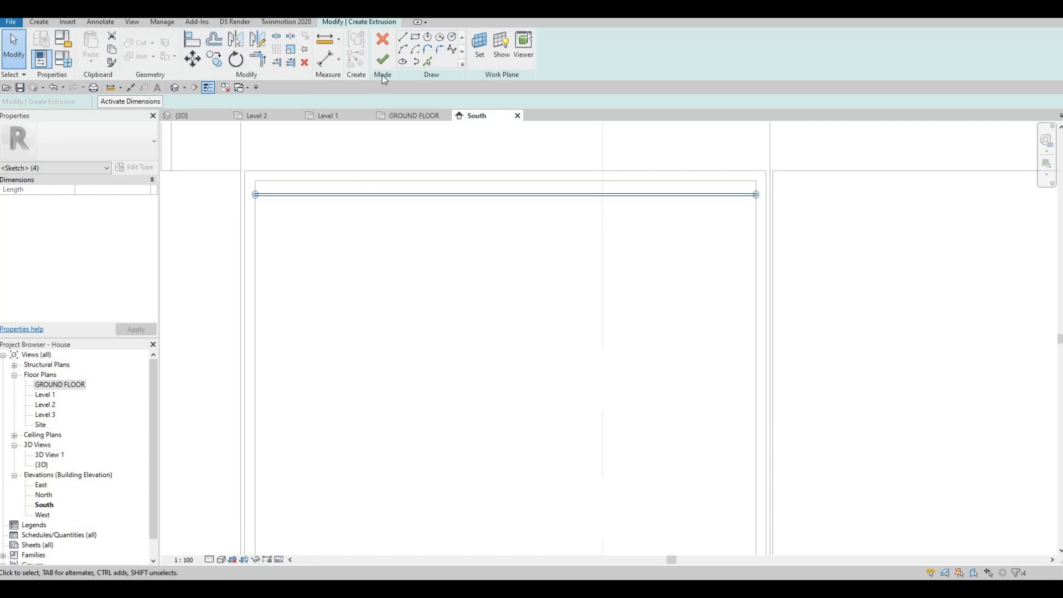
pyautogui.click(384, 60)
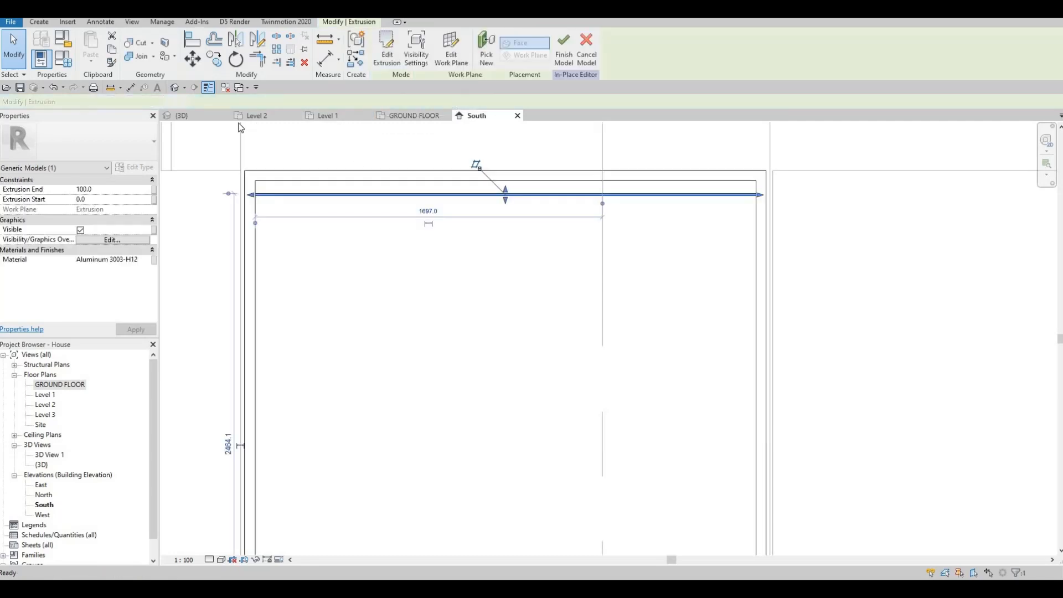
# Drag the slat's faces in 3D to give it a depth of 142 mm.
pyautogui.click(403, 114)
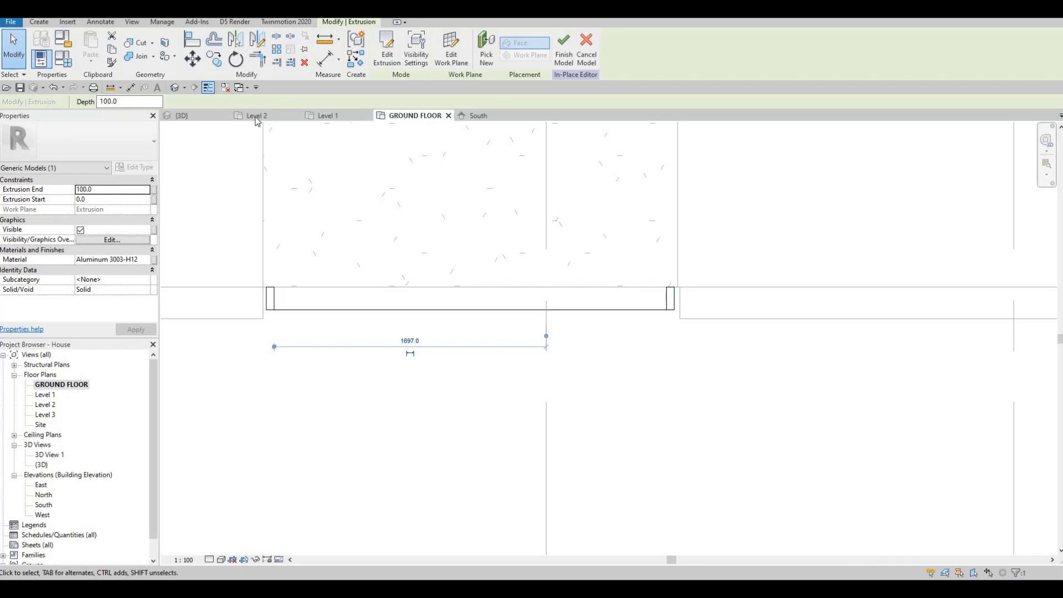
pyautogui.click(196, 116)
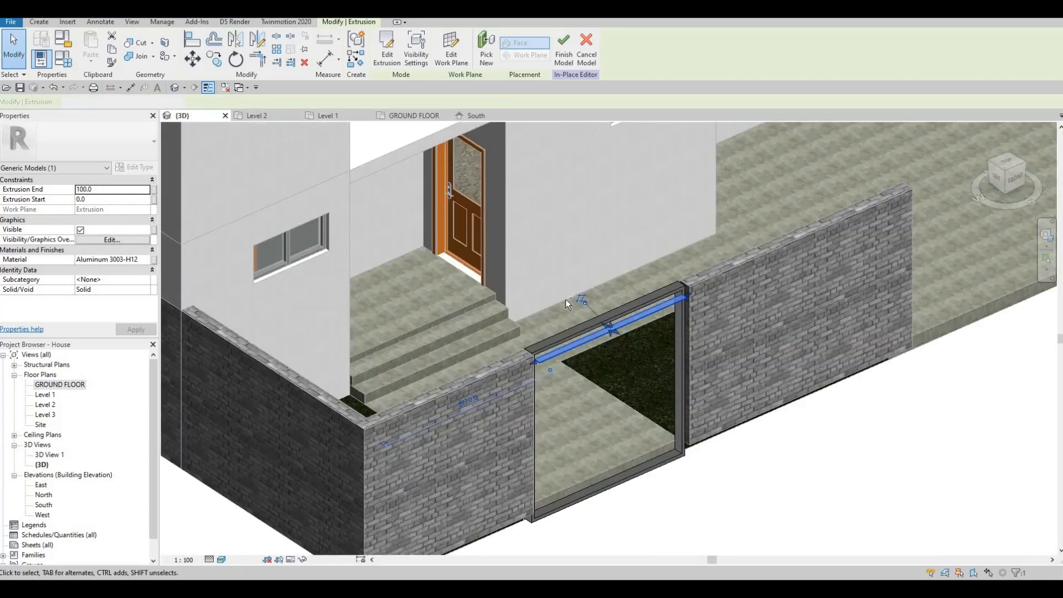
pyautogui.scroll(6, 655, 310)
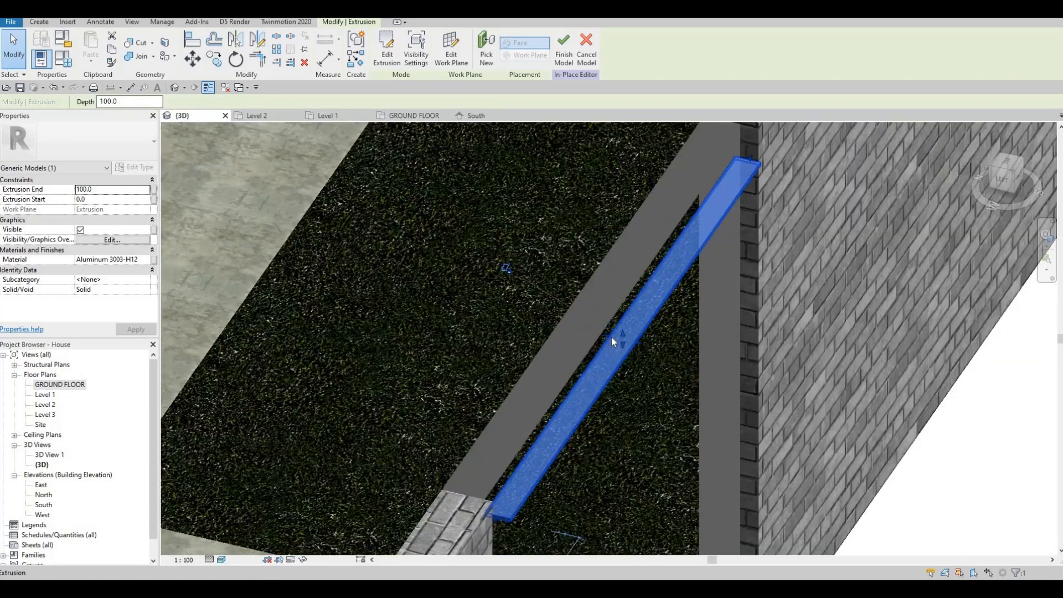
pyautogui.moveTo(592, 324); pyautogui.dragTo(649, 340)
pyautogui.scroll(2, 637, 348)
pyautogui.keyDown('shift'); pyautogui.moveTo(650, 341); pyautogui.dragTo(404, 332, button='middle'); pyautogui.keyUp('shift')
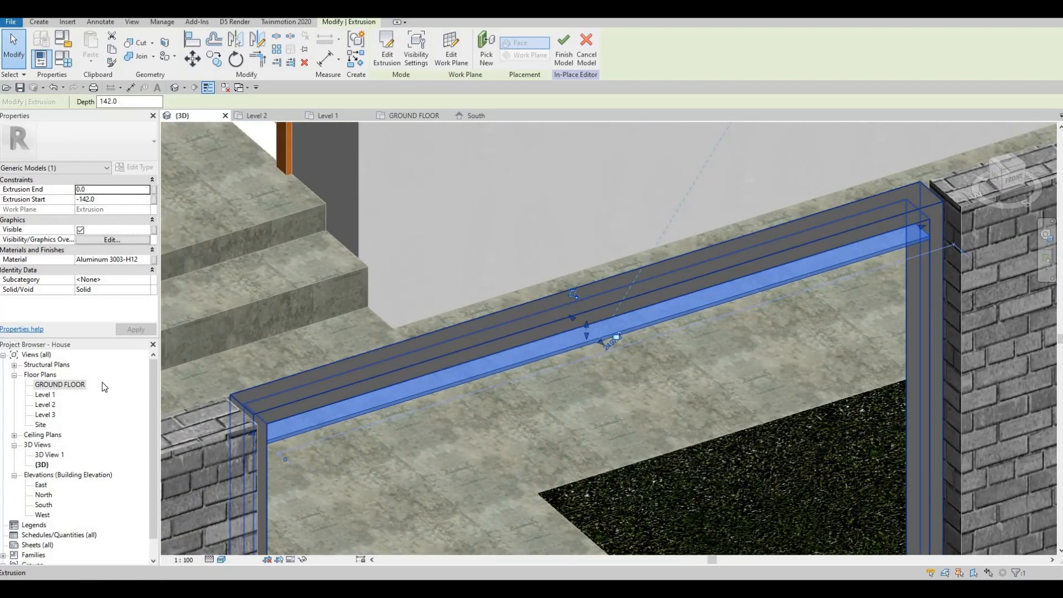
pyautogui.click(474, 117)
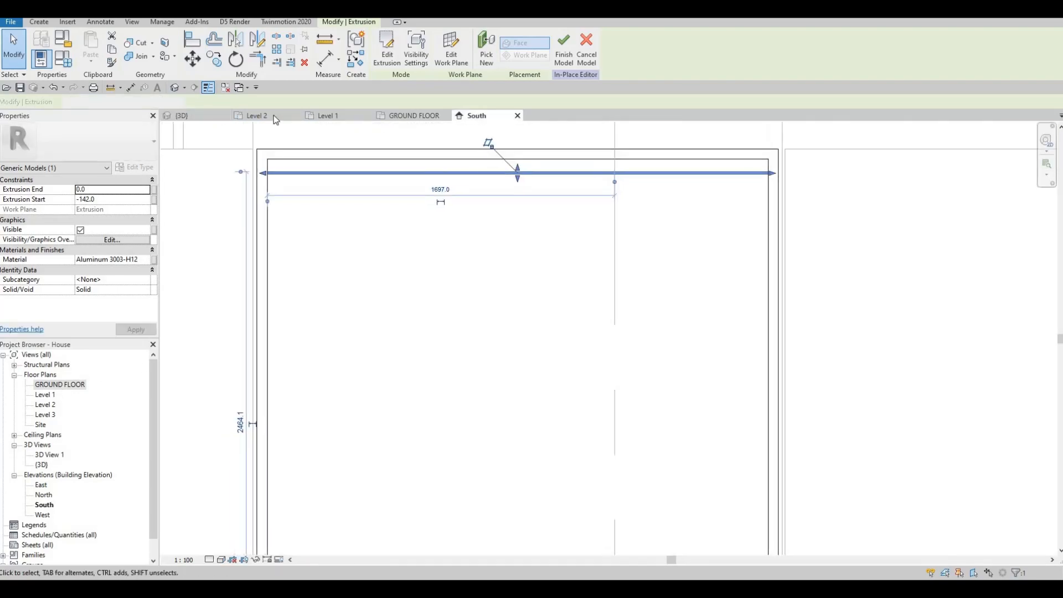
pyautogui.press('Escape')
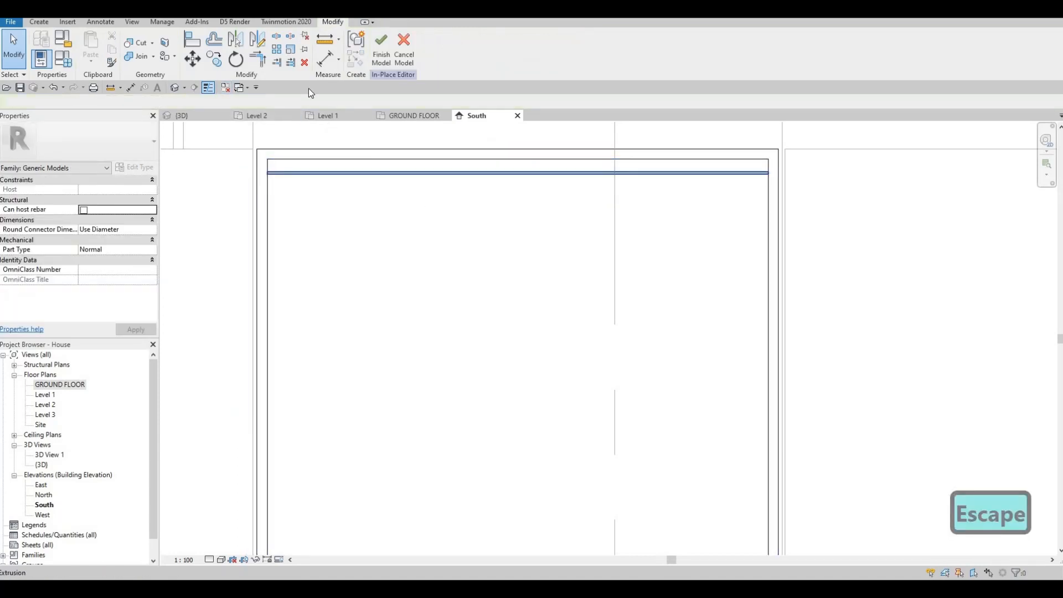
# Array the slat 20 times with the last copy at the bottom of the opening.
pyautogui.click(349, 172)
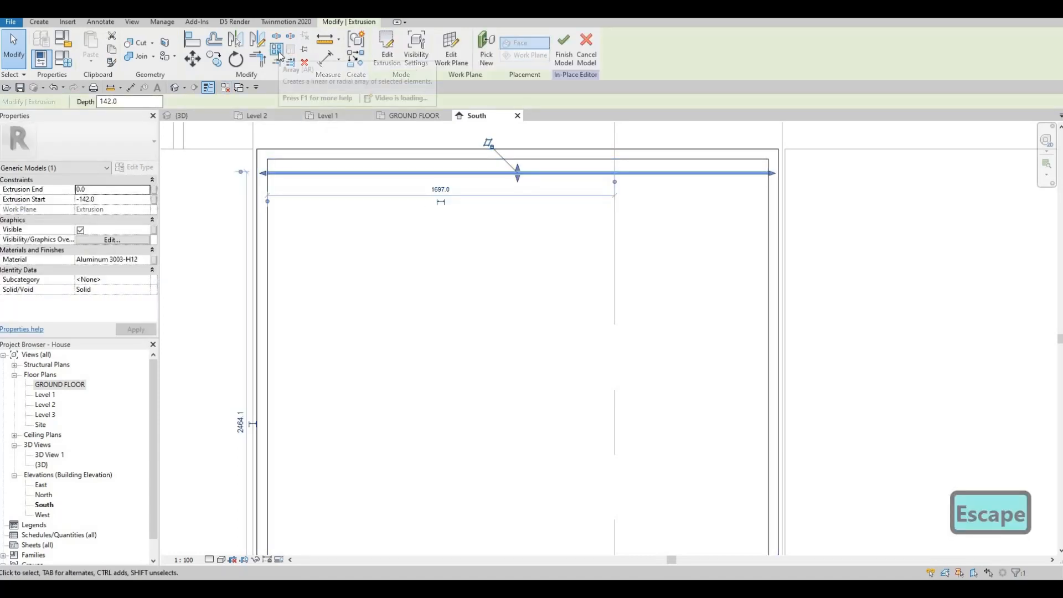
pyautogui.click(277, 51)
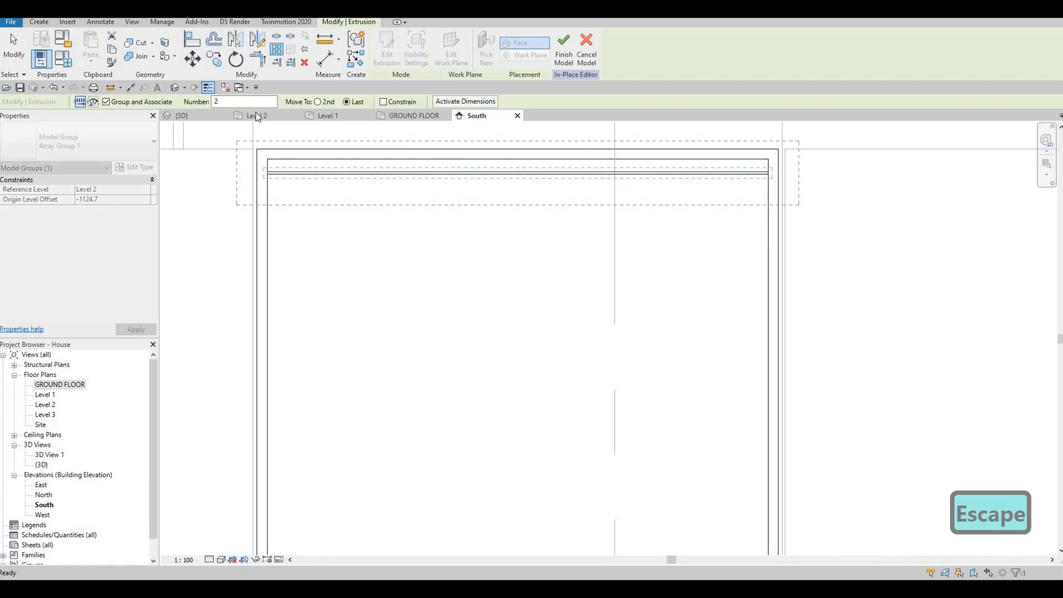
pyautogui.doubleClick(234, 101)
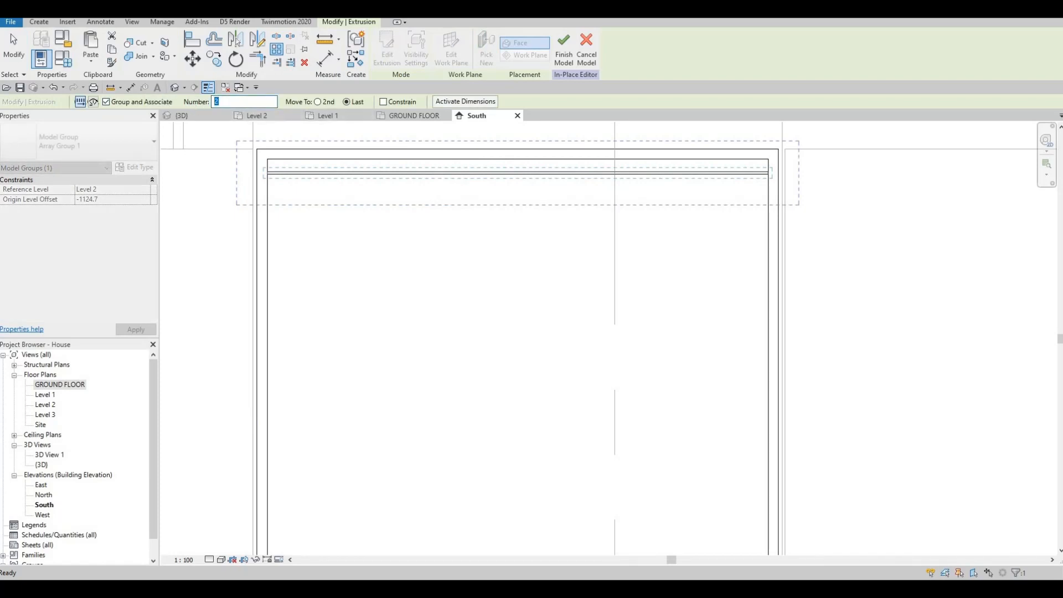
pyautogui.write('20')
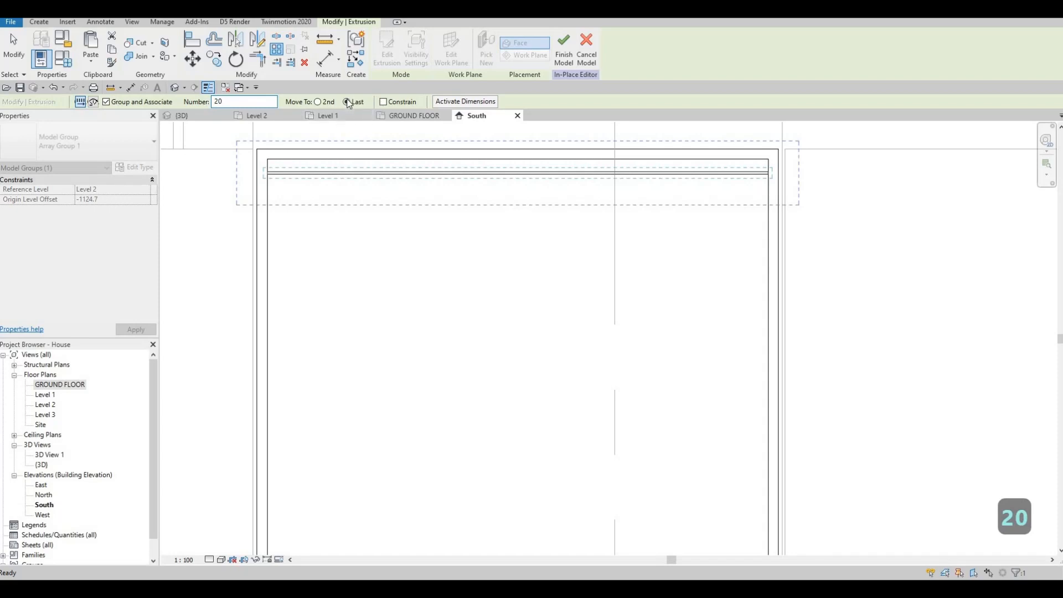
pyautogui.scroll(4, 271, 175)
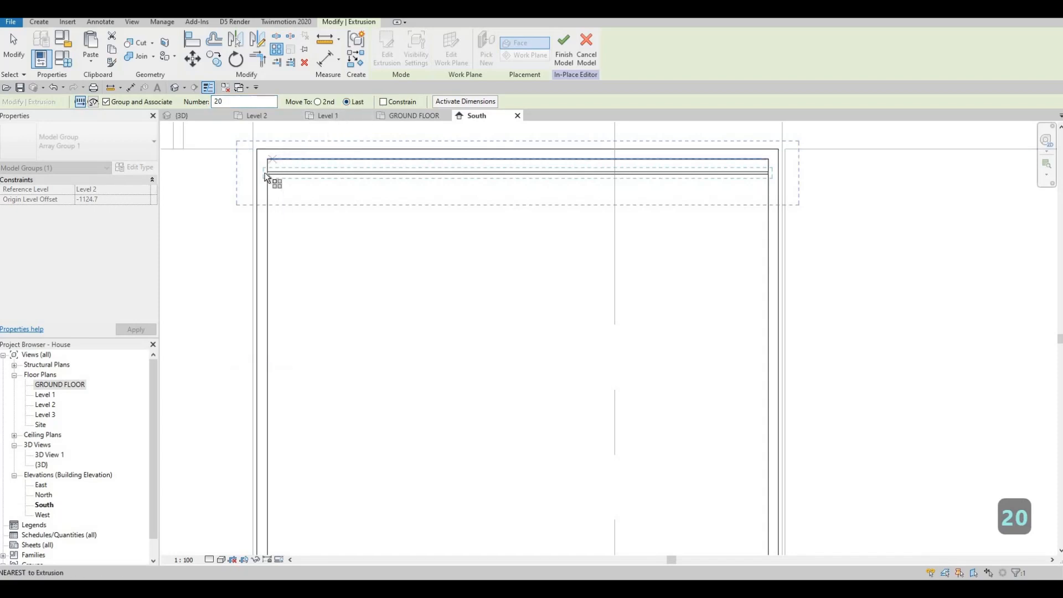
pyautogui.click(270, 171)
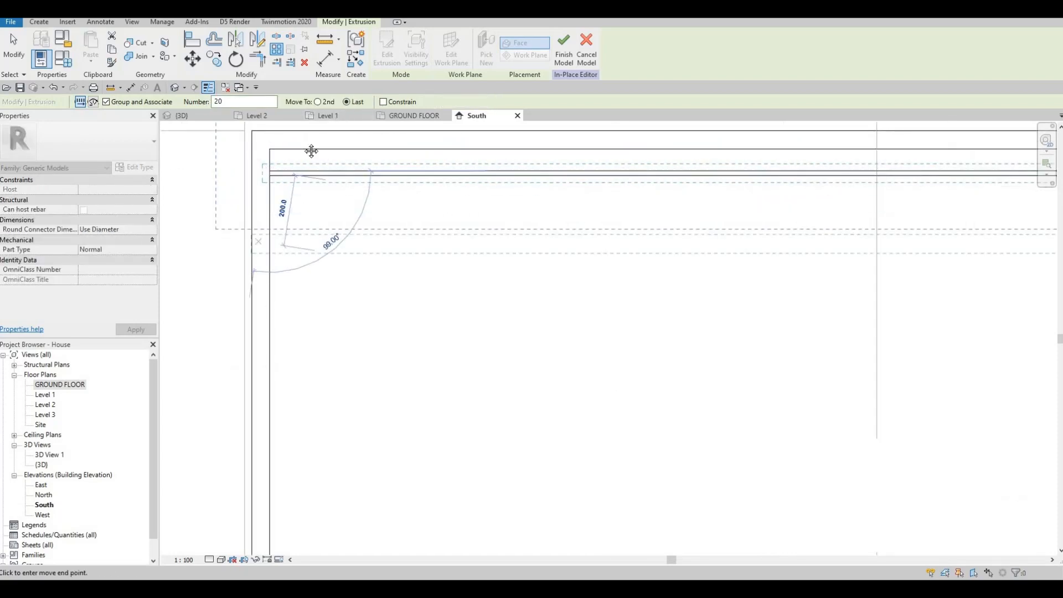
pyautogui.scroll(-5, 304, 277)
pyautogui.scroll(3, 313, 414)
pyautogui.scroll(1, 304, 404)
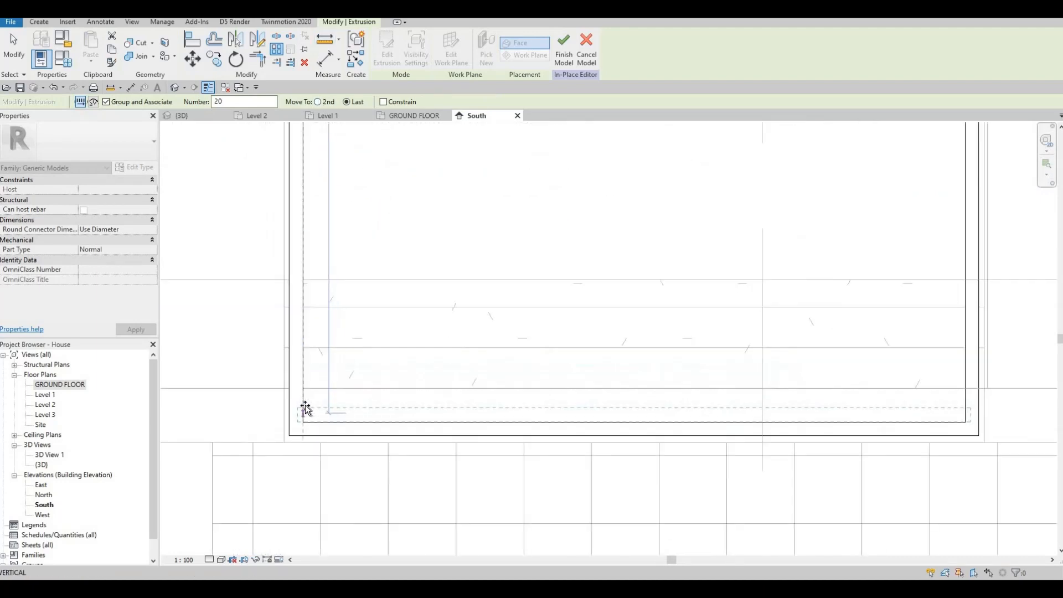
pyautogui.click(304, 406)
pyautogui.scroll(-2, 334, 330)
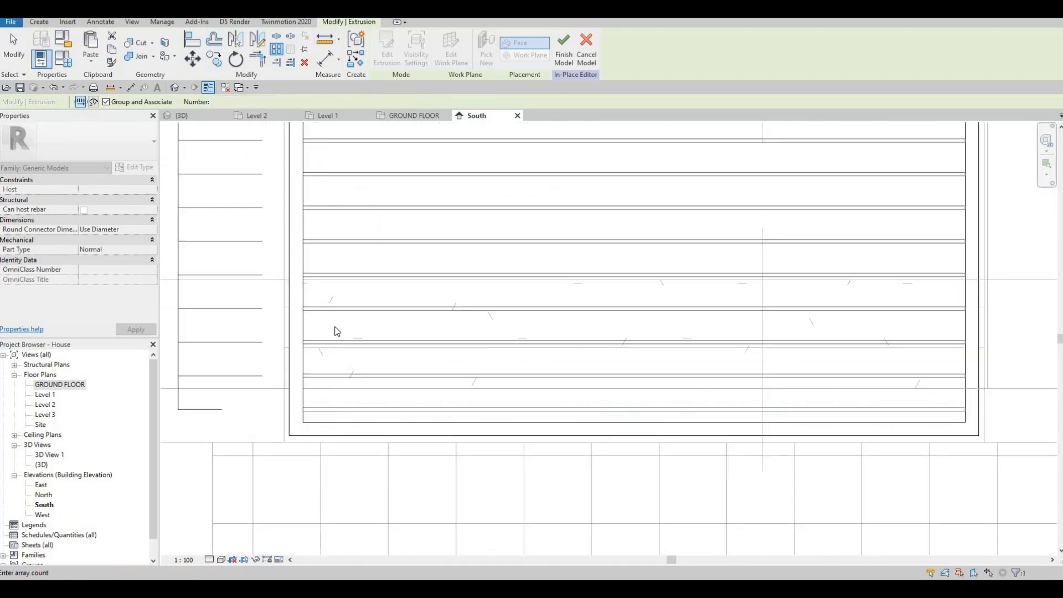
pyautogui.scroll(3, 379, 271)
pyautogui.scroll(-2, 392, 244)
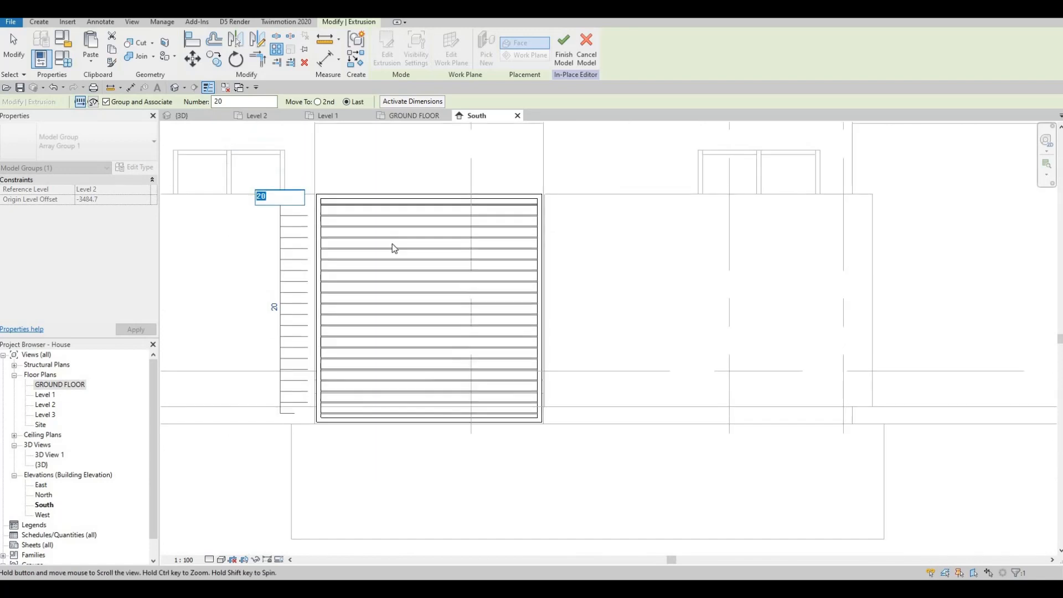
pyautogui.scroll(2, 391, 247)
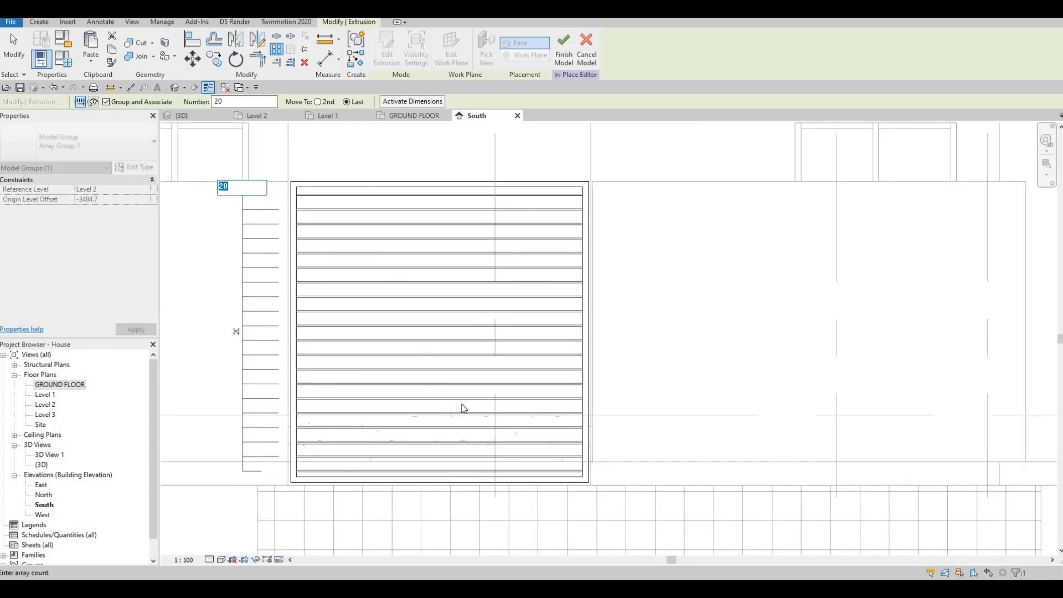
pyautogui.scroll(6, 649, 429)
pyautogui.scroll(-8, 496, 329)
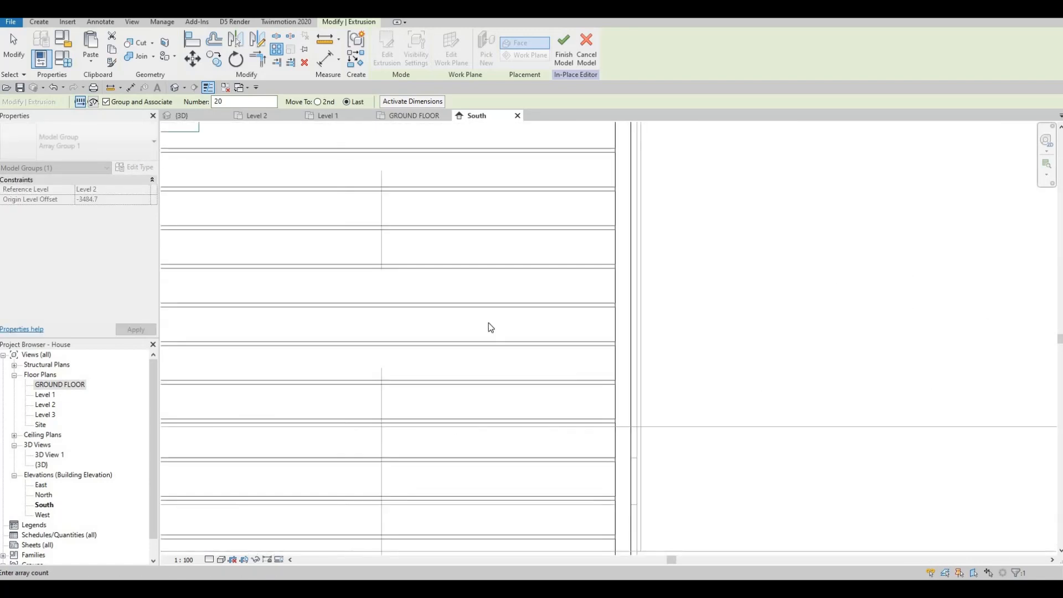
pyautogui.press('Escape')
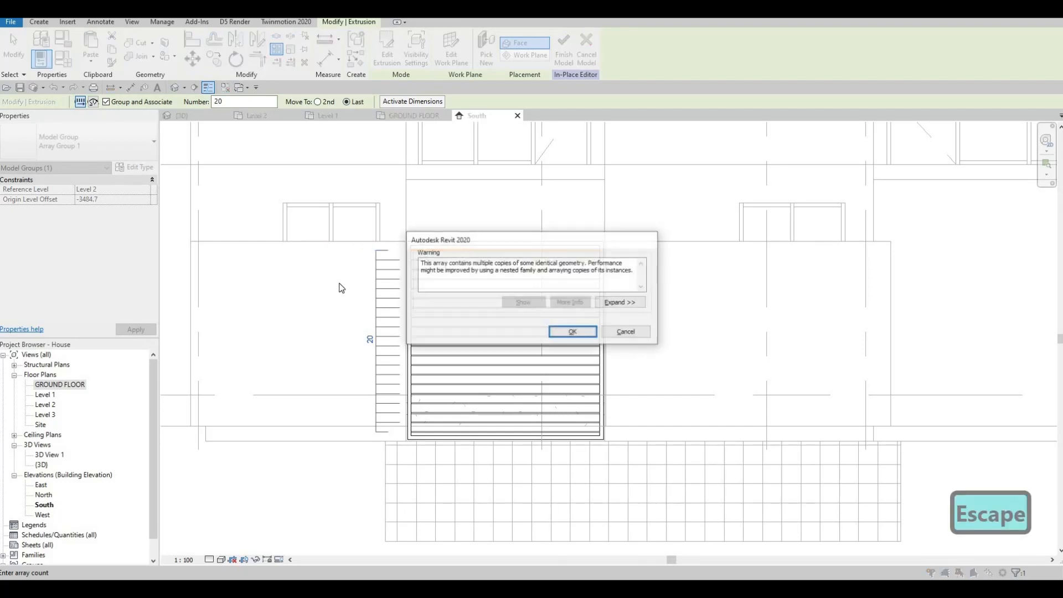
pyautogui.press('Escape')
pyautogui.scroll(-4, 320, 131)
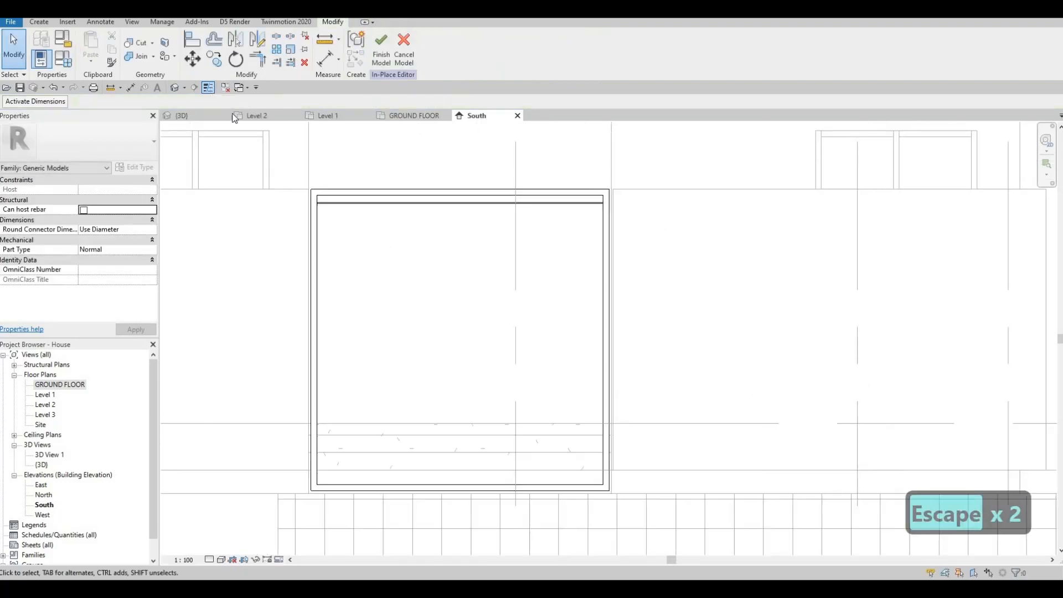
# Array the slat 20 times down to the bottom of the opening, accept the warning and finish the in-place model.
pyautogui.click(276, 50)
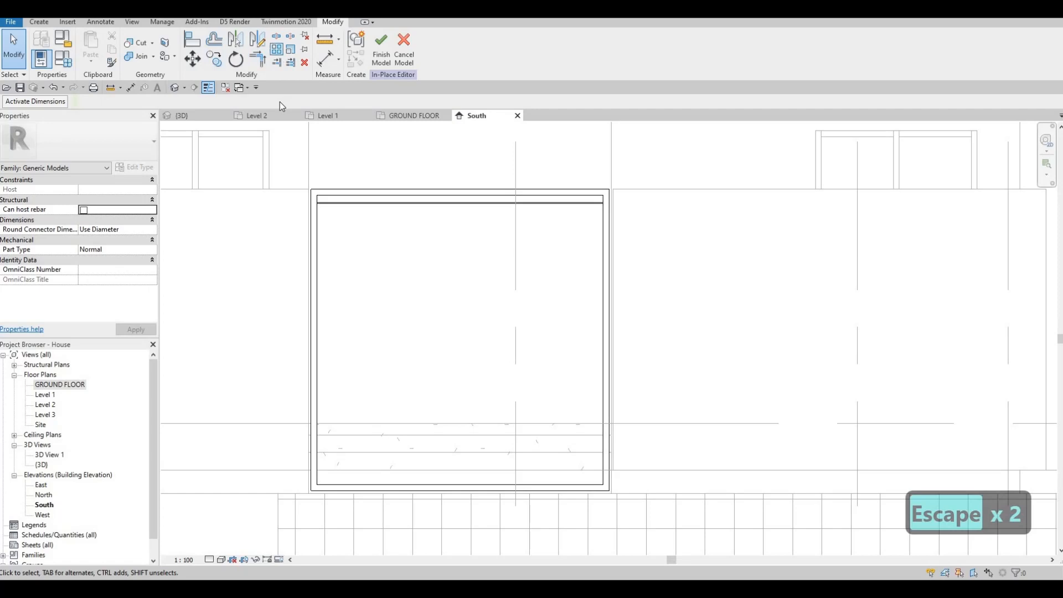
pyautogui.click(355, 205)
pyautogui.press('Escape')
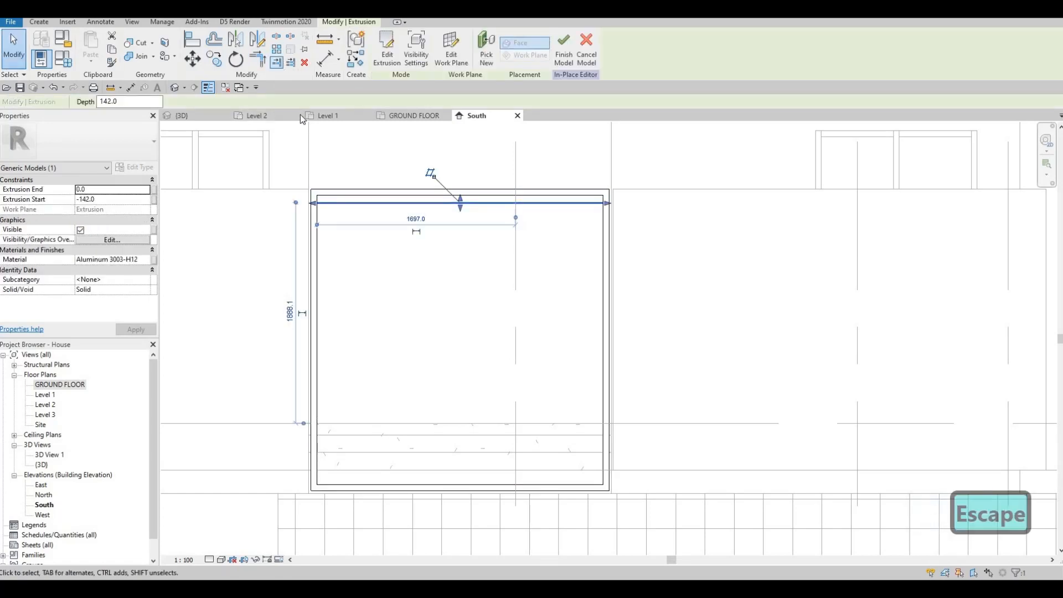
pyautogui.click(245, 100)
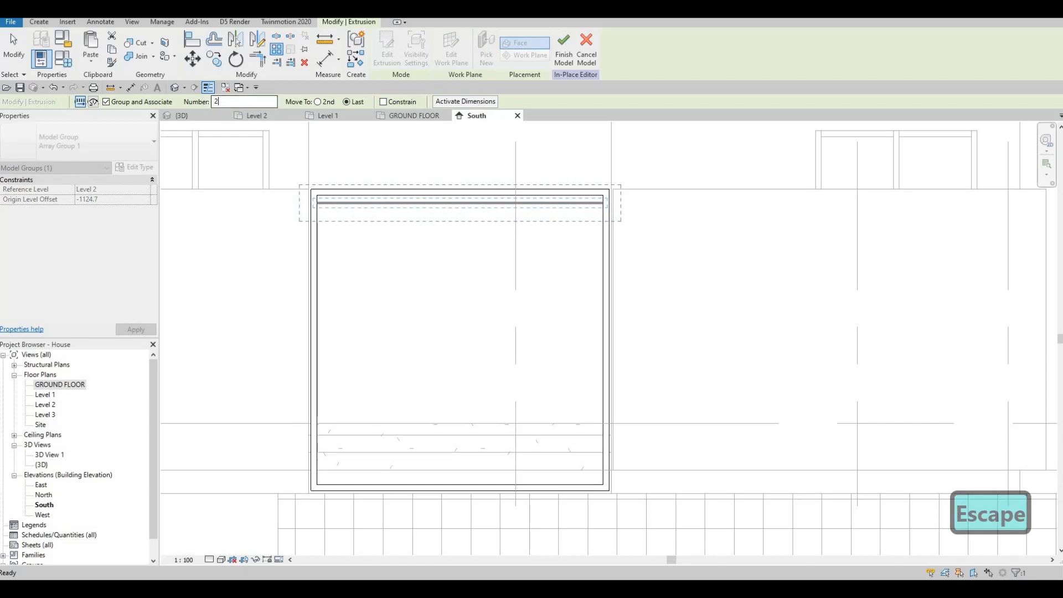
pyautogui.write('0')
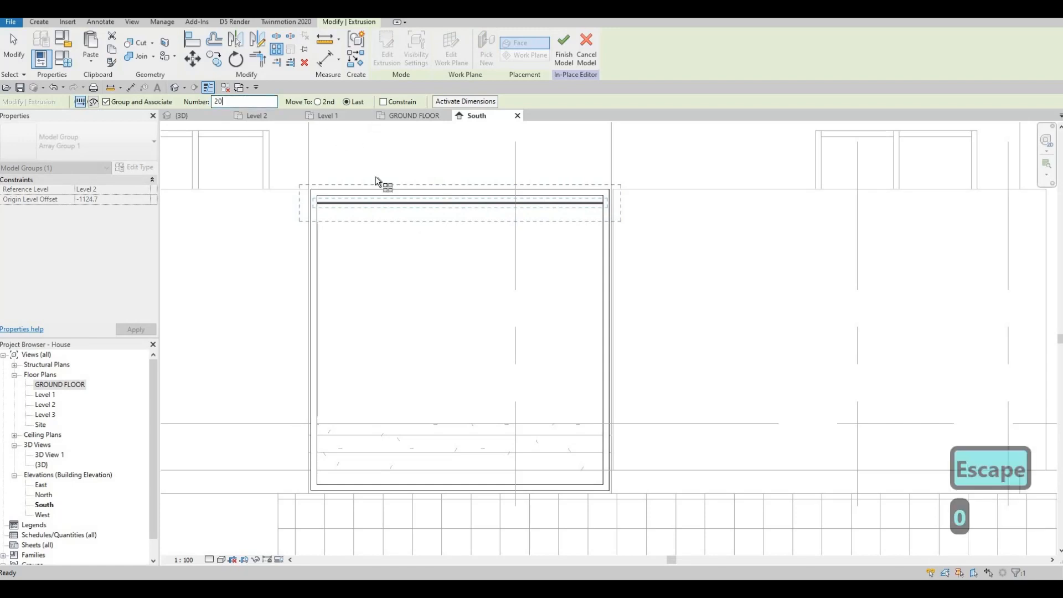
pyautogui.scroll(2, 321, 204)
pyautogui.click(320, 202)
pyautogui.moveTo(272, 528); pyautogui.dragTo(292, 280, button='middle')
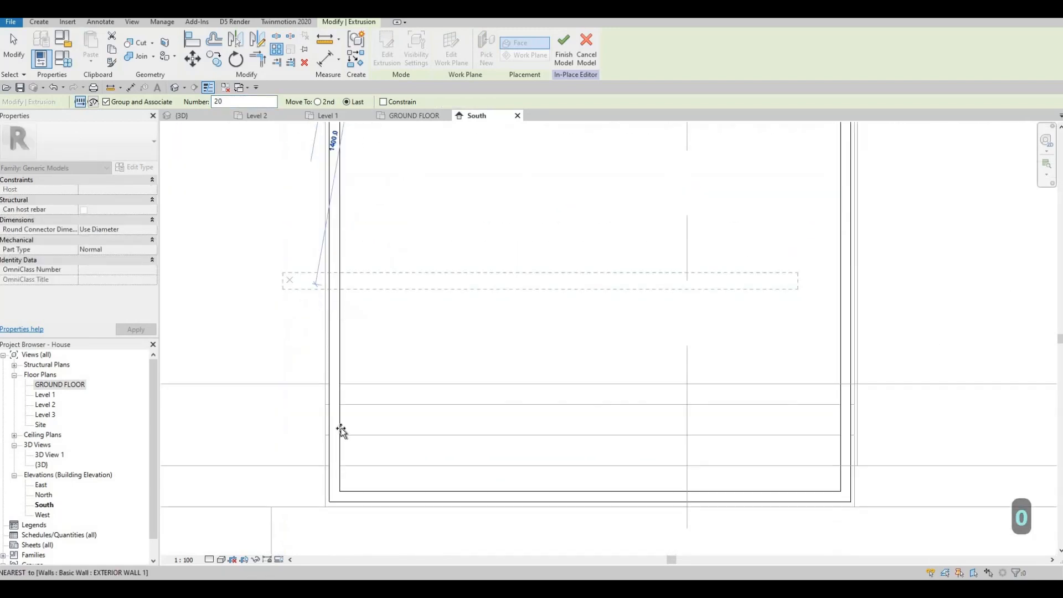
pyautogui.scroll(2, 337, 438)
pyautogui.click(354, 417)
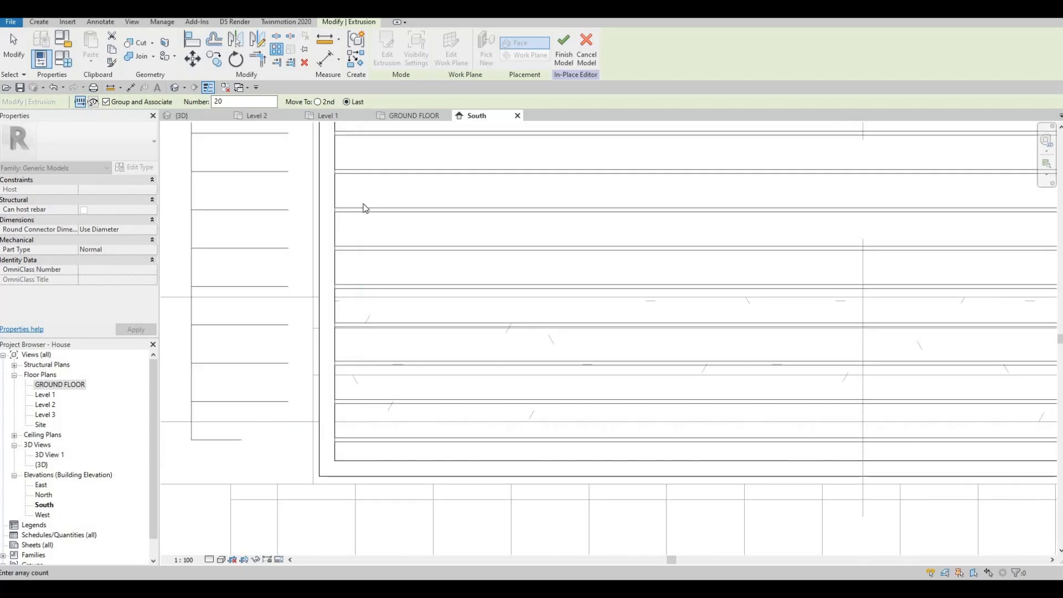
pyautogui.scroll(-3, 344, 409)
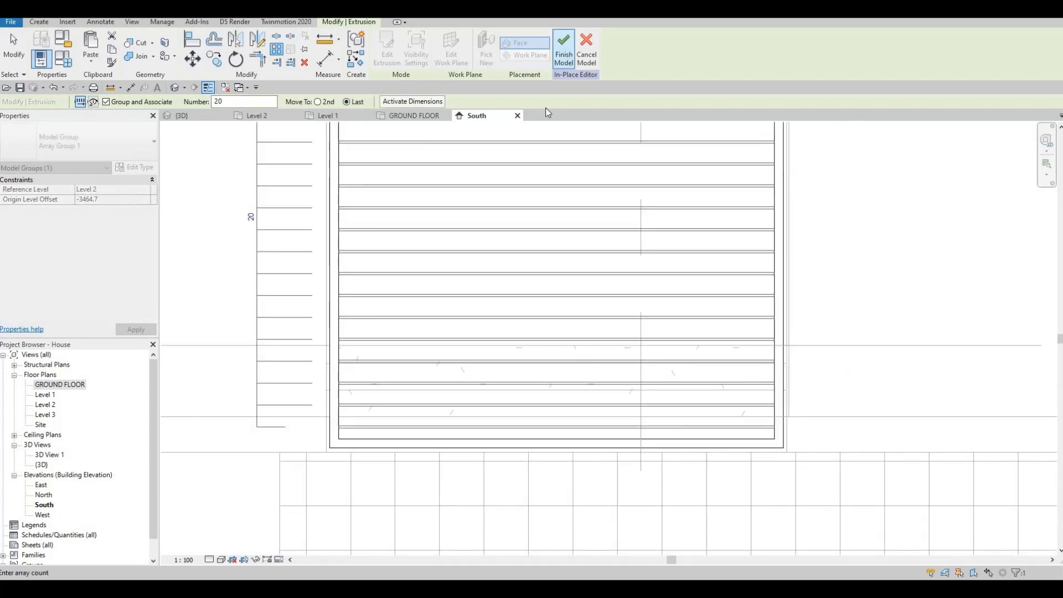
pyautogui.click(579, 332)
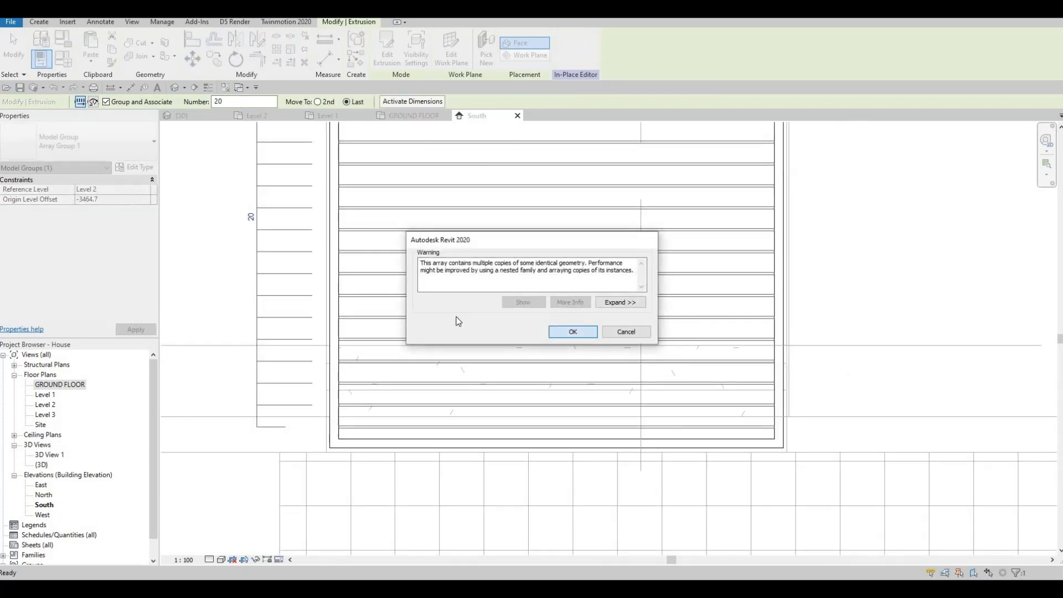
pyautogui.scroll(-5, 476, 303)
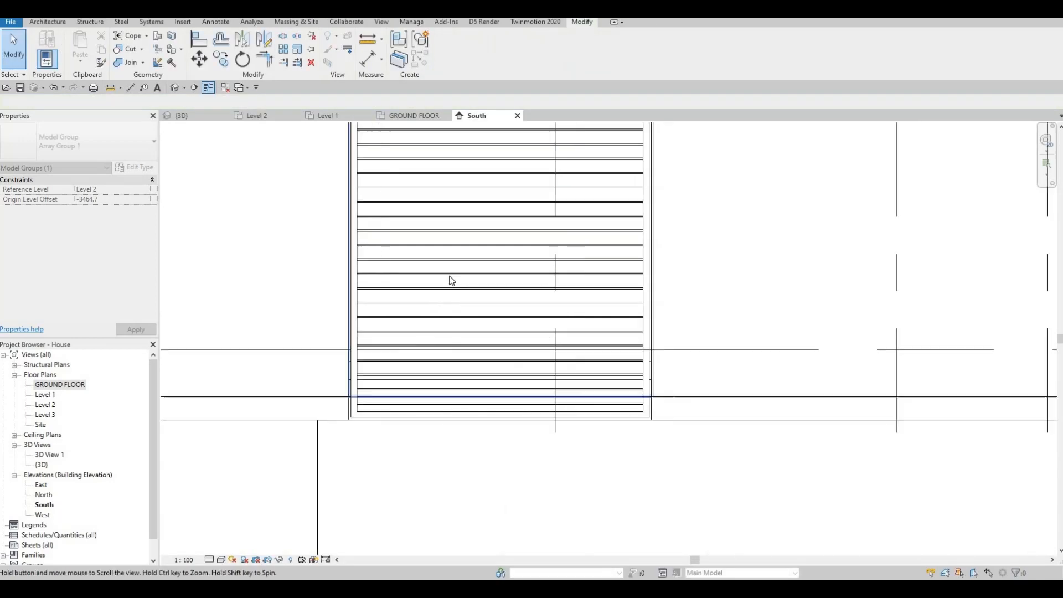
pyautogui.press('Escape')
pyautogui.press('Escape')
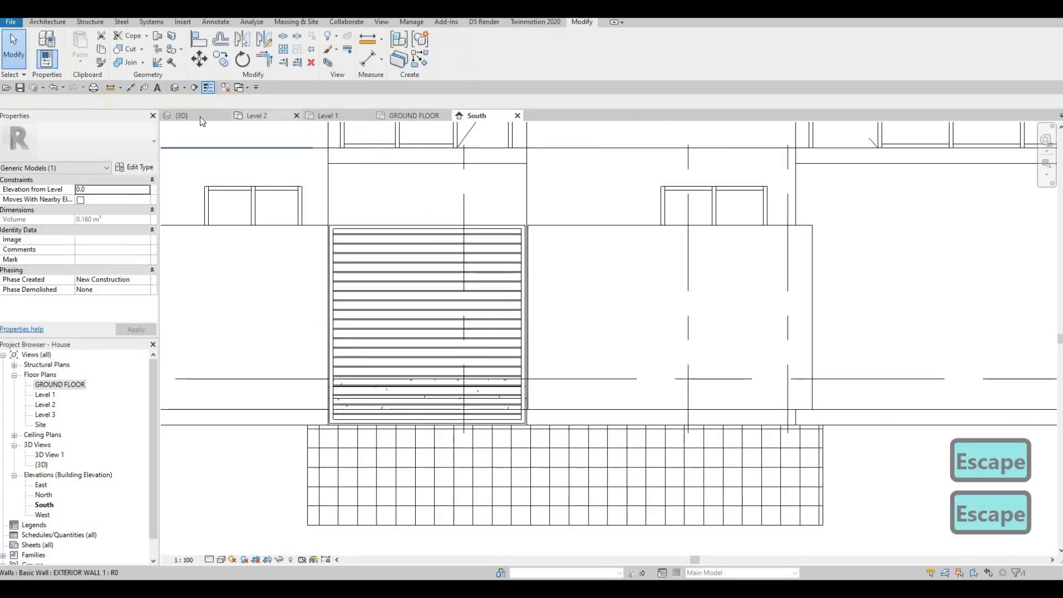
# Inspect the slatted frame in the 3D view, then return to the South elevation.
pyautogui.click(193, 116)
pyautogui.scroll(-3, 637, 233)
pyautogui.keyDown('shift'); pyautogui.moveTo(663, 248); pyautogui.dragTo(658, 319, button='middle'); pyautogui.keyUp('shift')
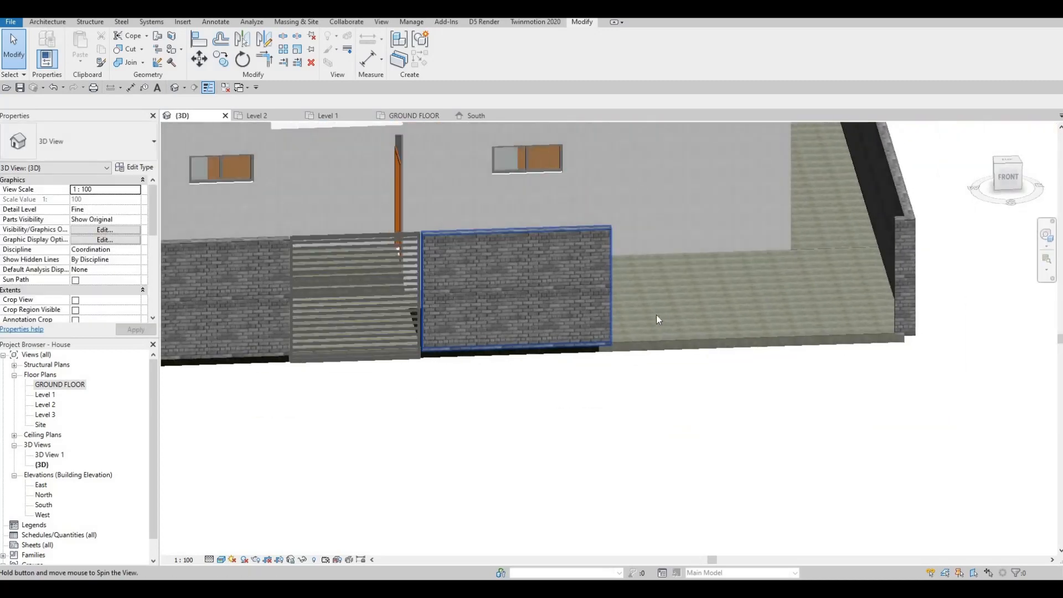
pyautogui.click(407, 269)
pyautogui.click(653, 281)
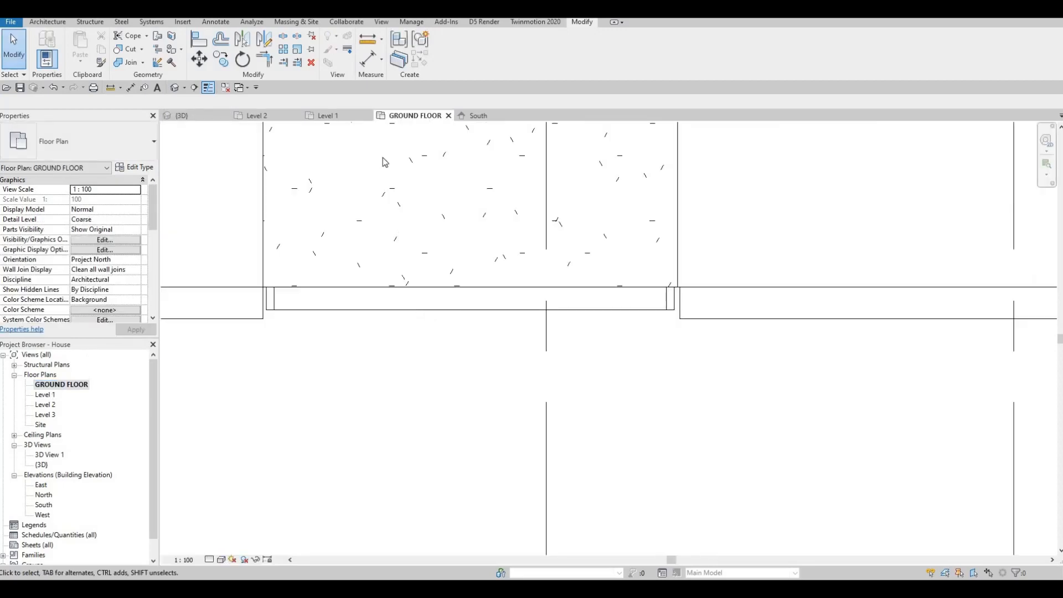
pyautogui.click(476, 116)
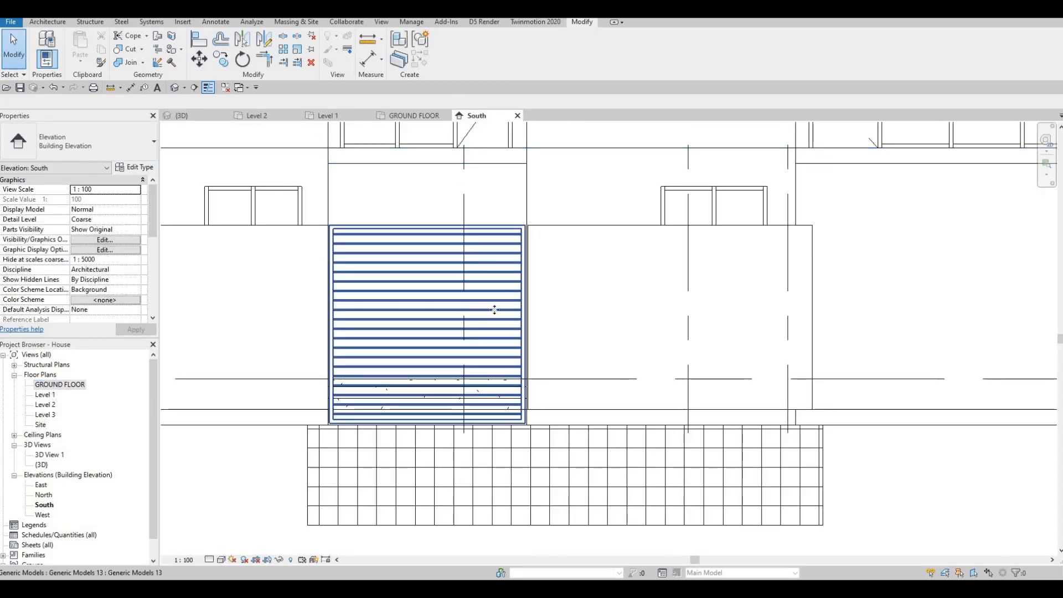
# Open the slatted frame model for in-place editing.
pyautogui.click(526, 250)
pyautogui.scroll(-2, 641, 273)
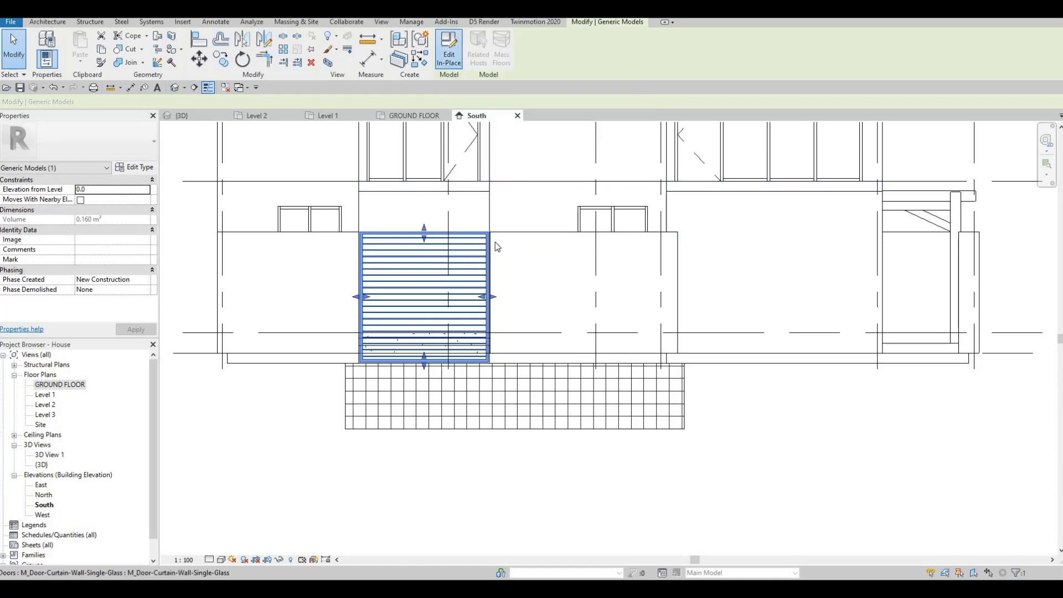
pyautogui.doubleClick(477, 256)
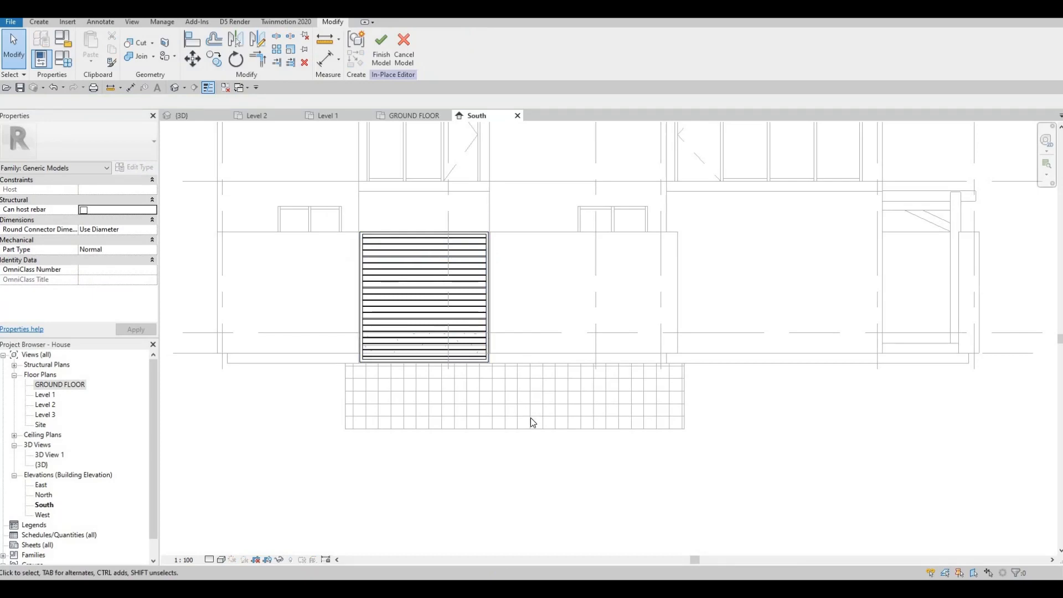
pyautogui.moveTo(324, 205); pyautogui.dragTo(532, 427)
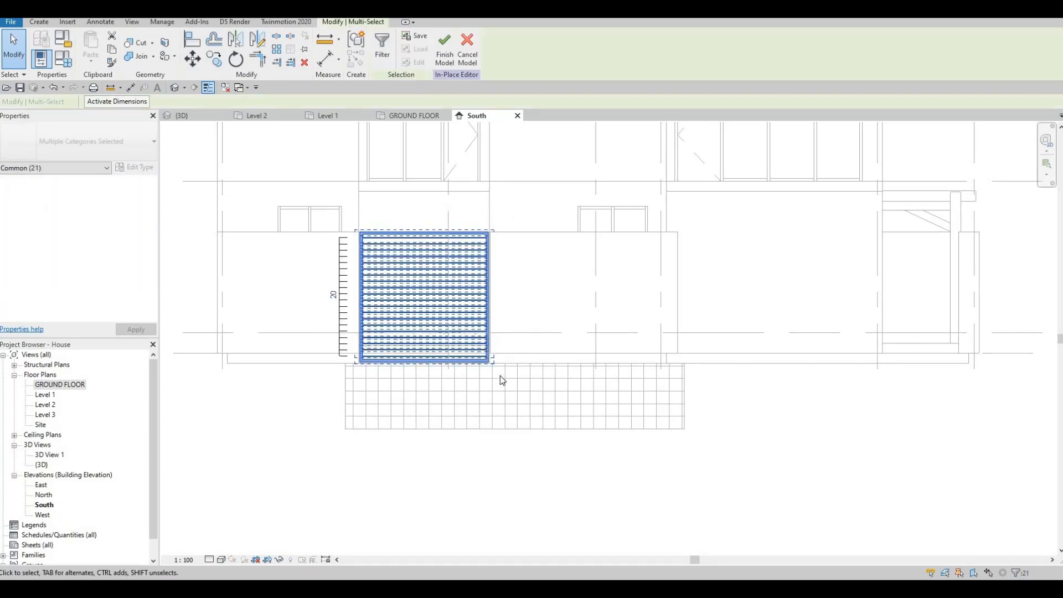
pyautogui.press('o')
pyautogui.scroll(4, 368, 231)
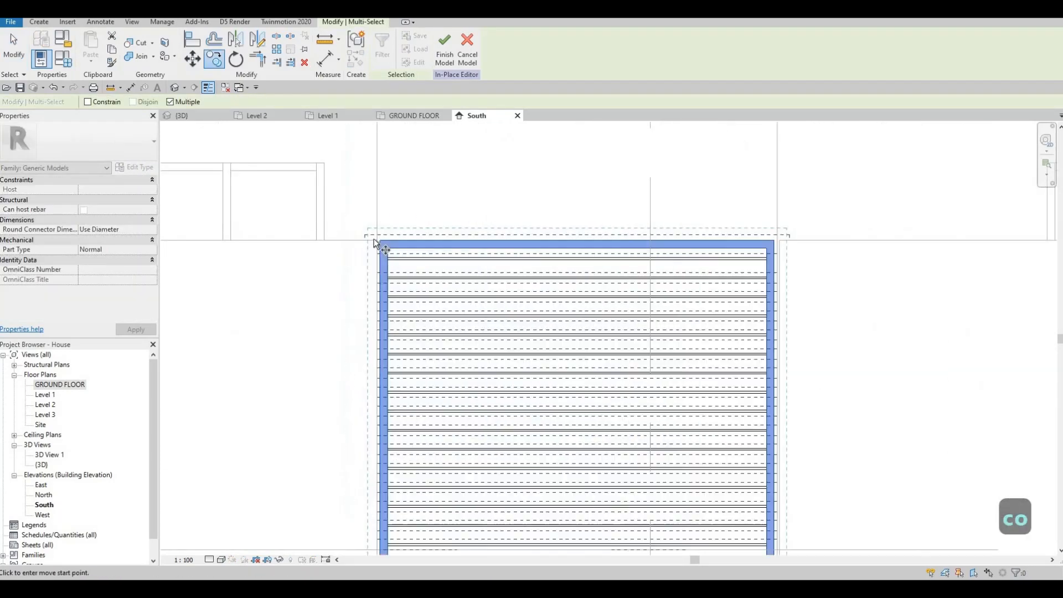
pyautogui.moveTo(814, 254); pyautogui.dragTo(183, 286, button='middle')
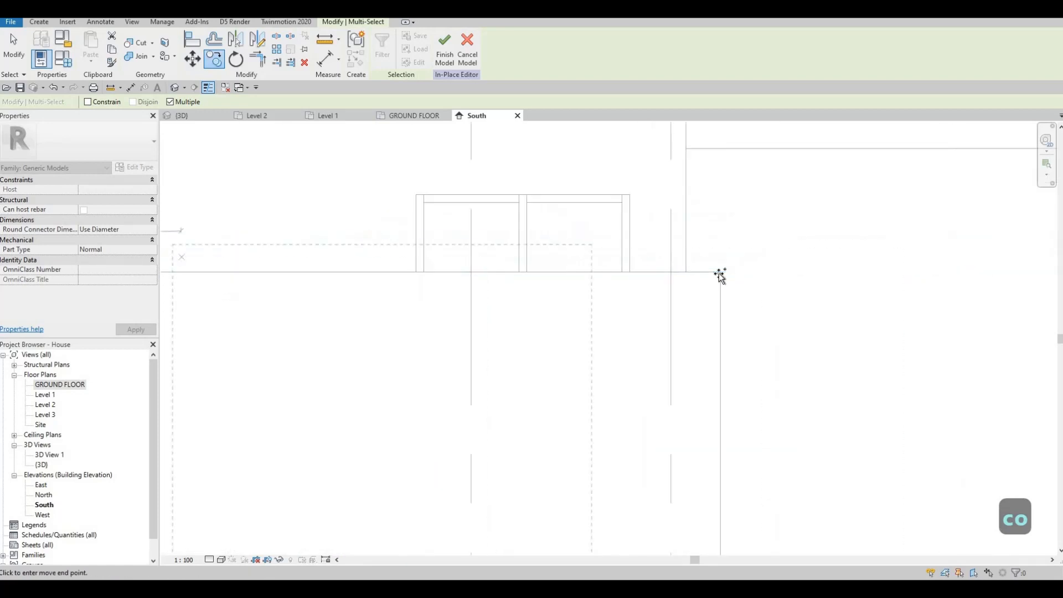
pyautogui.click(721, 273)
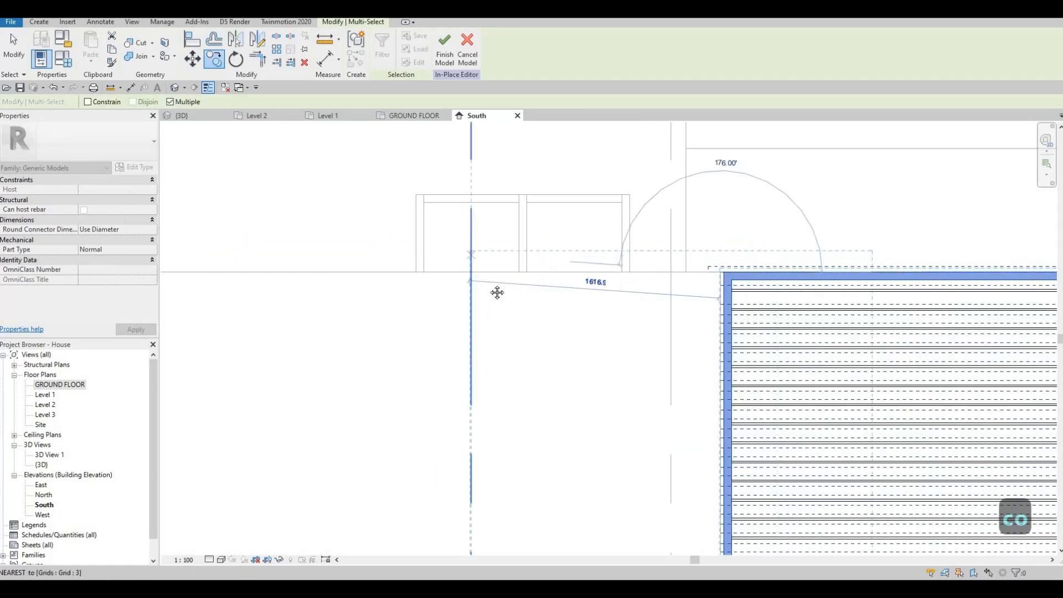
pyautogui.scroll(-4, 487, 280)
pyautogui.moveTo(542, 254); pyautogui.dragTo(347, 227, button='middle')
pyautogui.press('Escape')
pyautogui.press('Escape')
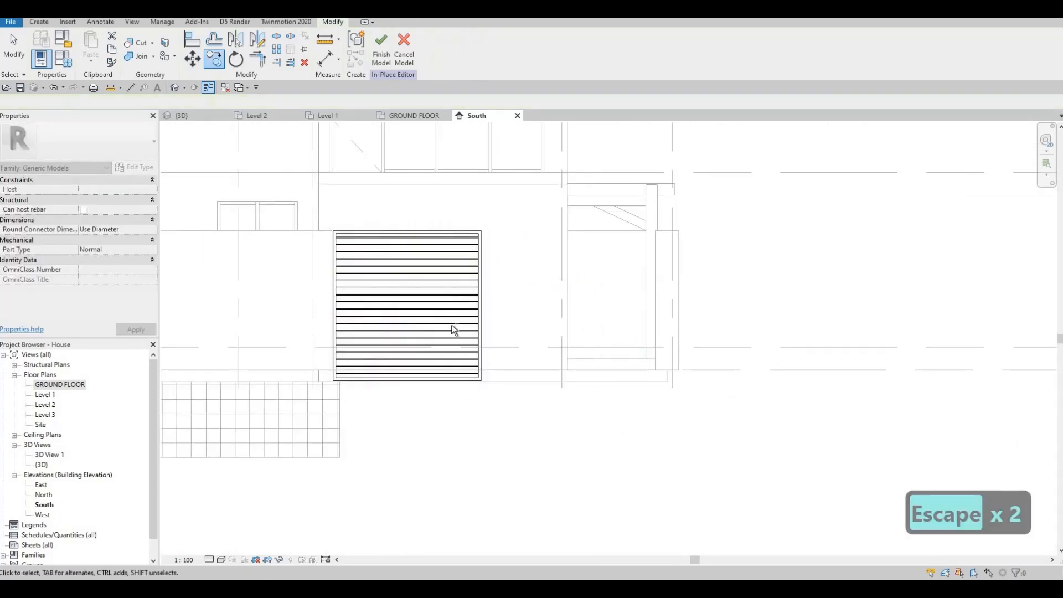
# Copy all the frame and slat elements to the adjacent opening on the right.
pyautogui.moveTo(308, 207); pyautogui.dragTo(501, 420)
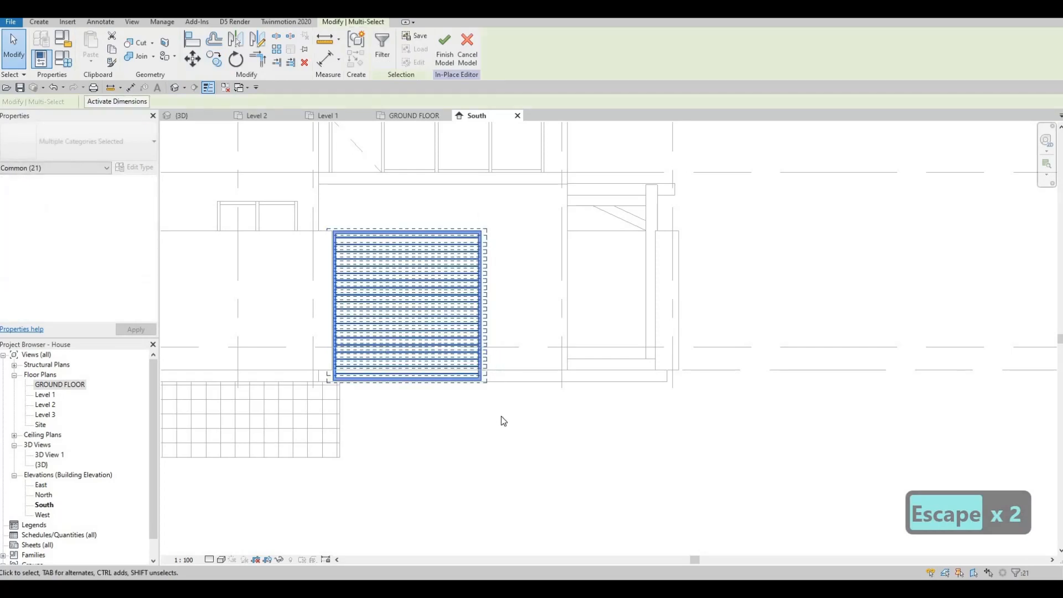
pyautogui.press('c')
pyautogui.press('o')
pyautogui.scroll(3, 506, 226)
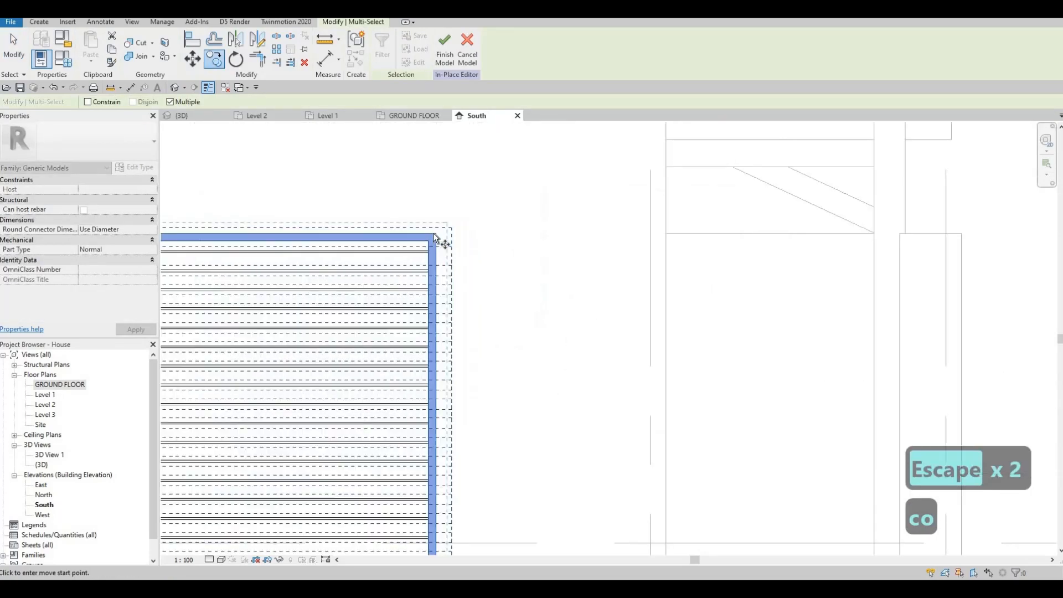
pyautogui.moveTo(517, 238); pyautogui.dragTo(412, 238, button='middle')
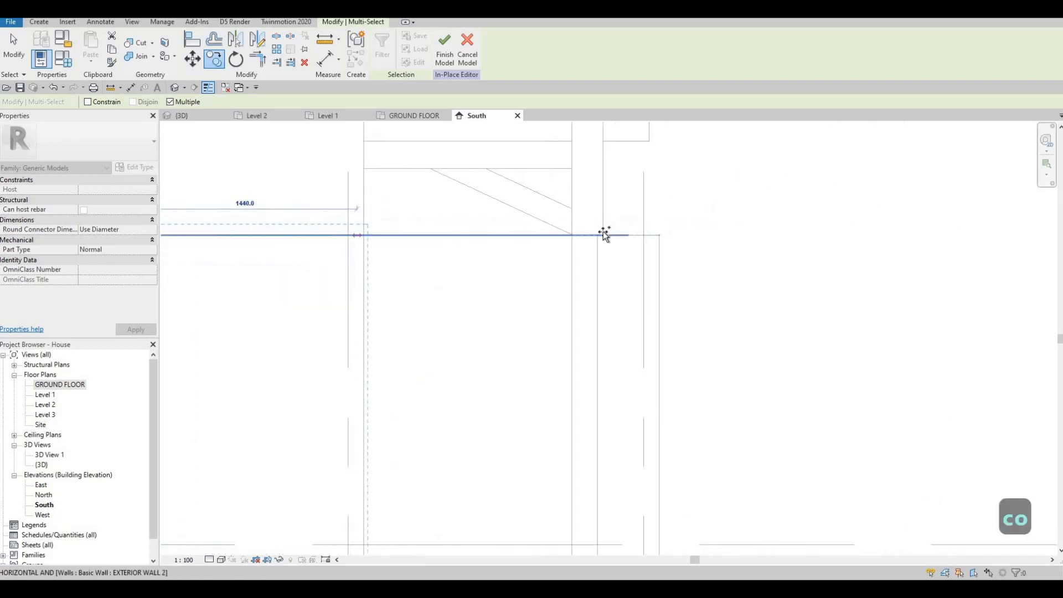
pyautogui.scroll(4, 608, 240)
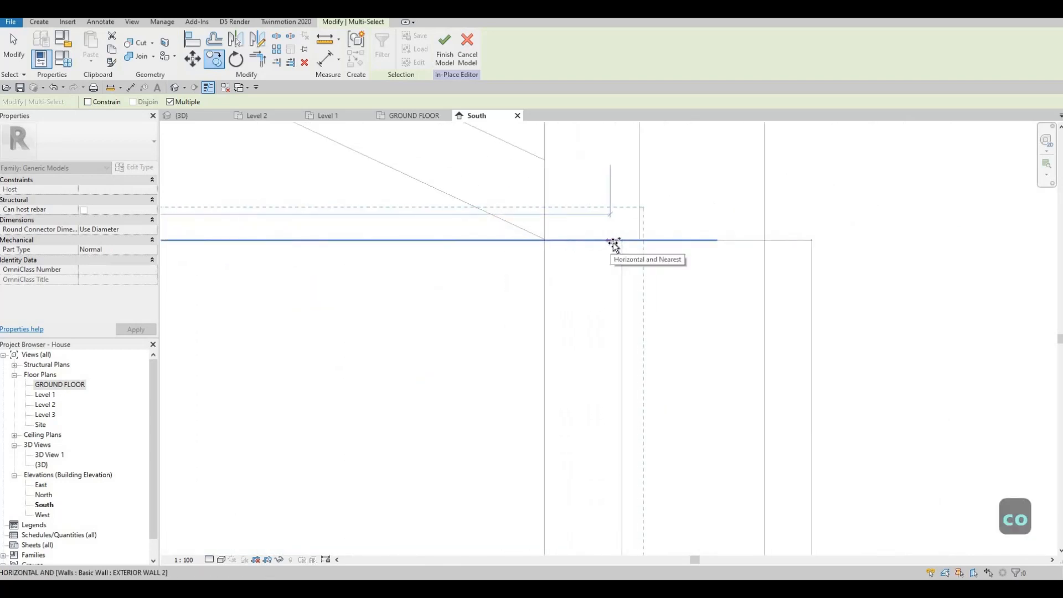
pyautogui.click(607, 261)
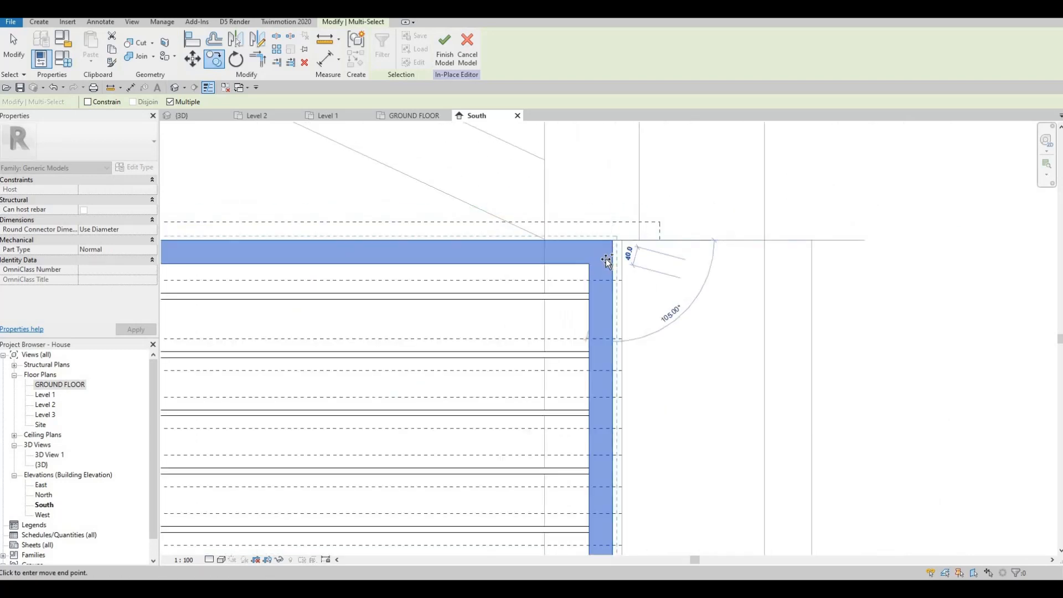
pyautogui.press('Escape')
pyautogui.press('Escape')
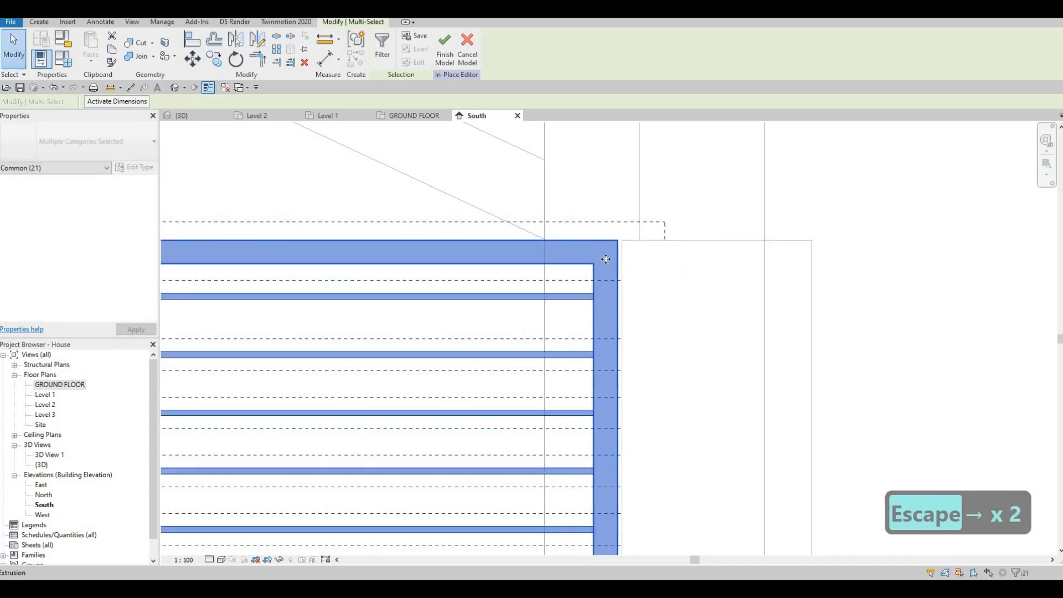
pyautogui.scroll(-6, 453, 293)
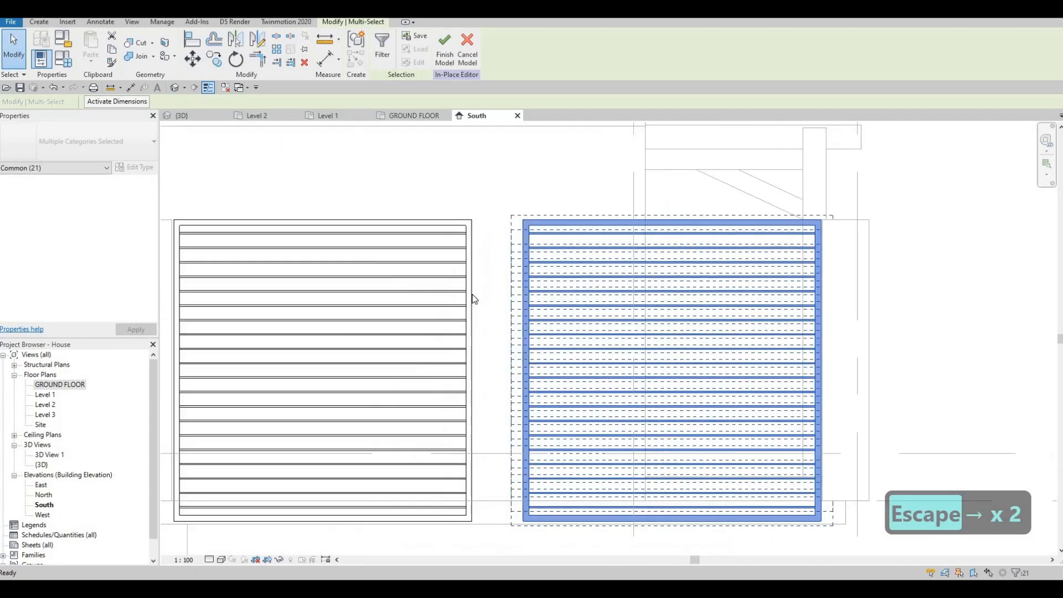
pyautogui.press('Escape')
# Select the original frame's outer extrusion and try resizing its side with the shape handle.
pyautogui.scroll(3, 533, 244)
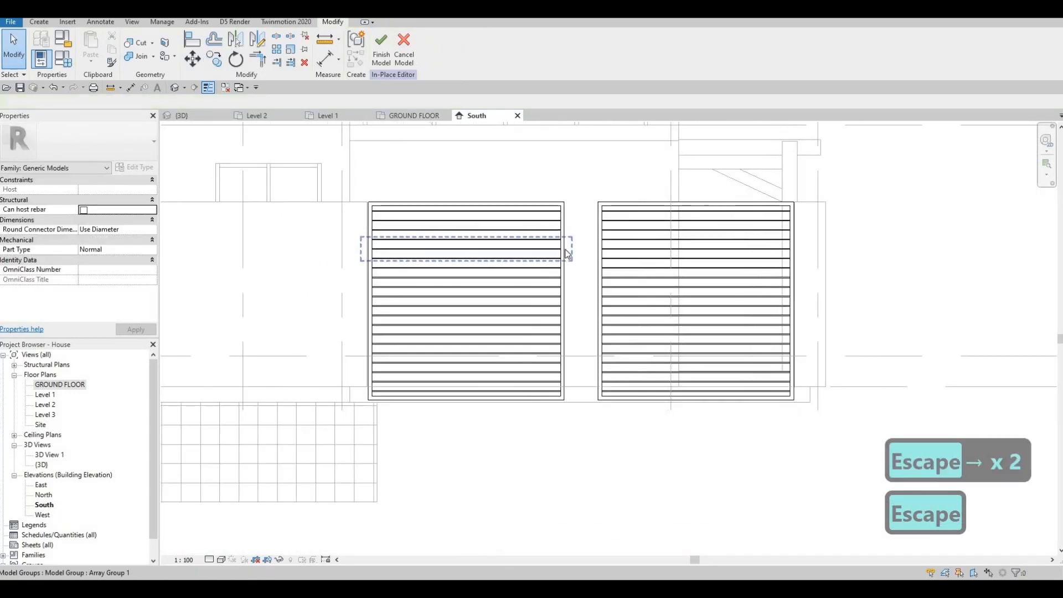
pyautogui.click(565, 275)
pyautogui.scroll(3, 554, 282)
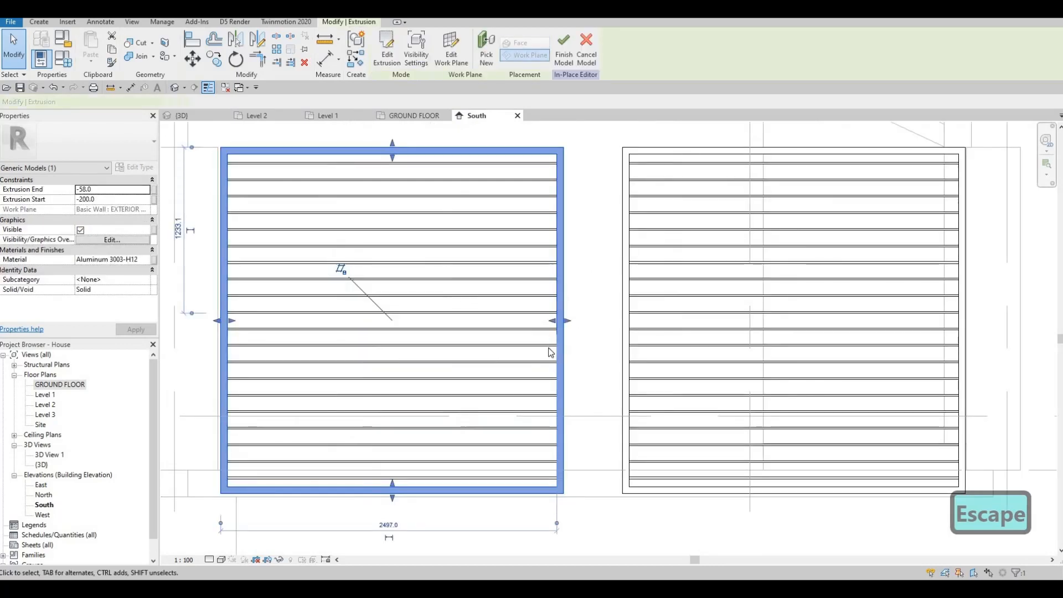
pyautogui.moveTo(534, 364); pyautogui.dragTo(531, 371, button='middle')
pyautogui.scroll(1, 528, 354)
pyautogui.moveTo(562, 336); pyautogui.dragTo(529, 353, button='middle')
pyautogui.scroll(-2, 530, 354)
pyautogui.scroll(1, 530, 351)
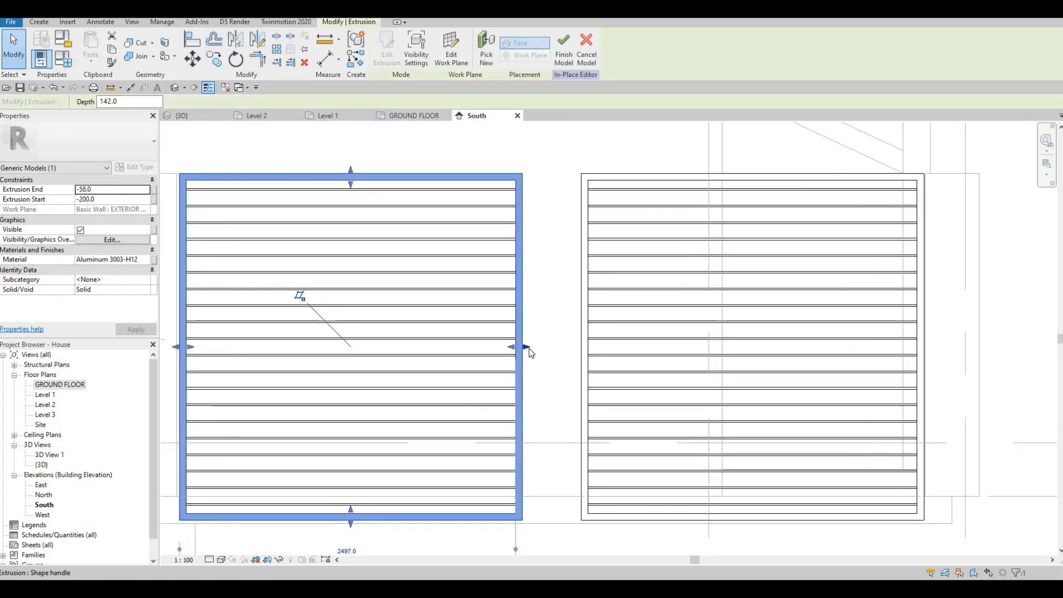
pyautogui.press('Escape')
pyautogui.press('Escape')
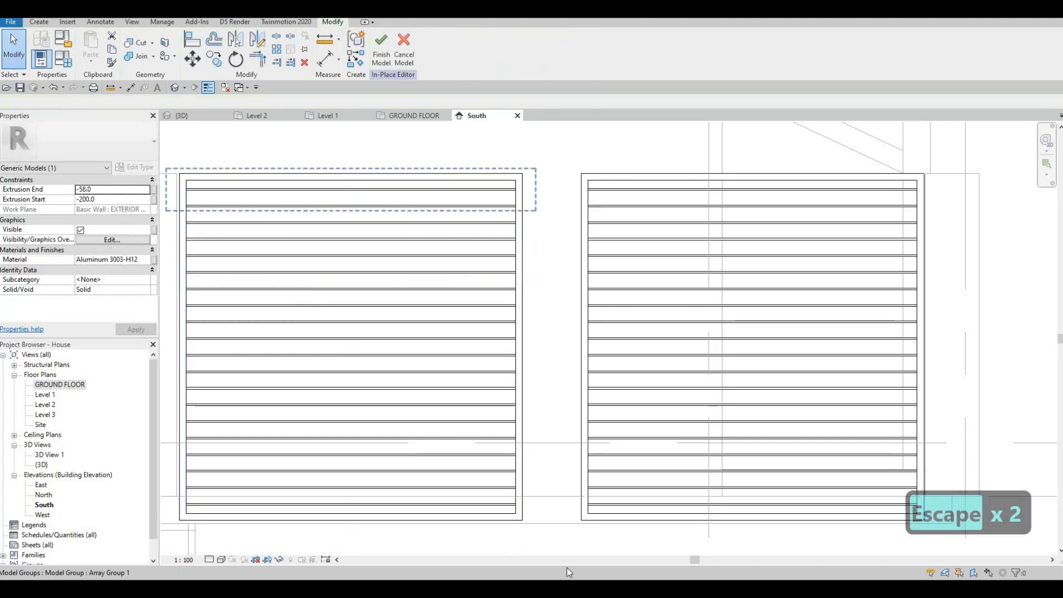
pyautogui.press('Escape')
pyautogui.click(490, 298)
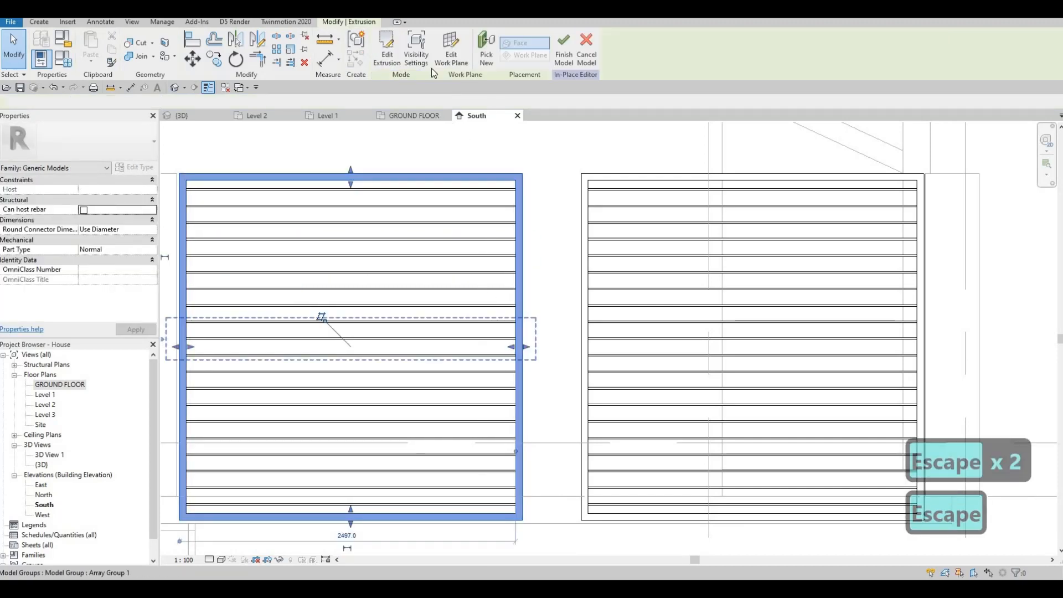
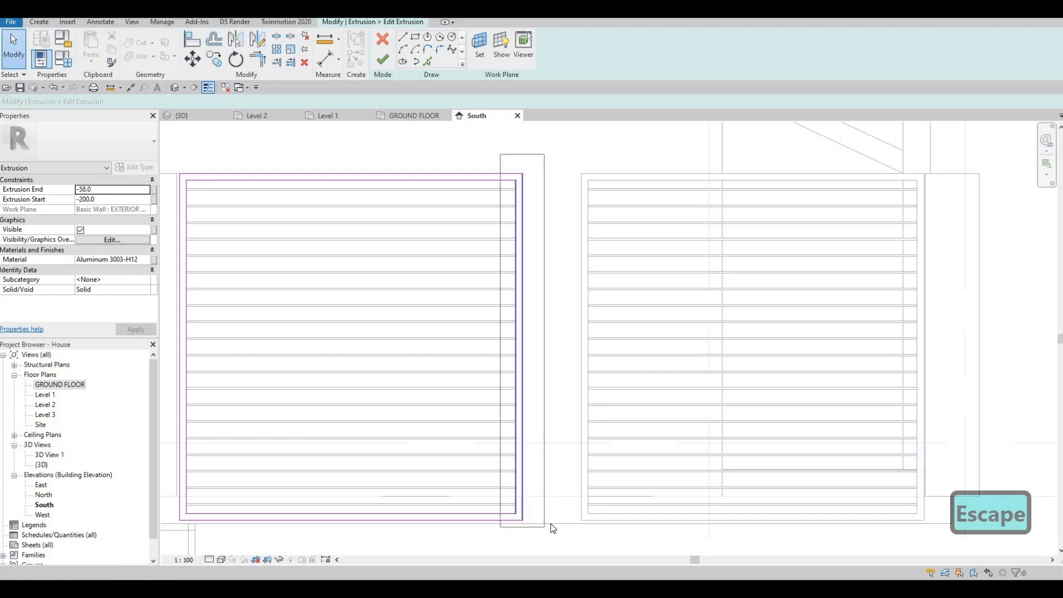
# Nudge the original frame's right sketch edges rightward to widen the frame, then finish the extrusion sketch.
pyautogui.press('Right')
pyautogui.press('Right')
pyautogui.press('Right')
pyautogui.press('Right')
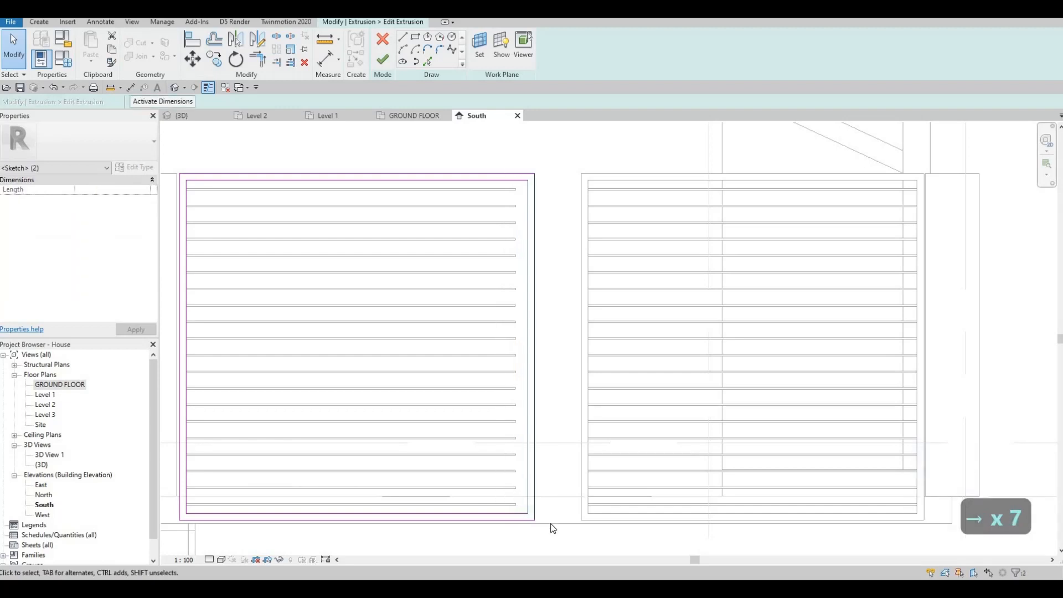
pyautogui.press('Right')
pyautogui.press('Right')
pyautogui.press('Right')
pyautogui.press('Right')
pyautogui.press('Right')
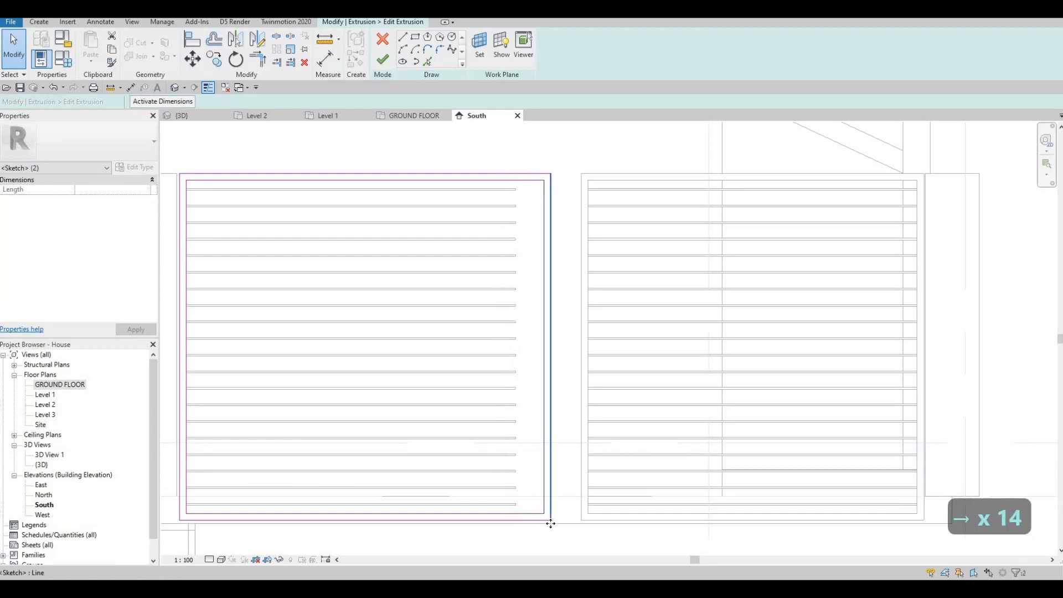
pyautogui.press('Right')
pyautogui.press('Right')
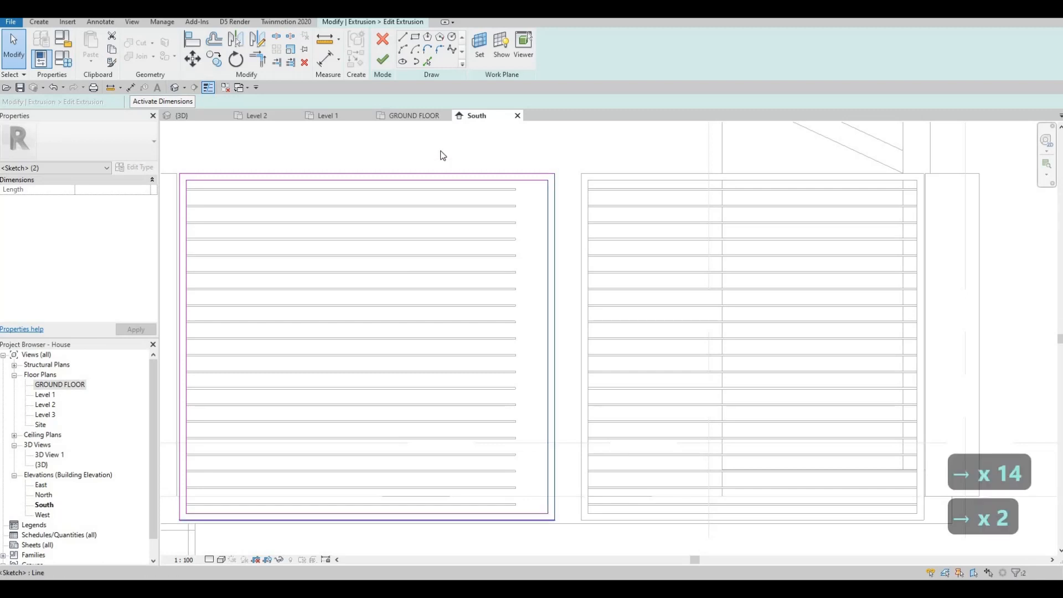
pyautogui.click(387, 57)
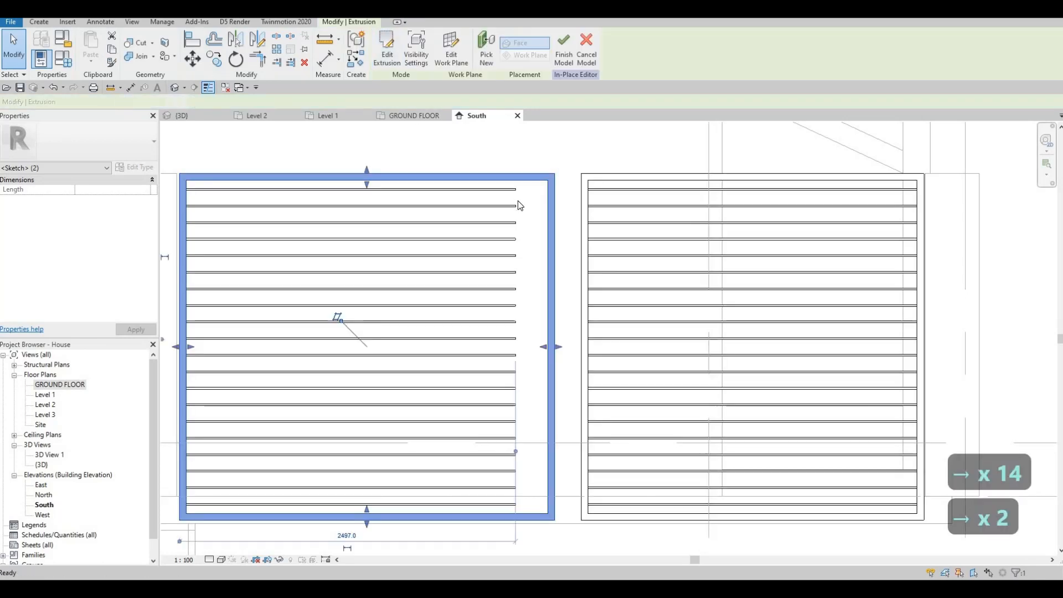
# Edit the slat array group and lengthen the first slat's right end with its shape handle, then leave the editors.
pyautogui.click(518, 192)
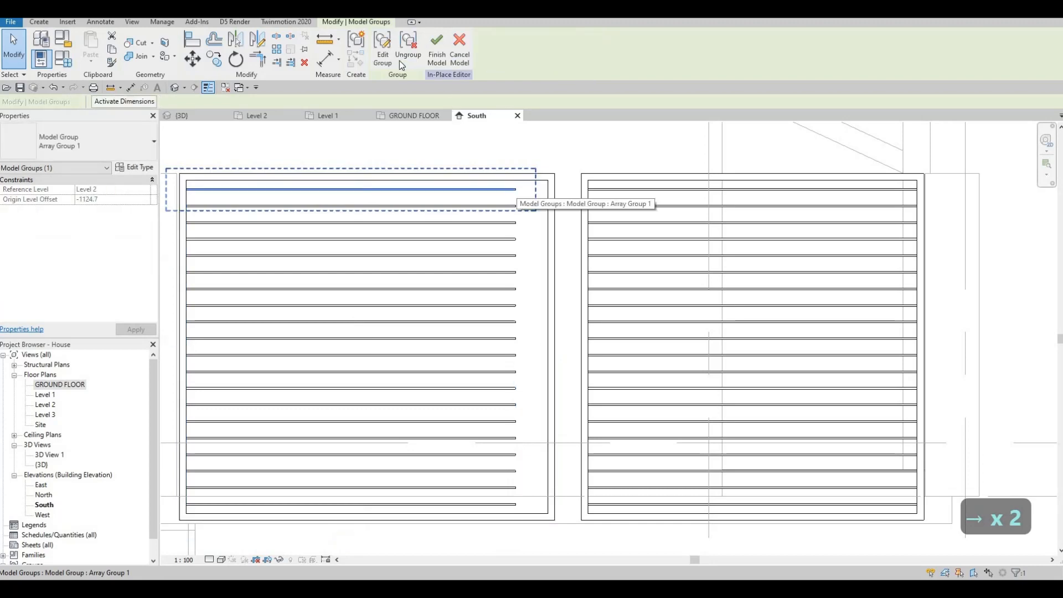
pyautogui.scroll(2, 552, 191)
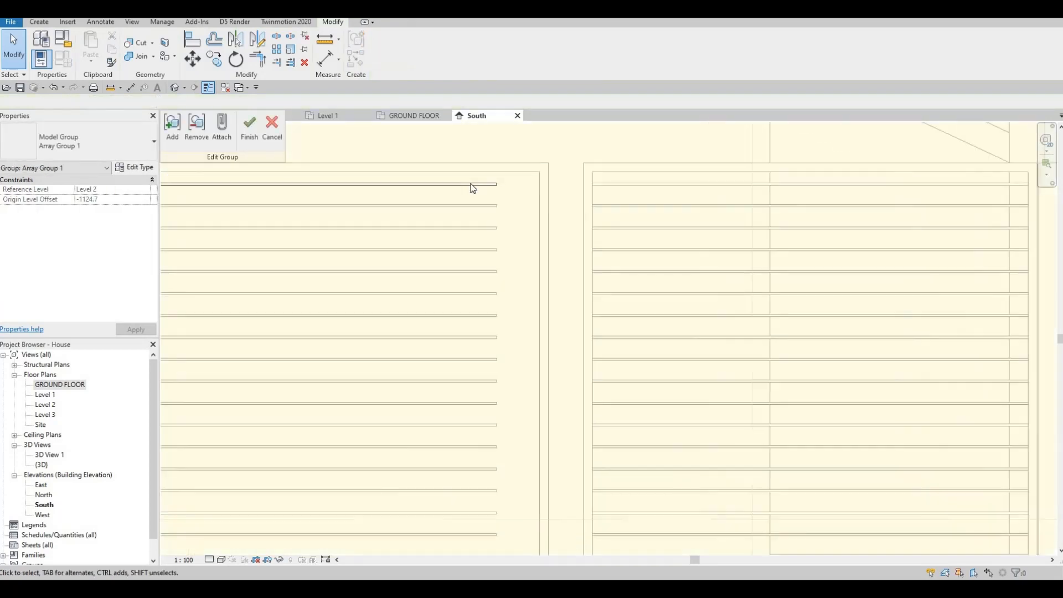
pyautogui.click(487, 192)
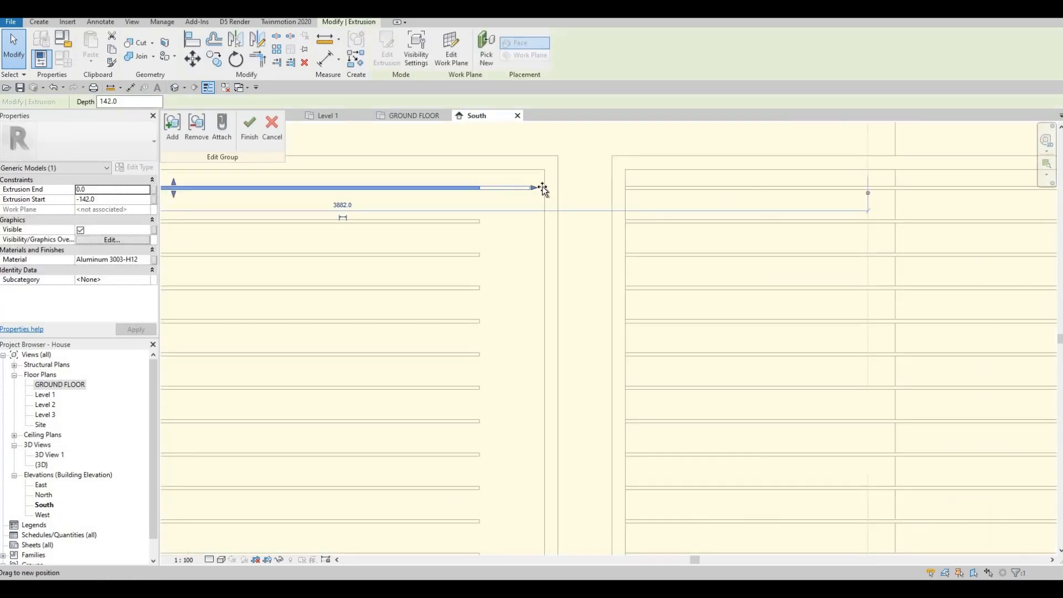
pyautogui.moveTo(543, 188); pyautogui.dragTo(549, 188)
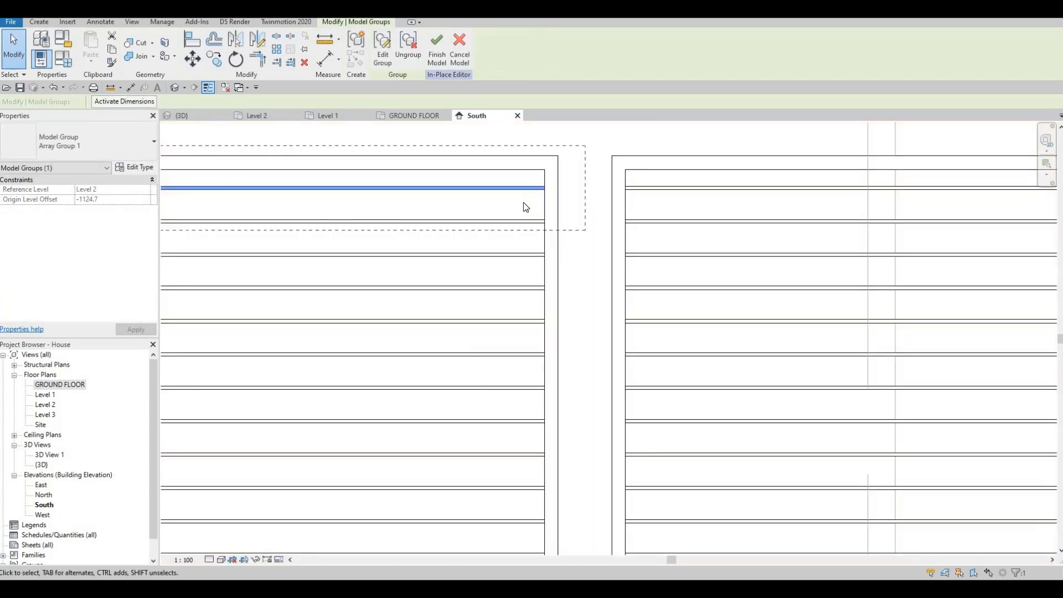
pyautogui.scroll(-3, 524, 207)
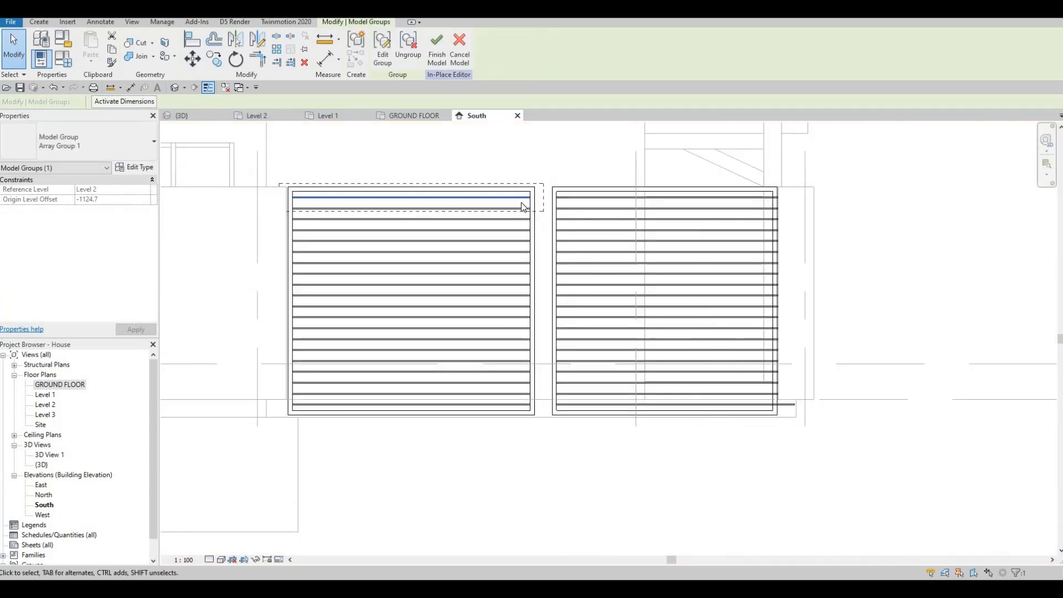
pyautogui.click(593, 220)
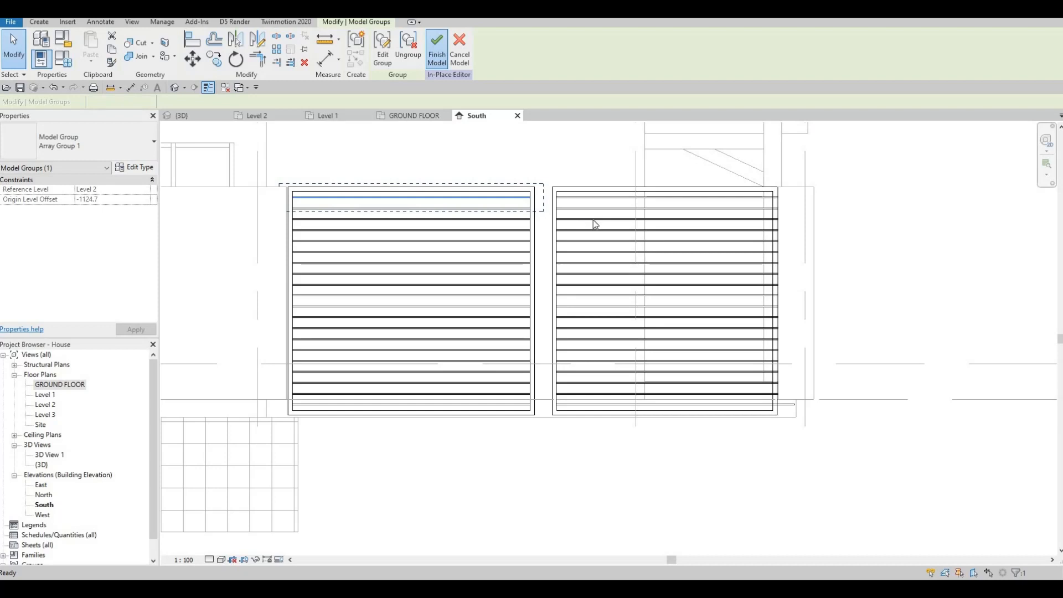
pyautogui.press('Escape')
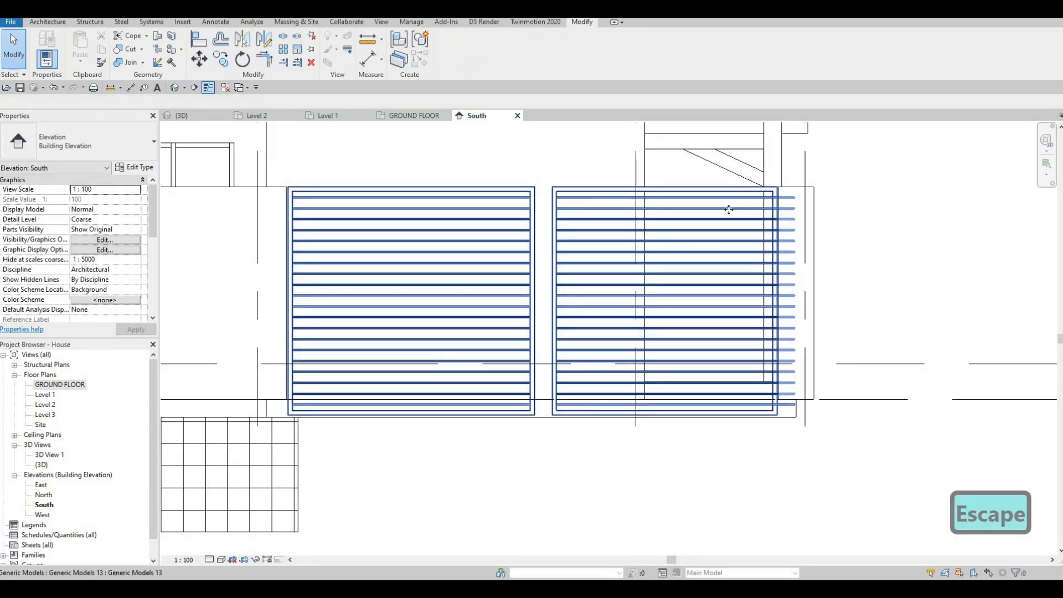
# Open the copied frame model for in-place editing and enter its outer frame extrusion sketch.
pyautogui.click(786, 244)
pyautogui.scroll(2, 451, 237)
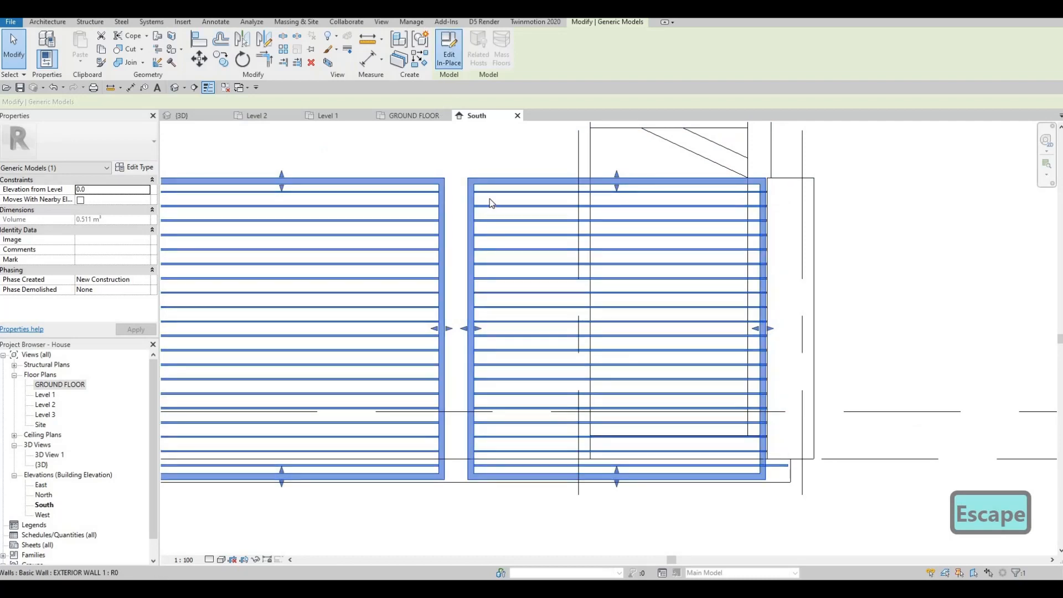
pyautogui.doubleClick(487, 191)
pyautogui.click(486, 187)
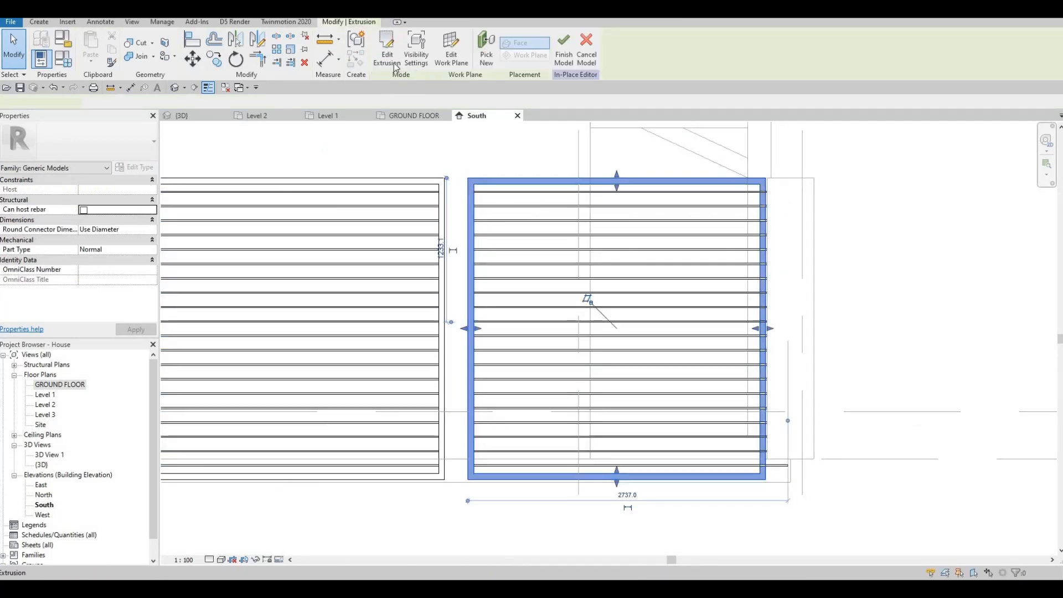
pyautogui.doubleClick(490, 270)
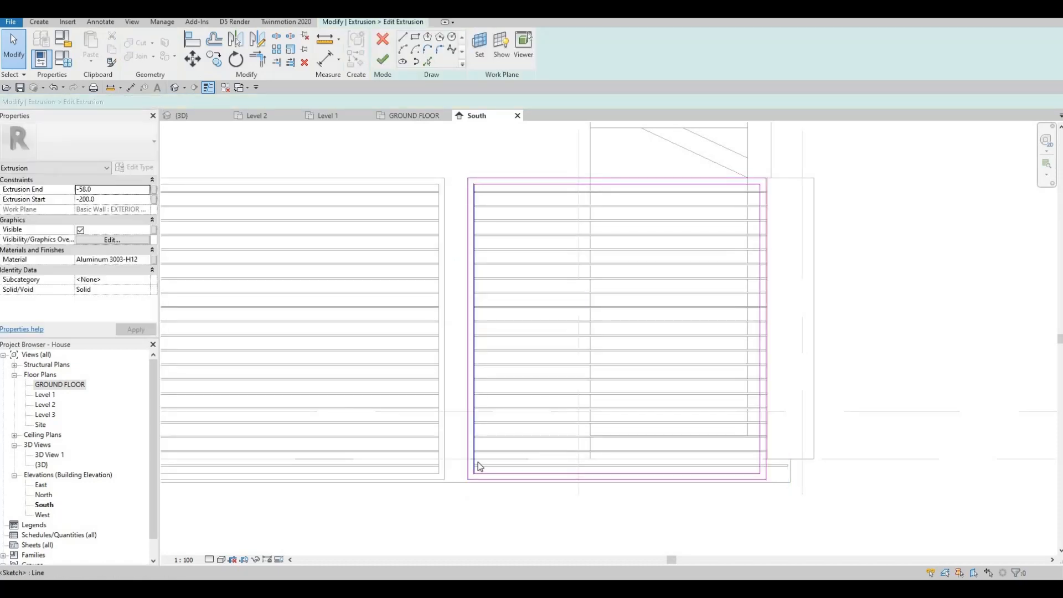
# Select the copied frame's left sketch edges, nudge them leftward, and finish the extrusion sketch.
pyautogui.moveTo(451, 157); pyautogui.dragTo(483, 523)
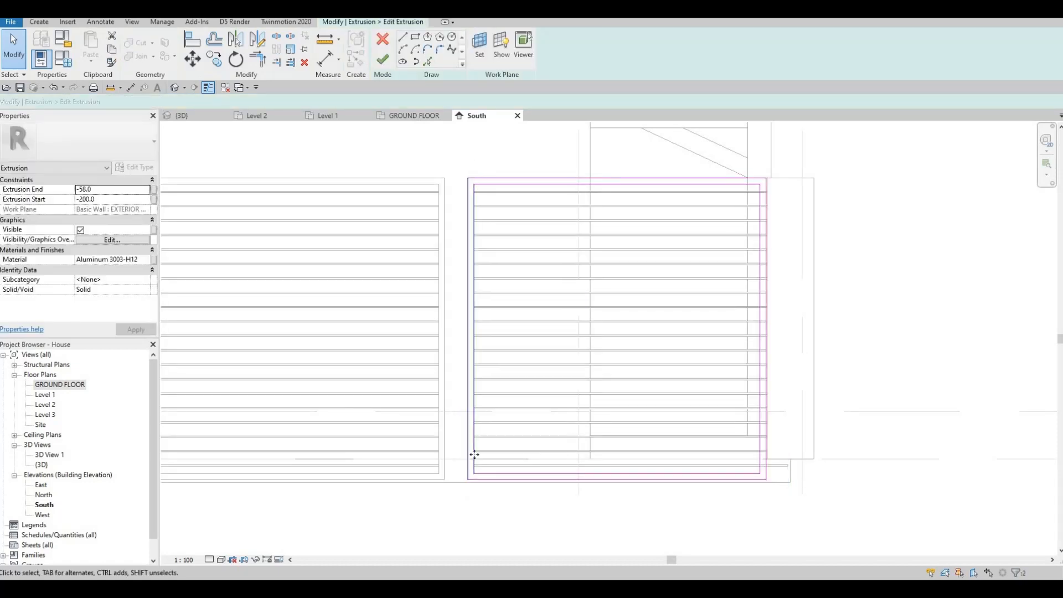
pyautogui.scroll(3, 474, 454)
pyautogui.press('Left')
pyautogui.press('Left')
pyautogui.press('Left')
pyautogui.press('Left')
pyautogui.press('Left')
pyautogui.press('Left')
pyautogui.press('Left')
pyautogui.press('Left')
pyautogui.press('Left')
pyautogui.press('Left')
pyautogui.press('Left')
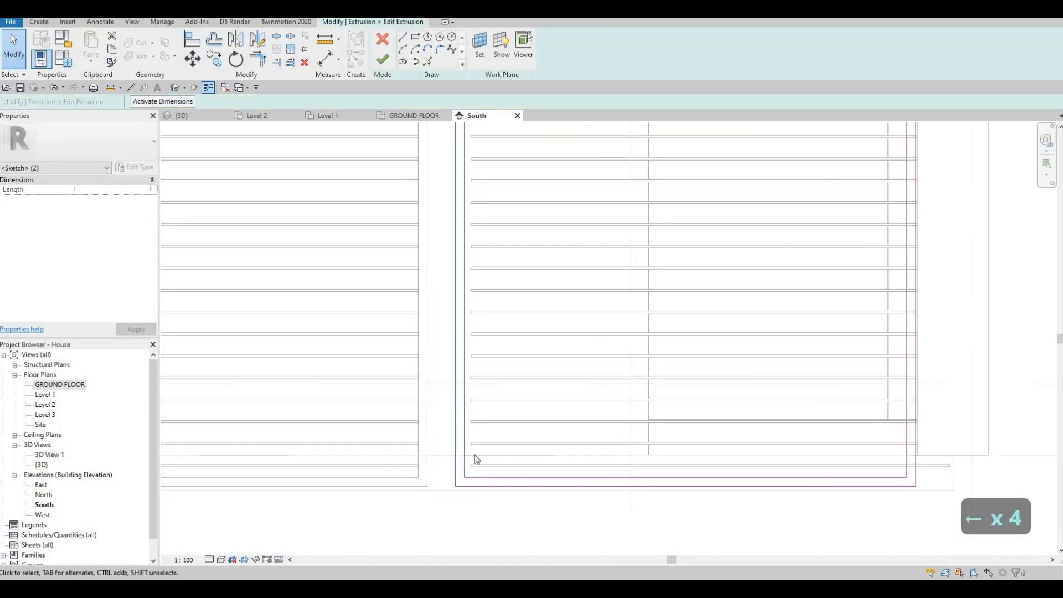
pyautogui.press('Left')
pyautogui.press('Left')
pyautogui.press('Left')
pyautogui.press('Left')
pyautogui.press('Left')
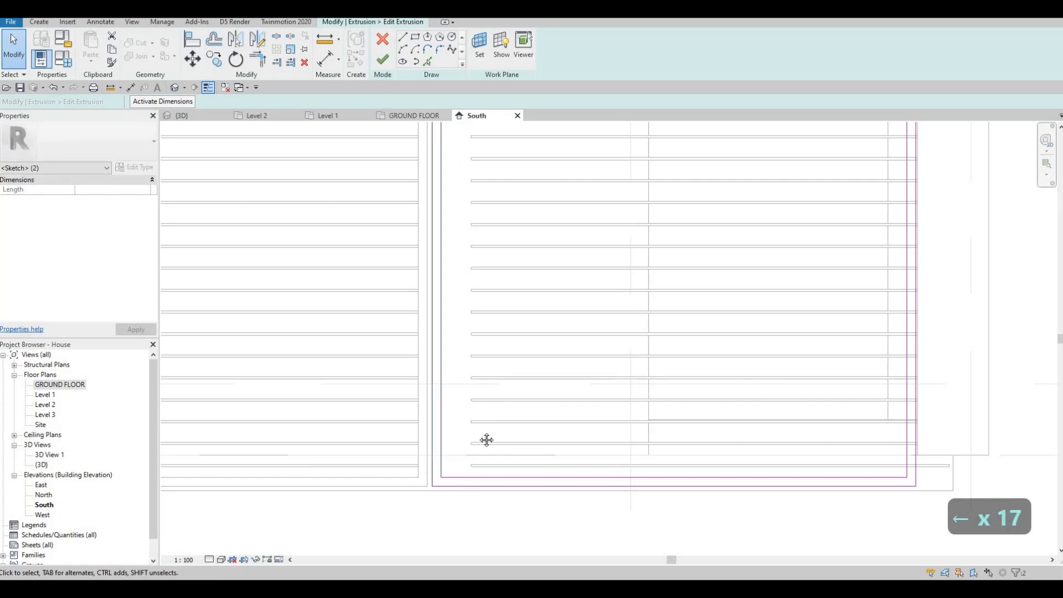
pyautogui.scroll(-3, 486, 439)
pyautogui.scroll(3, 441, 186)
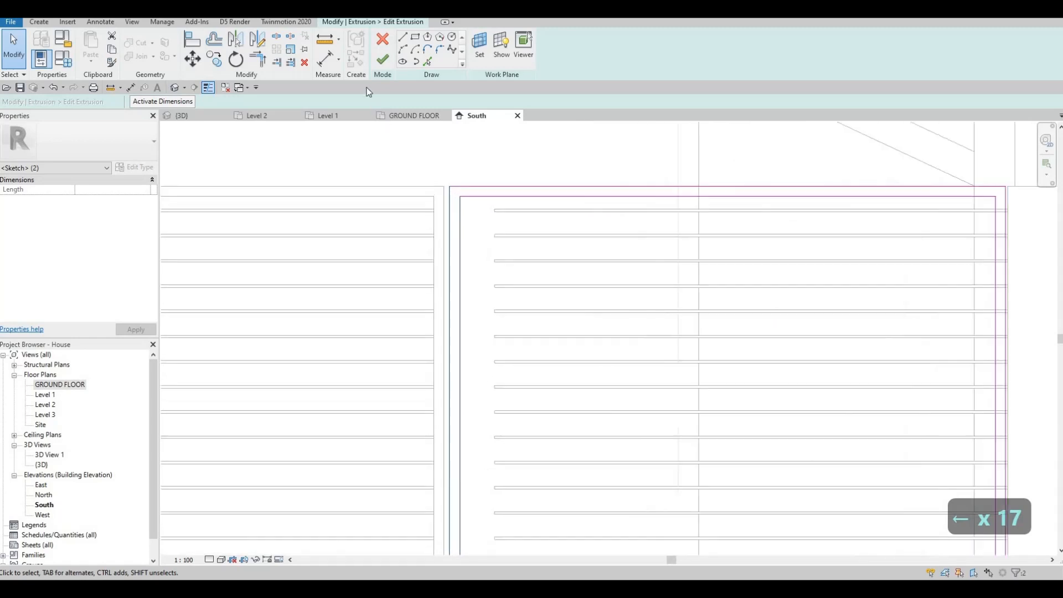
pyautogui.click(383, 60)
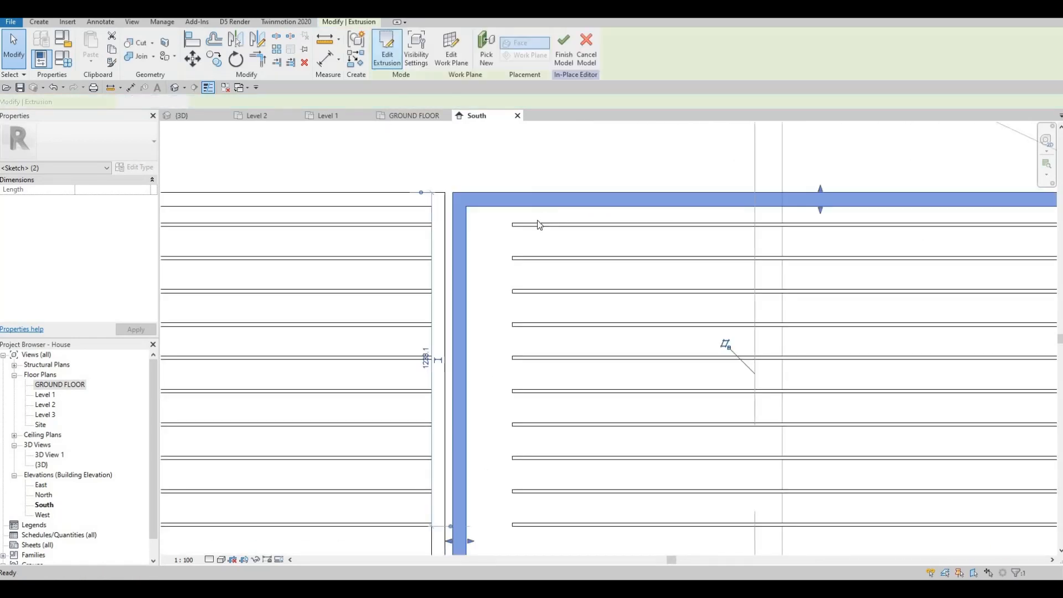
# Edit the copied slat array group and extend the first slat's left end with its shape handle.
pyautogui.click(508, 206)
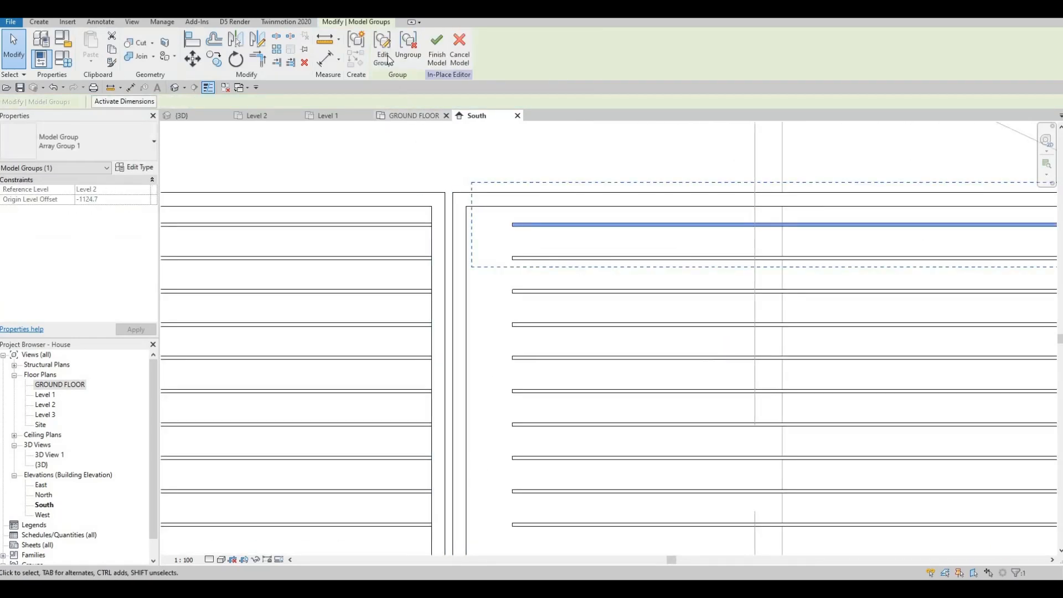
pyautogui.doubleClick(523, 224)
pyautogui.scroll(2, 509, 221)
pyautogui.click(510, 222)
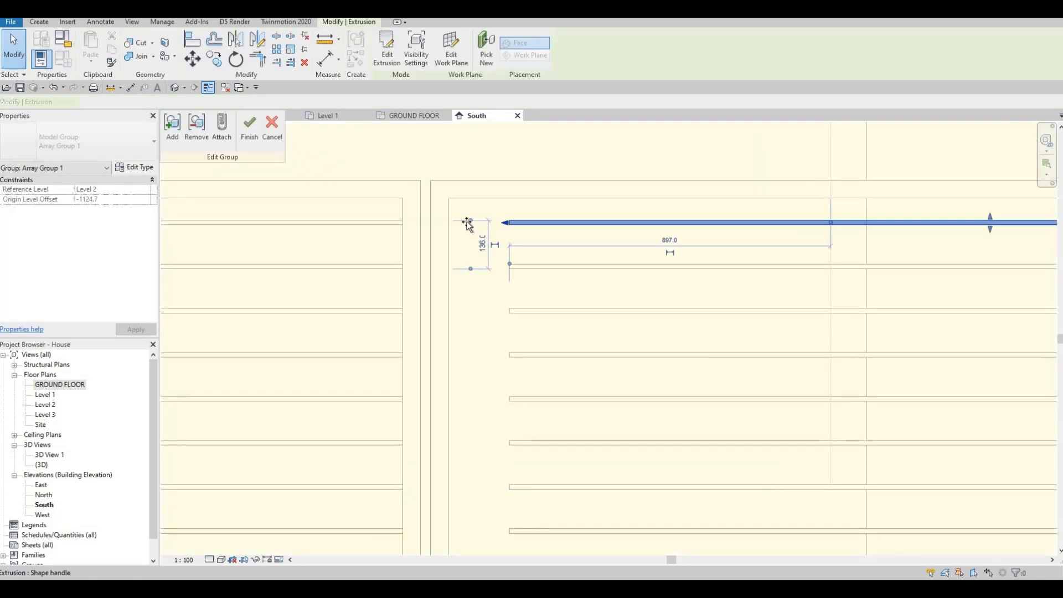
pyautogui.moveTo(454, 221); pyautogui.dragTo(393, 222)
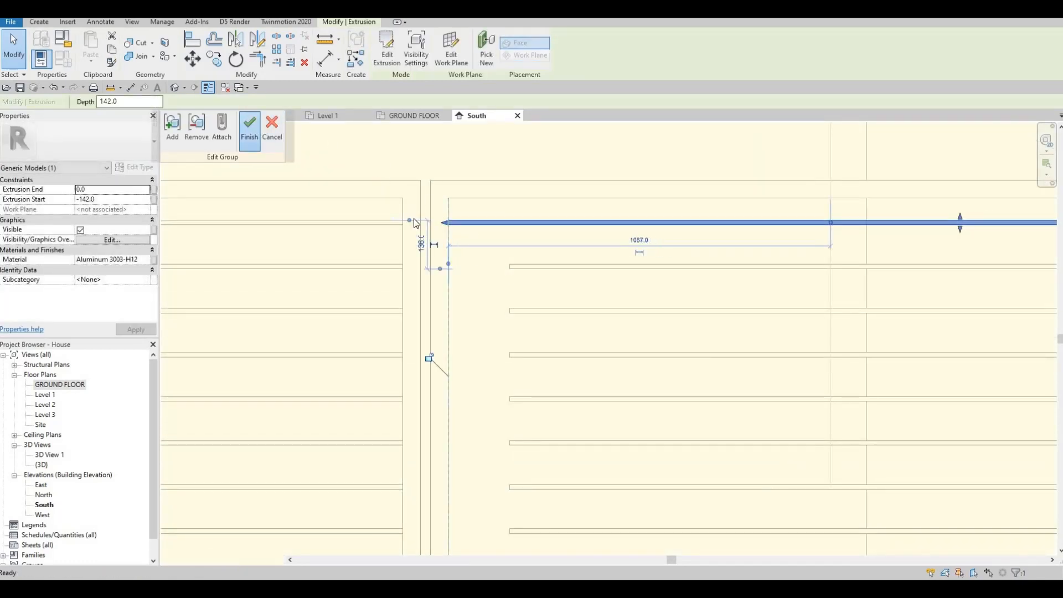
pyautogui.scroll(-3, 687, 273)
pyautogui.moveTo(686, 272); pyautogui.dragTo(511, 253, button='middle')
pyautogui.scroll(-4, 510, 252)
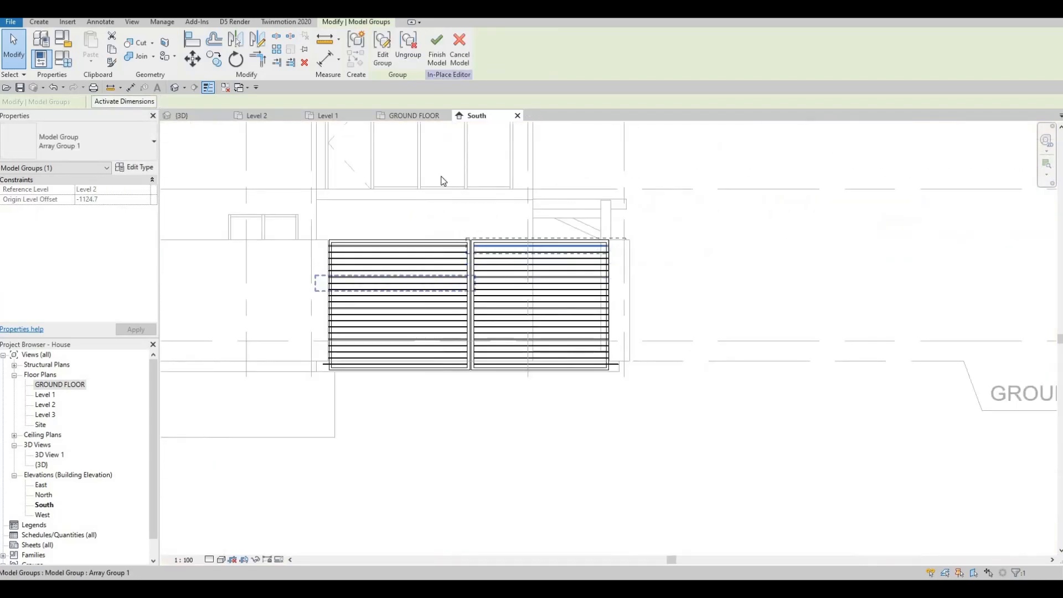
# Finish the in-place model for the copied frame.
pyautogui.moveTo(442, 180); pyautogui.dragTo(584, 143, button='middle')
pyautogui.press('Escape')
pyautogui.moveTo(462, 149); pyautogui.dragTo(510, 160, button='middle')
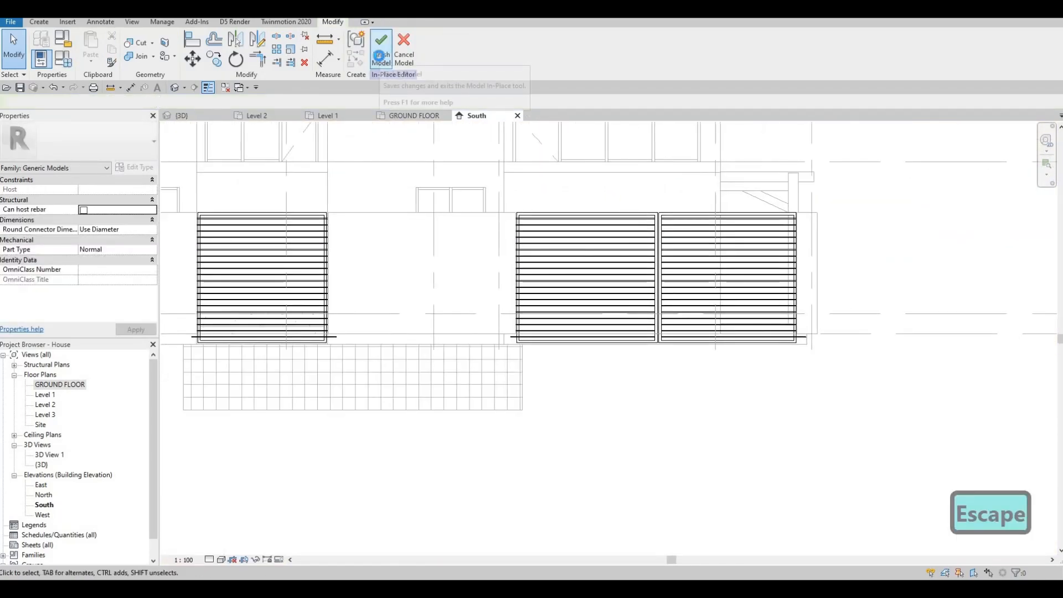
pyautogui.click(379, 56)
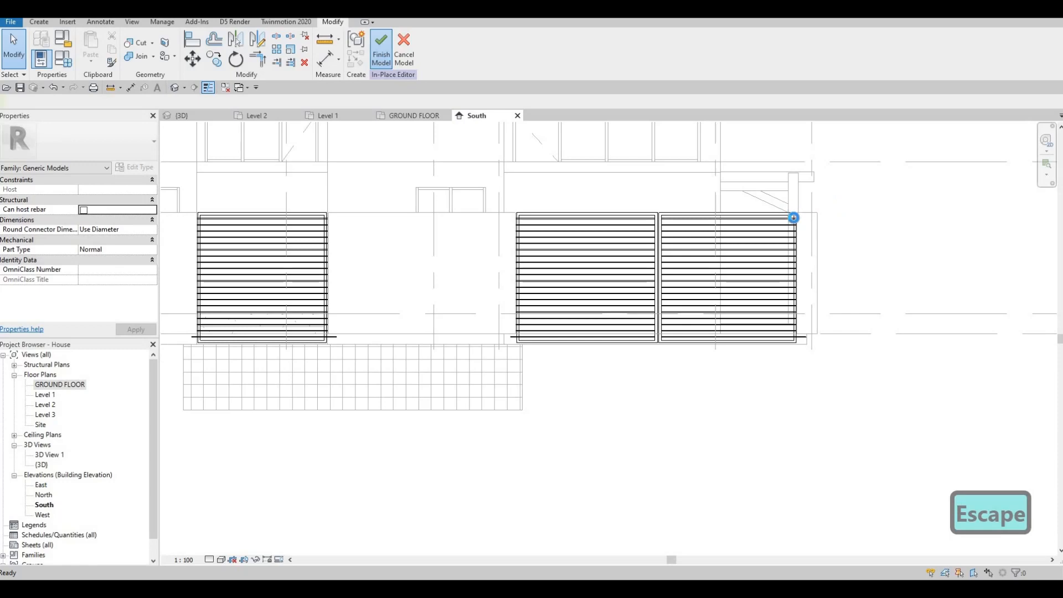
# Inspect how the slat ends meet both frames in the South elevation.
pyautogui.scroll(7, 793, 221)
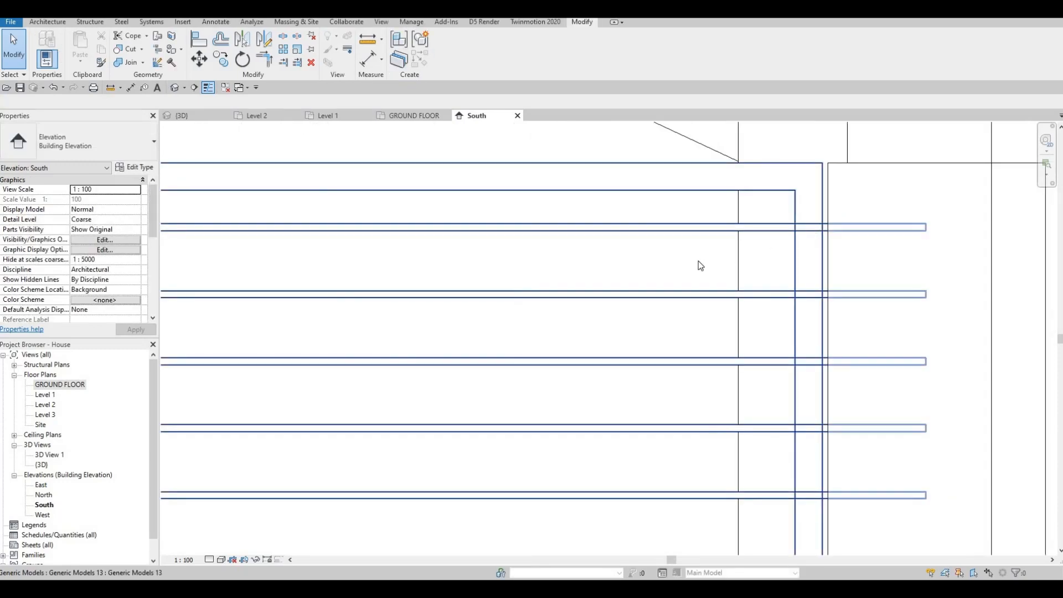
pyautogui.scroll(-4, 787, 226)
pyautogui.press('Escape')
pyautogui.moveTo(734, 244); pyautogui.dragTo(789, 235, button='middle')
pyautogui.scroll(-5, 791, 238)
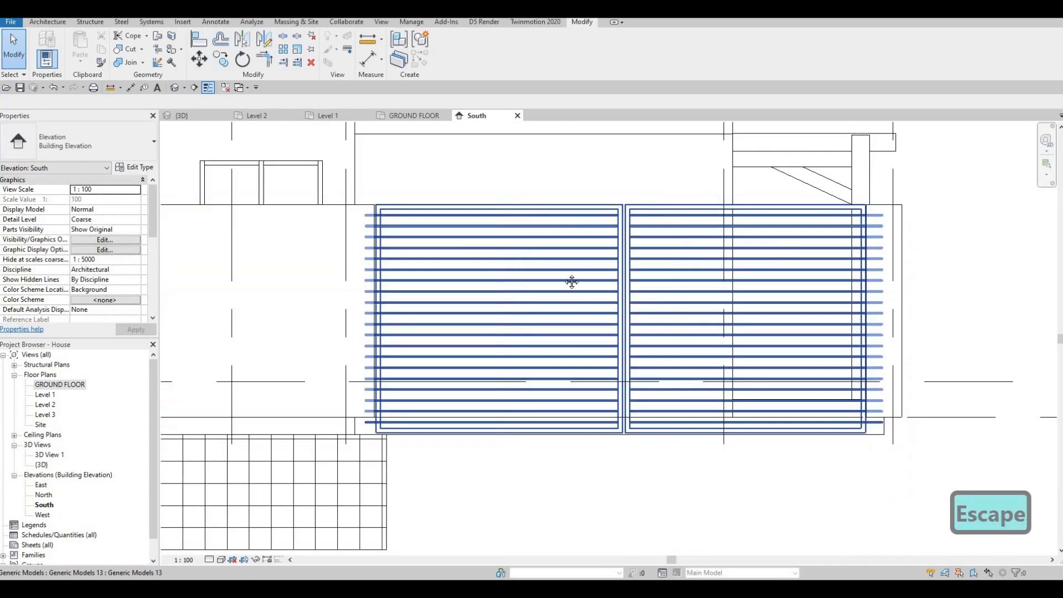
pyautogui.scroll(3, 479, 243)
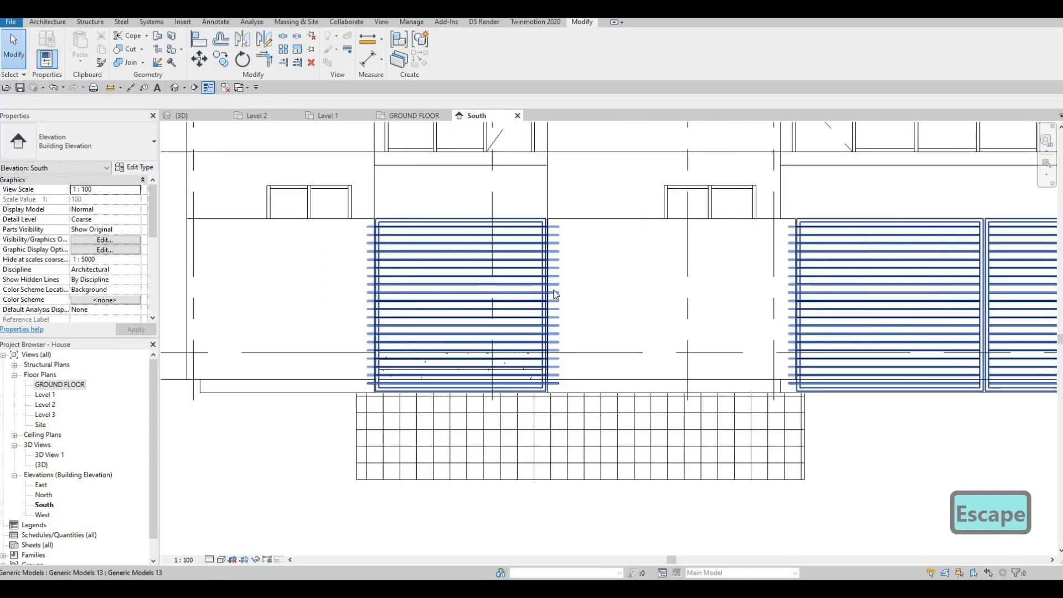
pyautogui.click(554, 290)
pyautogui.press('Escape')
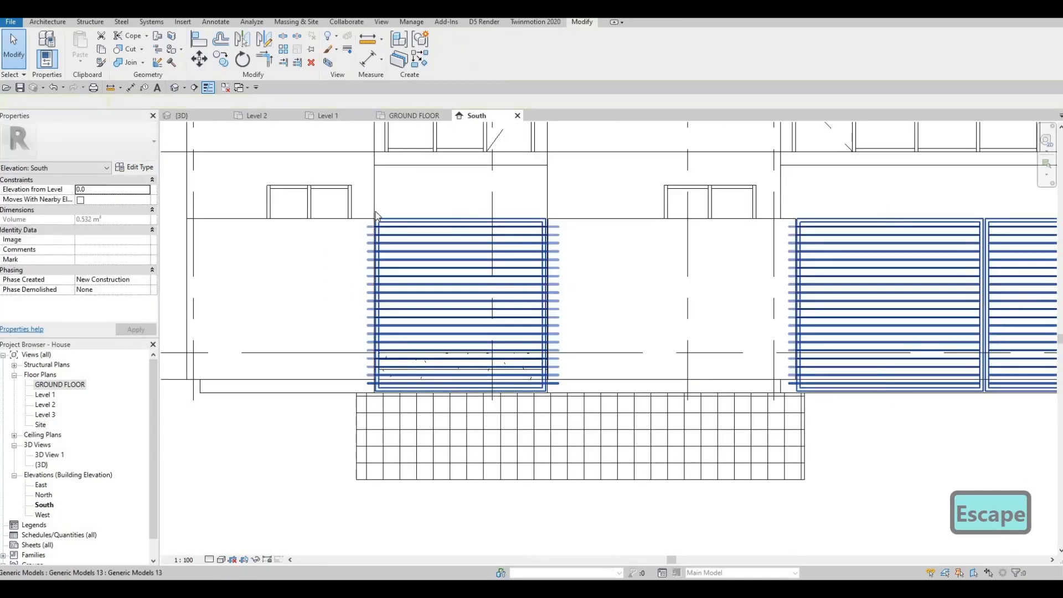
pyautogui.scroll(3, 357, 244)
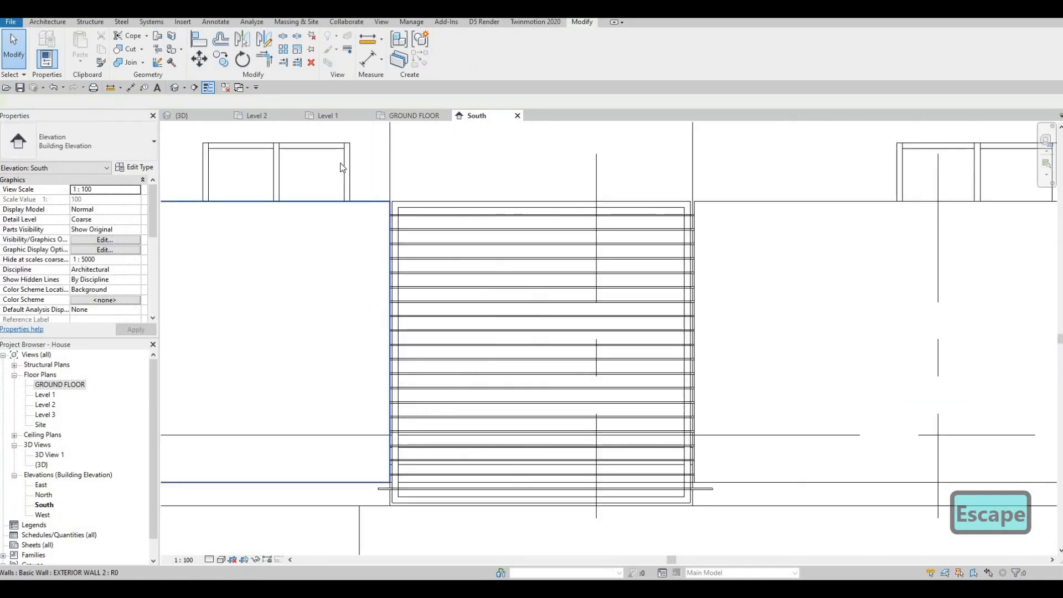
# Switch to the 3D view and inspect the slat ends on the frames.
pyautogui.click(199, 115)
pyautogui.scroll(6, 511, 204)
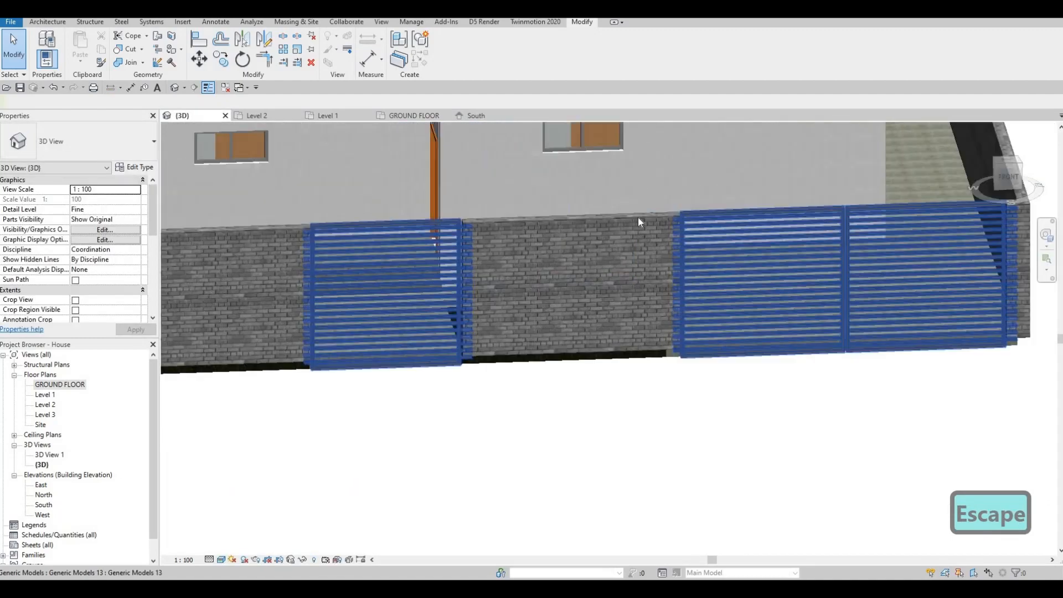
pyautogui.click(510, 204)
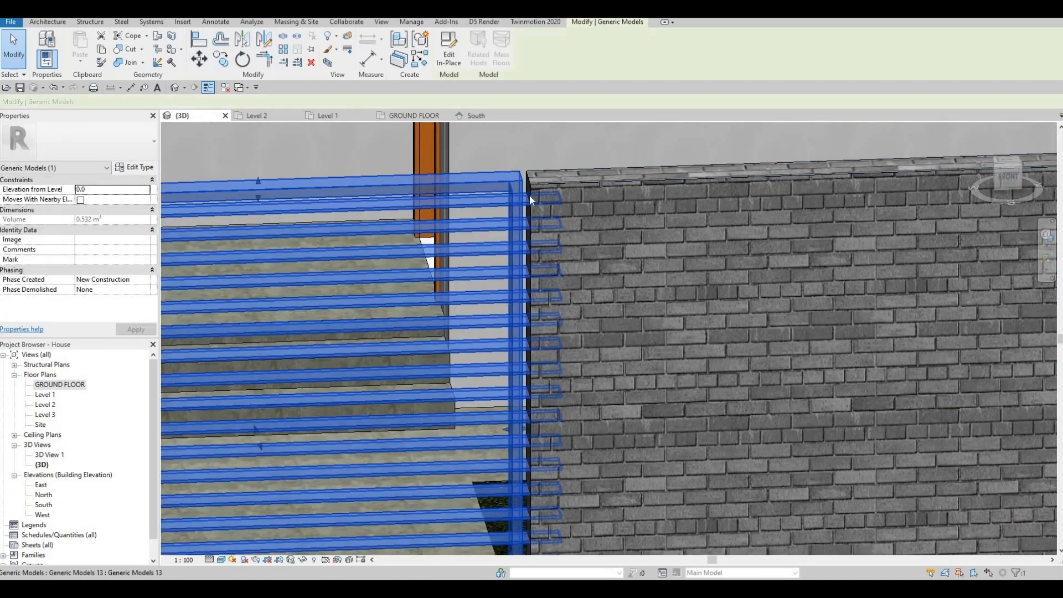
pyautogui.scroll(-5, 514, 200)
pyautogui.scroll(-3, 520, 198)
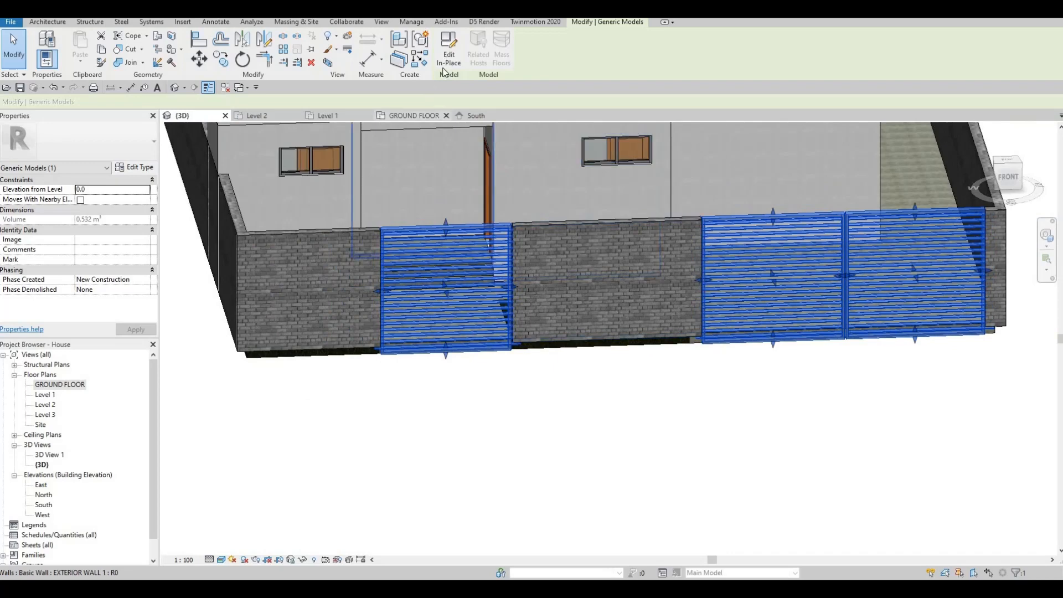
# Open the slatted frame for in-place editing and select its slat array group.
pyautogui.doubleClick(484, 264)
pyautogui.scroll(3, 486, 231)
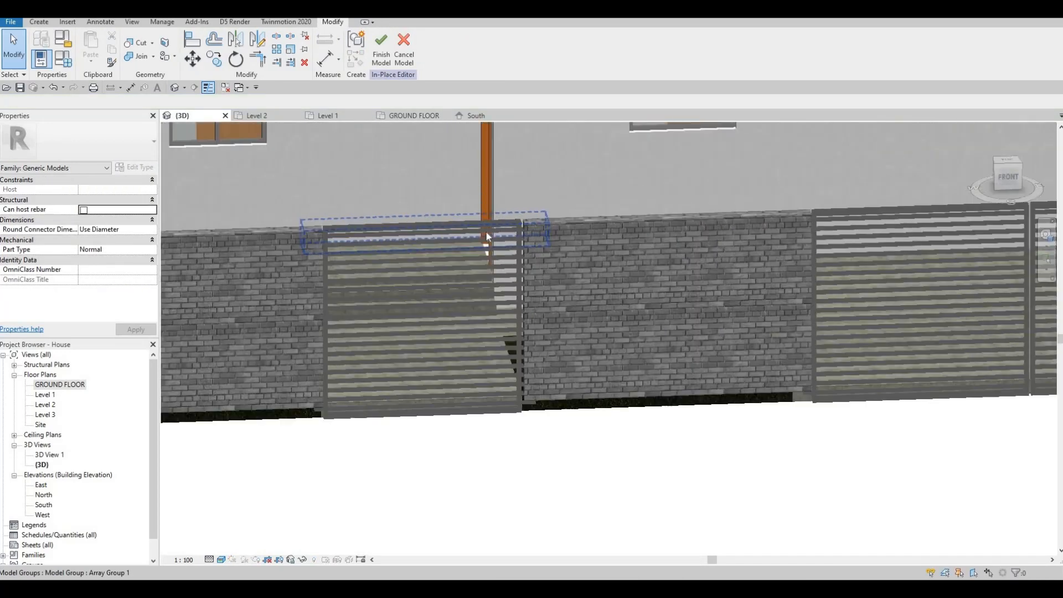
pyautogui.click(486, 231)
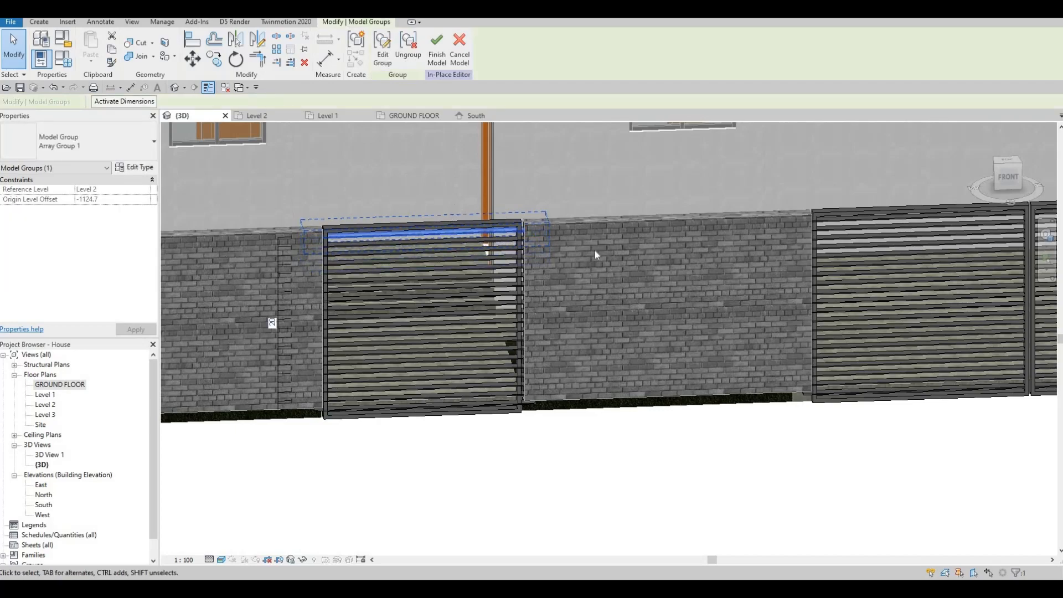
pyautogui.press('Escape')
pyautogui.scroll(6, 489, 228)
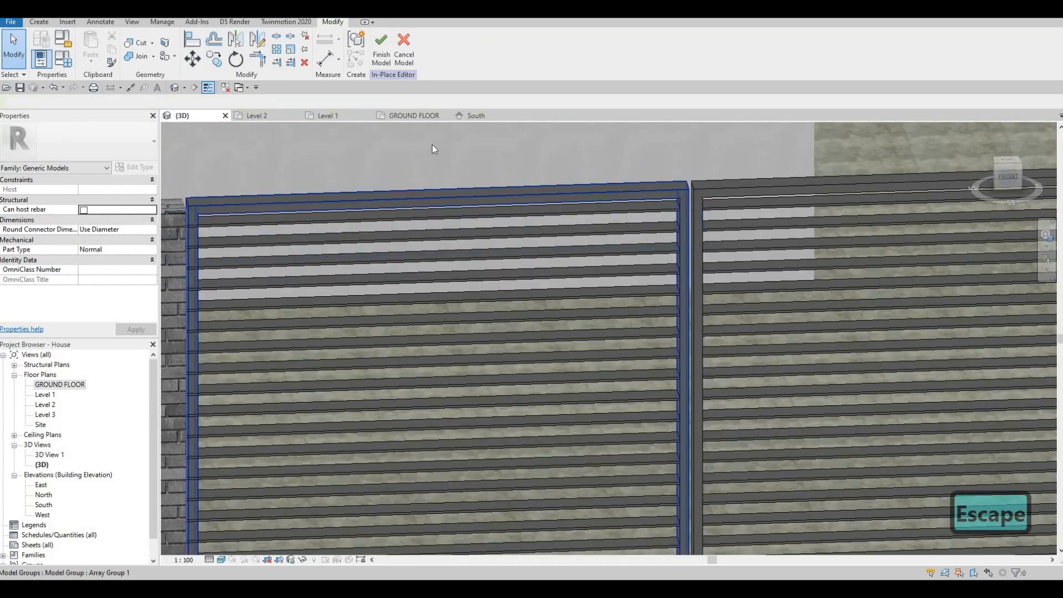
# In the South elevation, trim the top slat's left end back to the frame's inner edge with its shape handle.
pyautogui.click(485, 116)
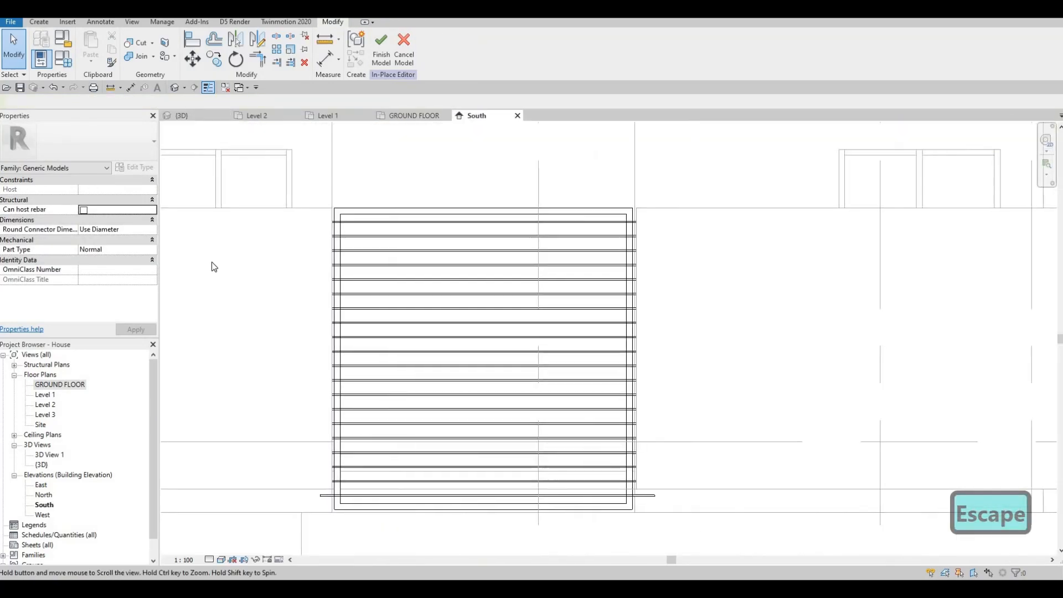
pyautogui.scroll(-1, 662, 263)
pyautogui.moveTo(1032, 244); pyautogui.dragTo(454, 241, button='middle')
pyautogui.click(526, 231)
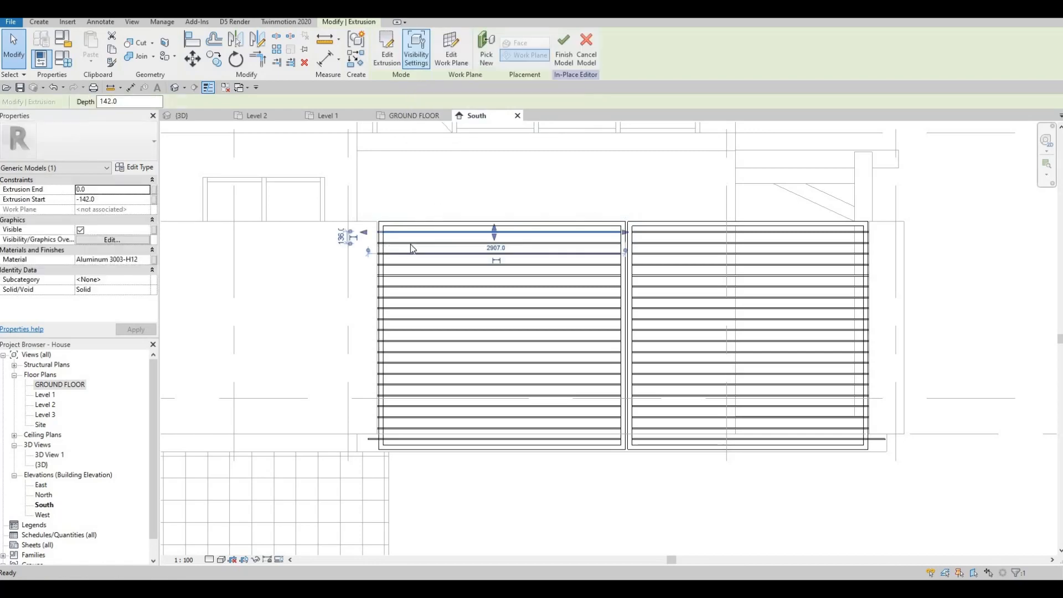
pyautogui.scroll(3, 401, 233)
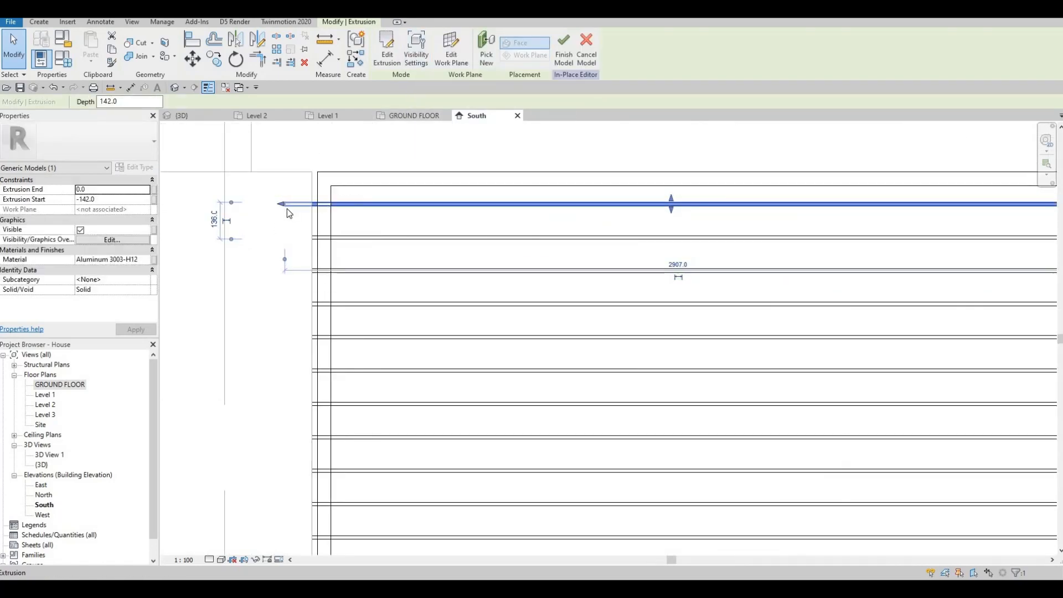
pyautogui.moveTo(282, 205); pyautogui.dragTo(328, 204)
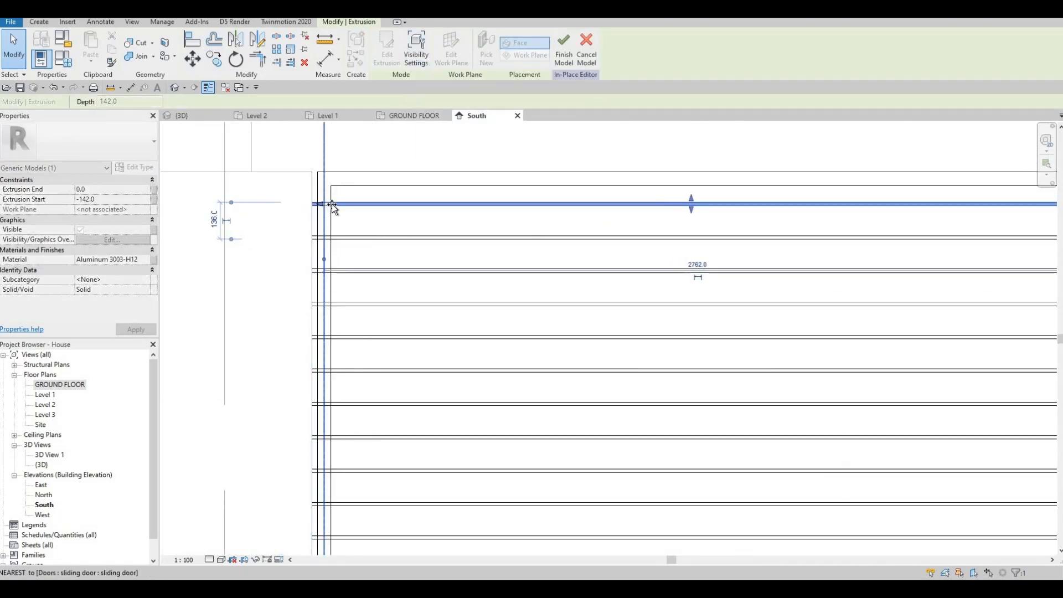
pyautogui.scroll(5, 288, 212)
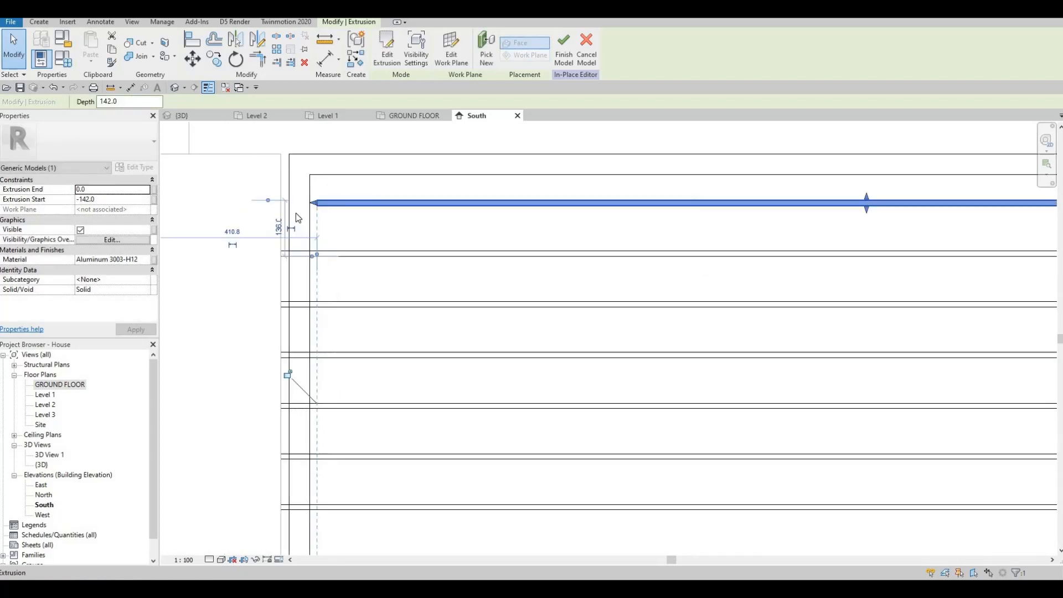
pyautogui.moveTo(281, 213); pyautogui.dragTo(281, 215)
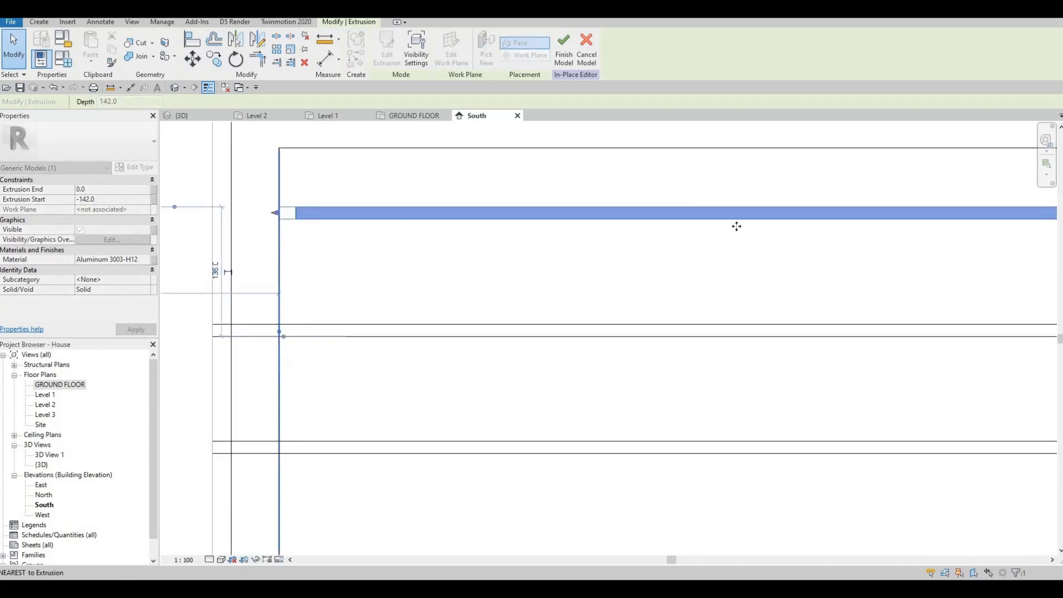
# Check the slat's right end and finish the in-place model.
pyautogui.scroll(-7, 275, 213)
pyautogui.moveTo(736, 225); pyautogui.dragTo(519, 225, button='middle')
pyautogui.moveTo(880, 222); pyautogui.dragTo(657, 218, button='middle')
pyautogui.scroll(5, 650, 214)
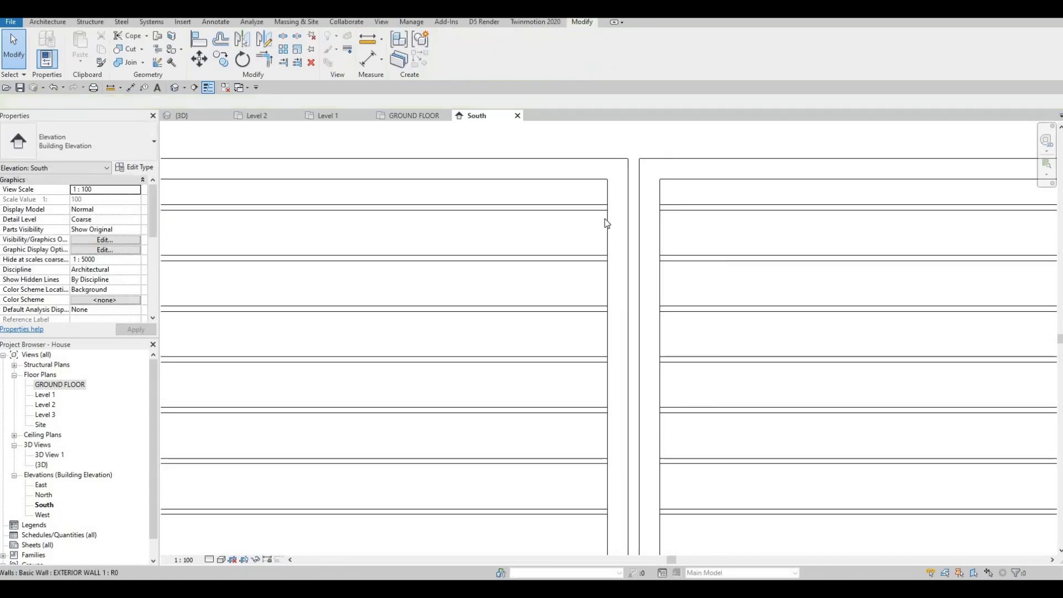
pyautogui.scroll(-3, 413, 227)
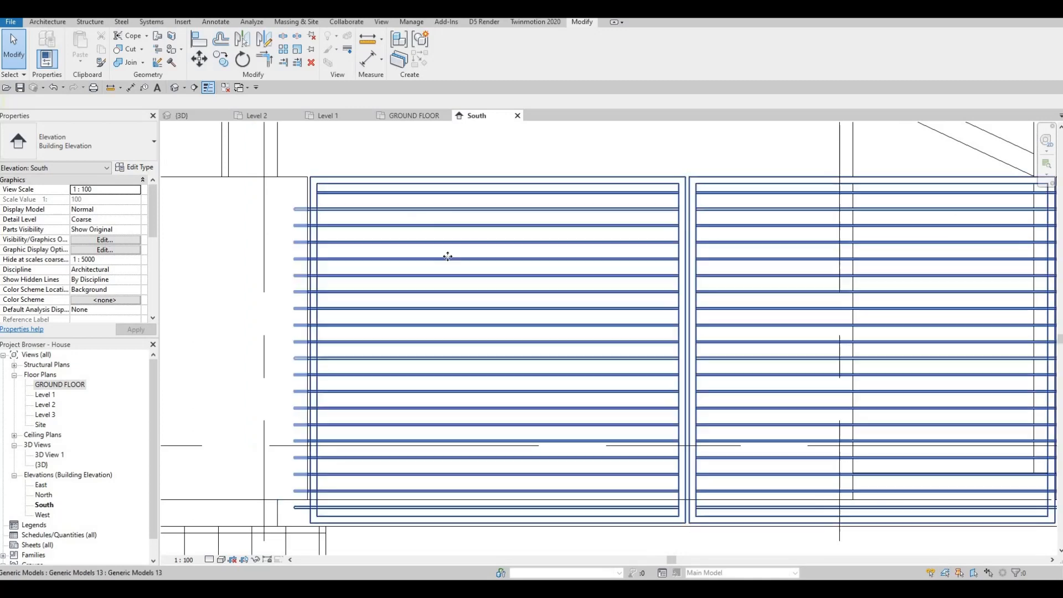
# Open the neighbouring frame for in-place editing and enter editing of its slat array group.
pyautogui.click(465, 237)
pyautogui.doubleClick(310, 242)
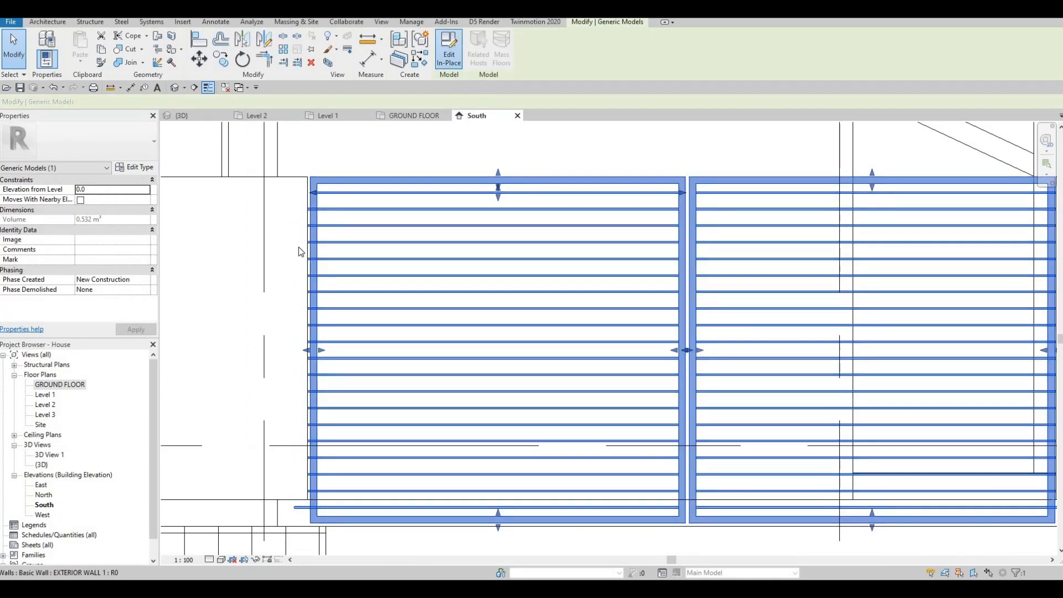
pyautogui.scroll(2, 329, 223)
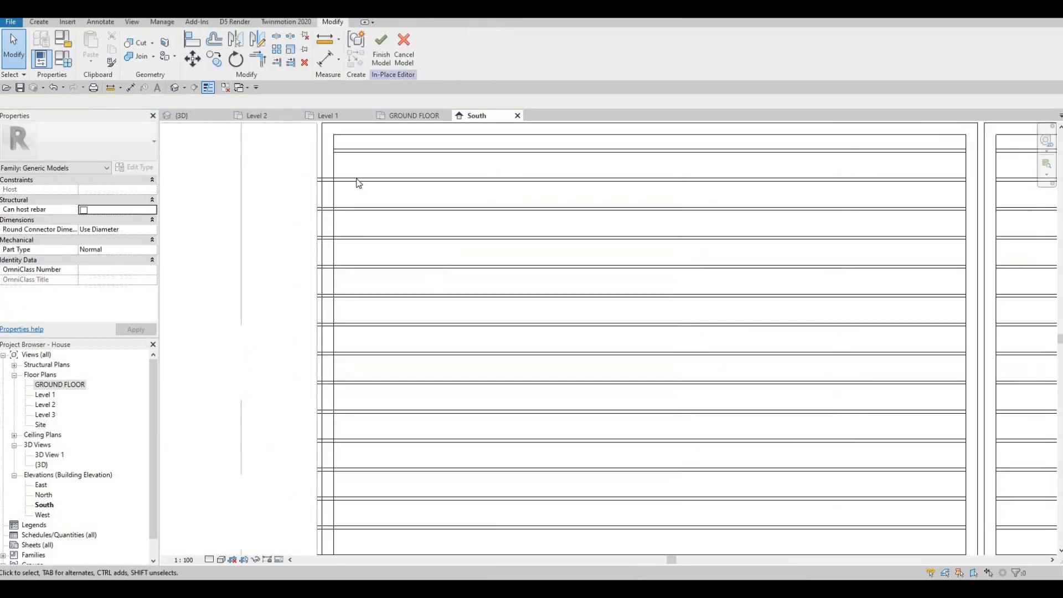
pyautogui.click(356, 178)
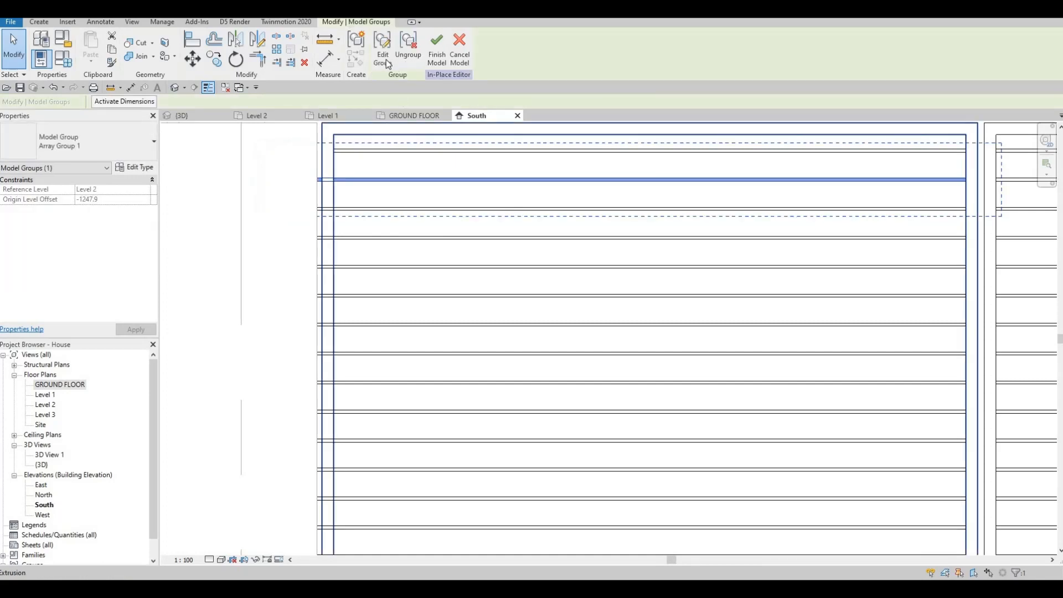
pyautogui.doubleClick(345, 179)
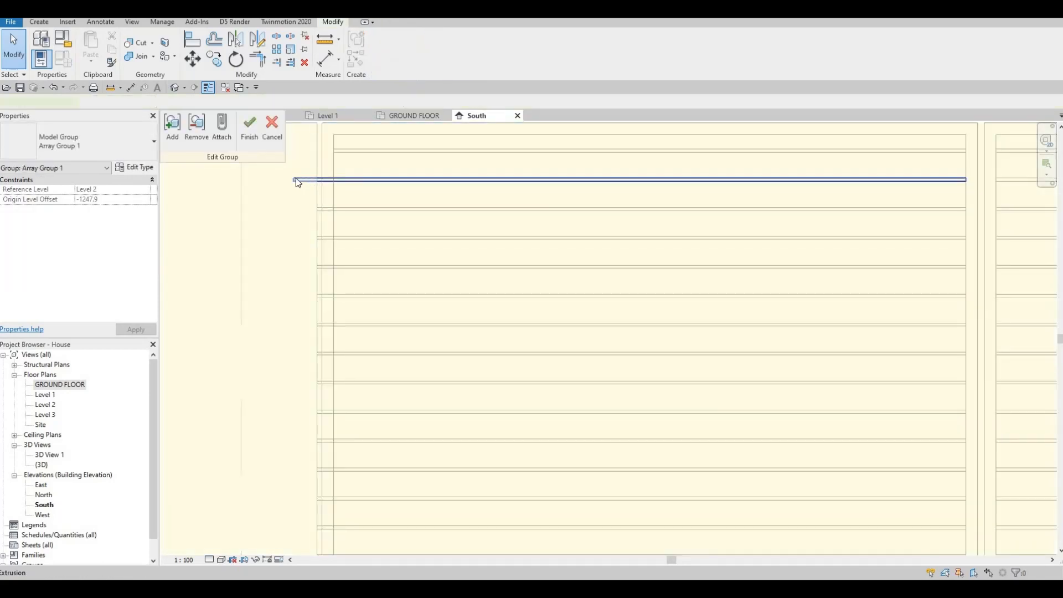
# Extend the group's first slat's left end to the frame with its shape handle and finish the group edit.
pyautogui.click(321, 179)
pyautogui.moveTo(336, 181); pyautogui.dragTo(357, 166)
pyautogui.scroll(4, 303, 205)
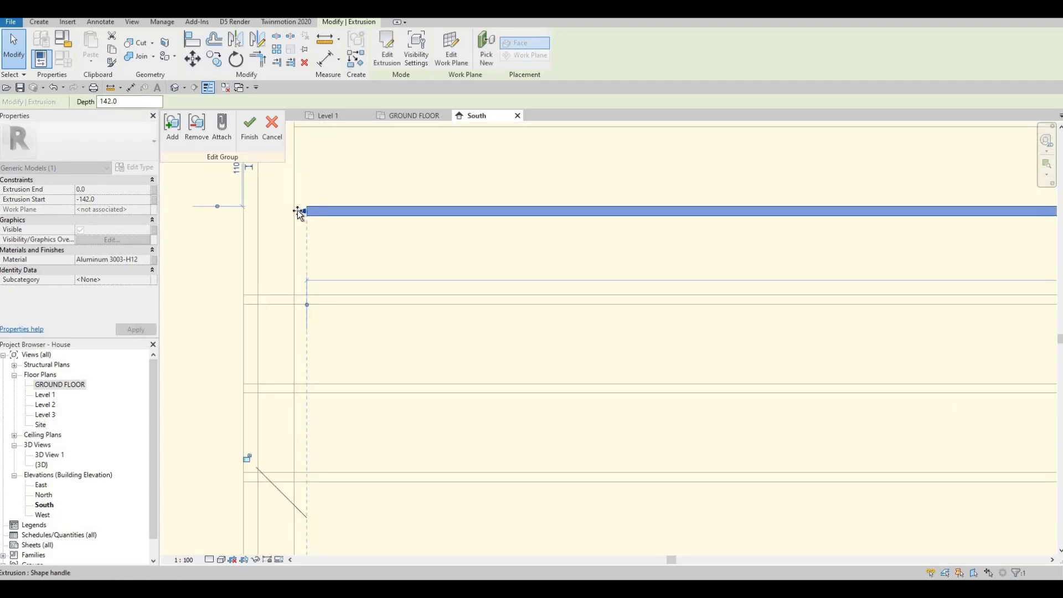
pyautogui.moveTo(297, 209); pyautogui.dragTo(293, 210)
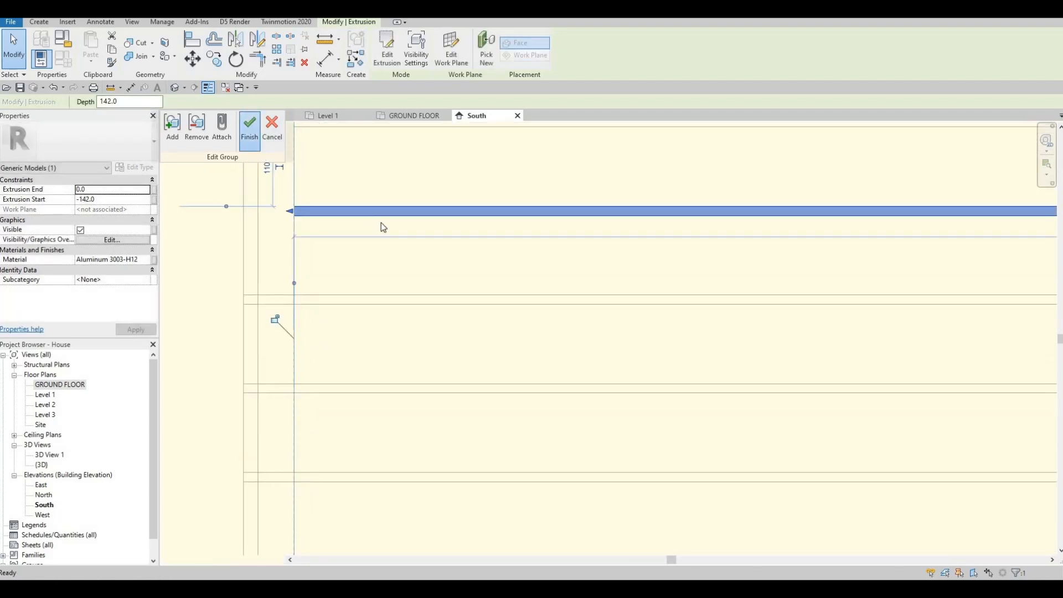
pyautogui.press('f')
pyautogui.press('g')
# Inspect the slat array groups of the frames in the South elevation.
pyautogui.scroll(-4, 370, 231)
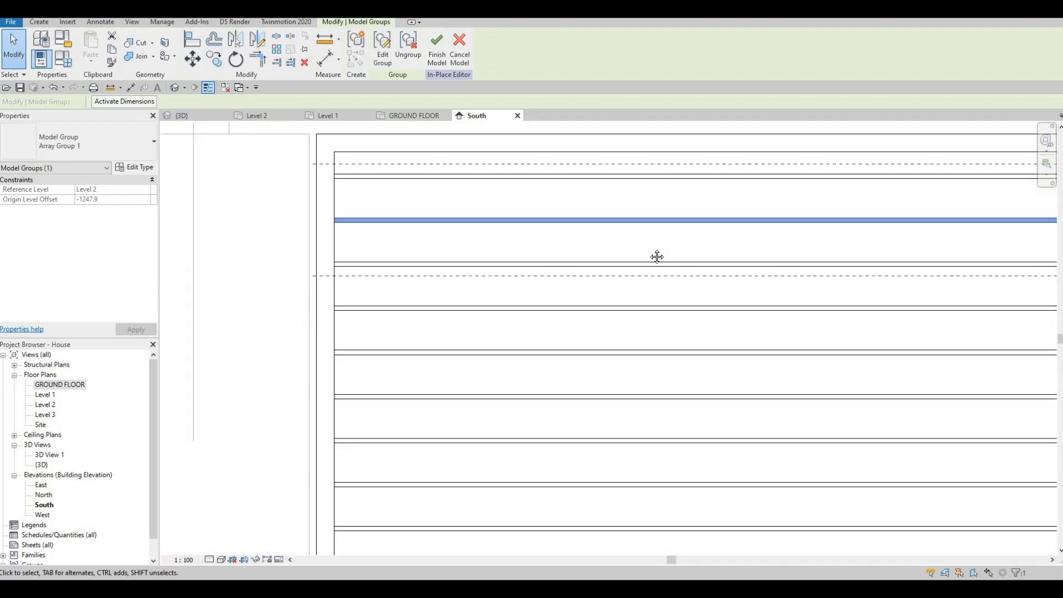
pyautogui.scroll(-2, 526, 287)
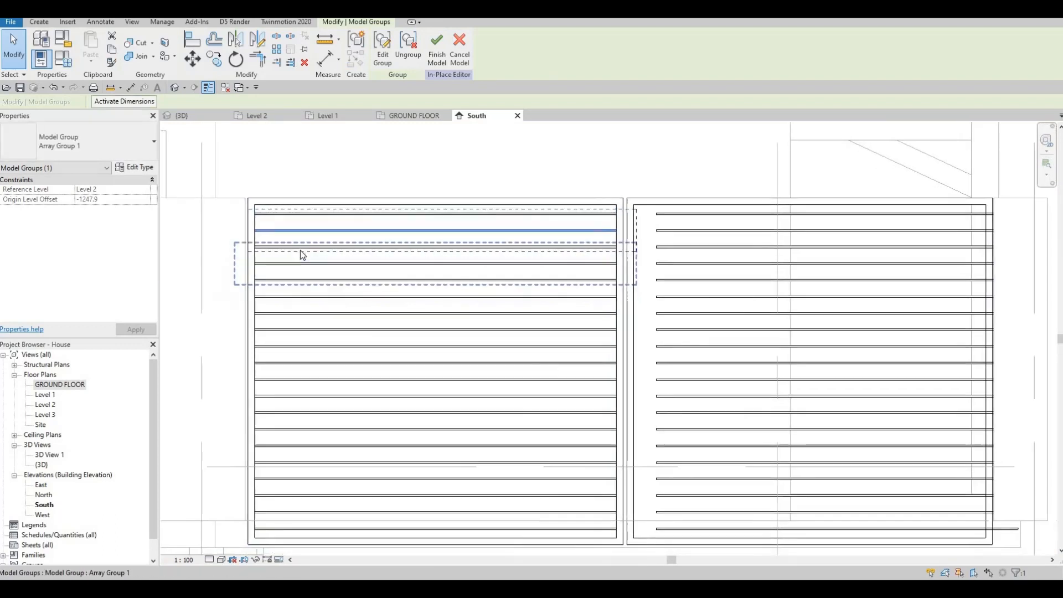
pyautogui.press('Escape')
pyautogui.click(290, 413)
pyautogui.scroll(1, 392, 408)
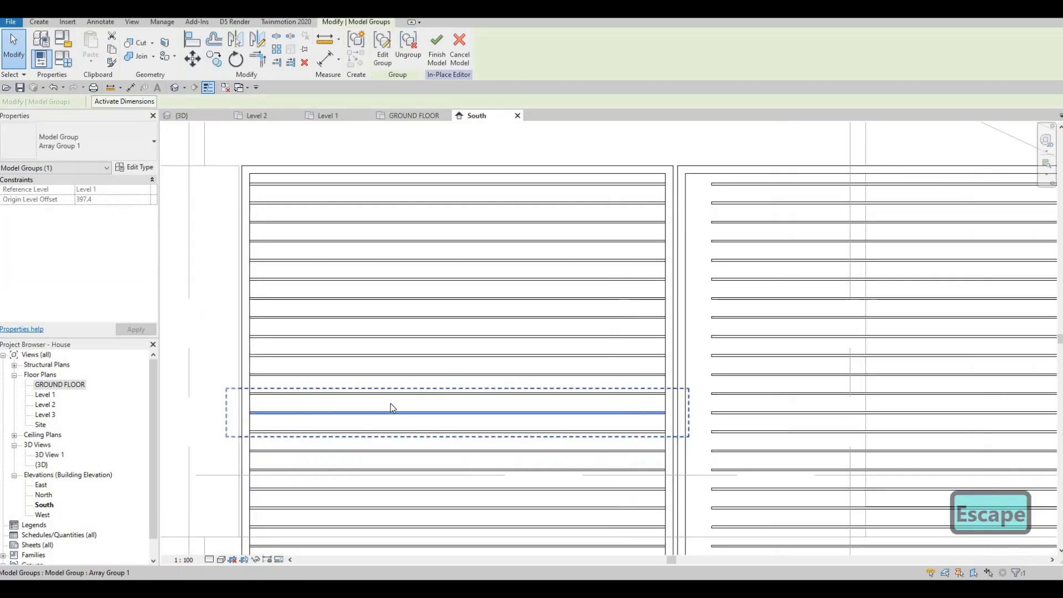
pyautogui.scroll(-2, 470, 378)
pyautogui.press('Escape')
pyautogui.scroll(-1, 469, 379)
pyautogui.moveTo(559, 302); pyautogui.dragTo(463, 276, button='middle')
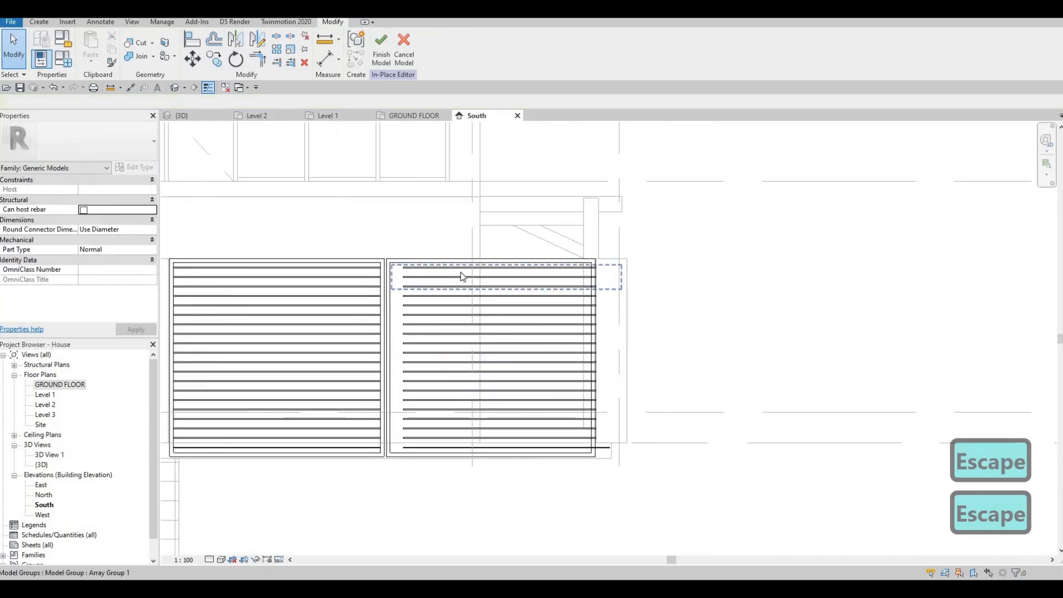
pyautogui.click(535, 321)
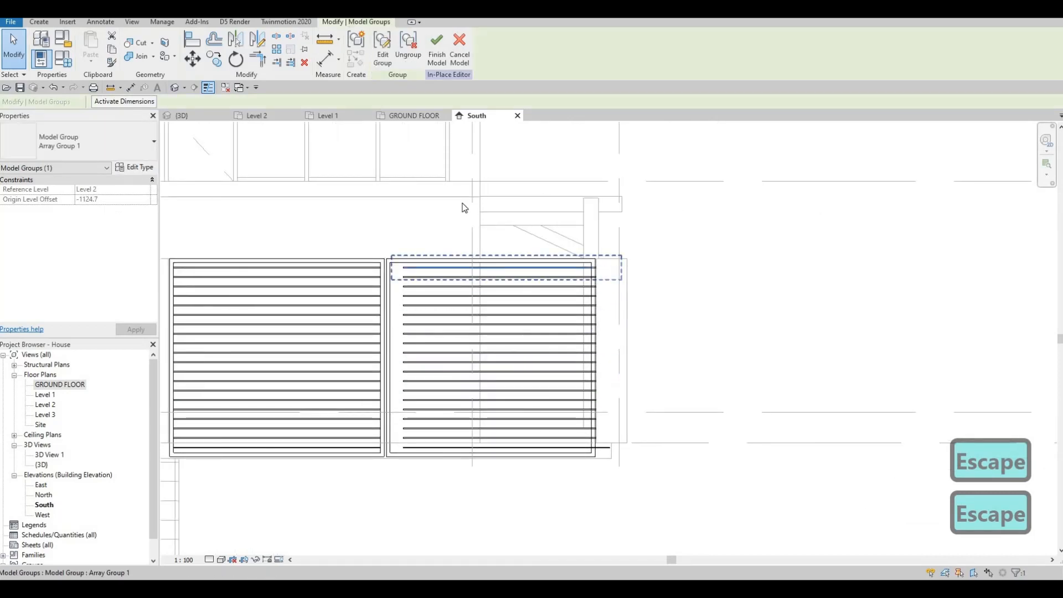
pyautogui.click(386, 65)
pyautogui.scroll(4, 402, 268)
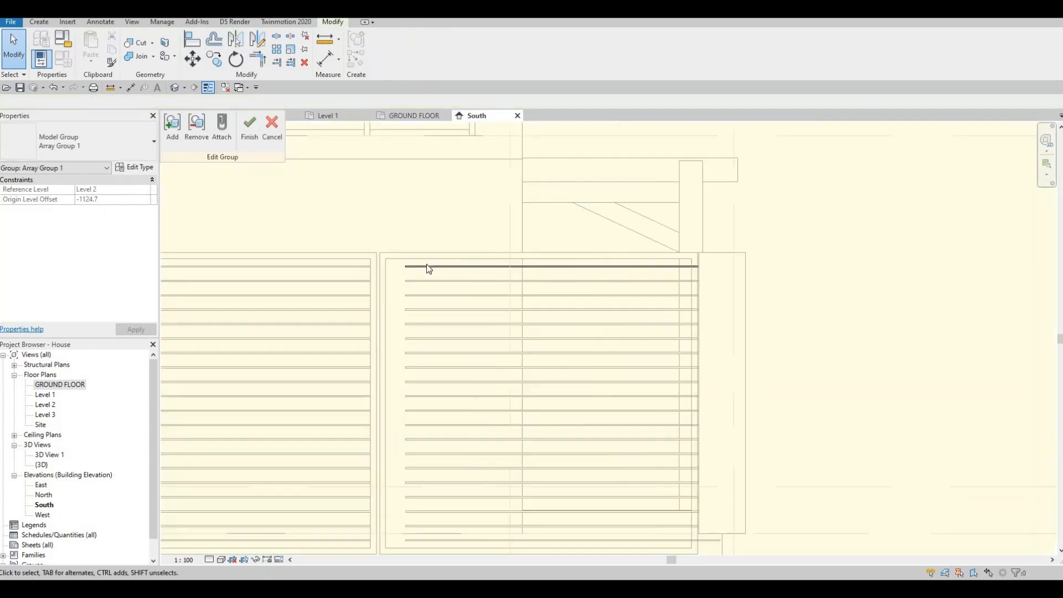
pyautogui.click(426, 266)
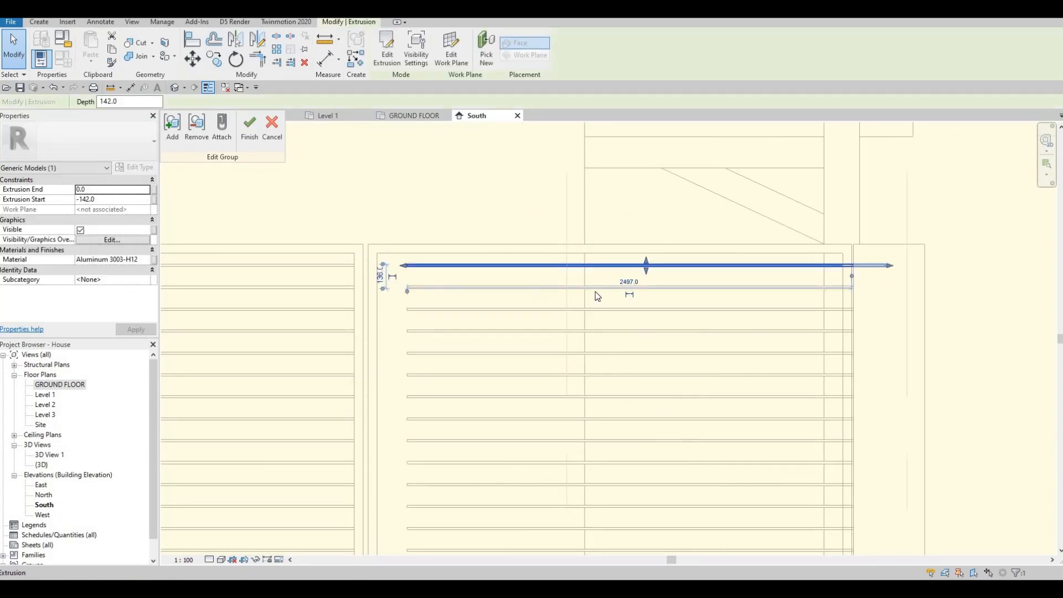
pyautogui.press('Escape')
pyautogui.press('Escape')
pyautogui.scroll(-1, 602, 291)
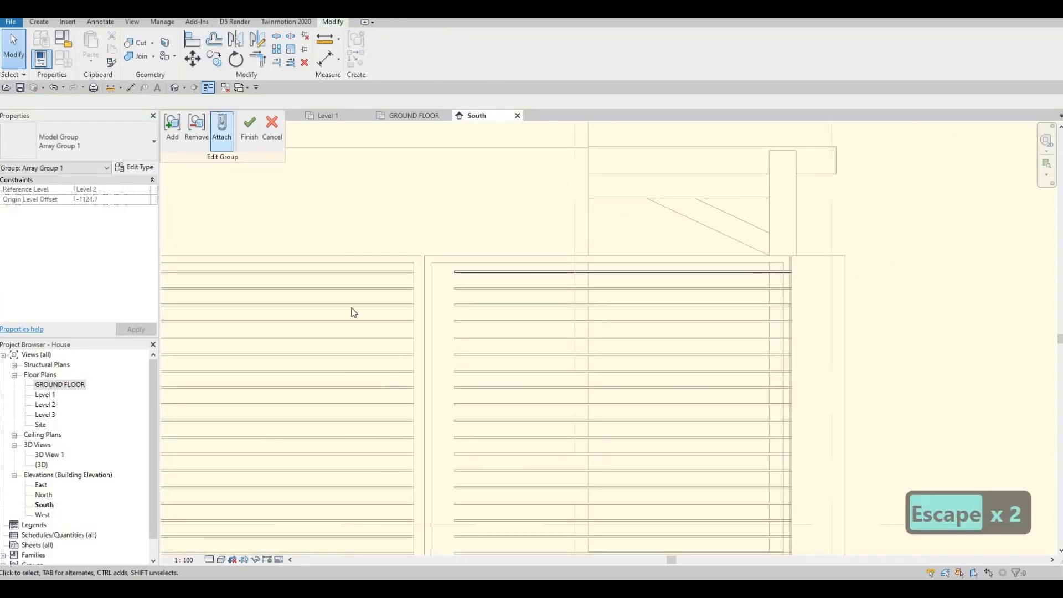
pyautogui.click(271, 128)
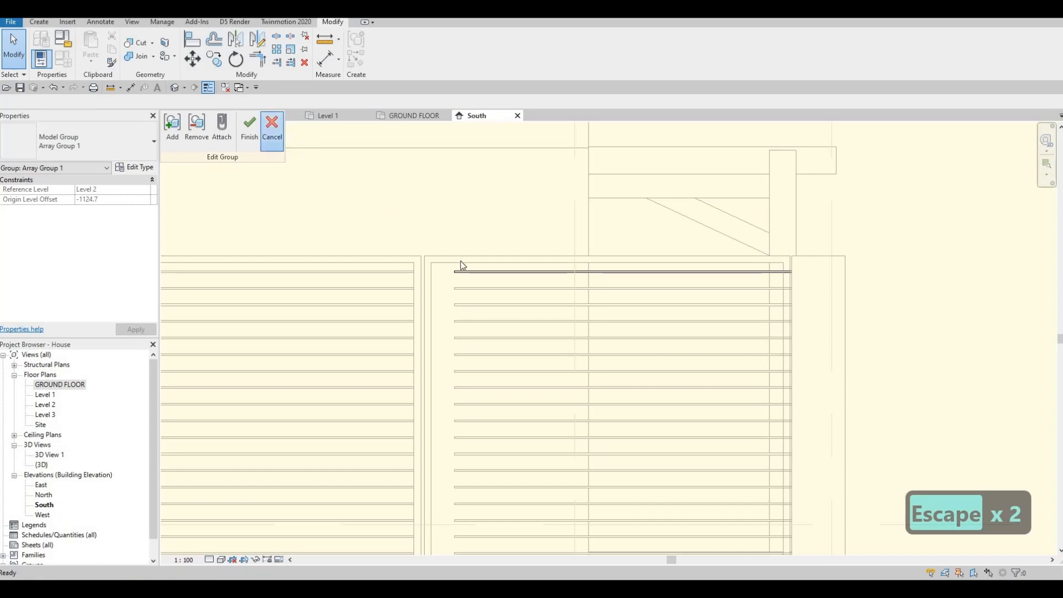
# Select the frame's slats and move them 170 mm to the left.
pyautogui.scroll(-2, 462, 264)
pyautogui.moveTo(452, 265); pyautogui.dragTo(446, 228, button='middle')
pyautogui.scroll(2, 444, 233)
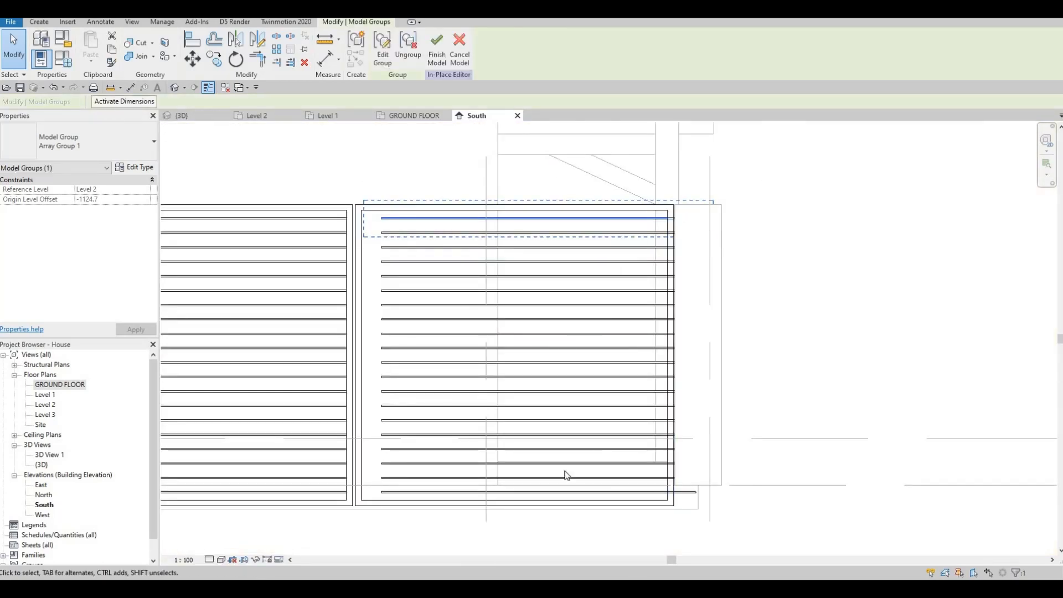
pyautogui.moveTo(361, 159); pyautogui.dragTo(701, 554)
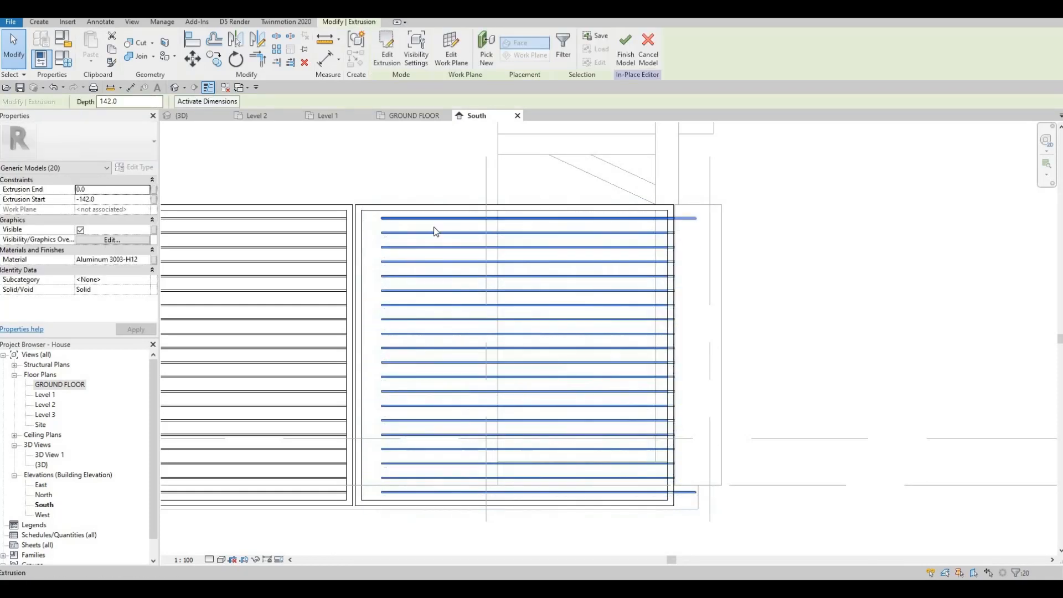
pyautogui.moveTo(372, 177); pyautogui.dragTo(703, 533)
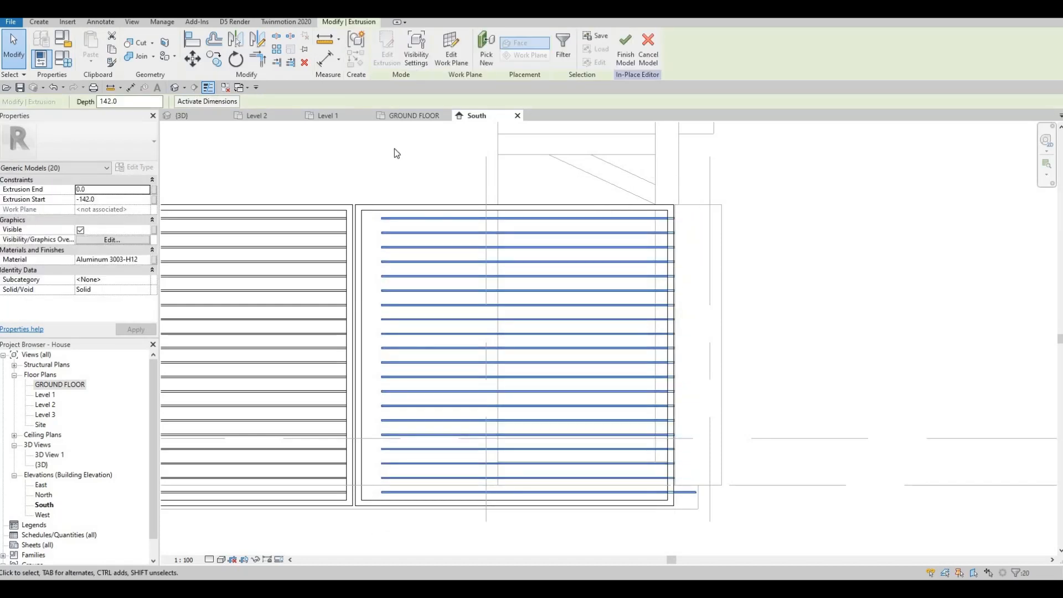
pyautogui.press('m')
pyautogui.press('v')
pyautogui.scroll(5, 387, 166)
pyautogui.scroll(2, 376, 307)
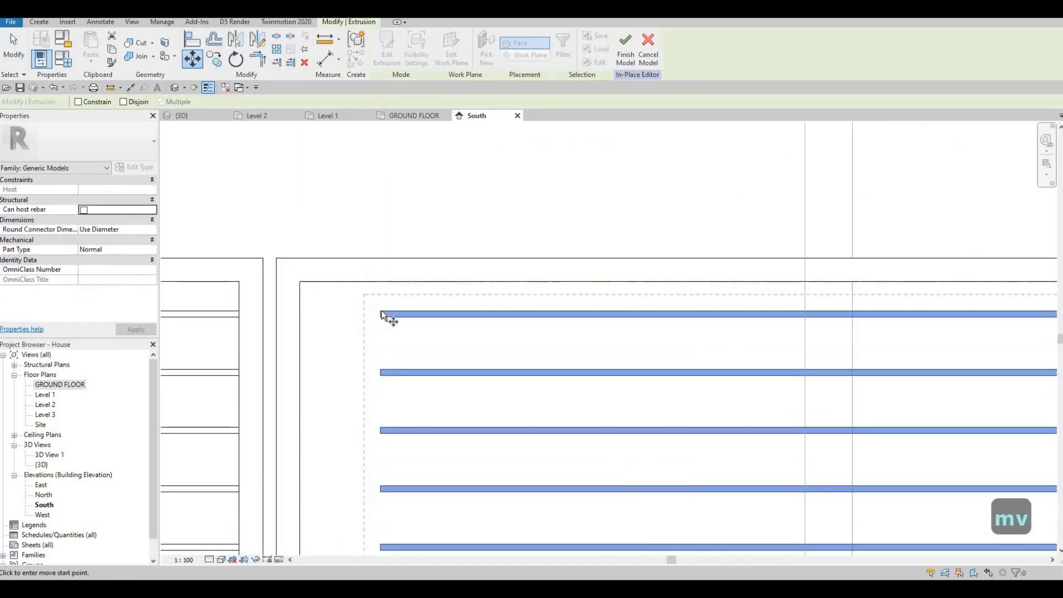
pyautogui.click(381, 314)
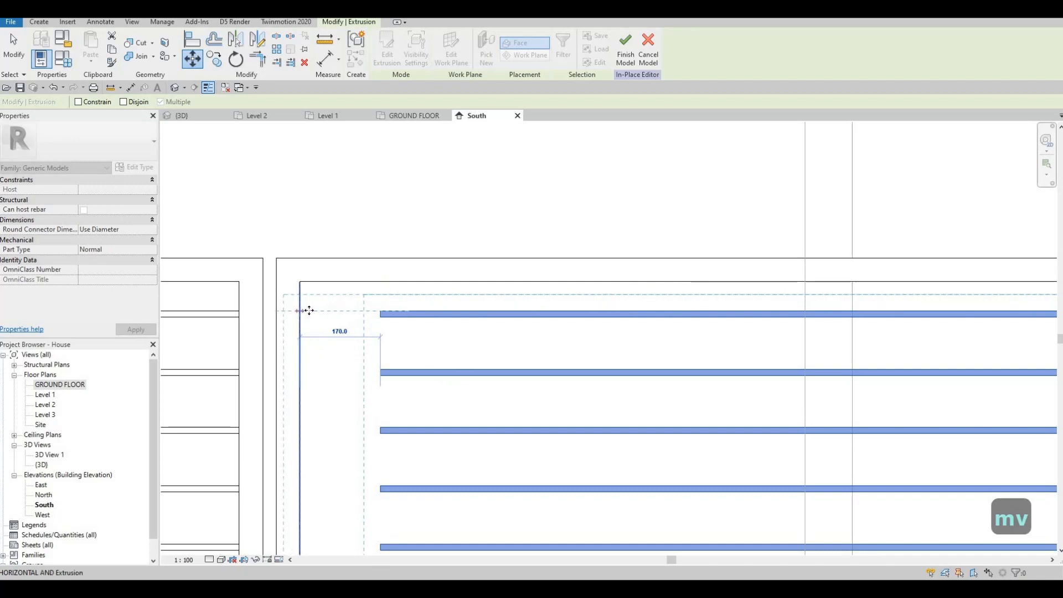
pyautogui.click(308, 292)
# Trim the top slat's right end back to the frame's inner edge with its shape handle.
pyautogui.scroll(-2, 310, 302)
pyautogui.scroll(4, 324, 343)
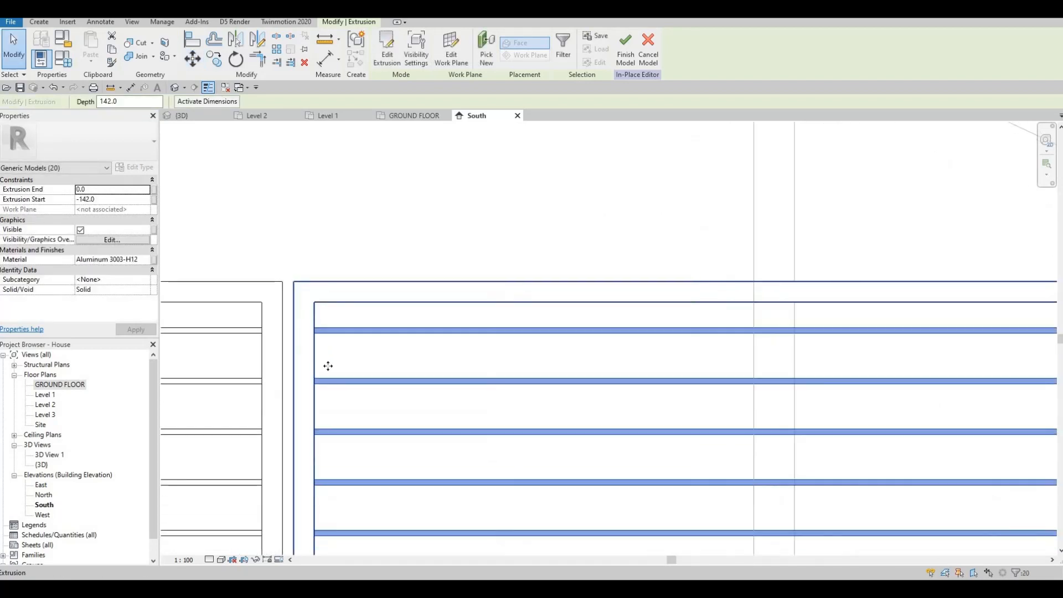
pyautogui.scroll(4, 328, 357)
pyautogui.scroll(-8, 605, 349)
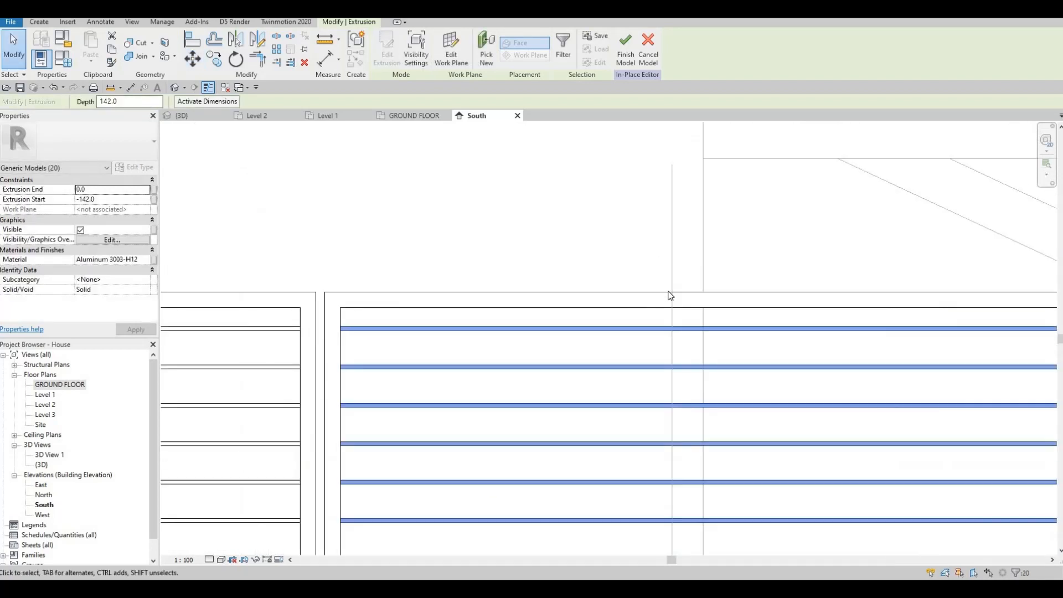
pyautogui.press('Escape')
pyautogui.scroll(2, 852, 280)
pyautogui.click(847, 280)
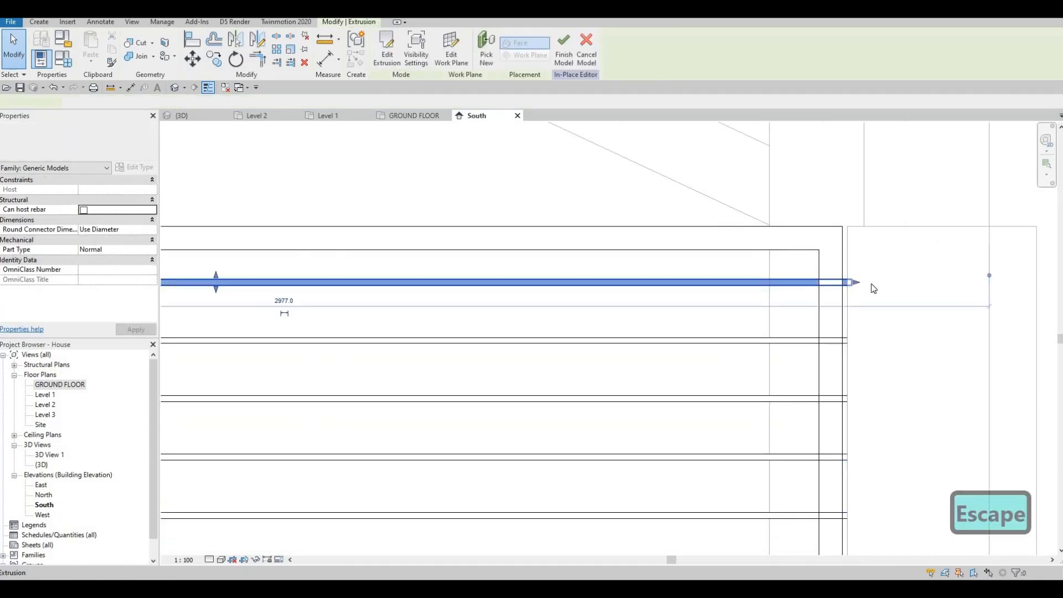
pyautogui.scroll(2, 825, 287)
pyautogui.moveTo(818, 292); pyautogui.dragTo(818, 295)
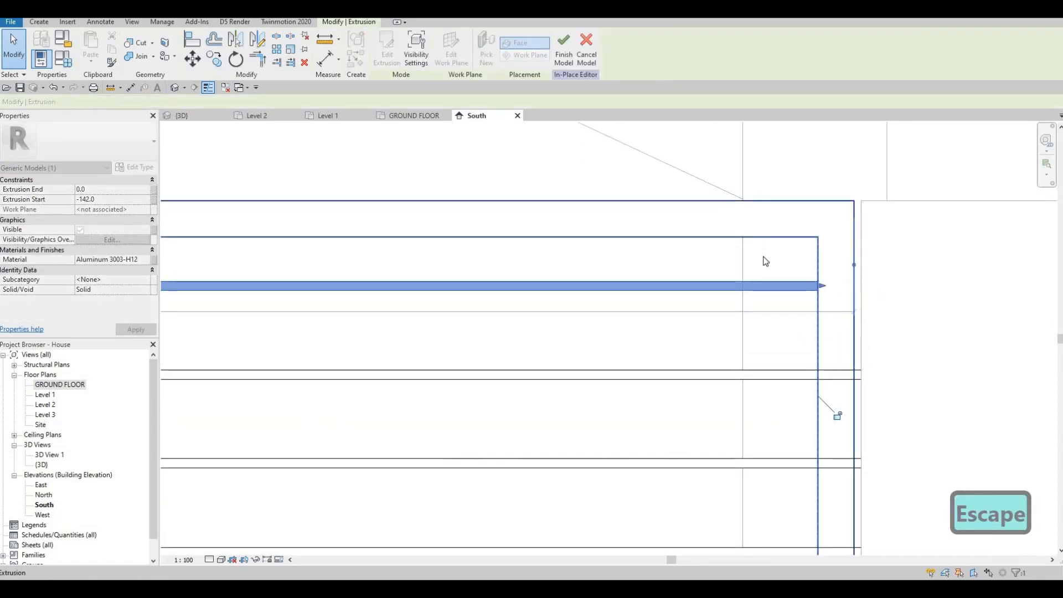
# Trim the next slat's right end back to the frame's inner edge with its shape handle.
pyautogui.moveTo(859, 373); pyautogui.dragTo(828, 254, button='middle')
pyautogui.click(829, 255)
pyautogui.moveTo(842, 254); pyautogui.dragTo(778, 380)
pyautogui.click(829, 345)
pyautogui.moveTo(722, 165); pyautogui.dragTo(714, 209)
pyautogui.moveTo(804, 358); pyautogui.dragTo(754, 135, button='middle')
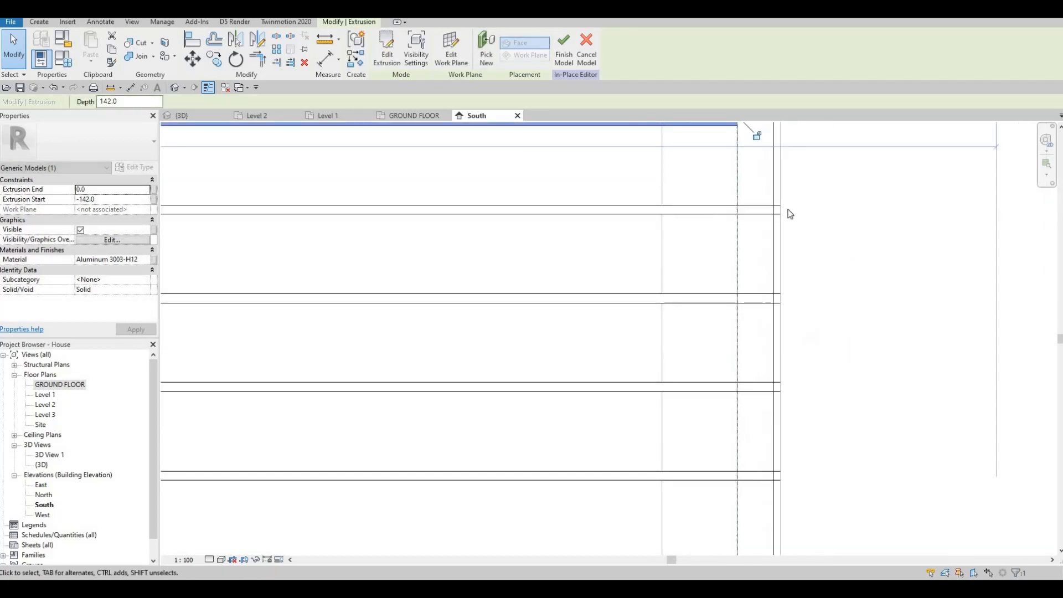
pyautogui.click(775, 210)
pyautogui.moveTo(739, 212); pyautogui.dragTo(716, 292)
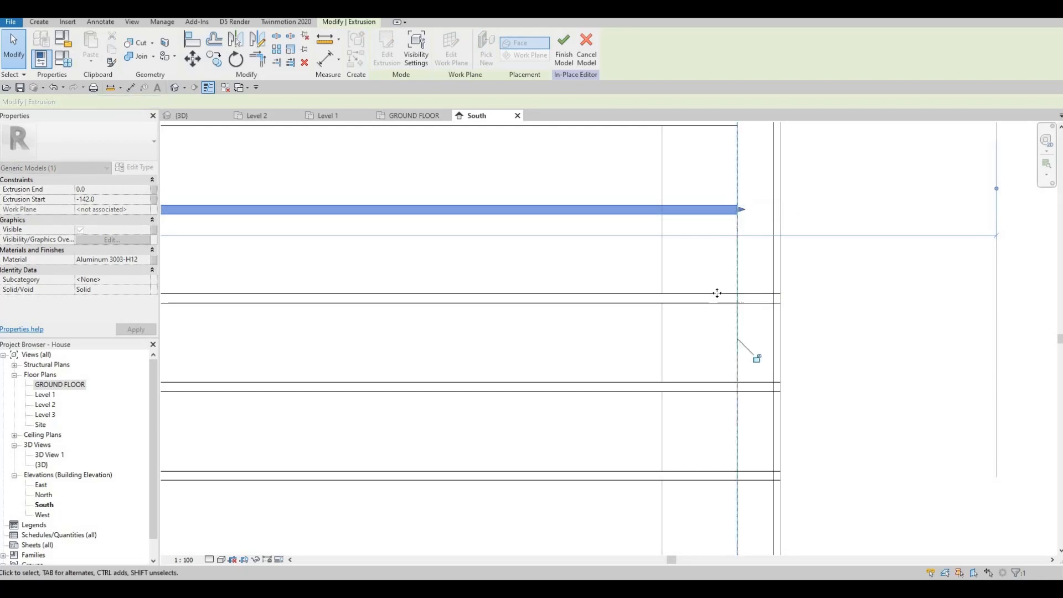
# Trim the following slats' right ends back to the frame's inner edge with their shape handles.
pyautogui.click(791, 300)
pyautogui.moveTo(792, 299); pyautogui.dragTo(724, 213)
pyautogui.moveTo(705, 271); pyautogui.dragTo(700, 150, button='middle')
pyautogui.scroll(-1, 699, 151)
pyautogui.click(763, 249)
pyautogui.moveTo(771, 250); pyautogui.dragTo(756, 339)
pyautogui.click(752, 331)
pyautogui.moveTo(756, 296); pyautogui.dragTo(726, 286)
pyautogui.moveTo(748, 217); pyautogui.dragTo(724, 255)
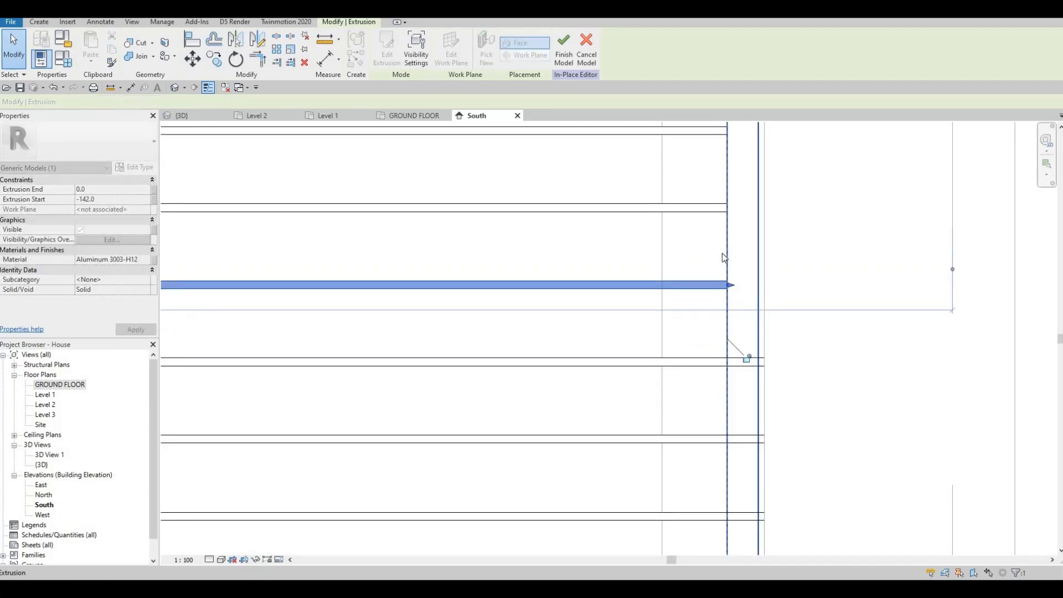
# Shorten another slat's right end to the frame's inner edge using its shape handle.
pyautogui.moveTo(787, 361); pyautogui.dragTo(797, 254, button='middle')
pyautogui.press('Escape')
pyautogui.click(763, 256)
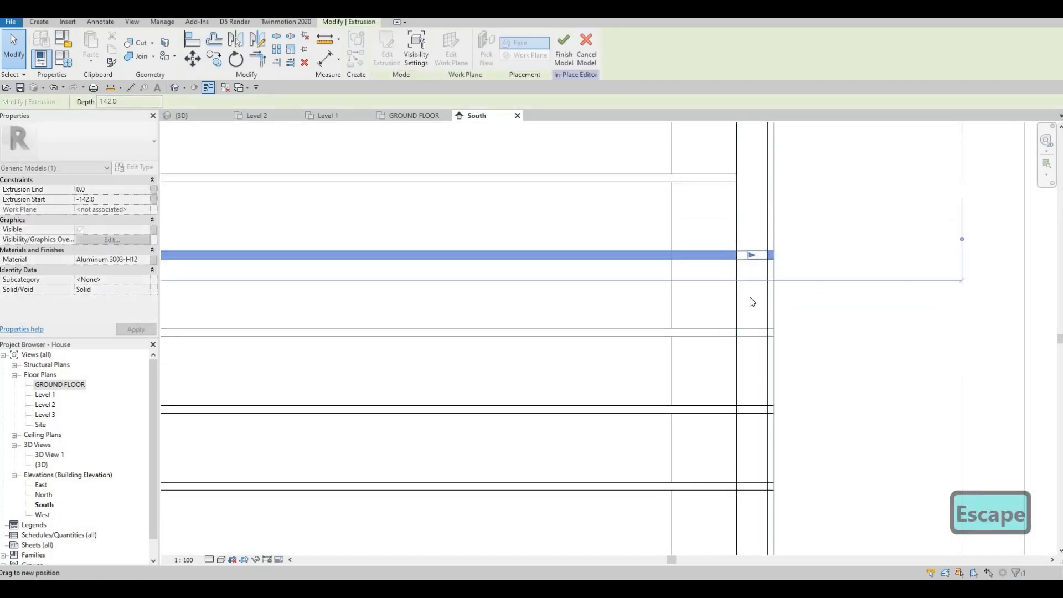
pyautogui.press('Escape')
pyautogui.click(777, 333)
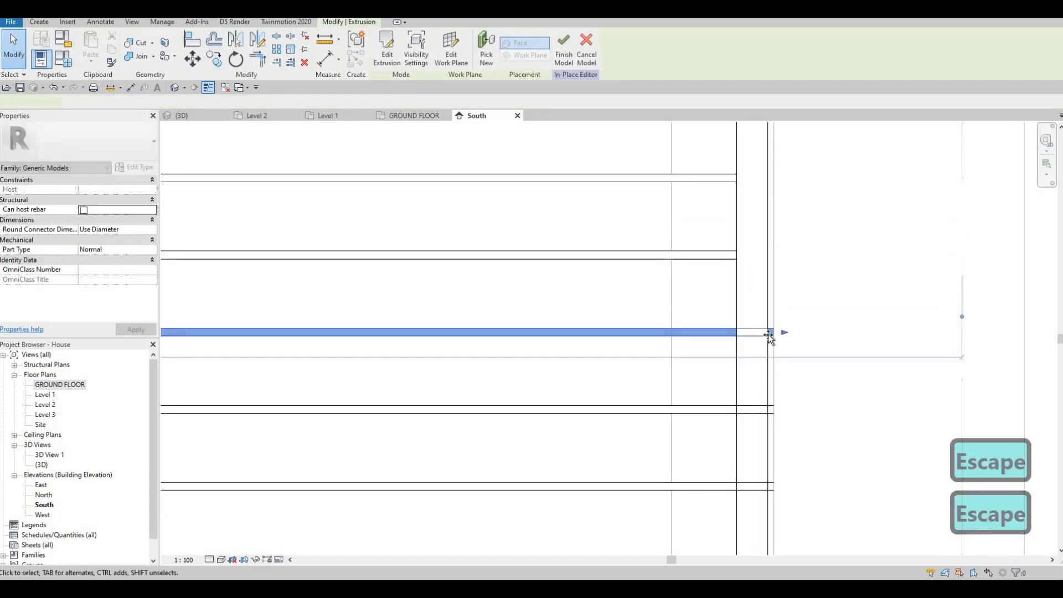
pyautogui.moveTo(781, 332); pyautogui.dragTo(756, 296)
pyautogui.moveTo(757, 261); pyautogui.dragTo(743, 194, button='middle')
pyautogui.scroll(-2, 743, 195)
pyautogui.scroll(-1, 718, 235)
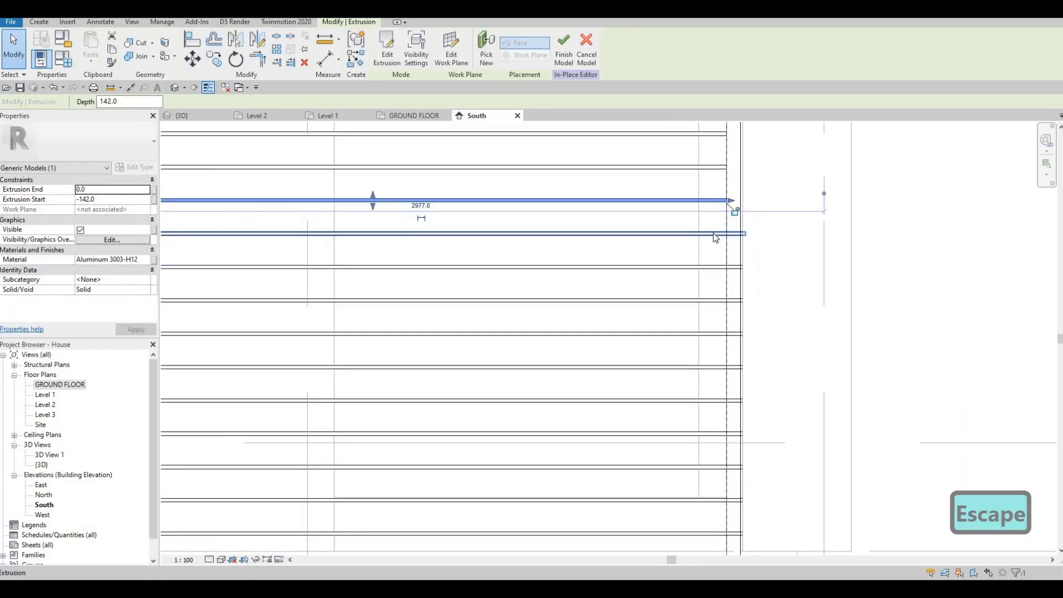
# Select the lower slats one by one and trim their right ends to the frame's inner edge.
pyautogui.click(729, 267)
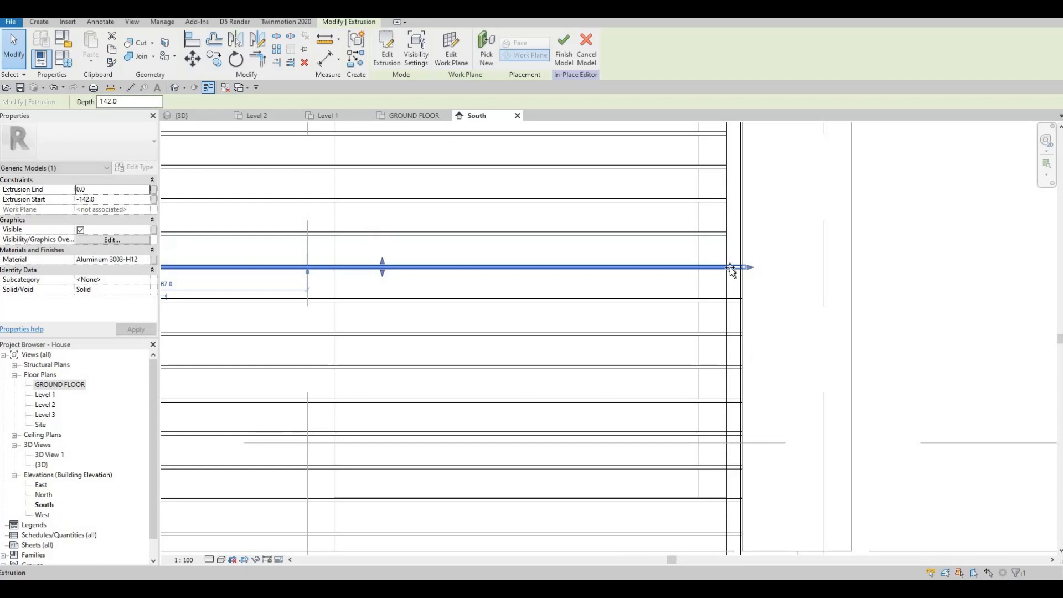
pyautogui.click(726, 301)
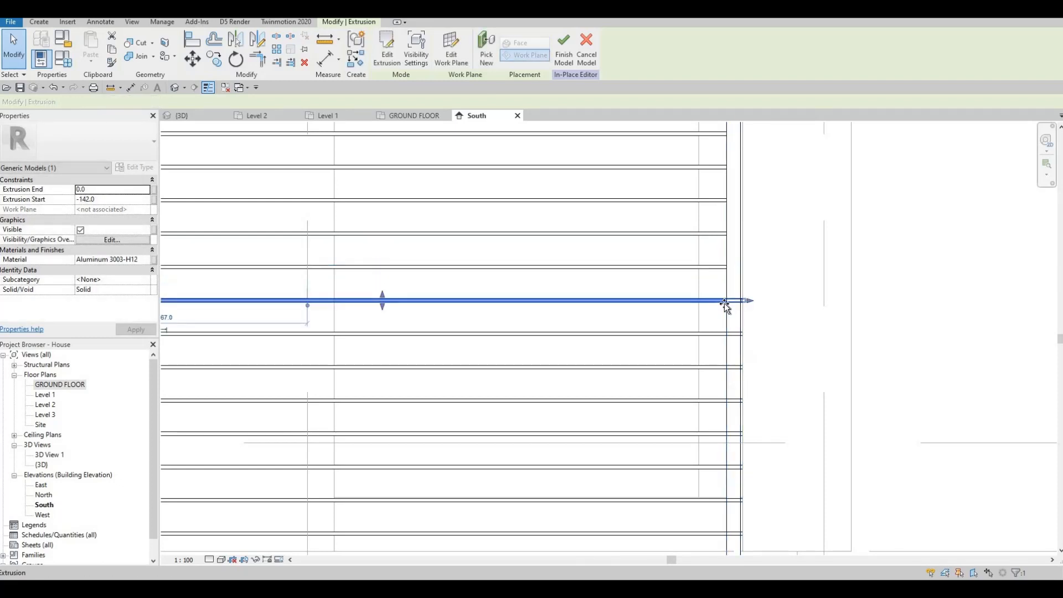
pyautogui.click(725, 334)
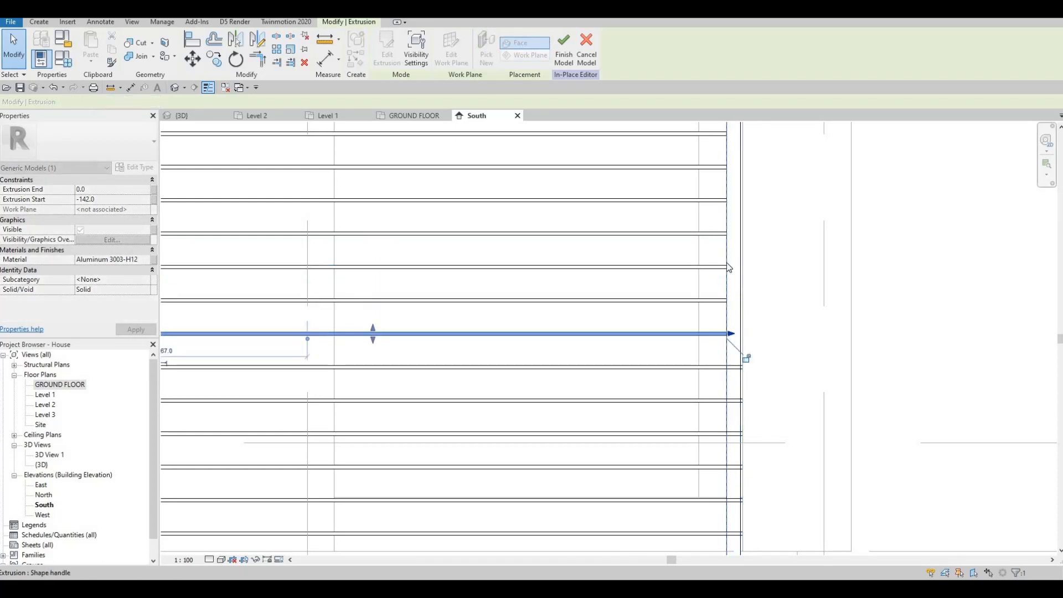
pyautogui.moveTo(747, 357); pyautogui.dragTo(750, 249, button='middle')
pyautogui.click(757, 259)
pyautogui.moveTo(758, 259); pyautogui.dragTo(734, 309)
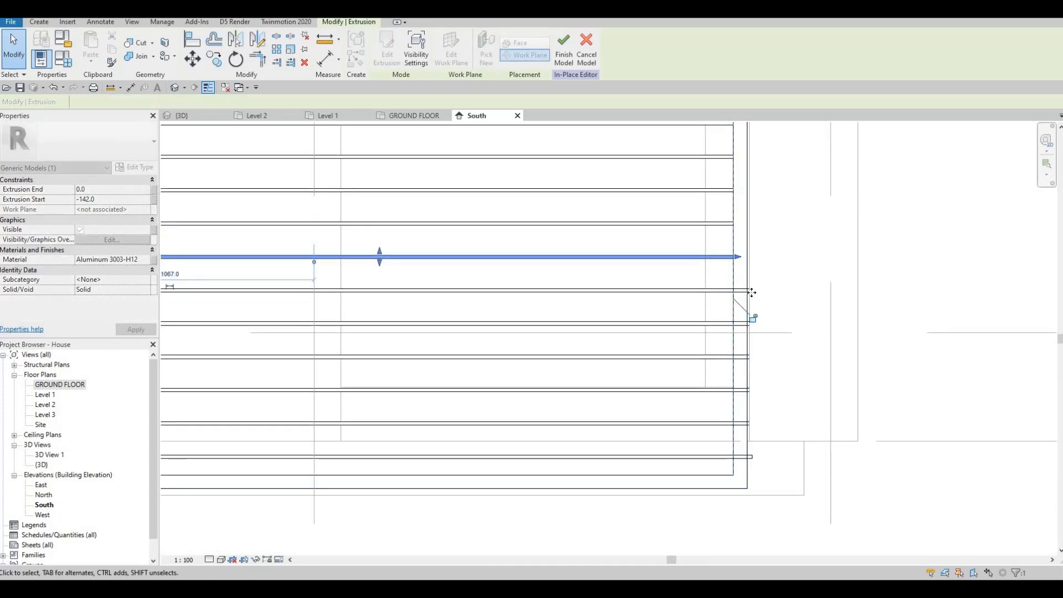
# Trim the remaining bottom slats' right ends back to the frame's inner edge with their shape handles.
pyautogui.click(742, 290)
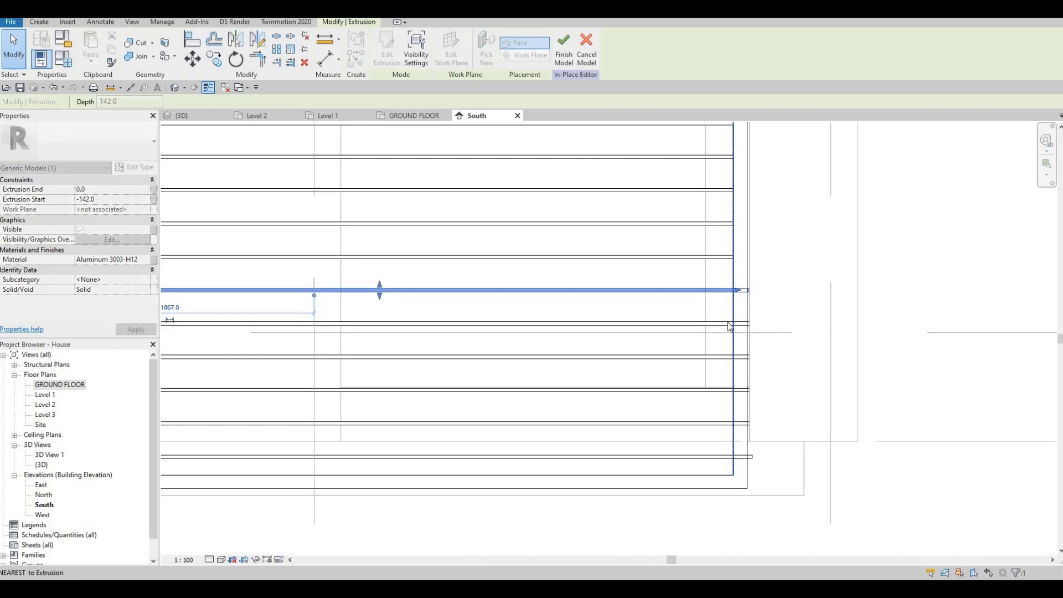
pyautogui.click(753, 321)
pyautogui.moveTo(727, 323); pyautogui.dragTo(729, 325)
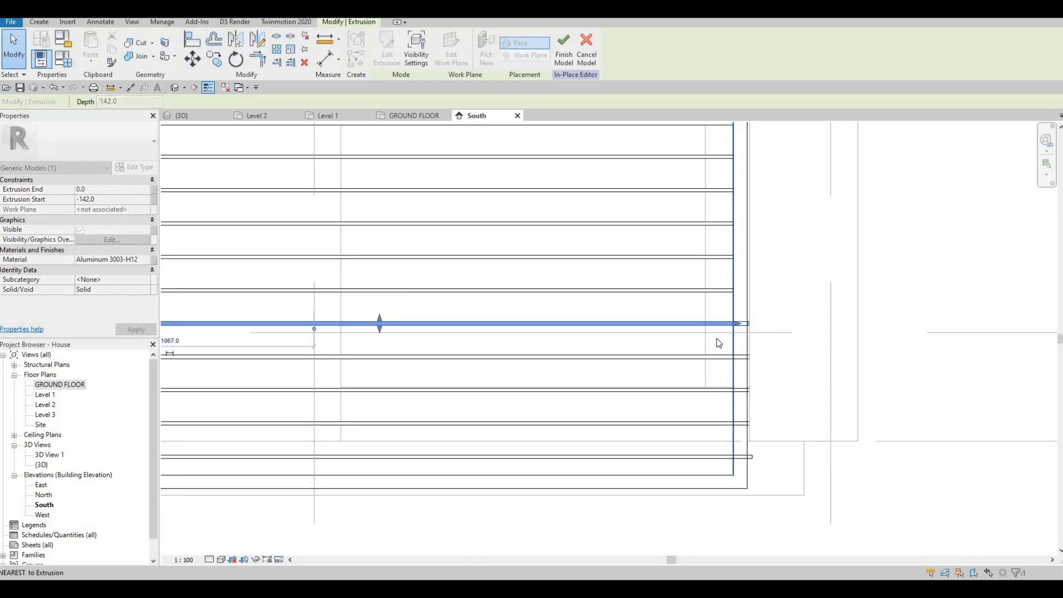
pyautogui.click(747, 357)
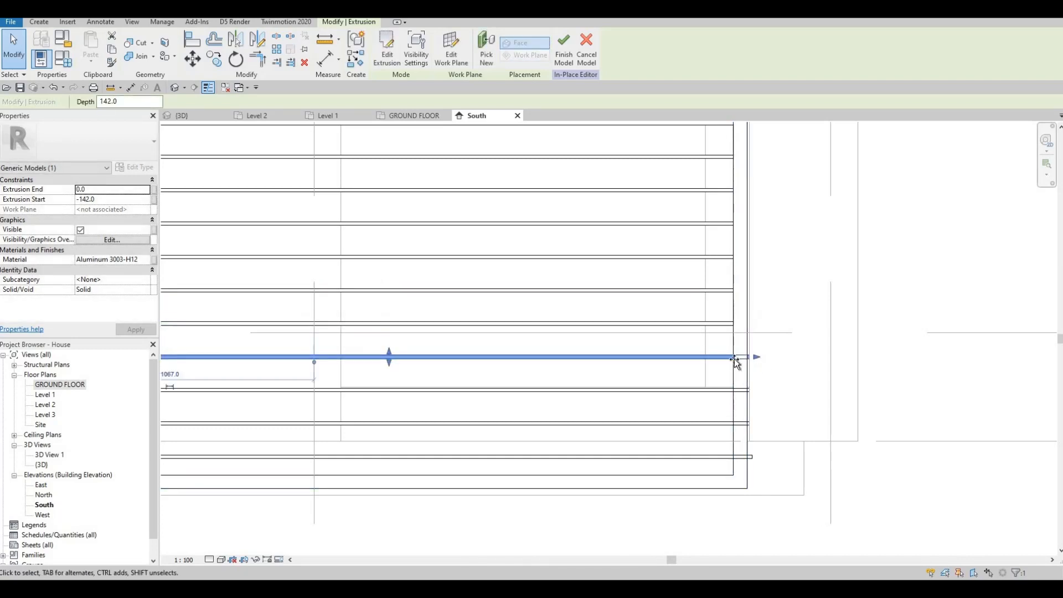
pyautogui.click(749, 389)
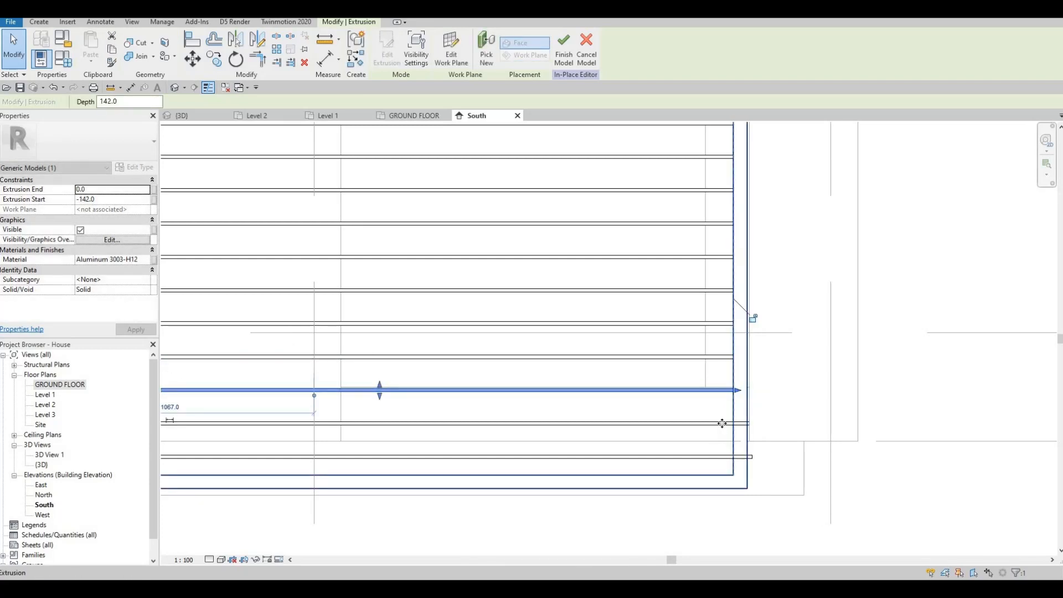
pyautogui.click(746, 424)
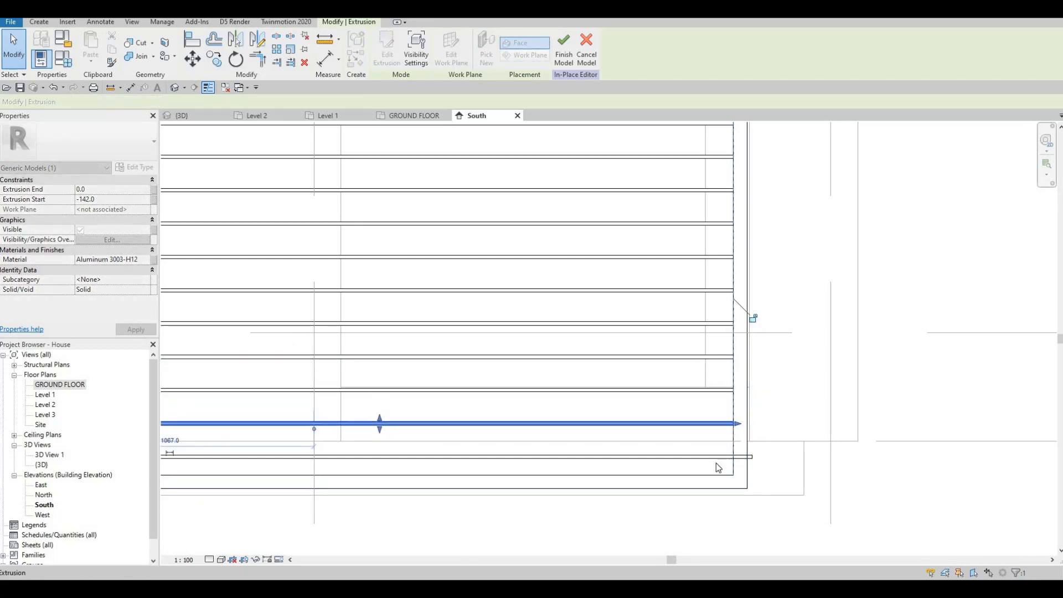
pyautogui.click(742, 458)
pyautogui.moveTo(756, 457); pyautogui.dragTo(733, 458)
# Open the next entrance opening's slatted frame for in-place editing.
pyautogui.scroll(-2, 599, 349)
pyautogui.moveTo(564, 277); pyautogui.dragTo(620, 295, button='middle')
pyautogui.scroll(-3, 623, 299)
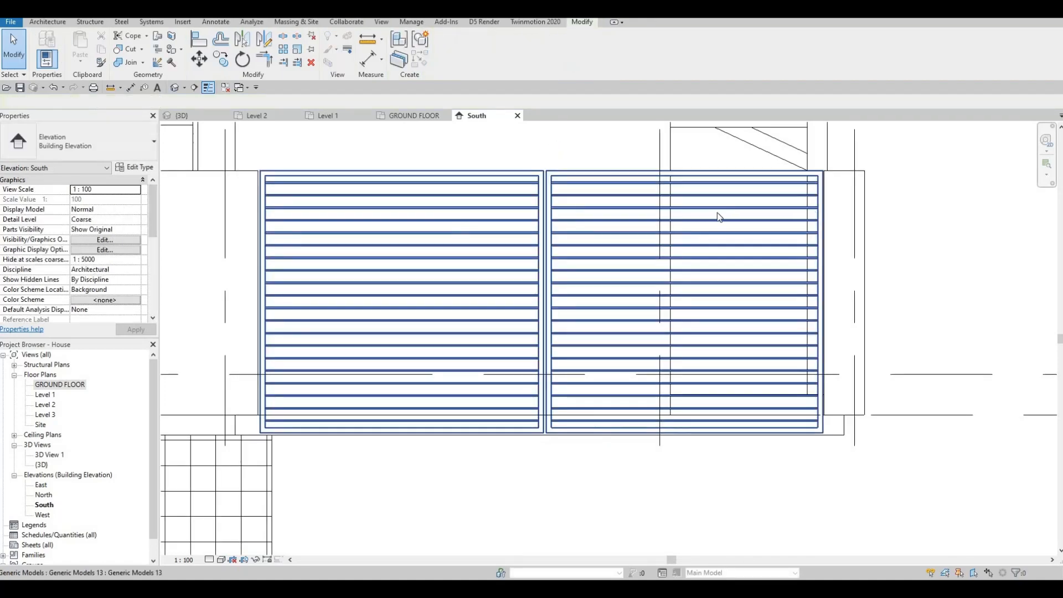
pyautogui.press('Escape')
pyautogui.scroll(-3, 586, 207)
pyautogui.moveTo(454, 207); pyautogui.dragTo(433, 215, button='middle')
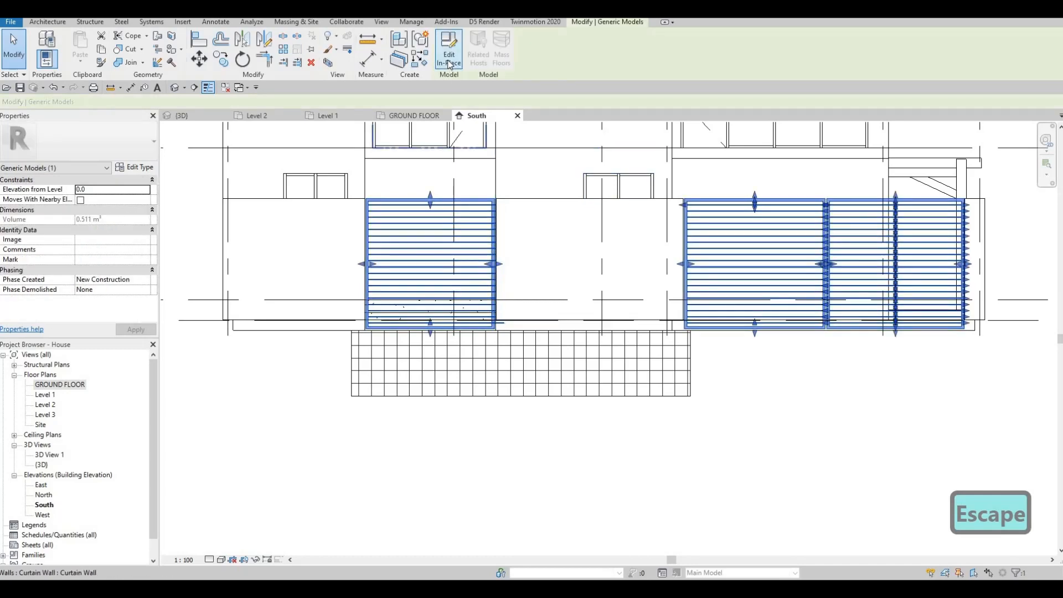
pyautogui.click(449, 59)
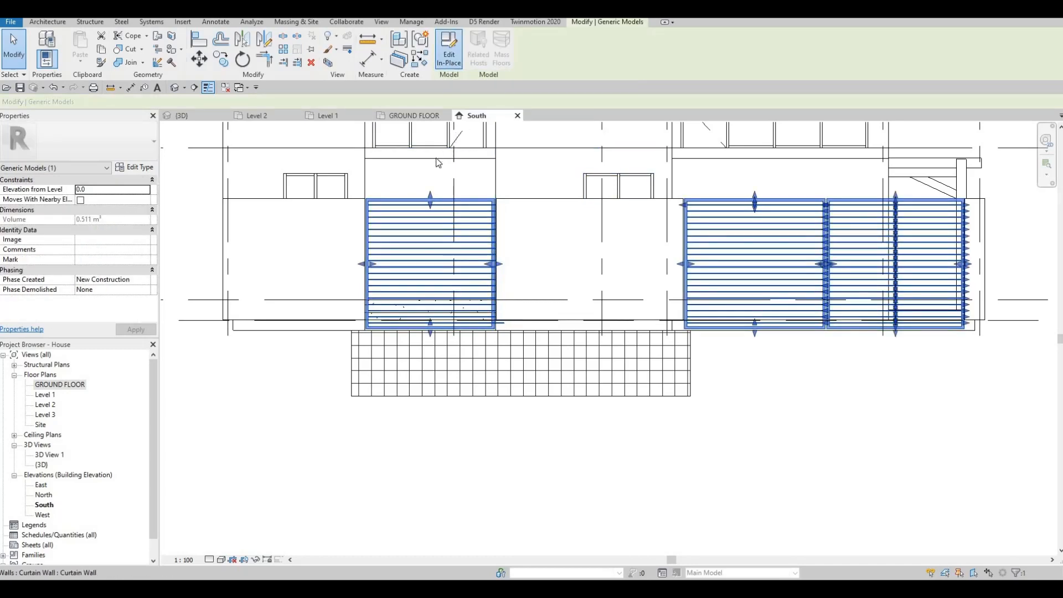
pyautogui.scroll(3, 465, 229)
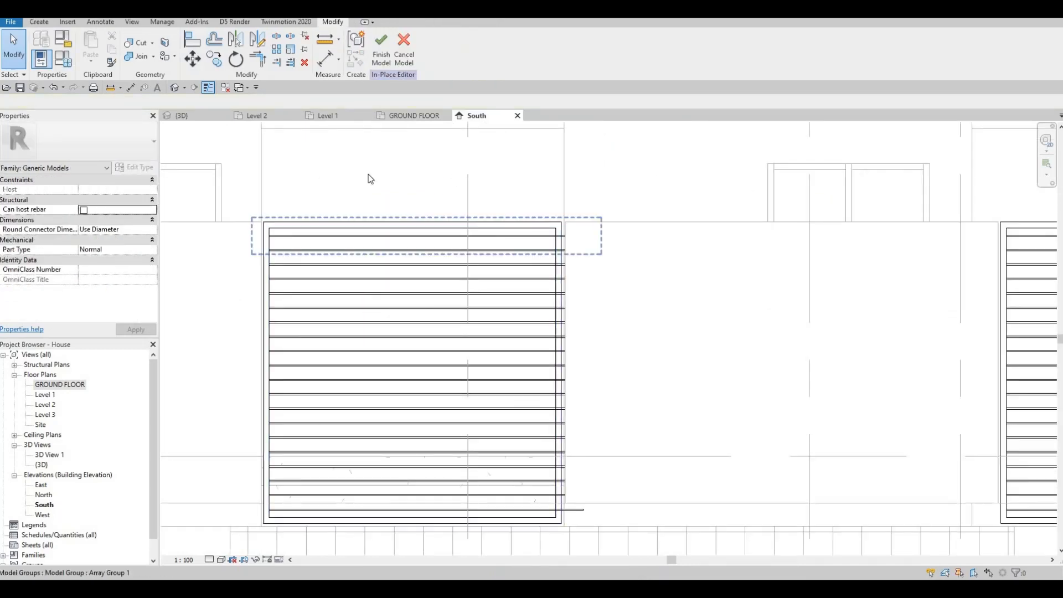
# Inspect the frame's slat array groups and the top slat's extent relative to the frame.
pyautogui.moveTo(257, 207); pyautogui.dragTo(310, 162, button='middle')
pyautogui.moveTo(285, 184); pyautogui.dragTo(709, 461)
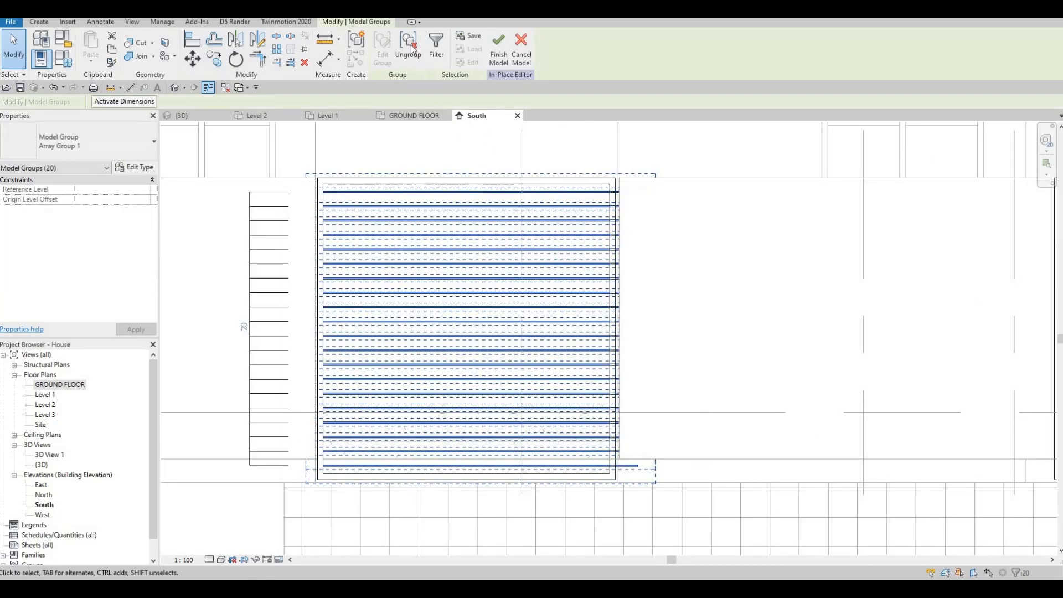
pyautogui.press('Escape')
pyautogui.scroll(2, 567, 203)
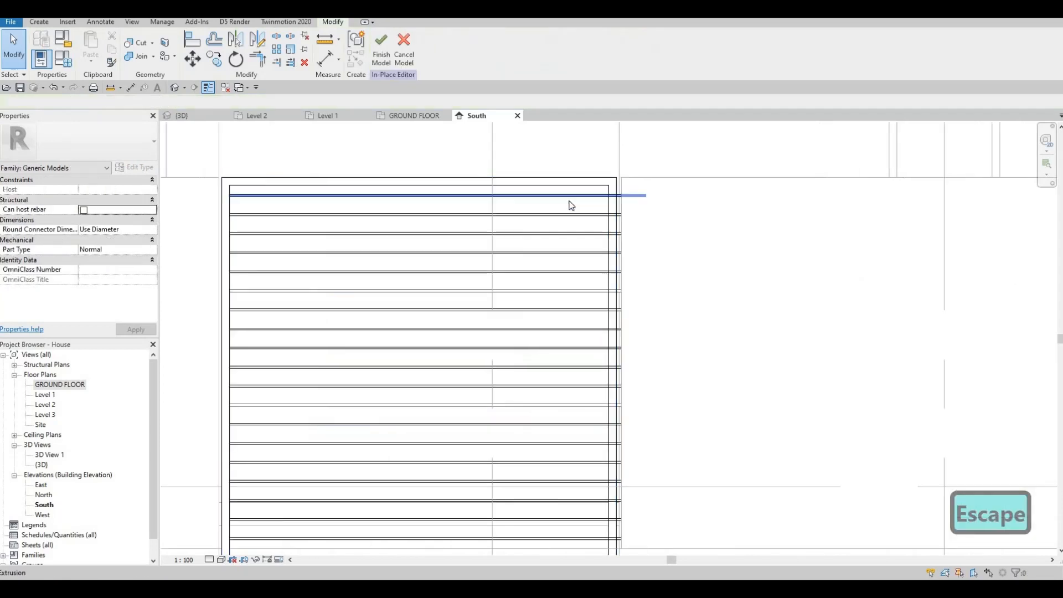
pyautogui.scroll(-1, 579, 202)
pyautogui.scroll(-2, 580, 202)
pyautogui.click(597, 186)
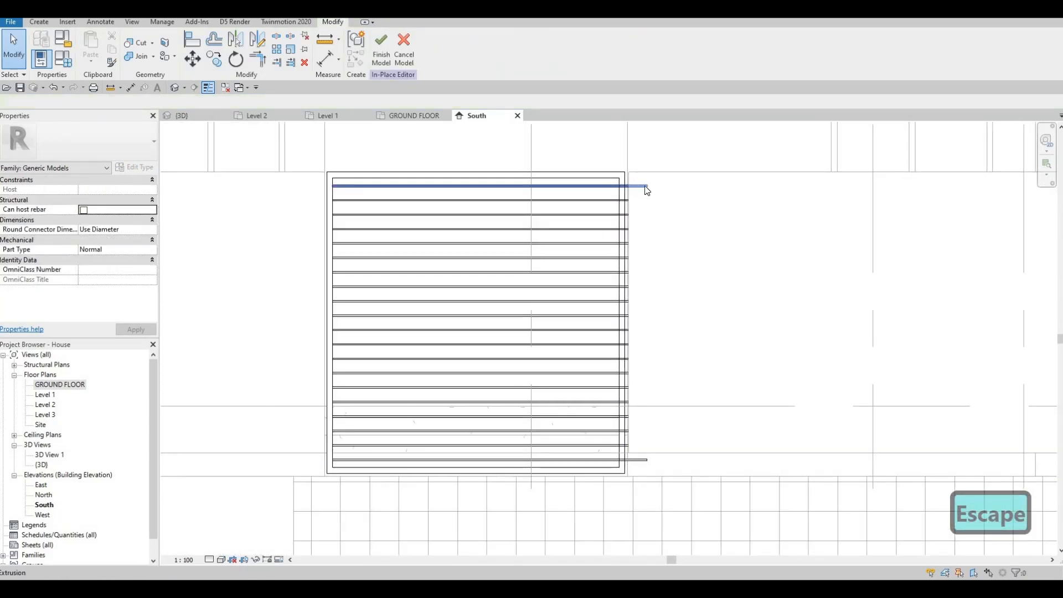
pyautogui.moveTo(559, 186); pyautogui.dragTo(590, 186)
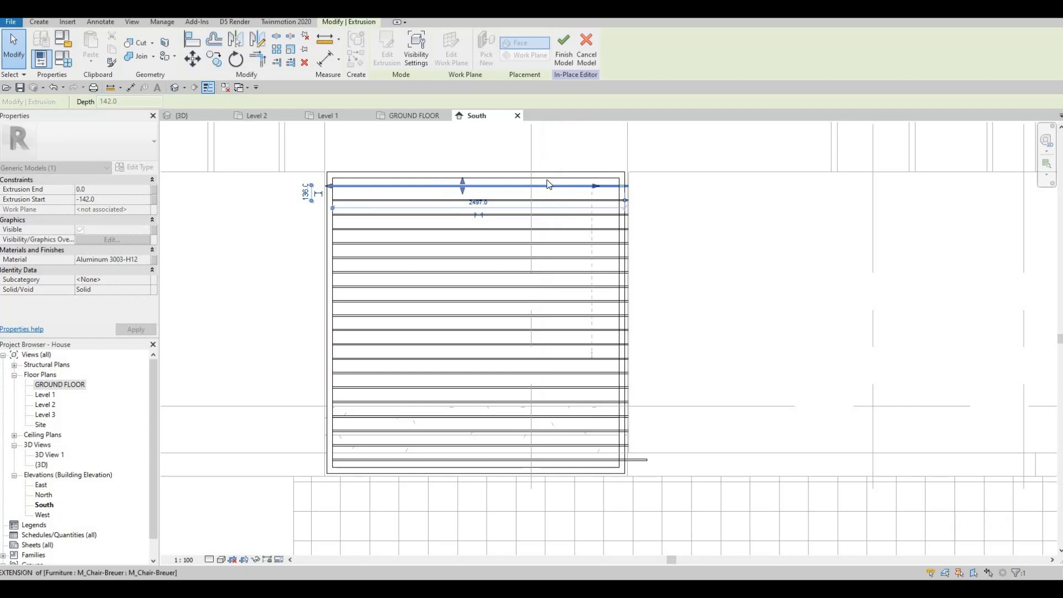
pyautogui.press('Escape')
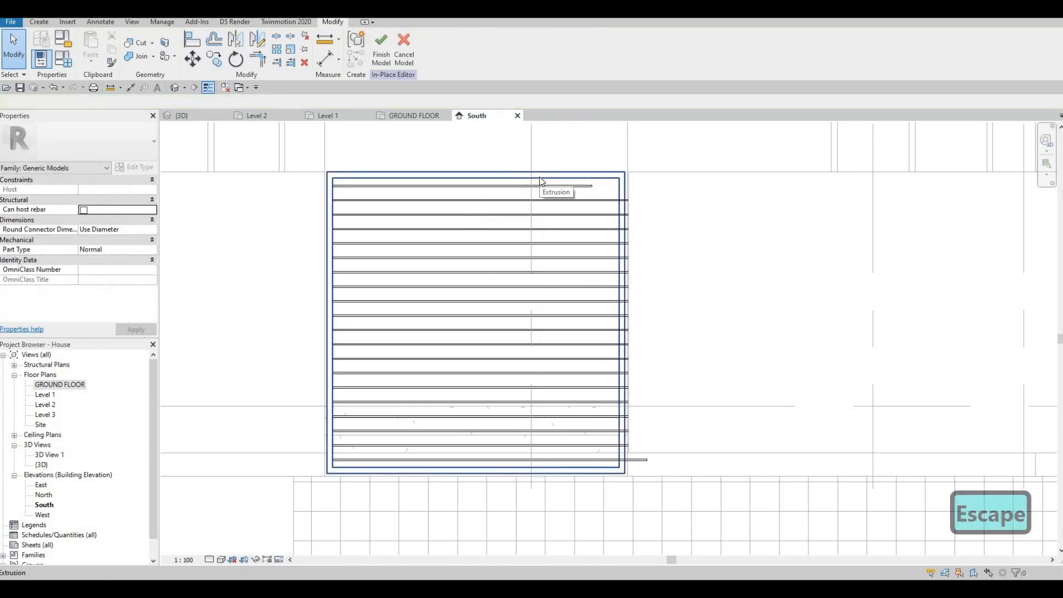
# Edit the frame's extrusion sketch and draw a vertical line inside its right edge.
pyautogui.click(541, 180)
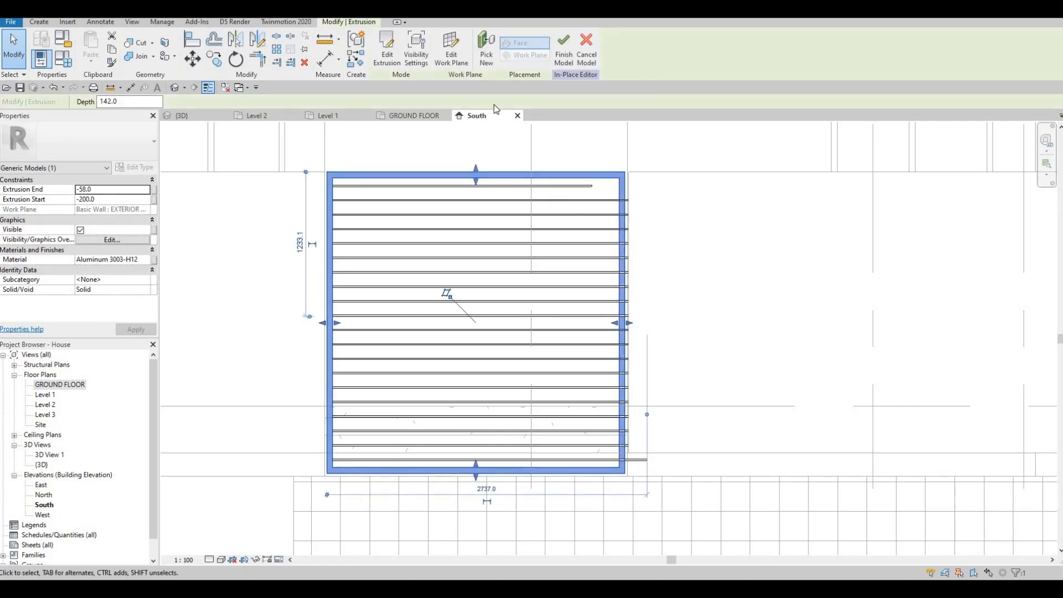
pyautogui.click(387, 51)
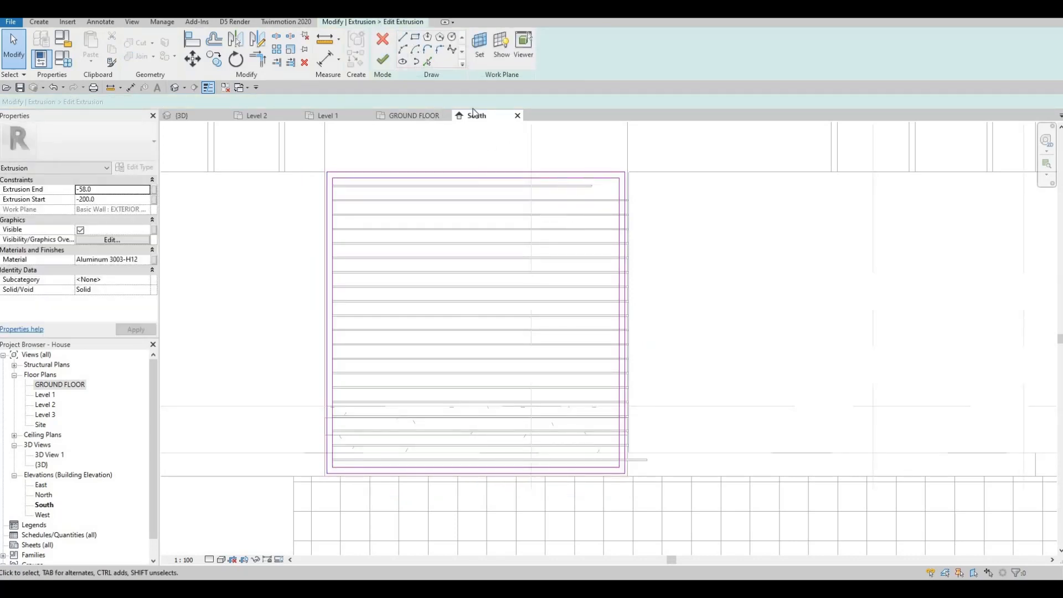
pyautogui.scroll(3, 580, 183)
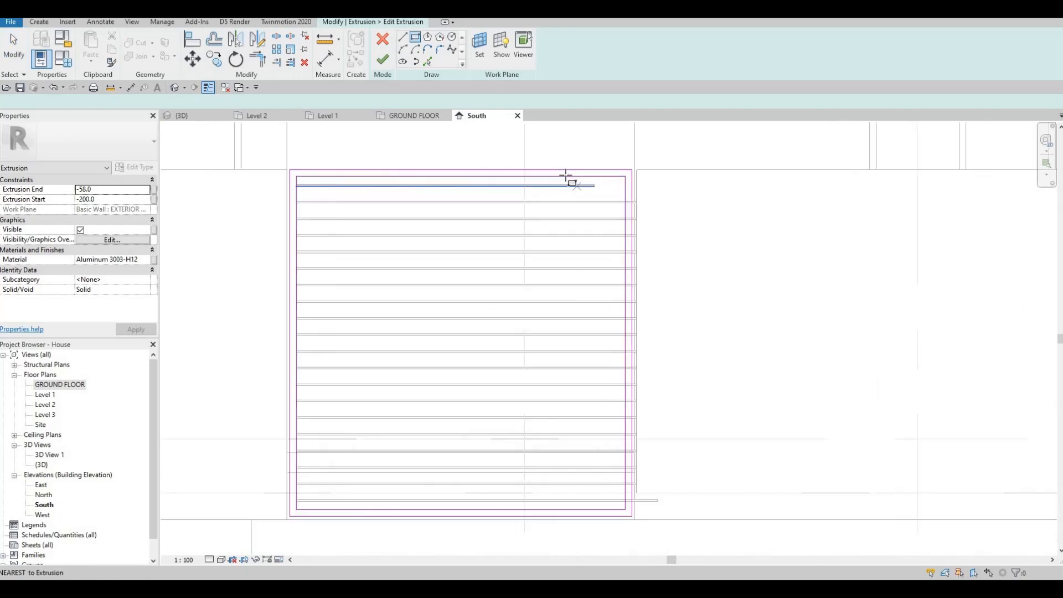
pyautogui.press('l')
pyautogui.press('i')
pyautogui.moveTo(559, 551); pyautogui.dragTo(545, 402, button='middle')
pyautogui.scroll(3, 553, 403)
pyautogui.click(558, 397)
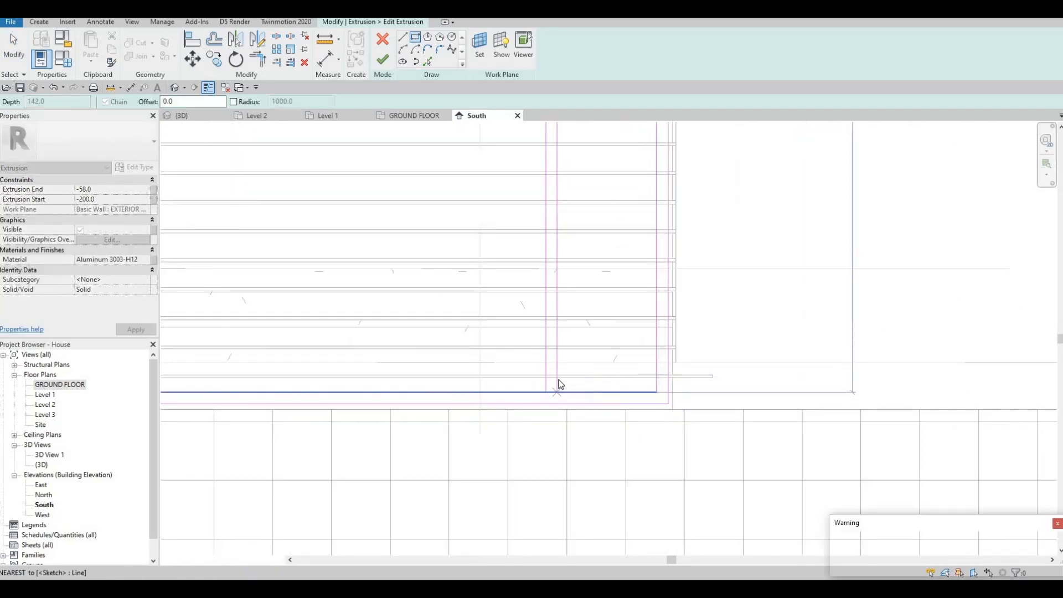
pyautogui.press('Escape')
pyautogui.press('Escape')
pyautogui.scroll(-2, 559, 376)
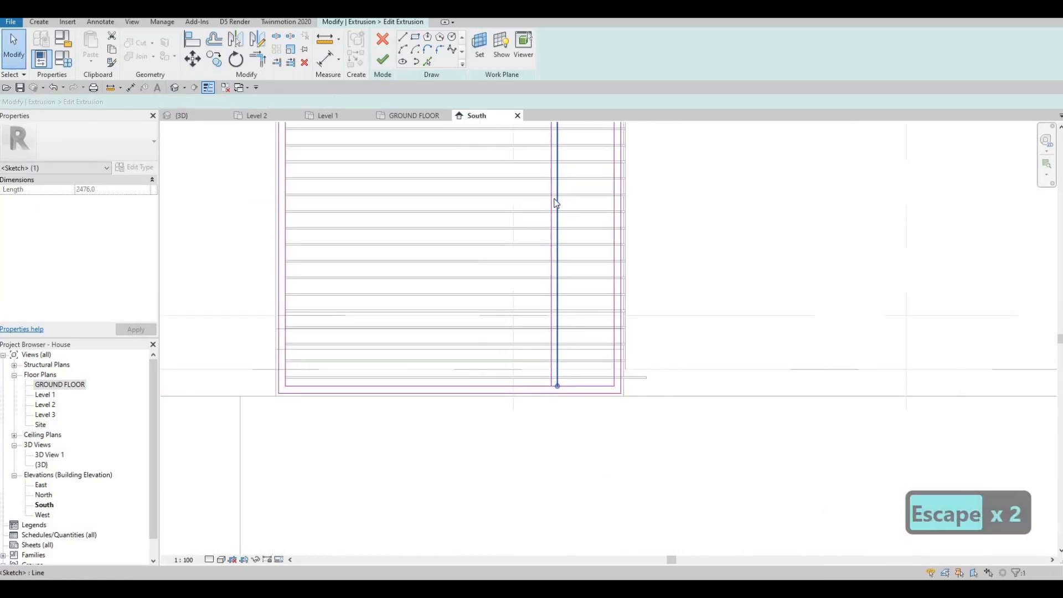
# Draw a 50 mm sketch line at the frame's top corner and delete it.
pyautogui.moveTo(556, 202); pyautogui.dragTo(557, 391, button='middle')
pyautogui.scroll(4, 562, 238)
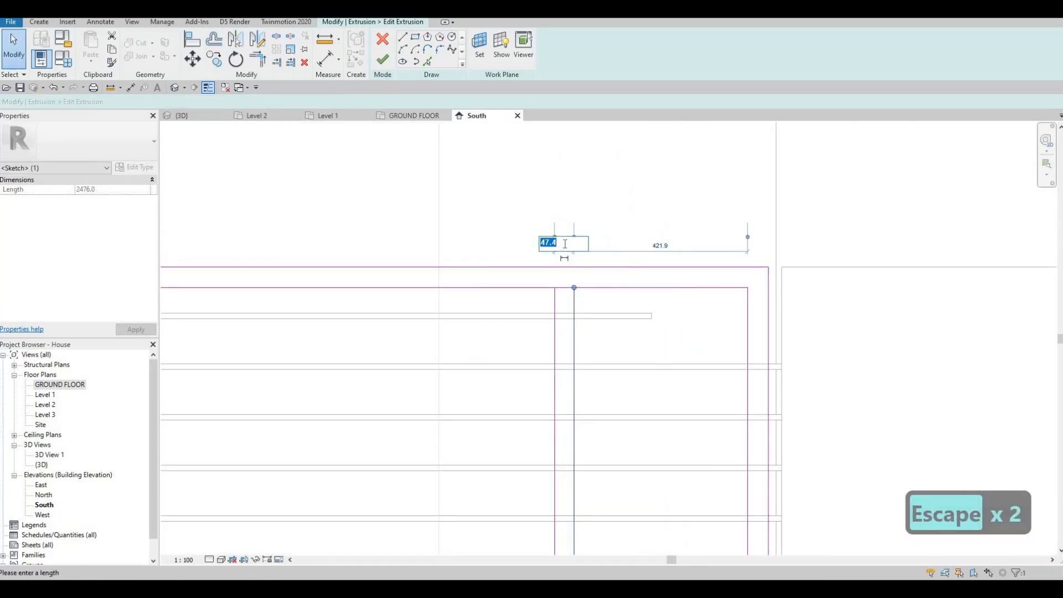
pyautogui.write('50')
pyautogui.press('Return')
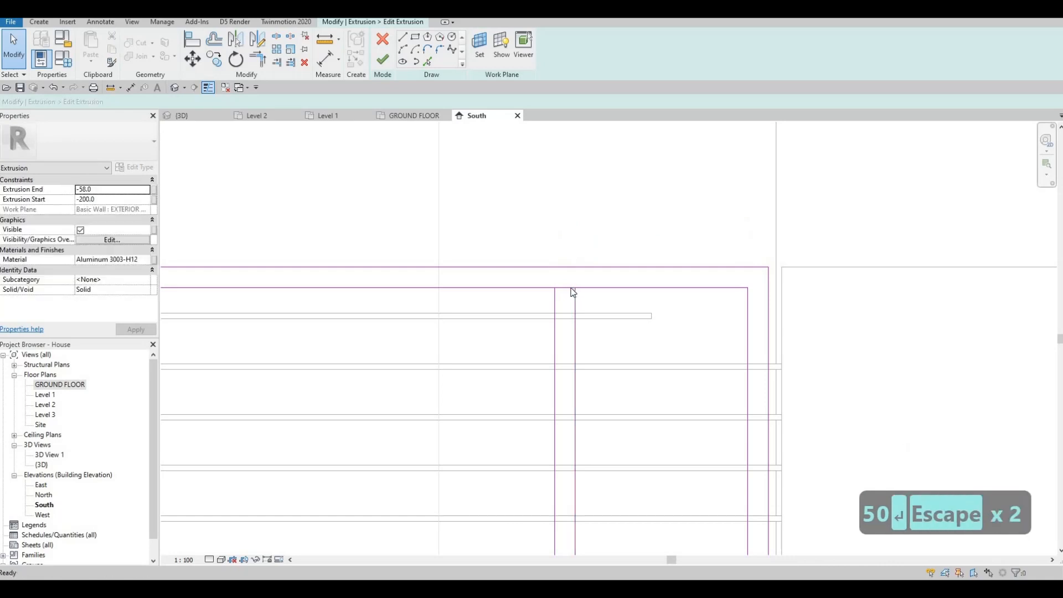
pyautogui.click(567, 288)
pyautogui.scroll(-2, 600, 345)
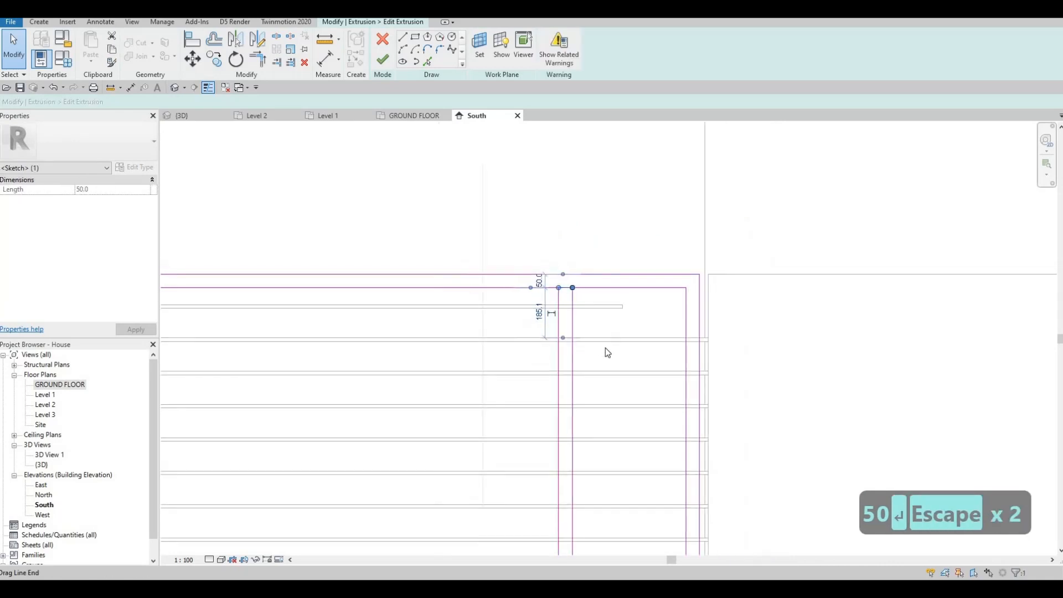
pyautogui.press('Delete')
# Delete a stray sketch line at the frame's bottom corner.
pyautogui.moveTo(609, 471); pyautogui.dragTo(619, 232, button='middle')
pyautogui.scroll(-2, 618, 232)
pyautogui.scroll(2, 595, 387)
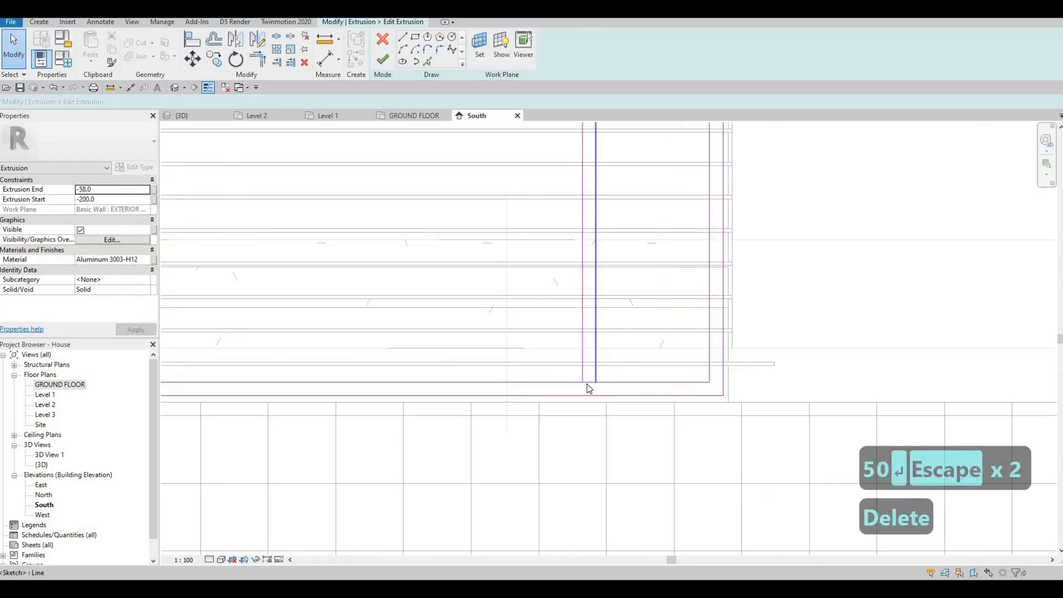
pyautogui.click(590, 382)
pyautogui.press('Delete')
pyautogui.scroll(-2, 604, 382)
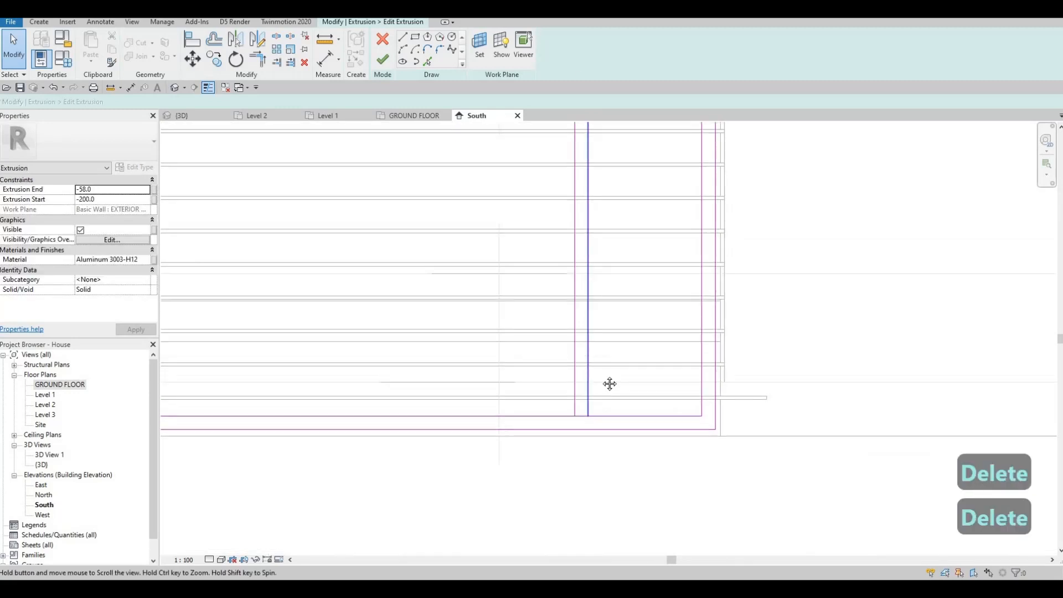
pyautogui.scroll(2, 592, 443)
pyautogui.press('Escape')
pyautogui.press('Escape')
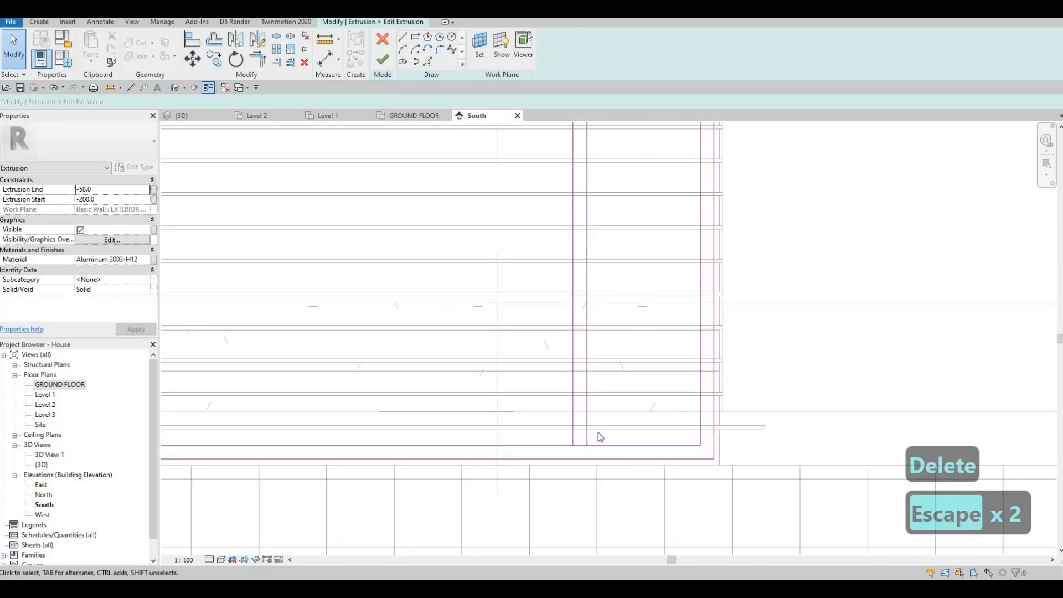
pyautogui.press('s')
pyautogui.press('l')
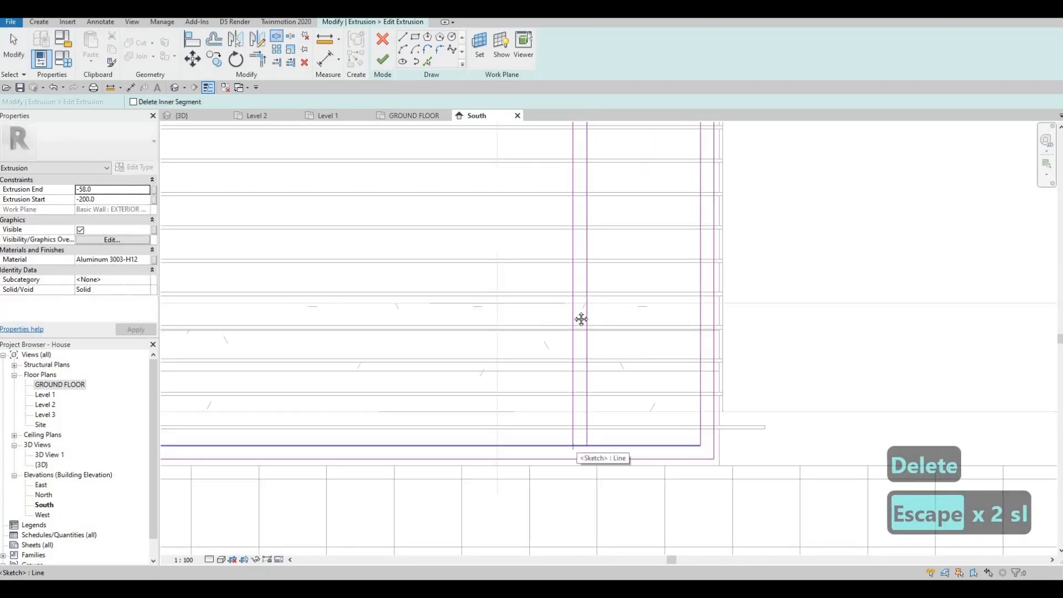
pyautogui.scroll(-2, 575, 250)
pyautogui.scroll(4, 566, 188)
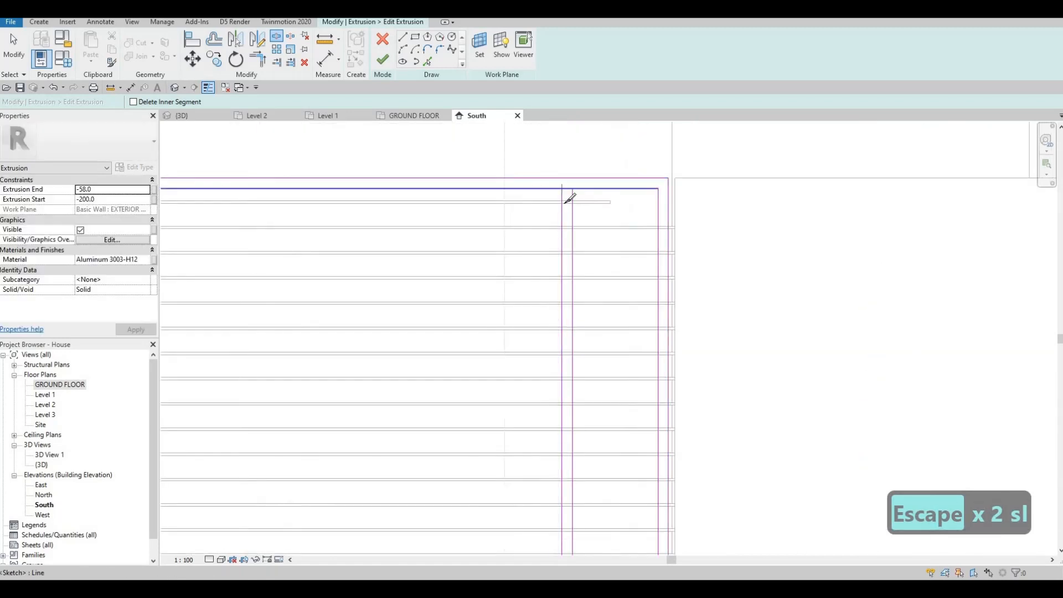
pyautogui.press('Escape')
pyautogui.press('Escape')
# Trim the sketch lines at the frame's right corner and finish editing the frame's extrusion sketch.
pyautogui.press('t')
pyautogui.press('r')
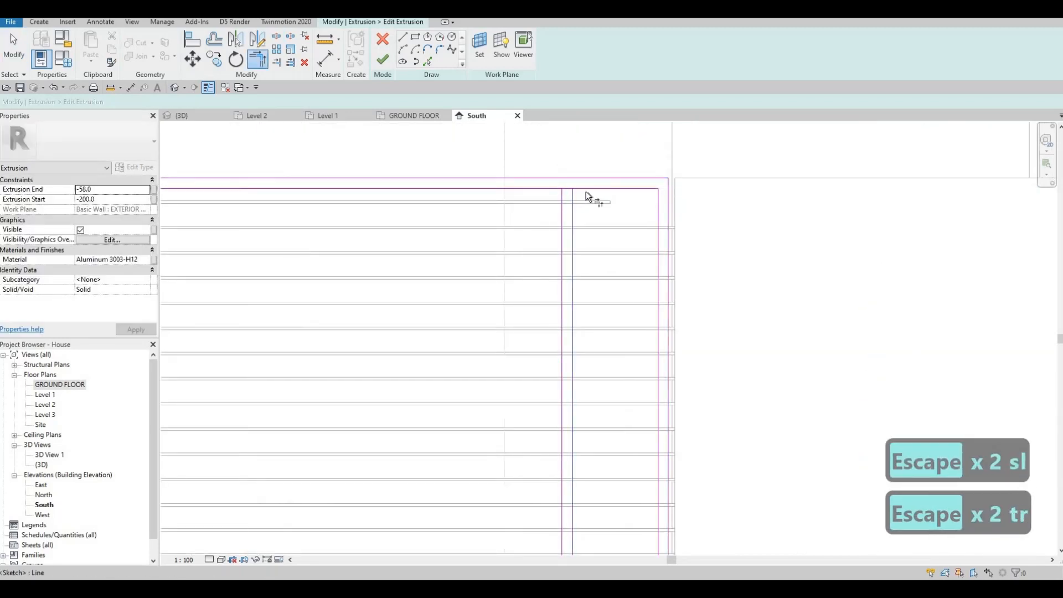
pyautogui.scroll(-3, 564, 363)
pyautogui.scroll(3, 600, 387)
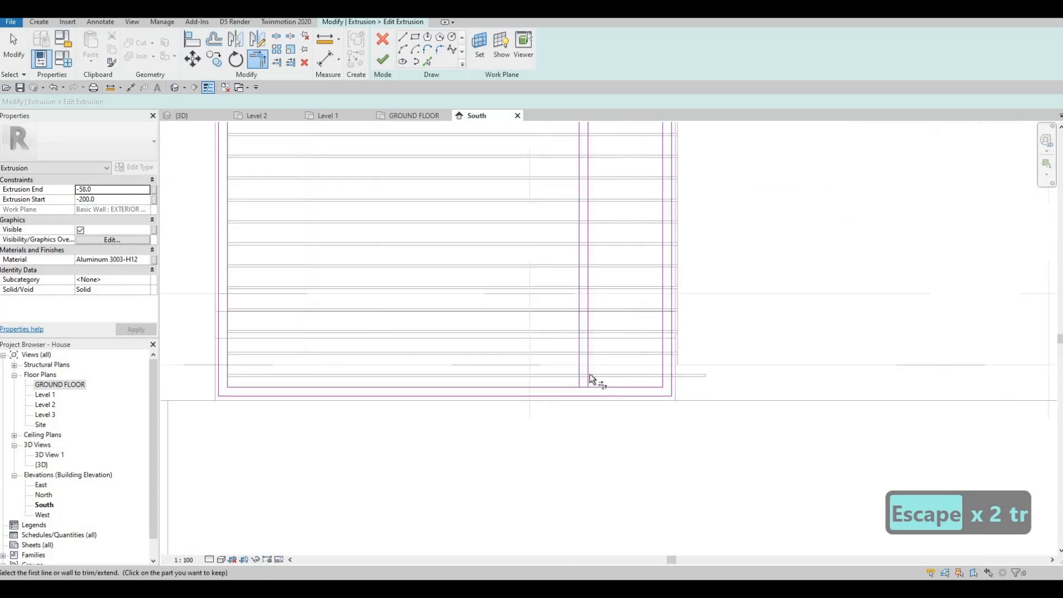
pyautogui.click(589, 335)
pyautogui.click(382, 60)
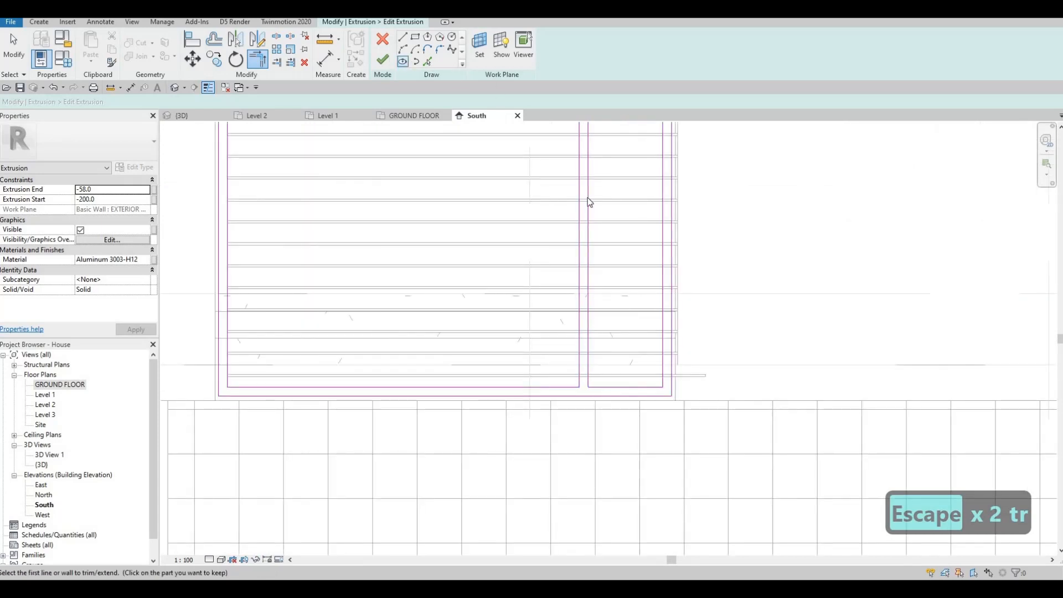
pyautogui.press('Escape')
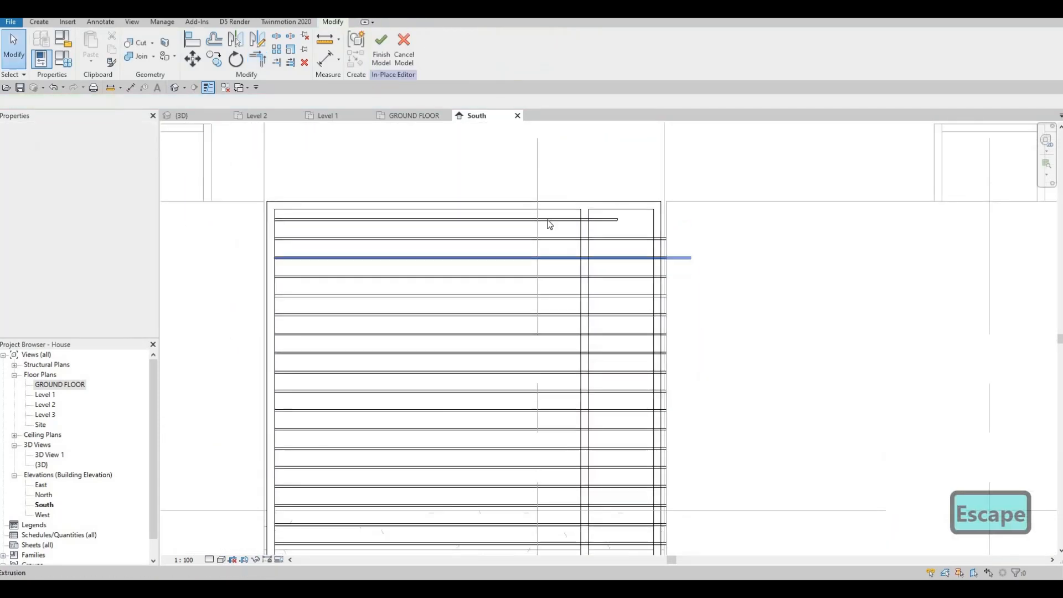
# Shorten the two topmost slats so their right ends stop at the frame's vertical member.
pyautogui.scroll(2, 548, 225)
pyautogui.scroll(1, 650, 231)
pyautogui.click(648, 230)
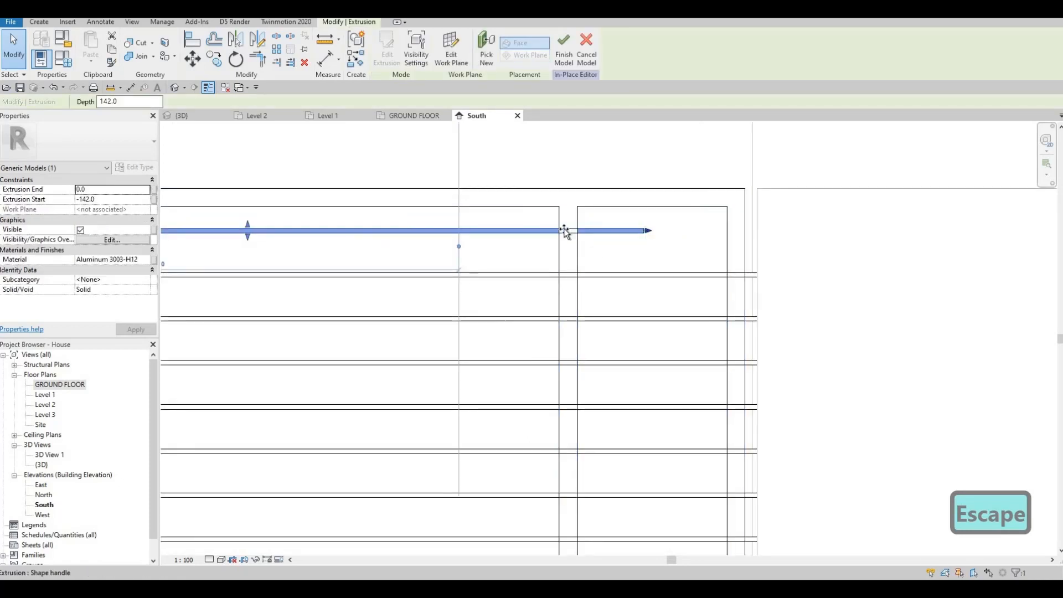
pyautogui.press('Escape')
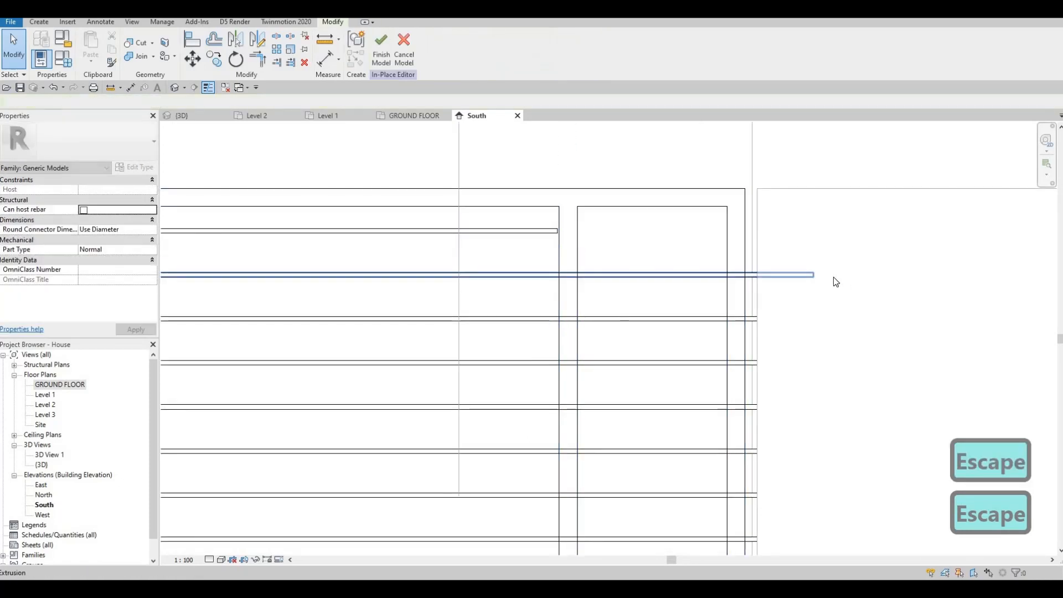
pyautogui.click(815, 274)
pyautogui.scroll(2, 520, 222)
pyautogui.press('Escape')
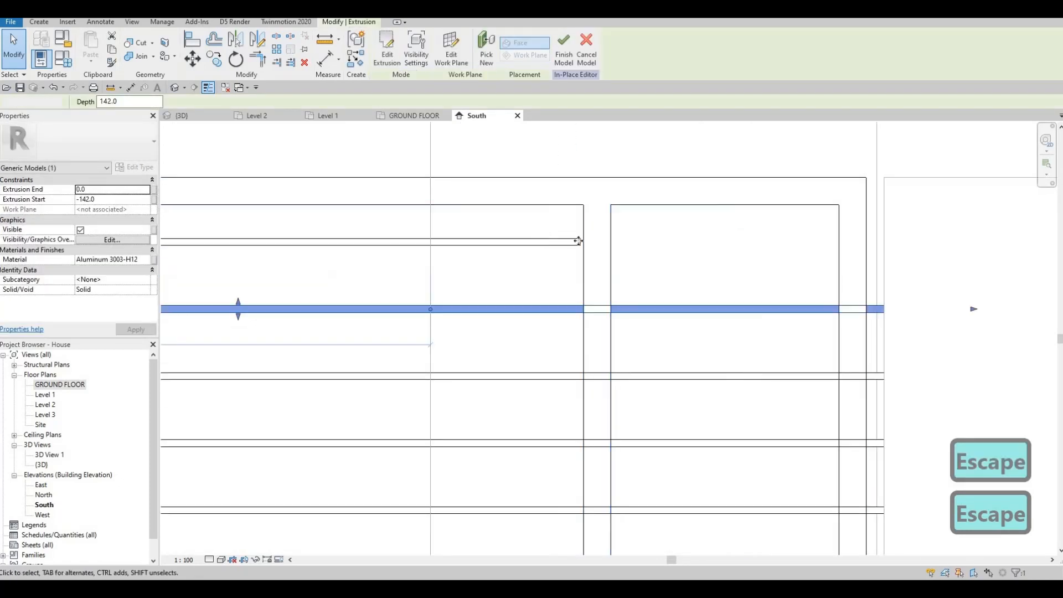
pyautogui.click(581, 242)
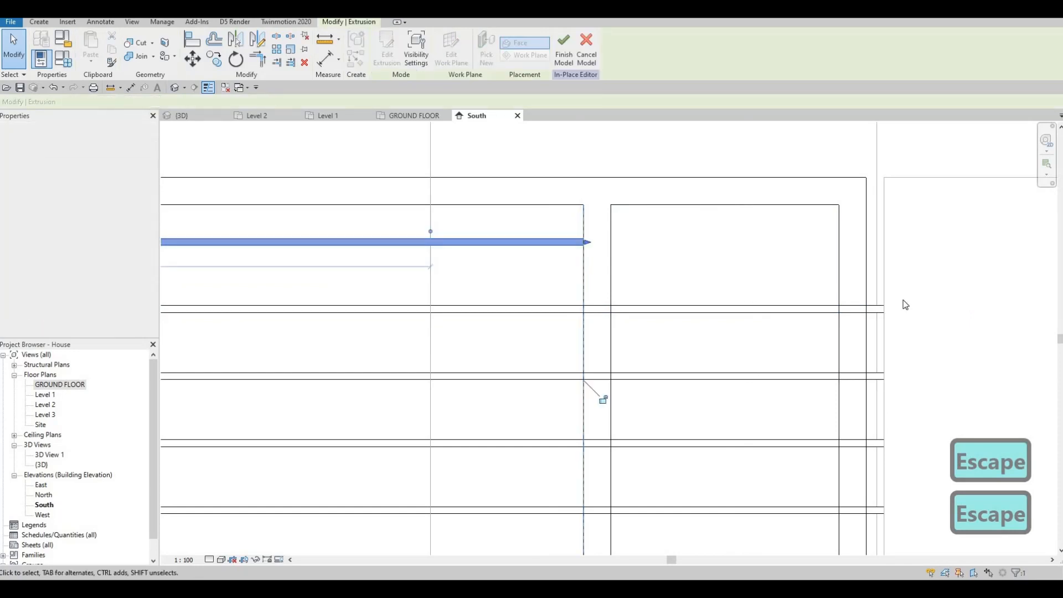
pyautogui.click(880, 308)
pyautogui.moveTo(570, 309); pyautogui.dragTo(585, 311)
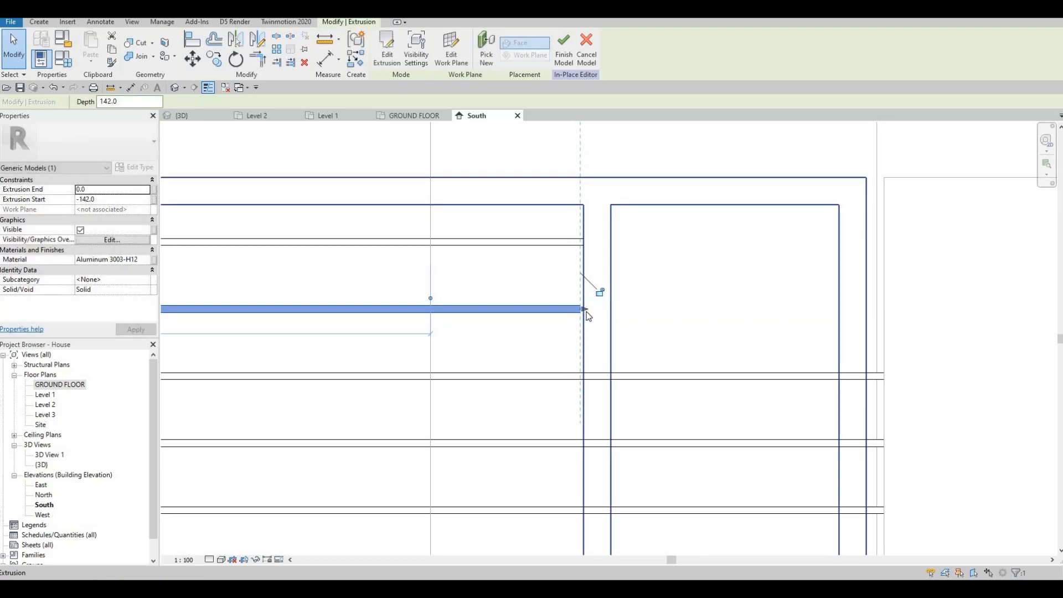
pyautogui.scroll(3, 586, 311)
pyautogui.scroll(-4, 648, 308)
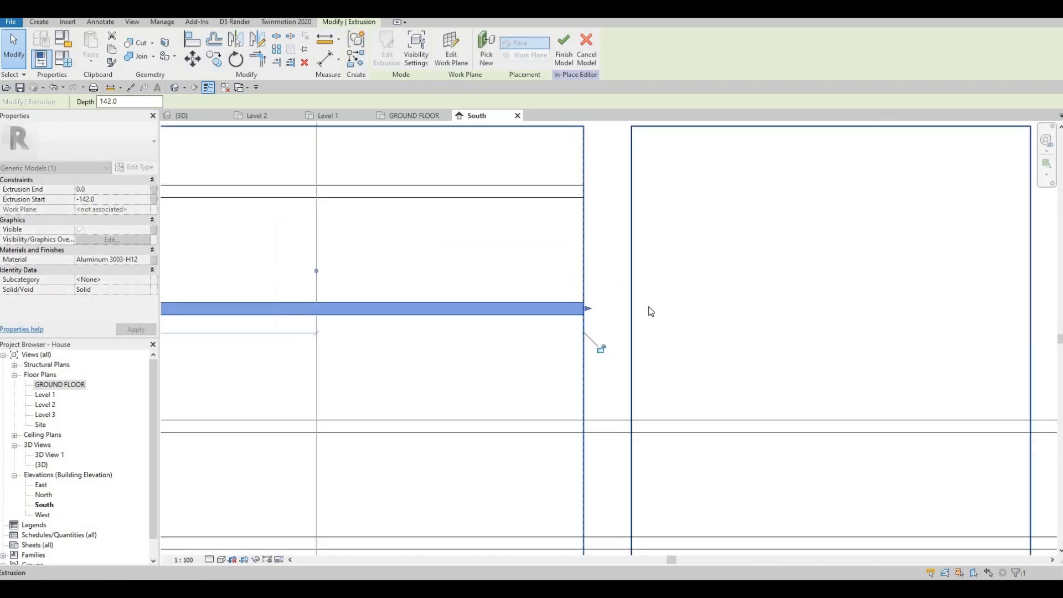
pyautogui.press('Escape')
# Drag the right ends of the next slats back to the frame's vertical member.
pyautogui.moveTo(680, 292); pyautogui.dragTo(681, 265, button='middle')
pyautogui.click(739, 294)
pyautogui.moveTo(747, 294); pyautogui.dragTo(580, 287)
pyautogui.scroll(2, 579, 296)
pyautogui.scroll(3, 574, 295)
pyautogui.moveTo(653, 317); pyautogui.dragTo(641, 287, button='middle')
pyautogui.scroll(-4, 627, 299)
pyautogui.scroll(-1, 664, 334)
pyautogui.press('Escape')
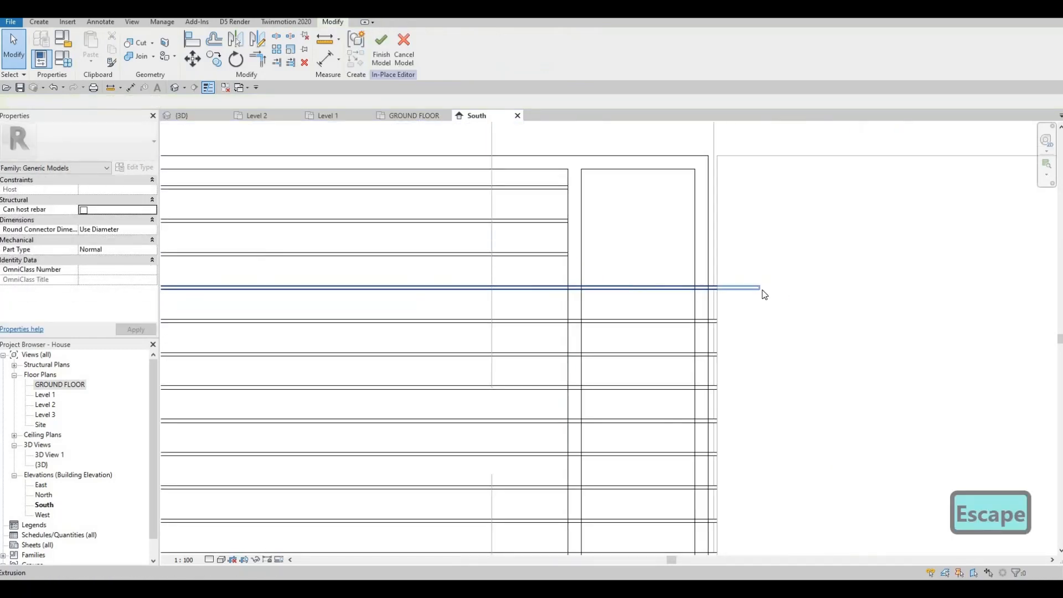
pyautogui.click(761, 289)
pyautogui.moveTo(763, 289); pyautogui.dragTo(568, 291)
pyautogui.scroll(5, 567, 294)
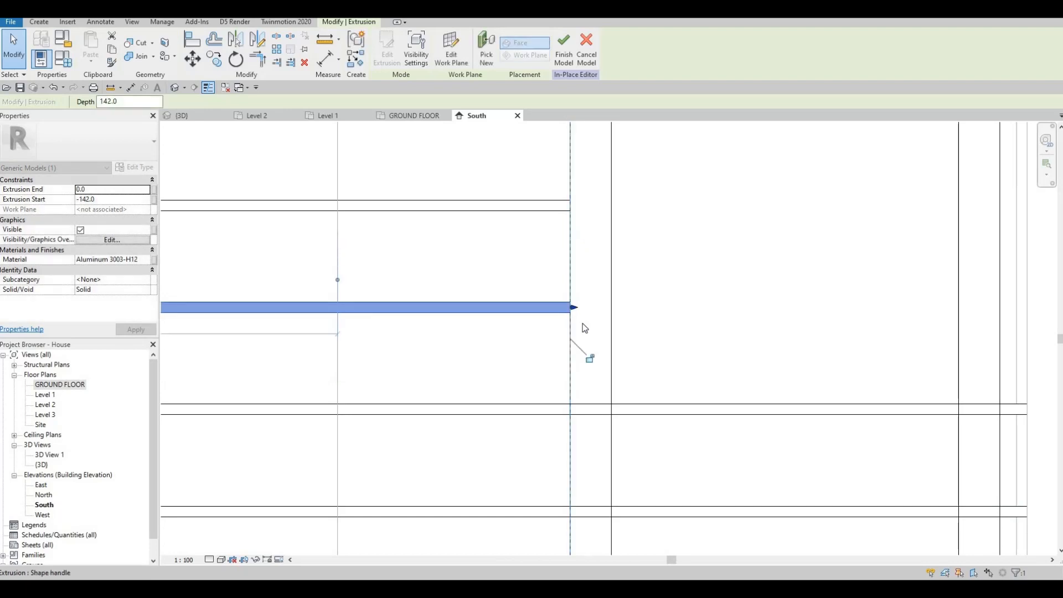
pyautogui.press('Escape')
pyautogui.scroll(-3, 587, 324)
pyautogui.press('Escape')
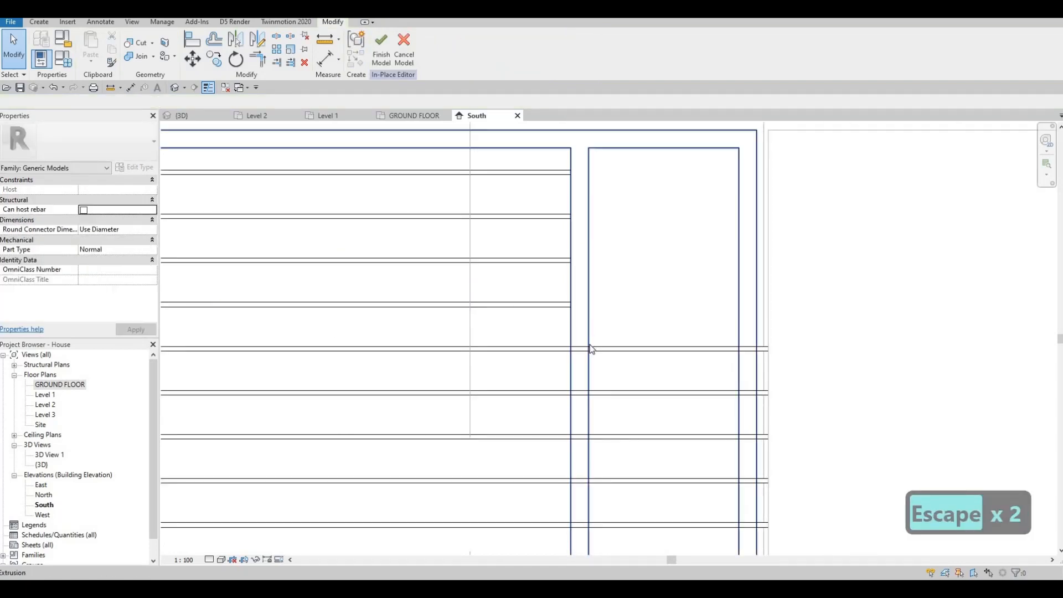
# Shorten the middle slats by pulling their right ends to the frame's vertical member.
pyautogui.click(829, 349)
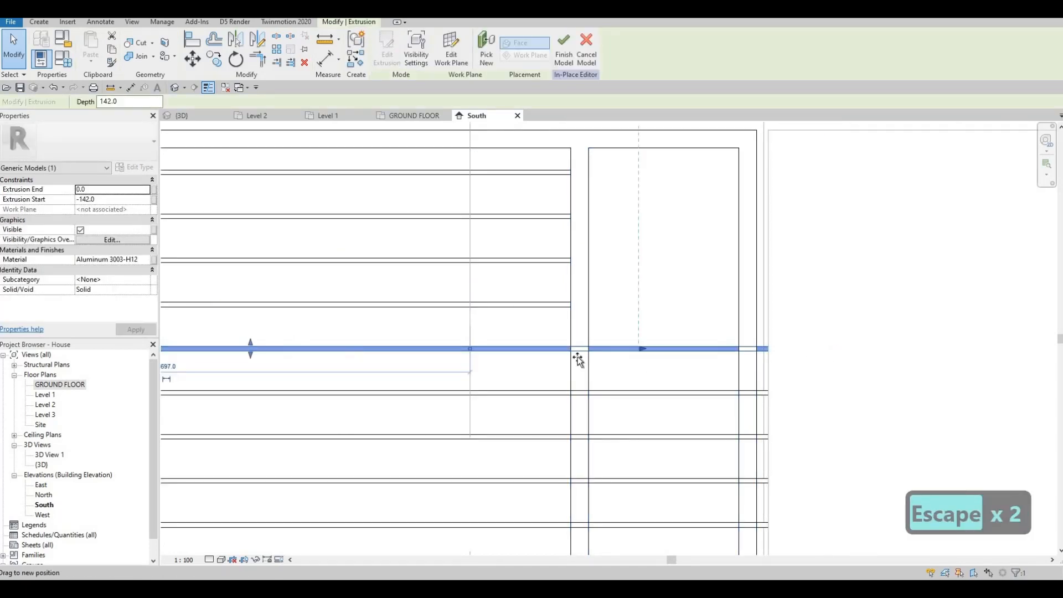
pyautogui.moveTo(575, 356); pyautogui.dragTo(575, 357)
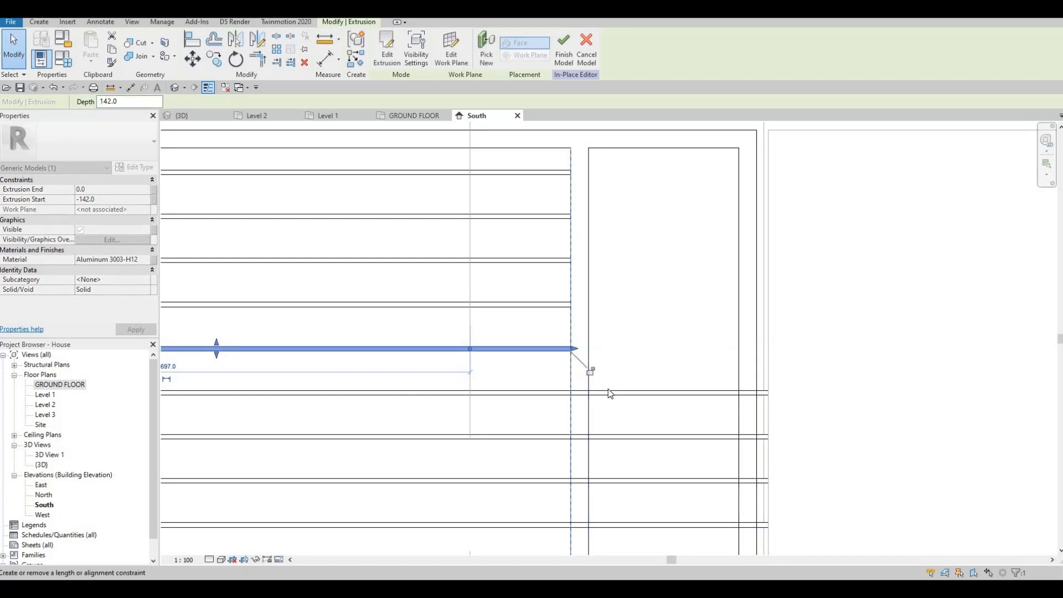
pyautogui.click(609, 388)
pyautogui.click(830, 394)
pyautogui.moveTo(831, 393); pyautogui.dragTo(569, 397)
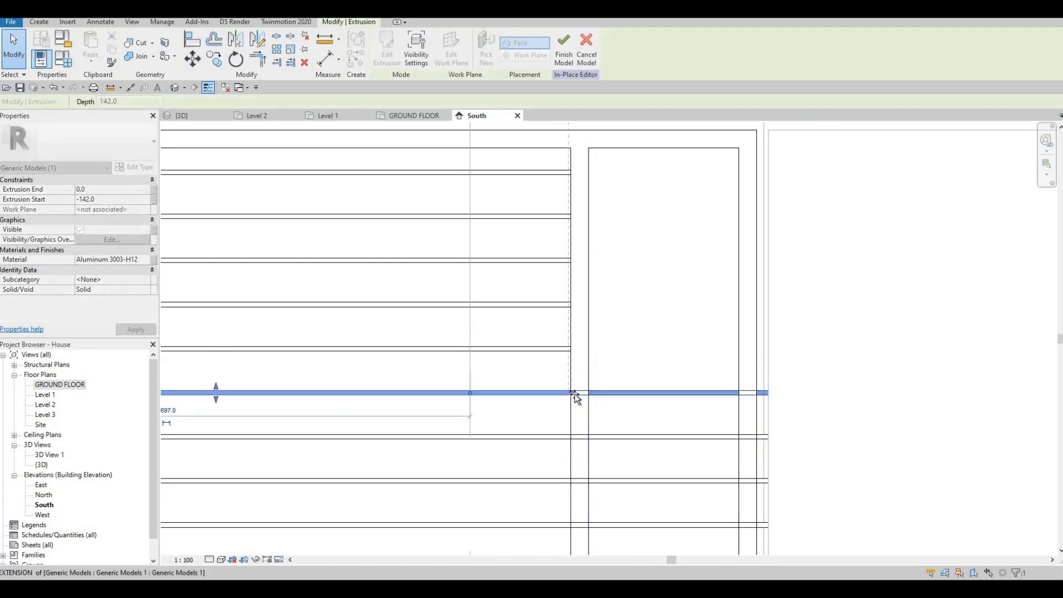
pyautogui.moveTo(668, 425); pyautogui.dragTo(658, 321, button='middle')
pyautogui.press('Escape')
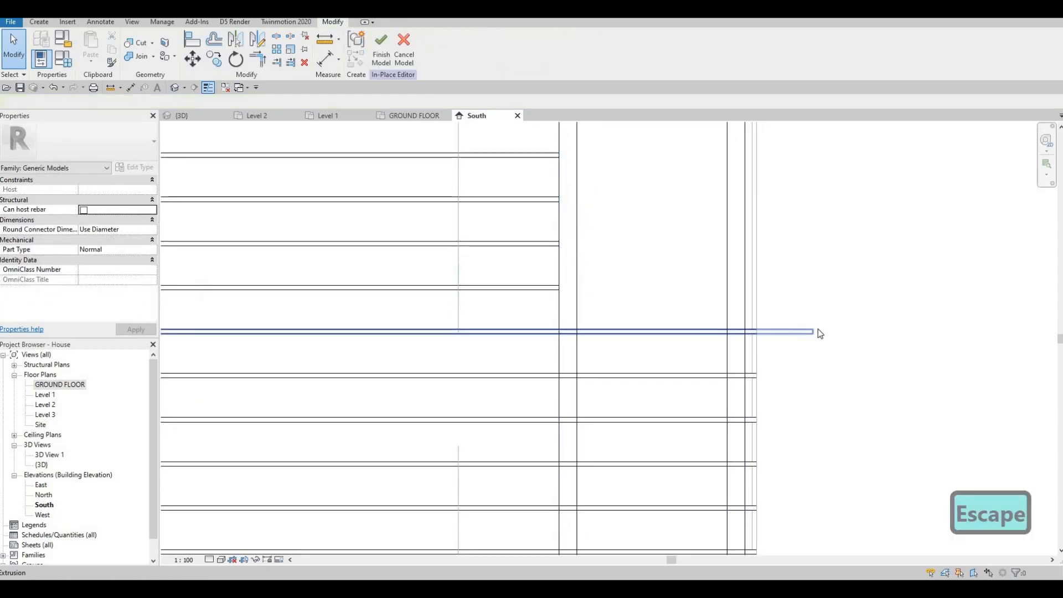
pyautogui.click(818, 331)
pyautogui.moveTo(818, 331); pyautogui.dragTo(602, 376)
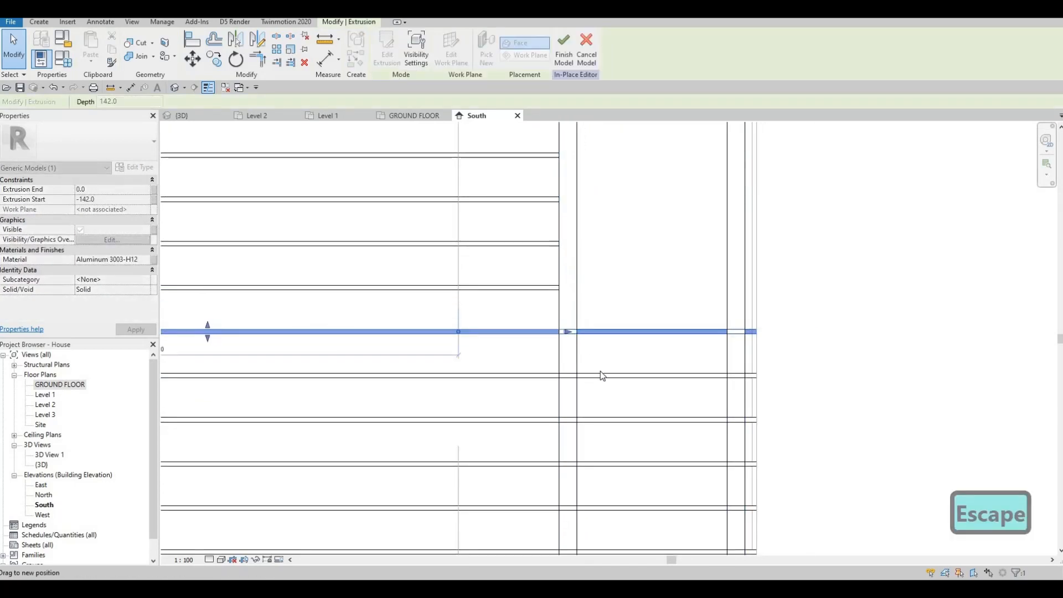
pyautogui.moveTo(760, 373); pyautogui.dragTo(815, 378)
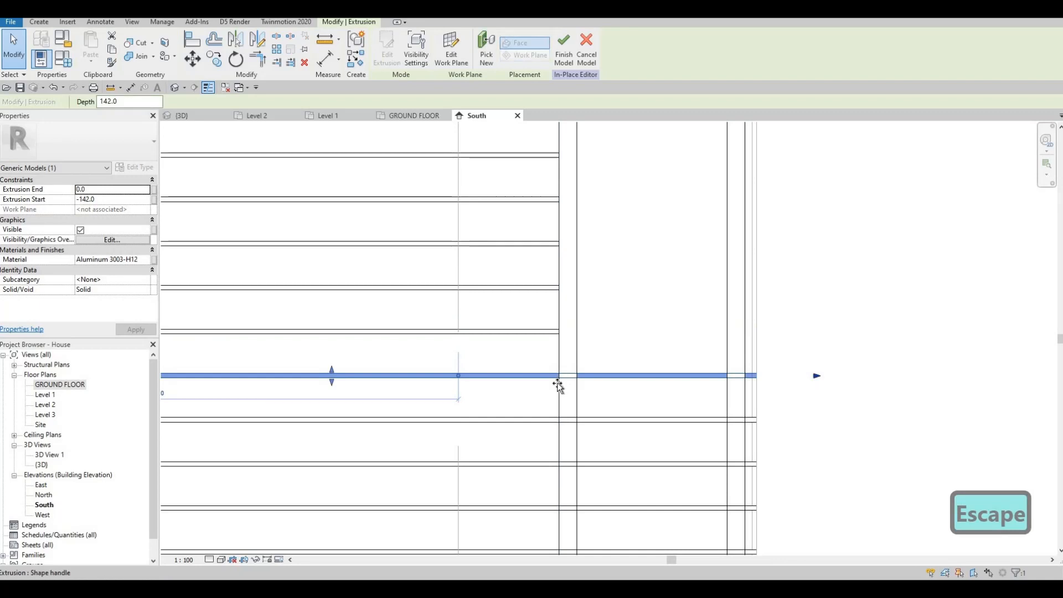
pyautogui.moveTo(560, 382); pyautogui.dragTo(562, 380)
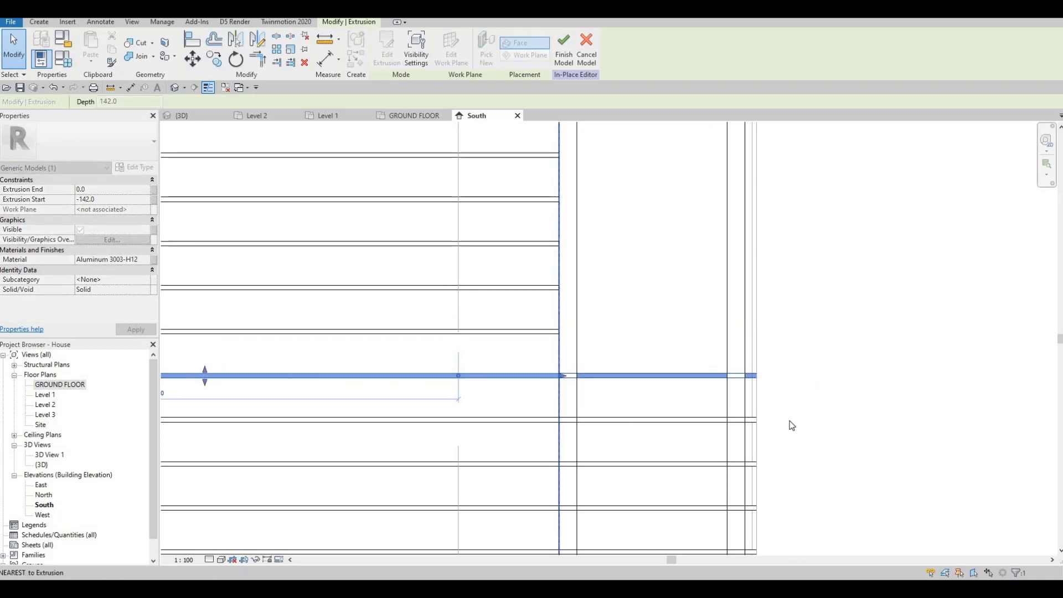
pyautogui.click(815, 421)
pyautogui.moveTo(567, 437); pyautogui.dragTo(561, 421)
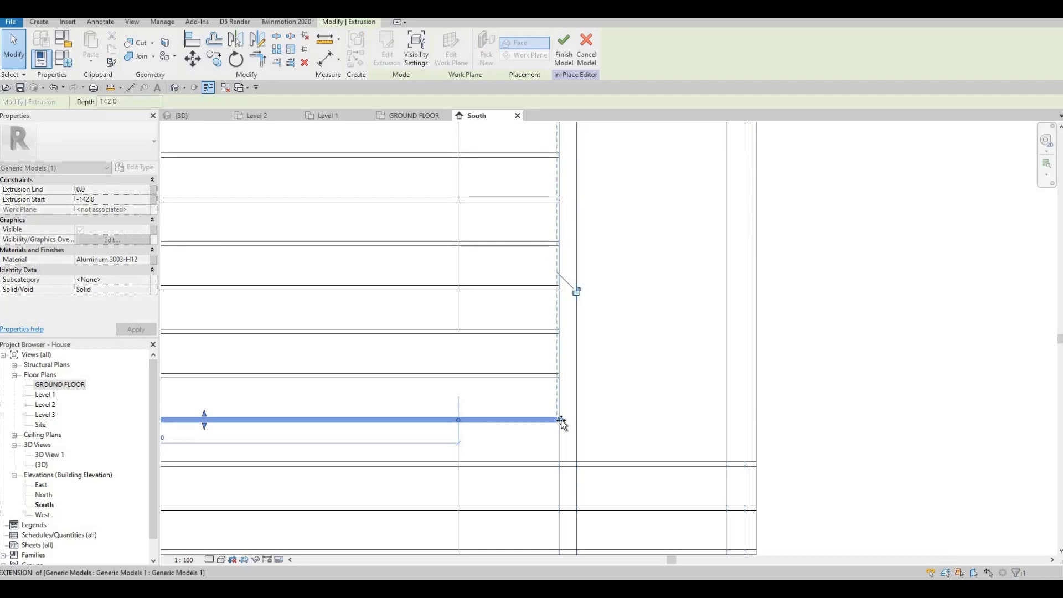
pyautogui.moveTo(799, 469); pyautogui.dragTo(813, 327, button='middle')
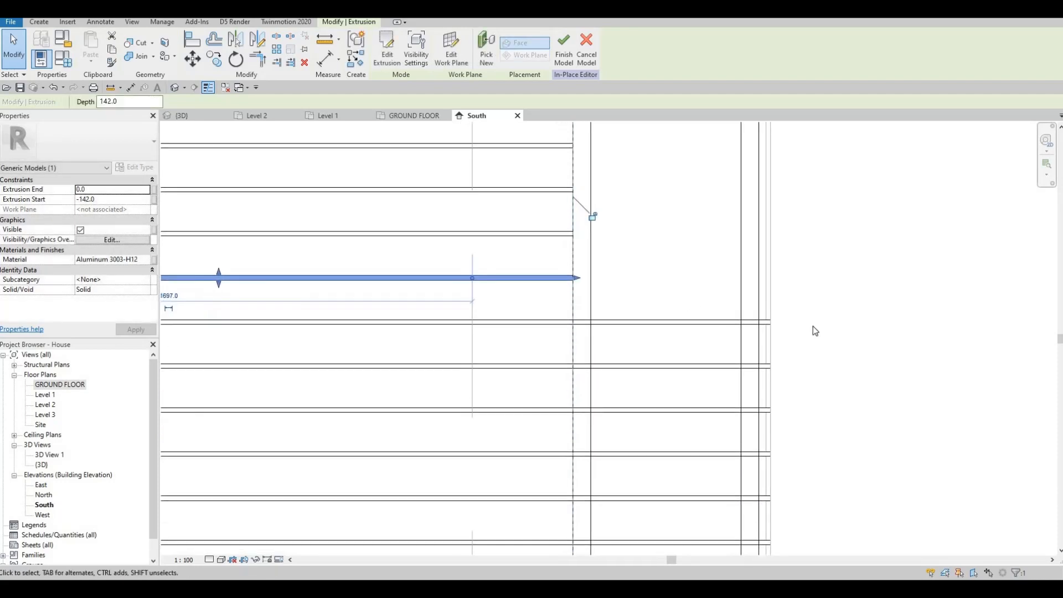
# Pull the right ends of further slats back to the frame's vertical member.
pyautogui.press('Escape')
pyautogui.click(829, 322)
pyautogui.moveTo(589, 322); pyautogui.dragTo(573, 321)
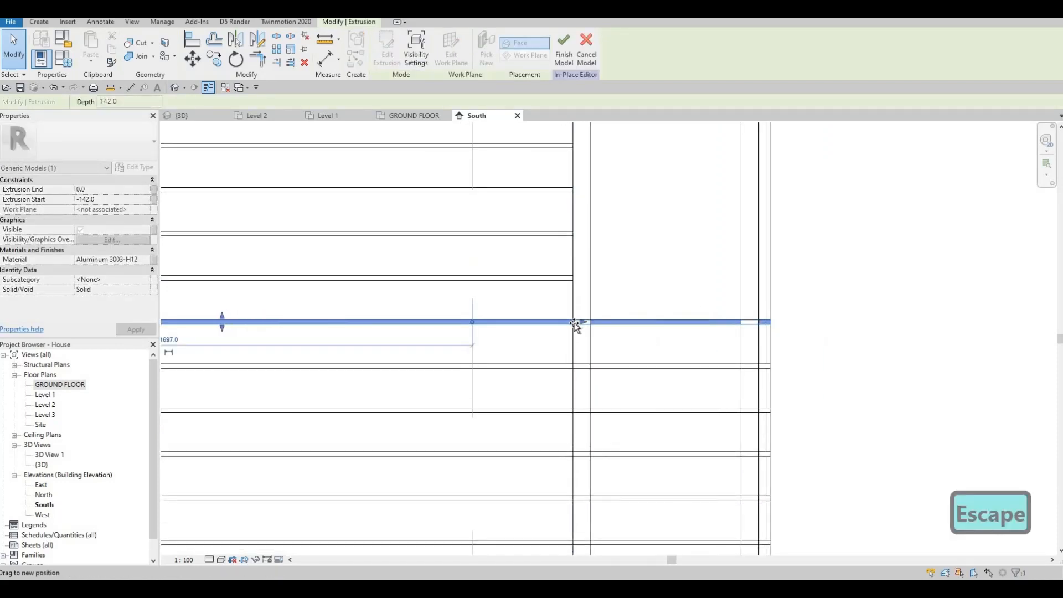
pyautogui.click(832, 366)
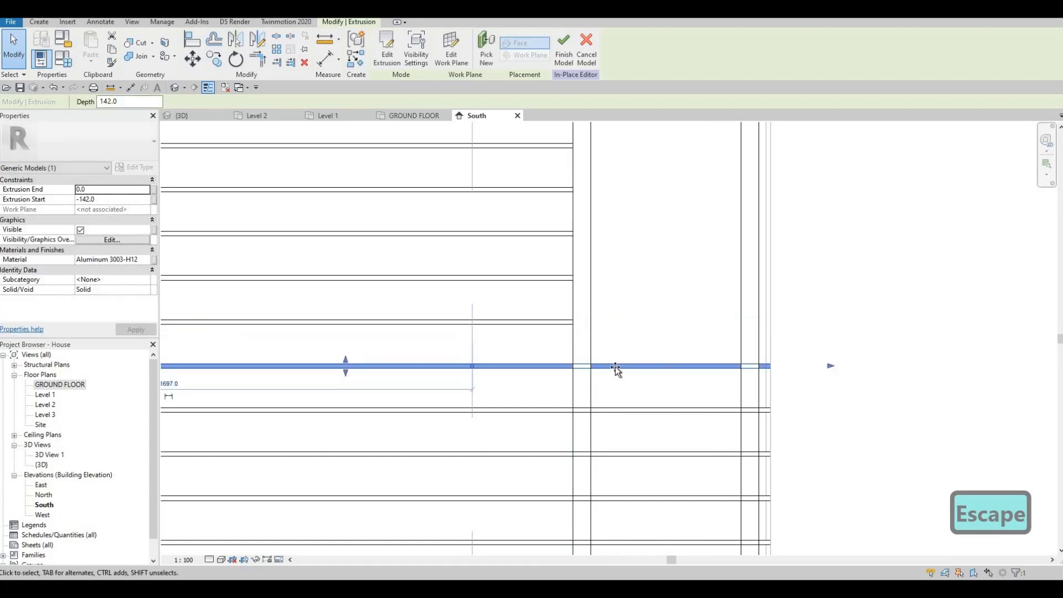
pyautogui.moveTo(577, 374); pyautogui.dragTo(576, 373)
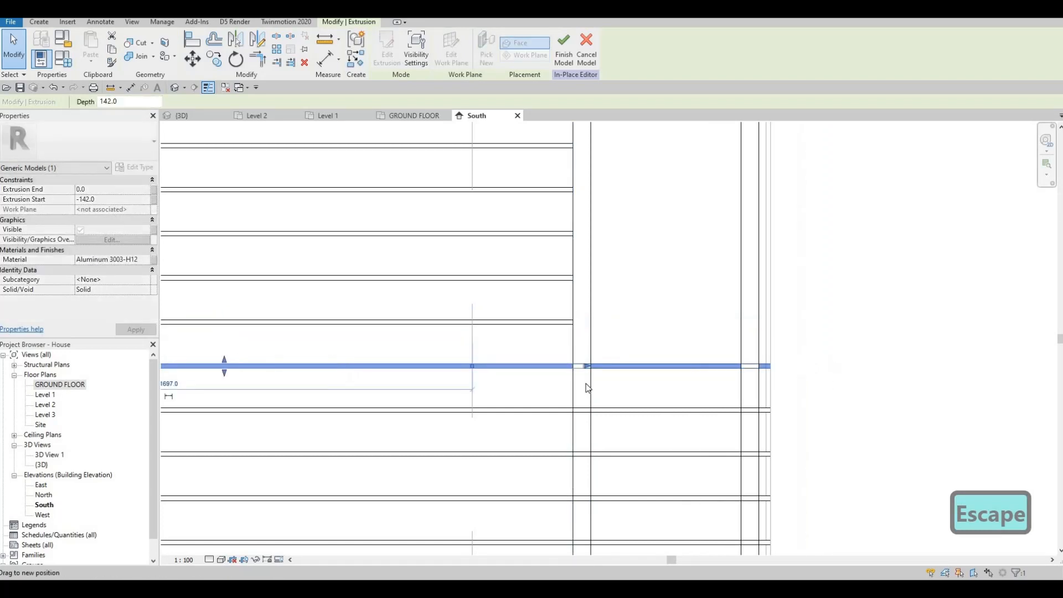
pyautogui.click(831, 411)
pyautogui.moveTo(832, 410); pyautogui.dragTo(571, 409)
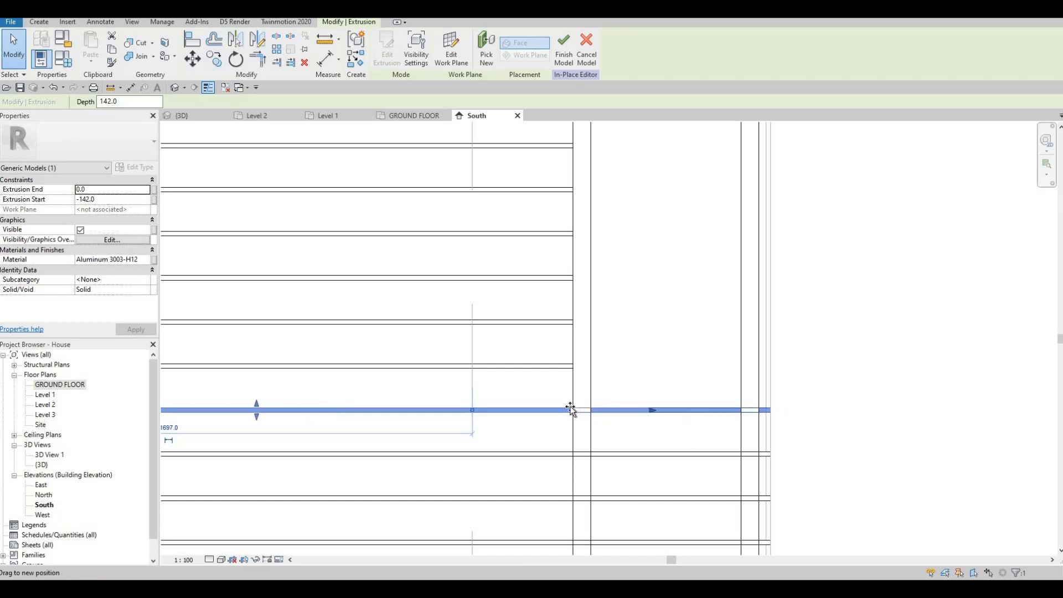
pyautogui.moveTo(639, 455); pyautogui.dragTo(622, 256, button='middle')
pyautogui.press('Escape')
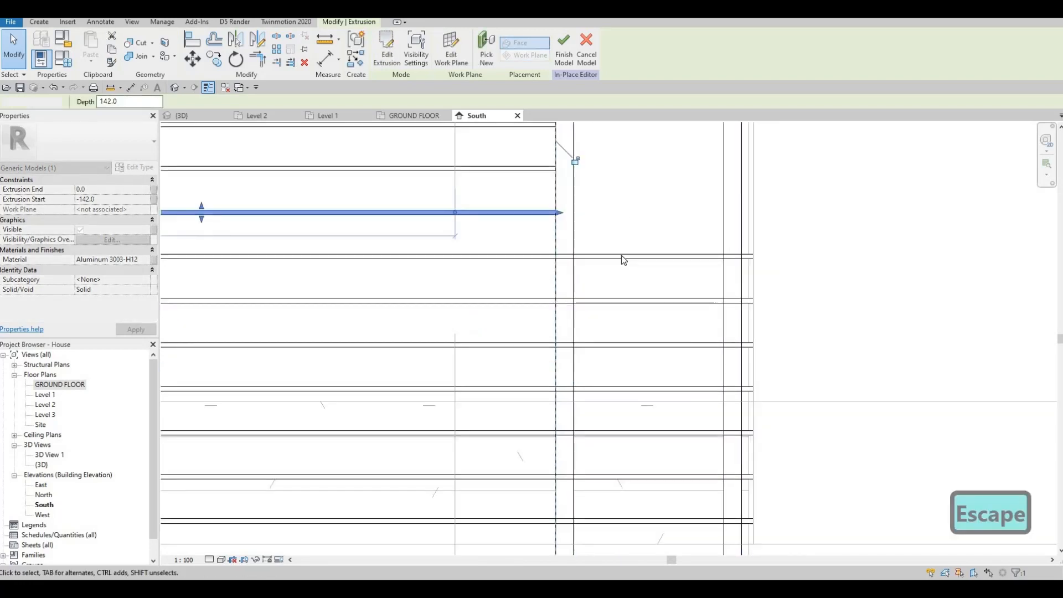
# Shorten the lower slats so they end at the frame's vertical member.
pyautogui.scroll(-1, 621, 256)
pyautogui.click(767, 259)
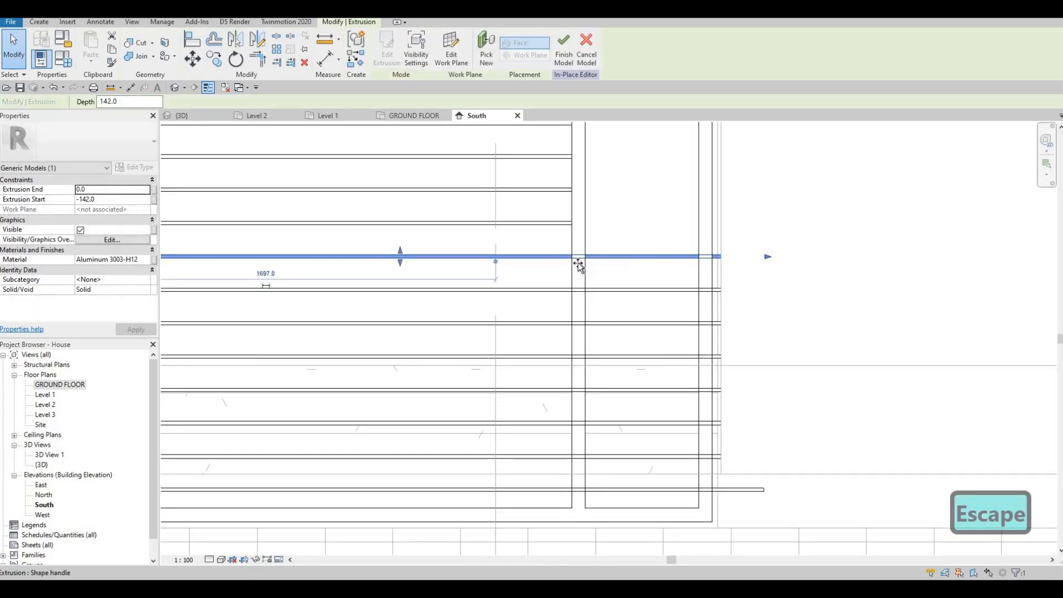
pyautogui.click(767, 291)
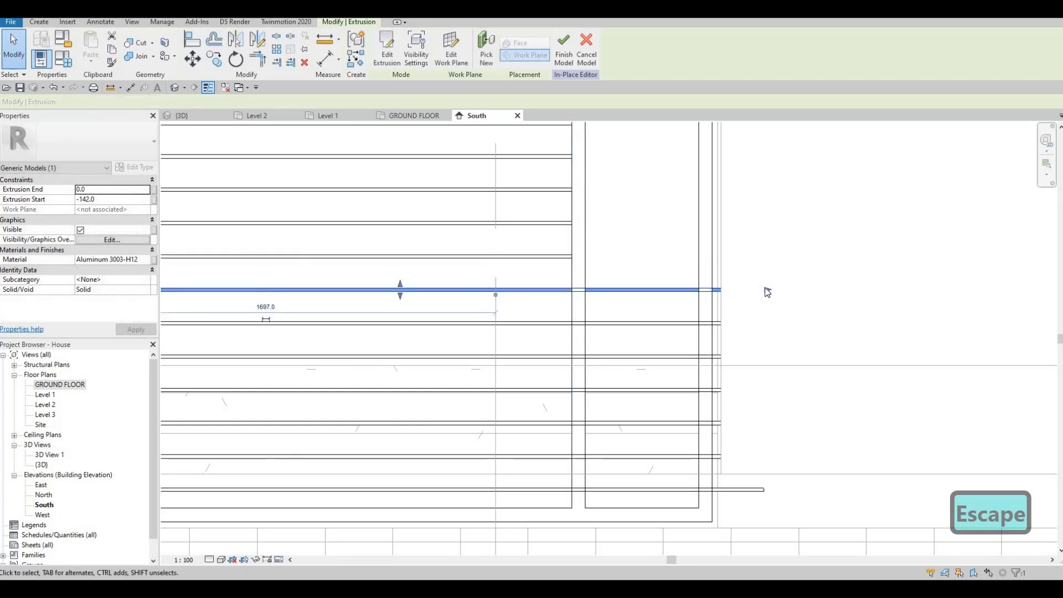
pyautogui.moveTo(767, 290); pyautogui.dragTo(572, 289)
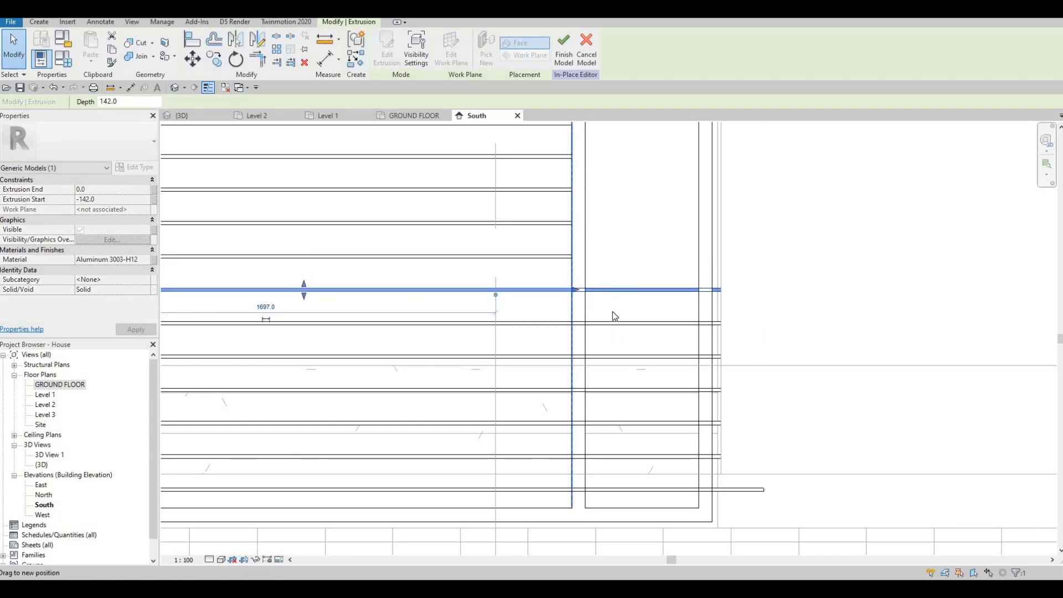
pyautogui.click(692, 323)
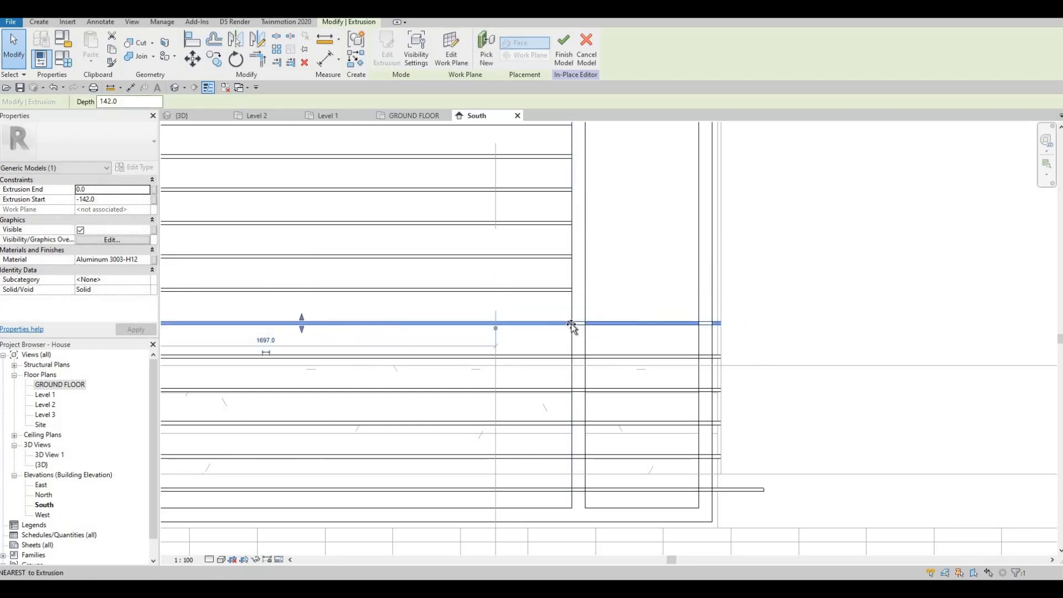
pyautogui.moveTo(572, 326); pyautogui.dragTo(572, 327)
pyautogui.click(653, 357)
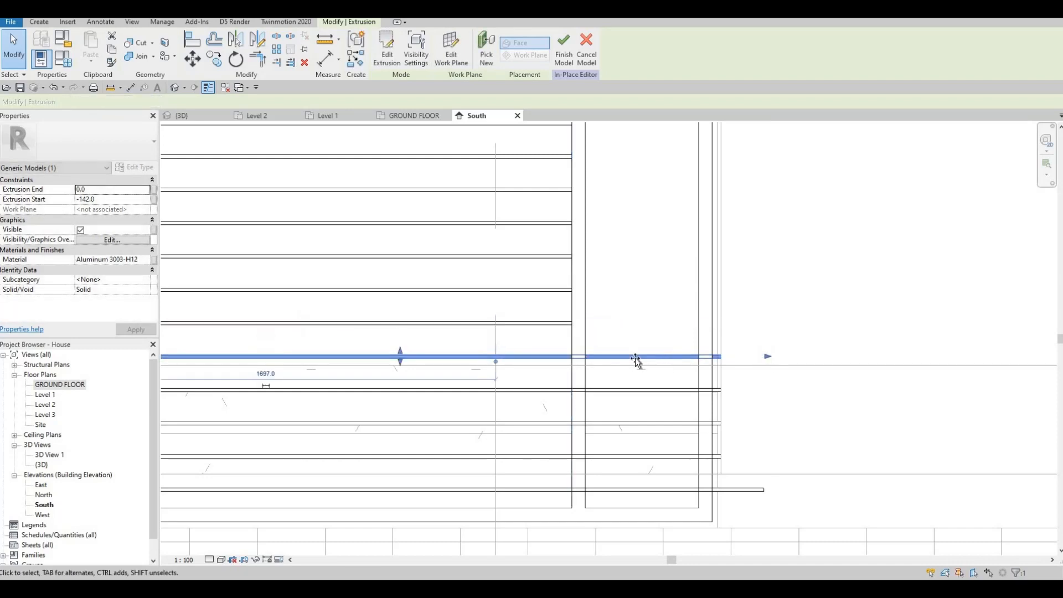
pyautogui.moveTo(574, 359); pyautogui.dragTo(572, 358)
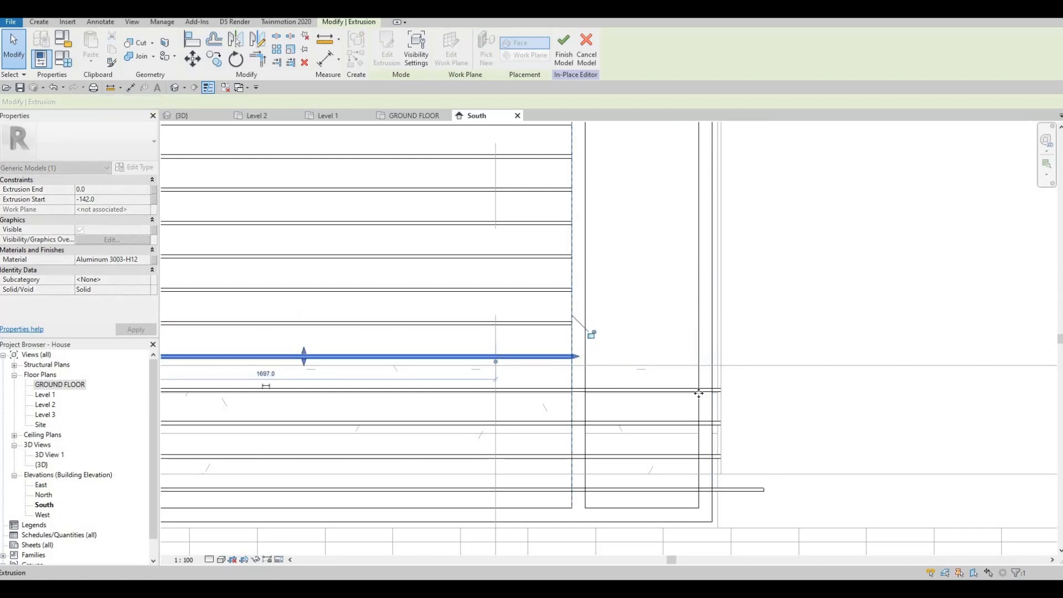
# Shorten the bottom slats so their right ends stop at the frame's vertical member.
pyautogui.click(737, 393)
pyautogui.moveTo(548, 395); pyautogui.dragTo(588, 432)
pyautogui.click(765, 424)
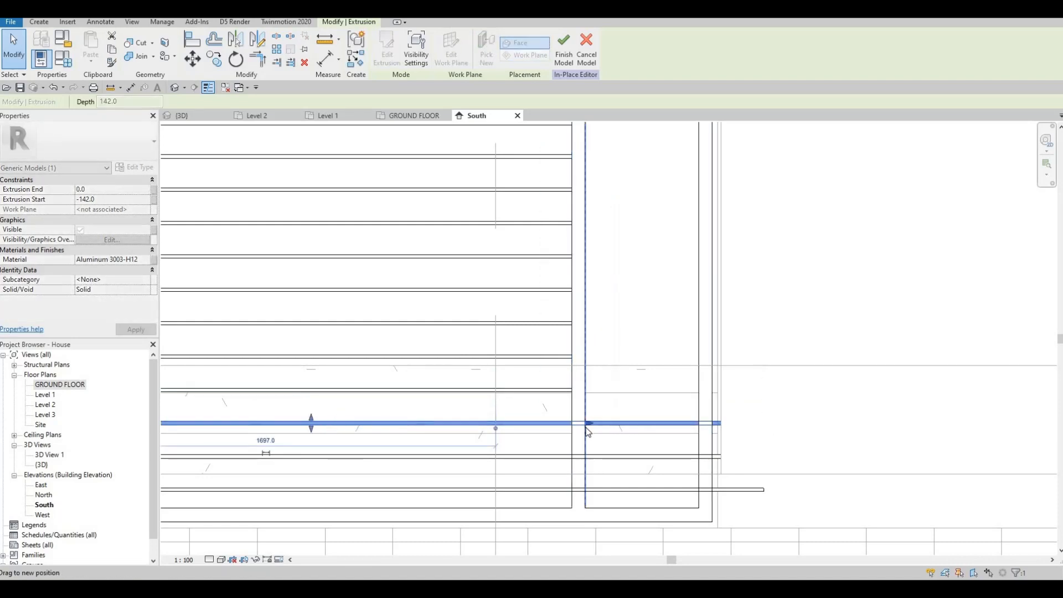
pyautogui.click(764, 458)
pyautogui.moveTo(767, 457); pyautogui.dragTo(573, 469)
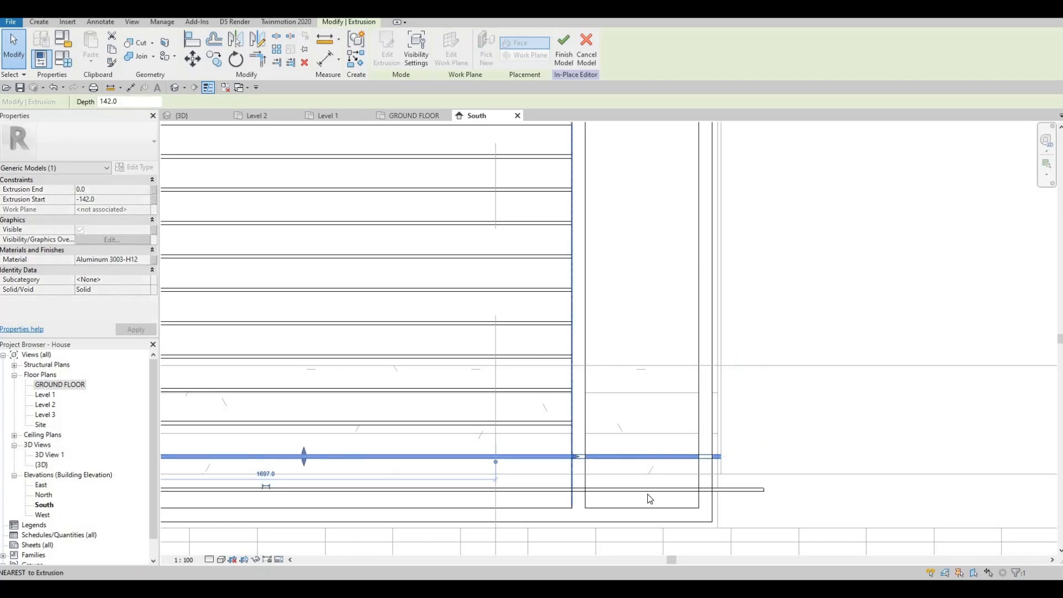
pyautogui.click(764, 490)
pyautogui.moveTo(767, 490); pyautogui.dragTo(574, 494)
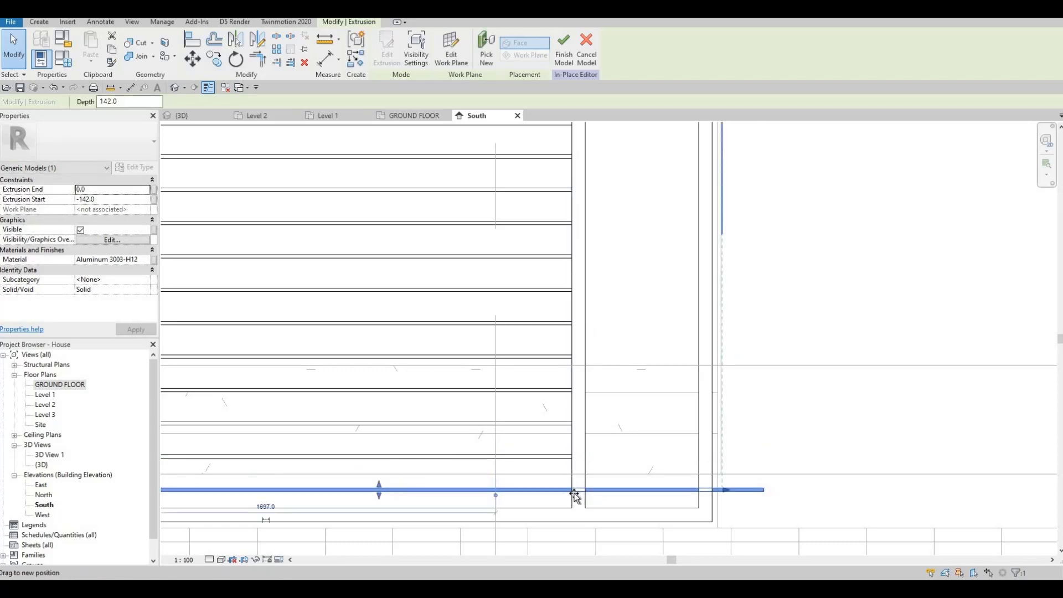
pyautogui.moveTo(542, 382); pyautogui.dragTo(550, 360)
pyautogui.scroll(-5, 546, 382)
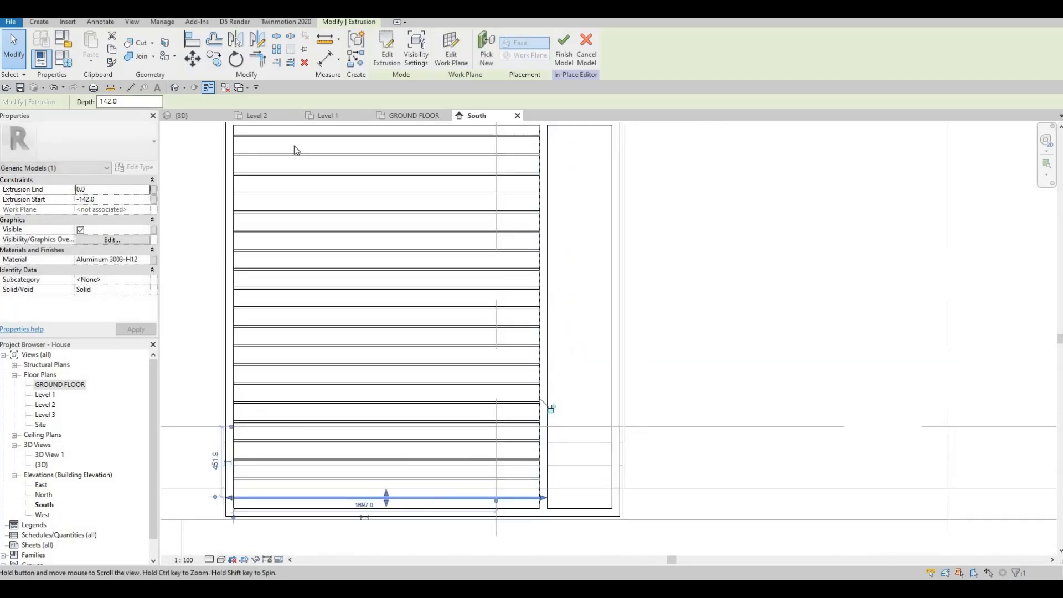
# Start a new extrusion on the wall's work plane and sketch a rectangle filling the narrow opening beside the slatted frame.
pyautogui.click(39, 23)
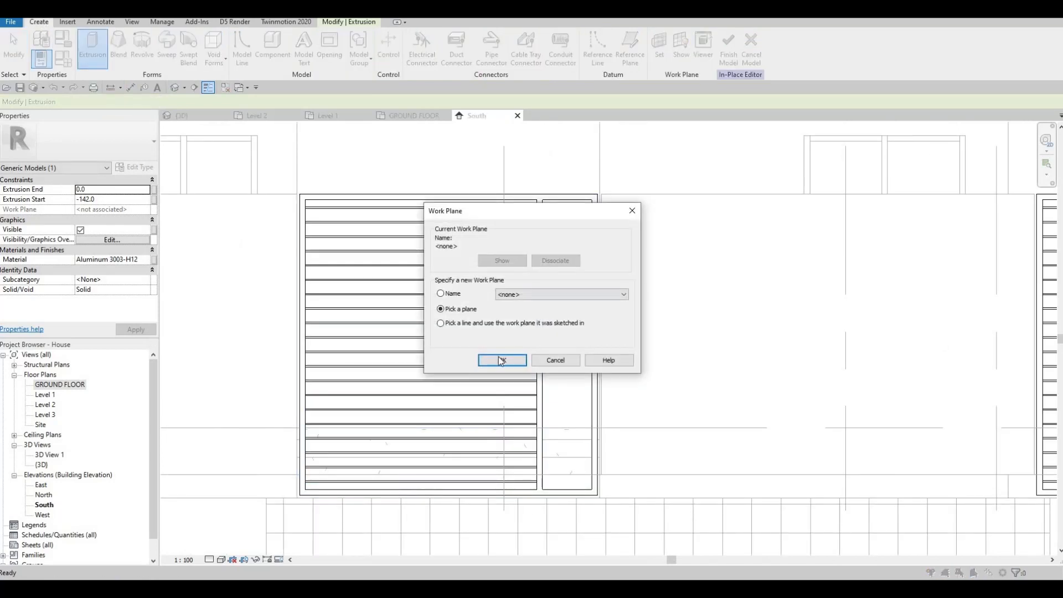
pyautogui.click(501, 358)
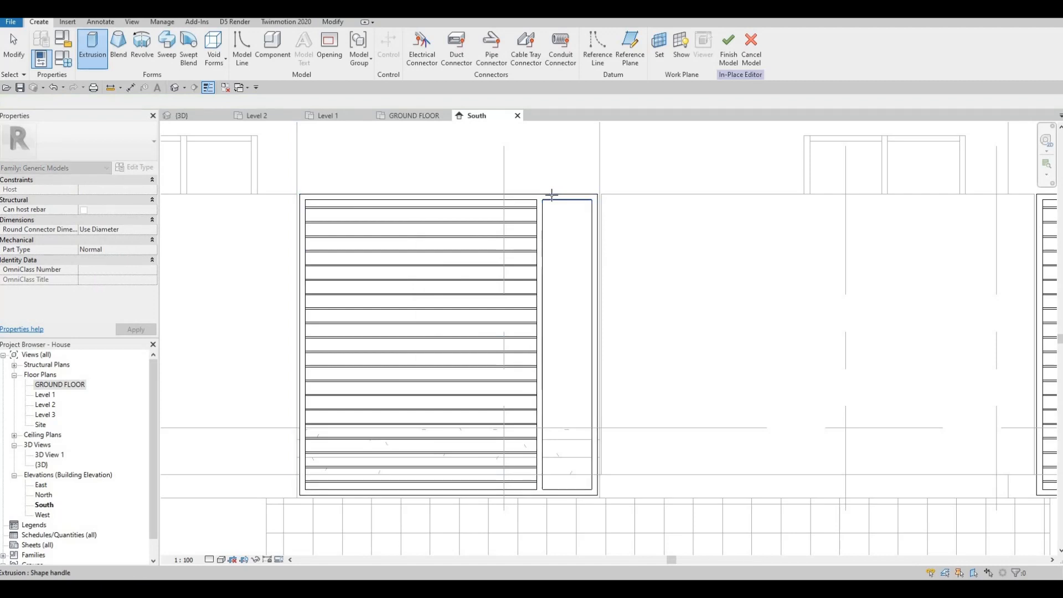
pyautogui.press('Tab')
pyautogui.press('Tab')
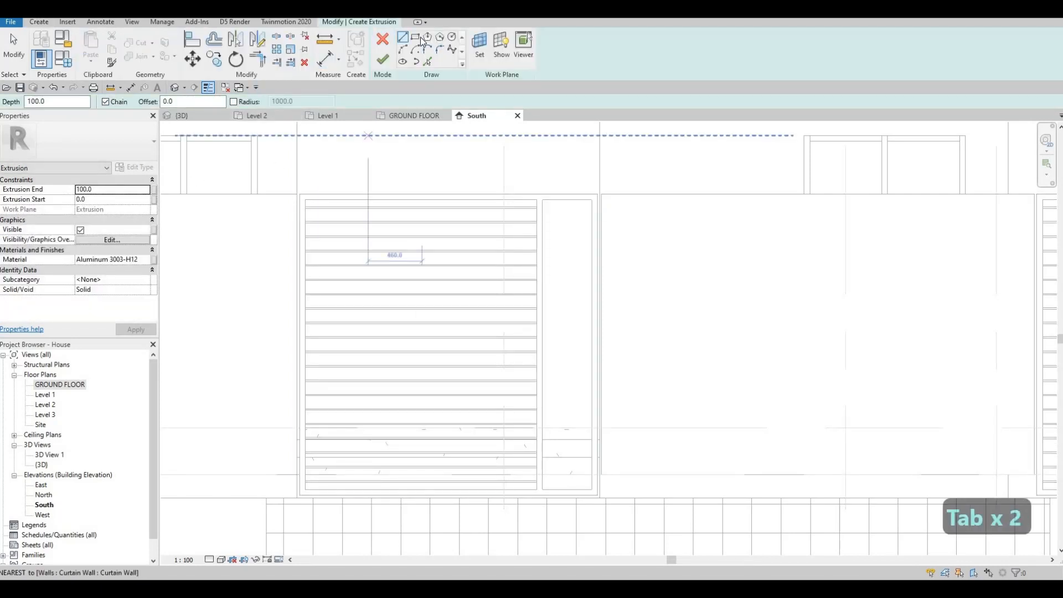
pyautogui.click(543, 200)
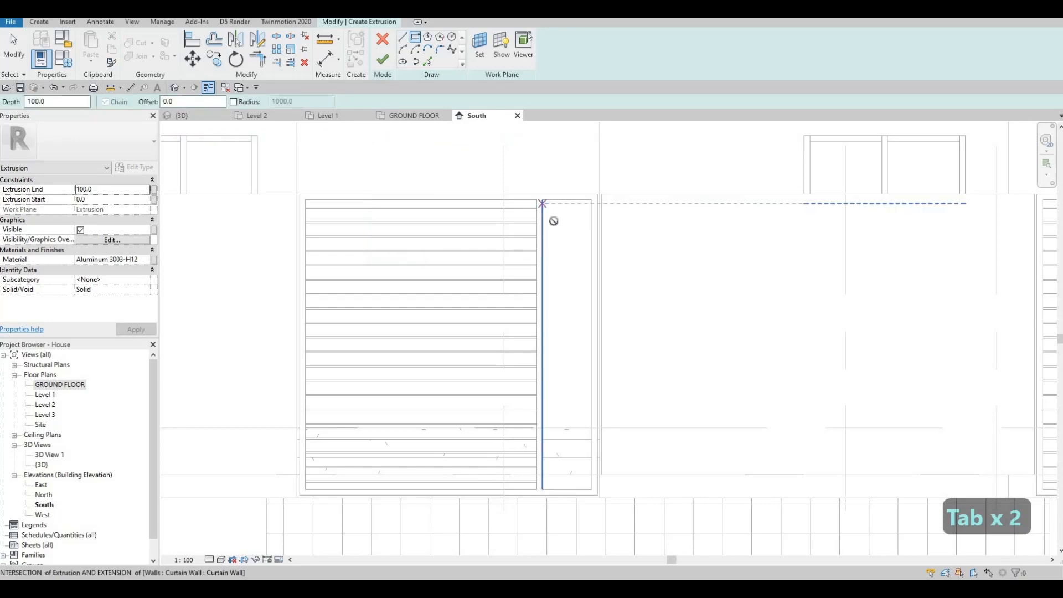
pyautogui.scroll(2, 600, 448)
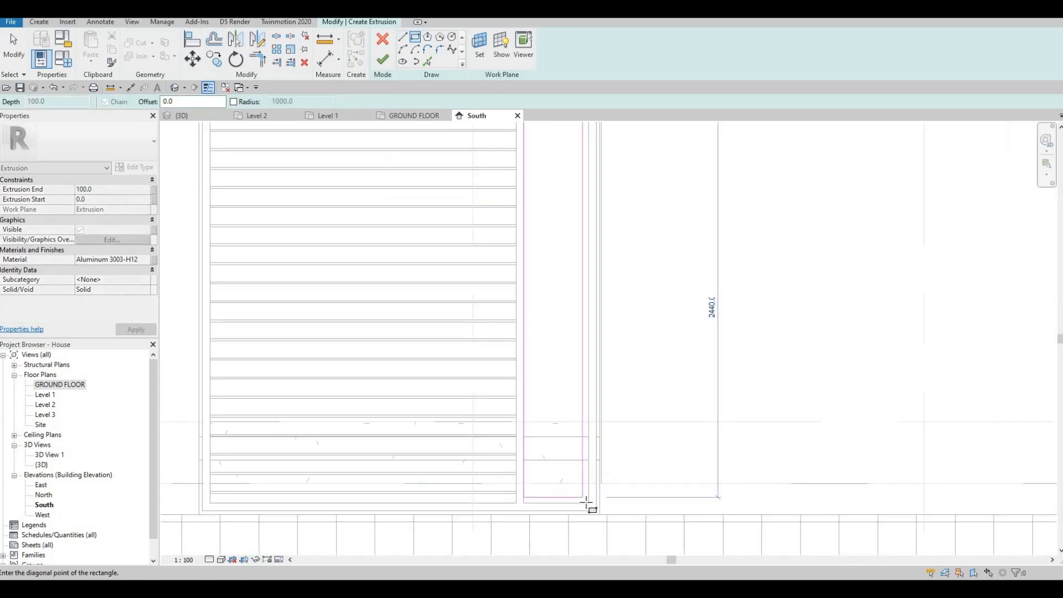
pyautogui.press('Escape')
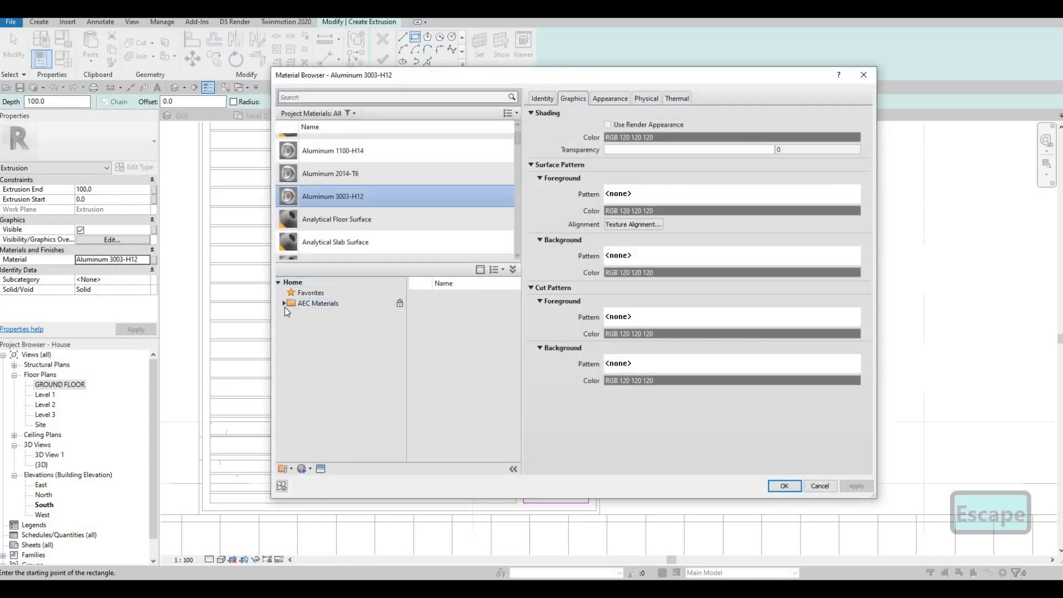
# Assign the extrusion the AEC wood material Lauan, Meranti and finish the sketch.
pyautogui.click(284, 304)
pyautogui.scroll(-1, 325, 392)
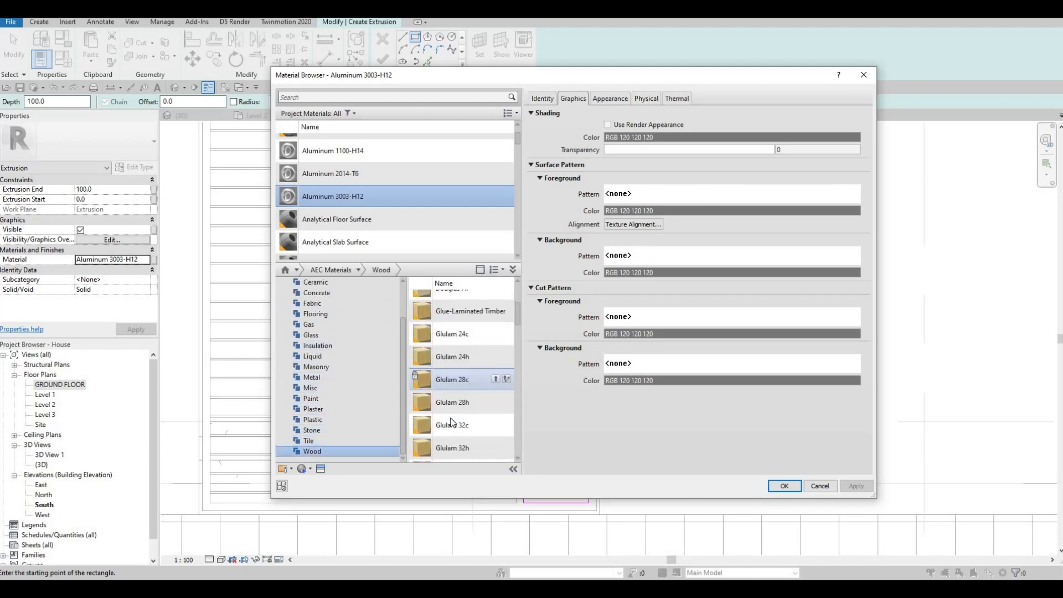
pyautogui.doubleClick(483, 390)
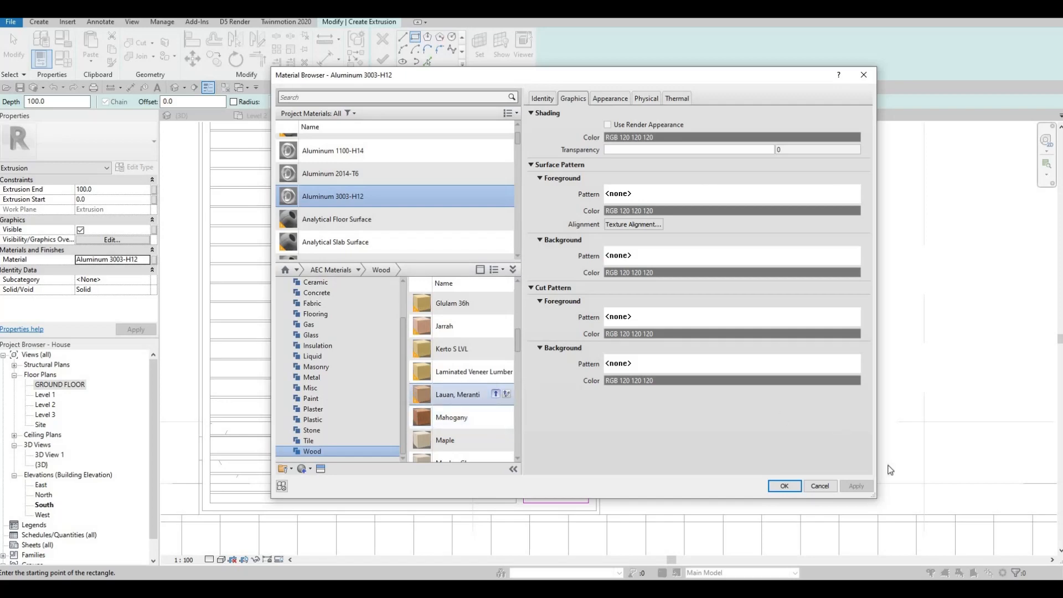
pyautogui.click(792, 487)
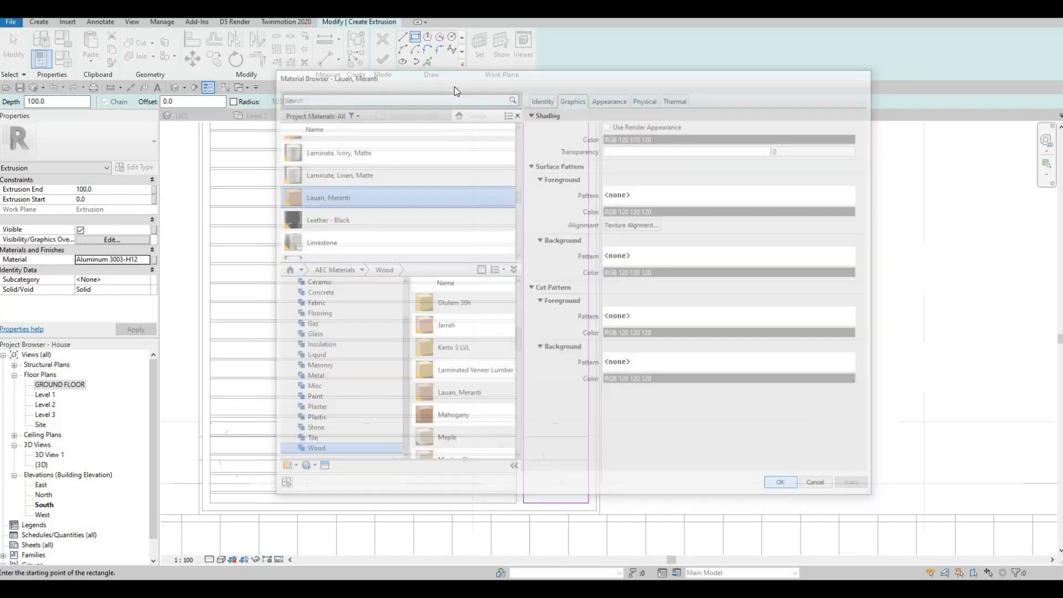
pyautogui.click(383, 59)
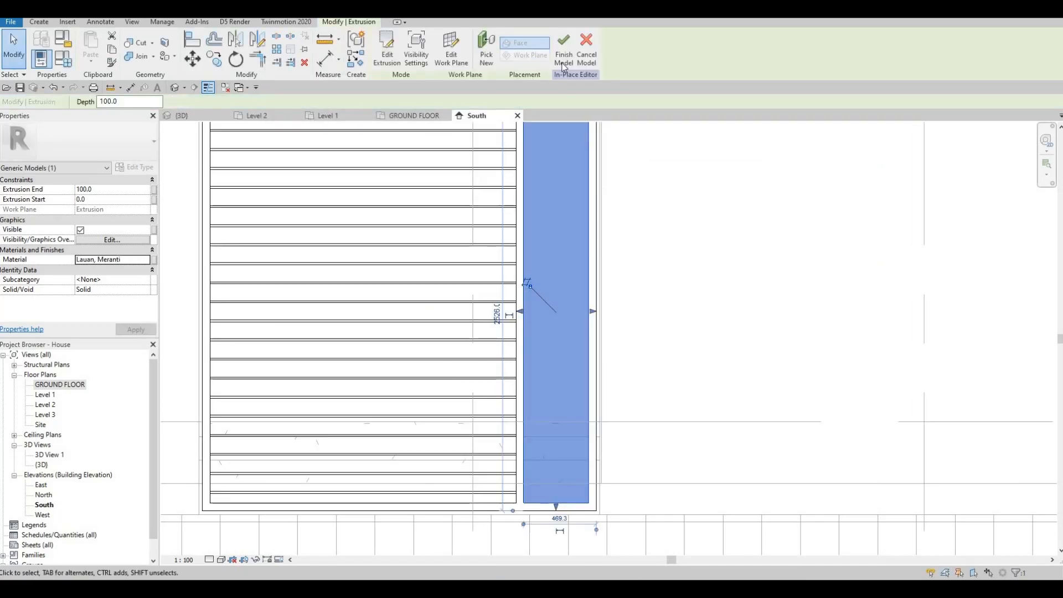
# Open the 3D view and orbit around the new timber panel in the entrance opening.
pyautogui.moveTo(626, 191); pyautogui.dragTo(624, 259, button='middle')
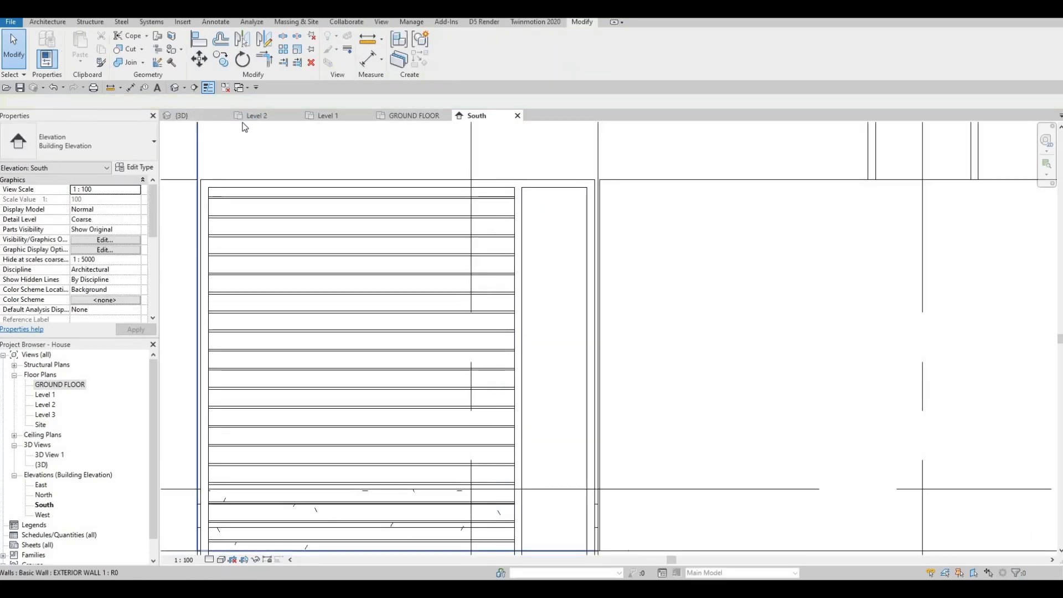
pyautogui.click(190, 115)
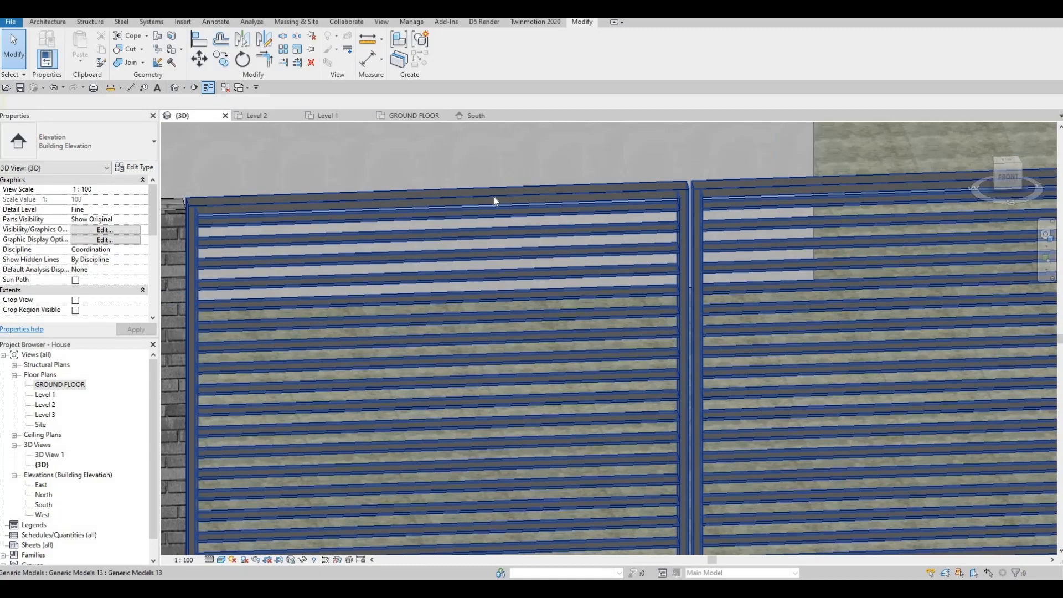
pyautogui.keyDown('shift'); pyautogui.moveTo(493, 201); pyautogui.dragTo(496, 242, button='middle'); pyautogui.keyUp('shift')
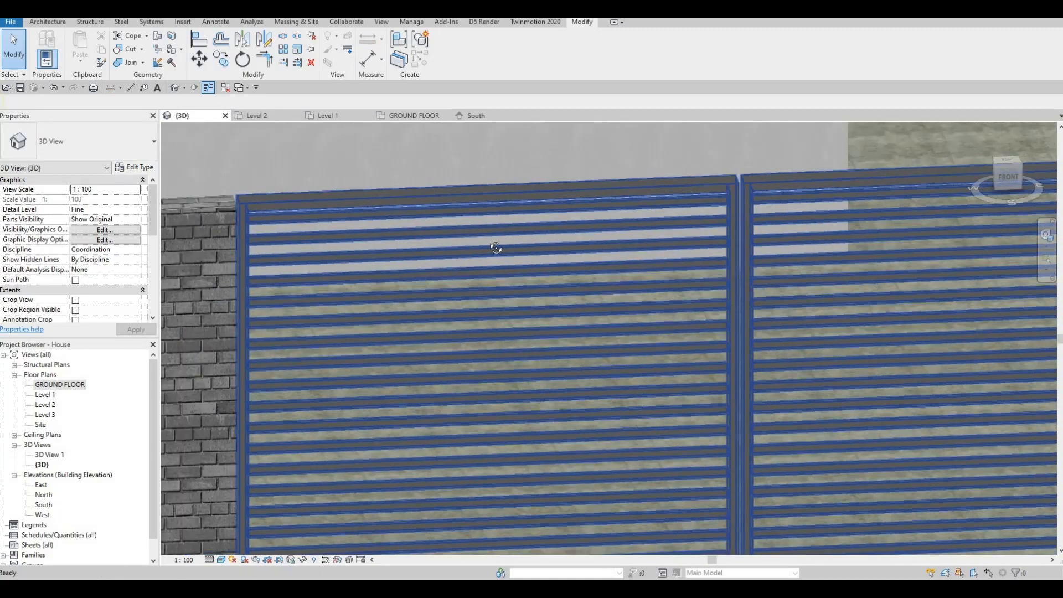
pyautogui.scroll(-4, 498, 235)
pyautogui.keyDown('shift'); pyautogui.moveTo(390, 221); pyautogui.dragTo(541, 244, button='middle'); pyautogui.keyUp('shift')
pyautogui.moveTo(177, 213); pyautogui.dragTo(524, 244, button='middle')
pyautogui.scroll(5, 526, 245)
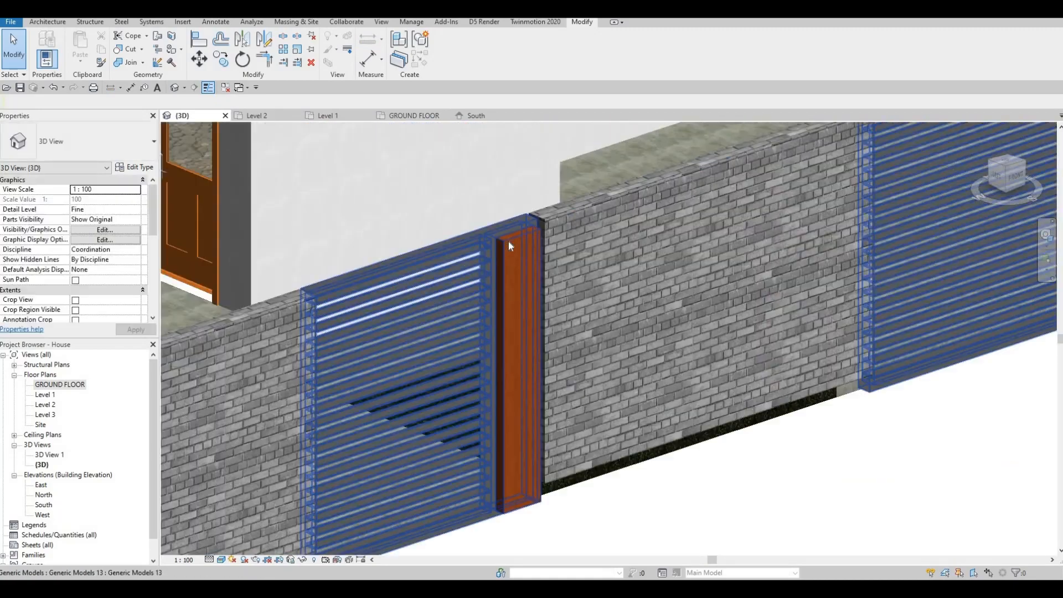
pyautogui.click(497, 292)
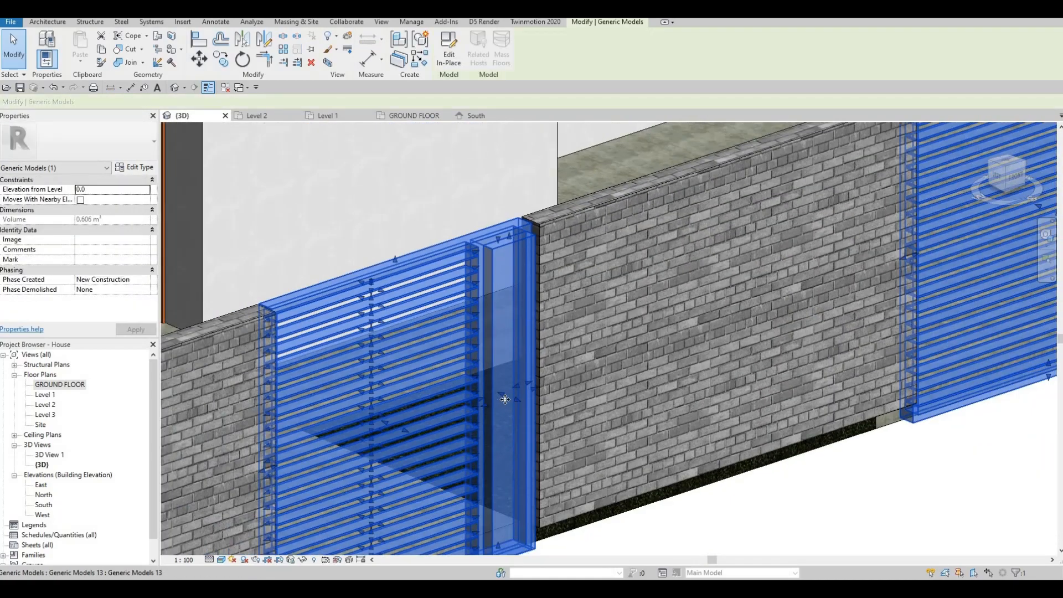
pyautogui.scroll(3, 500, 396)
pyautogui.moveTo(490, 376); pyautogui.dragTo(524, 314)
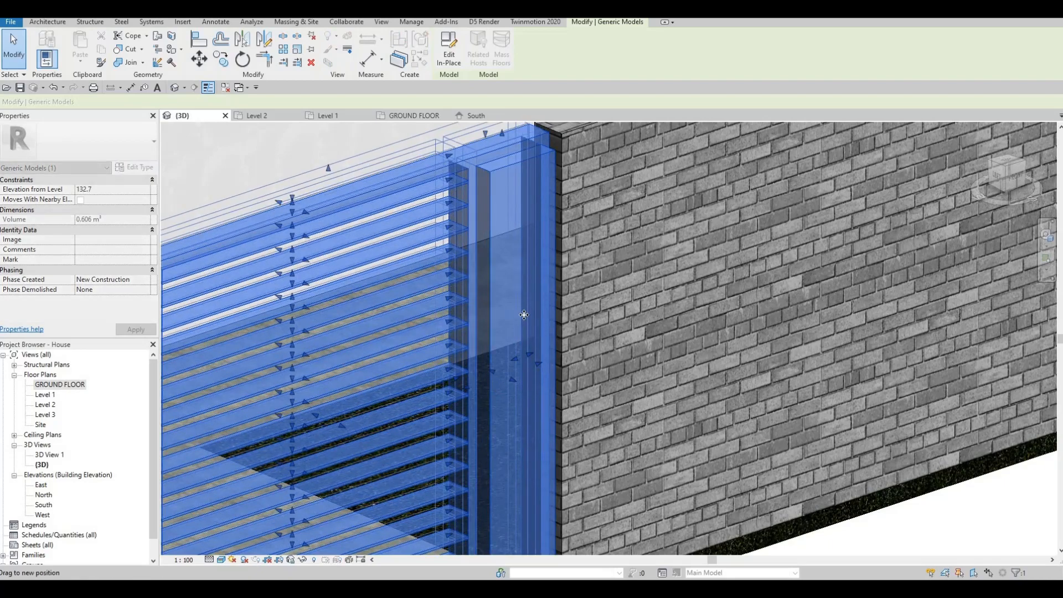
pyautogui.hotkey('ctrl', 'z')
# Extend the slatted frame's side edge toward the timber panel by dragging its shape handle.
pyautogui.scroll(-1, 464, 304)
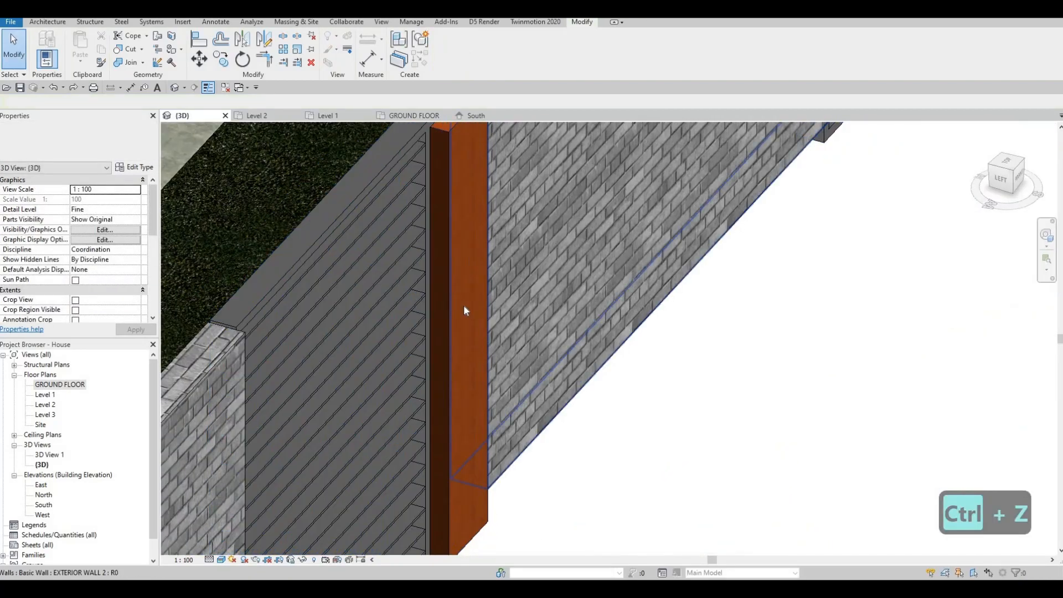
pyautogui.click(467, 321)
pyautogui.scroll(1, 466, 326)
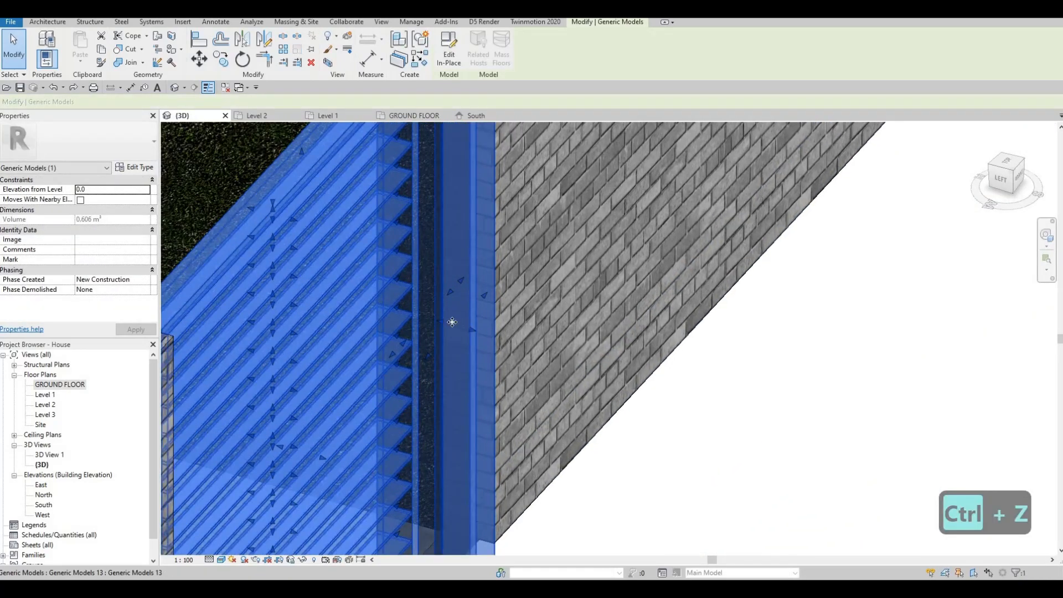
pyautogui.scroll(1, 437, 319)
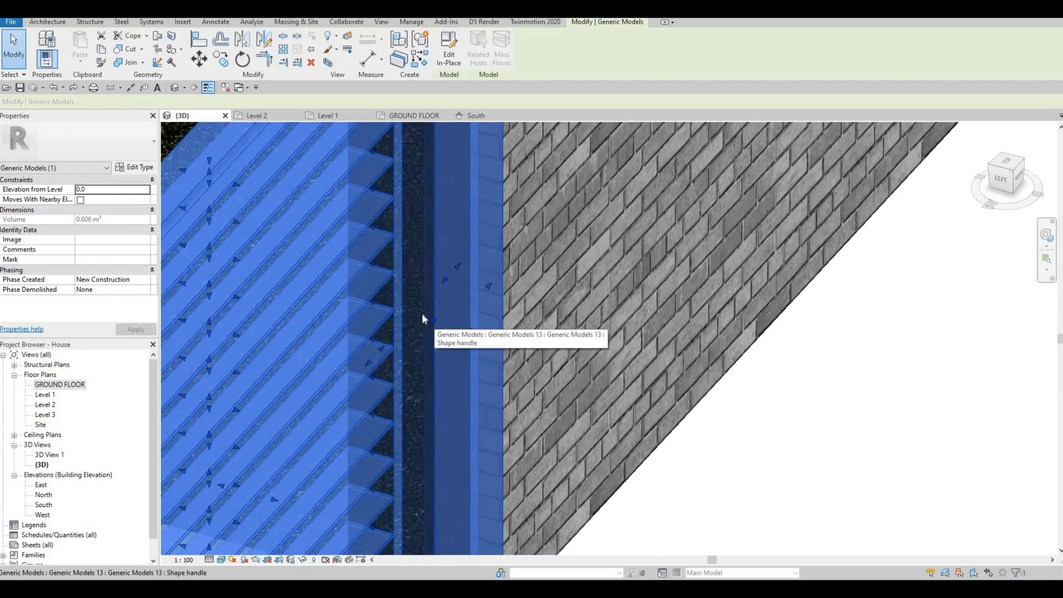
pyautogui.click(420, 313)
pyautogui.moveTo(419, 315); pyautogui.dragTo(445, 302)
pyautogui.scroll(-5, 441, 300)
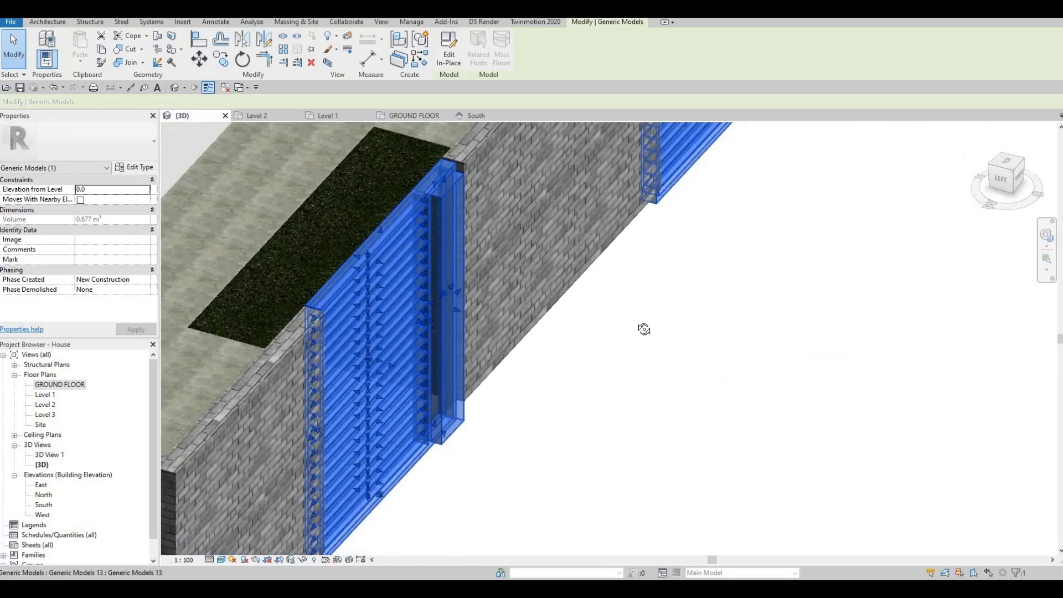
pyautogui.keyDown('shift'); pyautogui.moveTo(643, 330); pyautogui.dragTo(389, 251, button='middle'); pyautogui.keyUp('shift')
pyautogui.press('Escape')
pyautogui.scroll(3, 389, 251)
pyautogui.press('Escape')
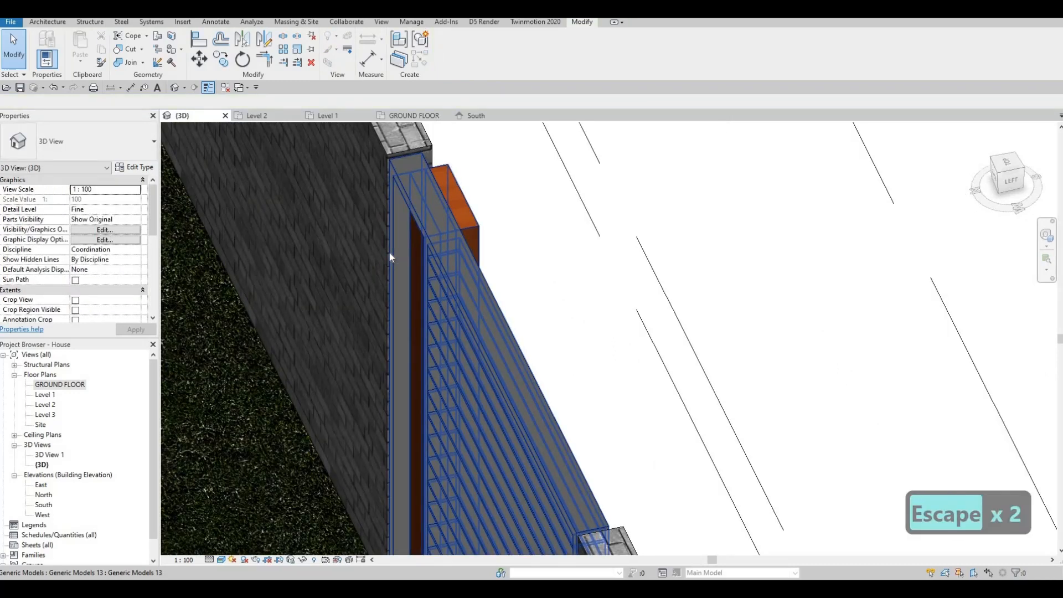
# Align the slatted frame's side face with the timber panel's face using Align.
pyautogui.press('a')
pyautogui.press('l')
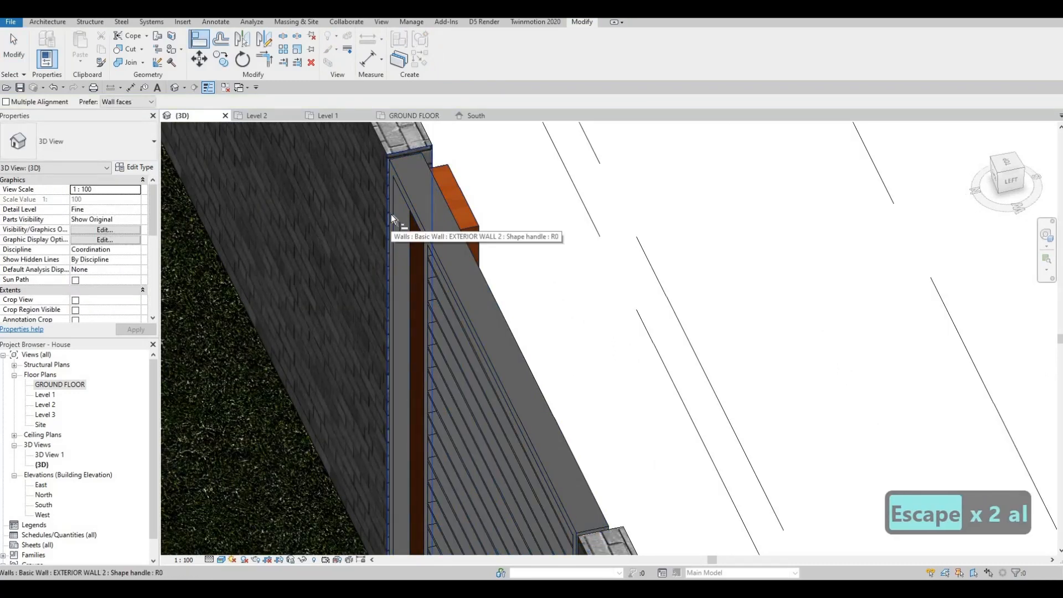
pyautogui.press('Tab')
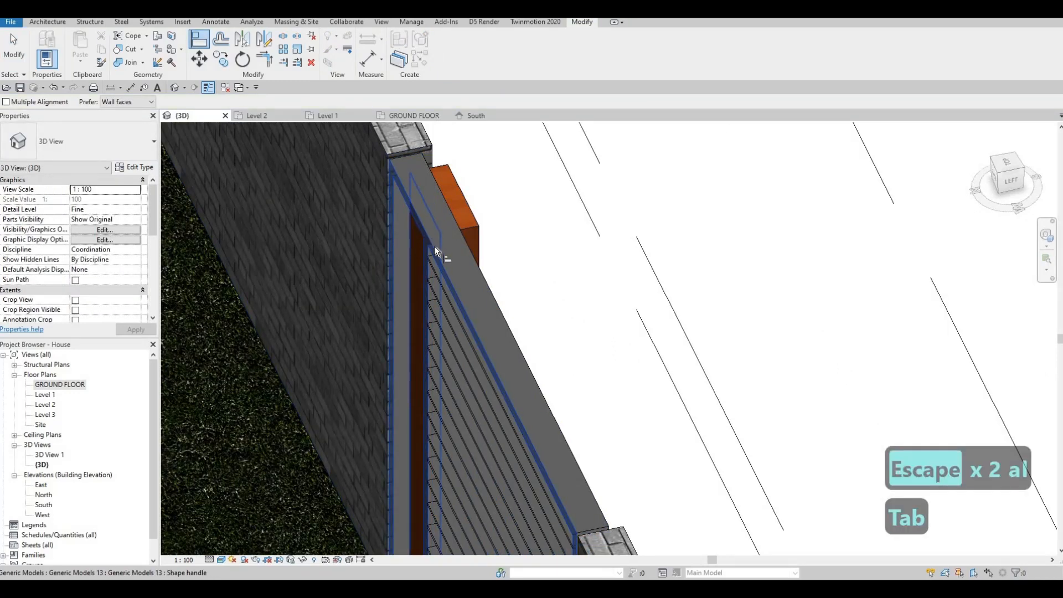
pyautogui.click(432, 249)
pyautogui.keyDown('shift'); pyautogui.moveTo(386, 261); pyautogui.dragTo(639, 234, button='middle'); pyautogui.keyUp('shift')
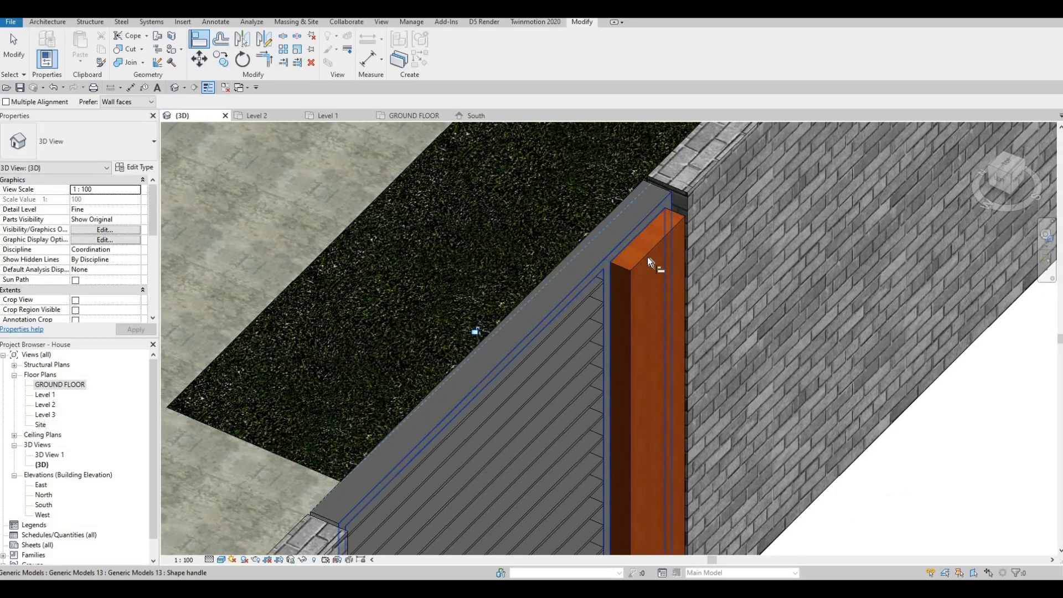
pyautogui.click(649, 259)
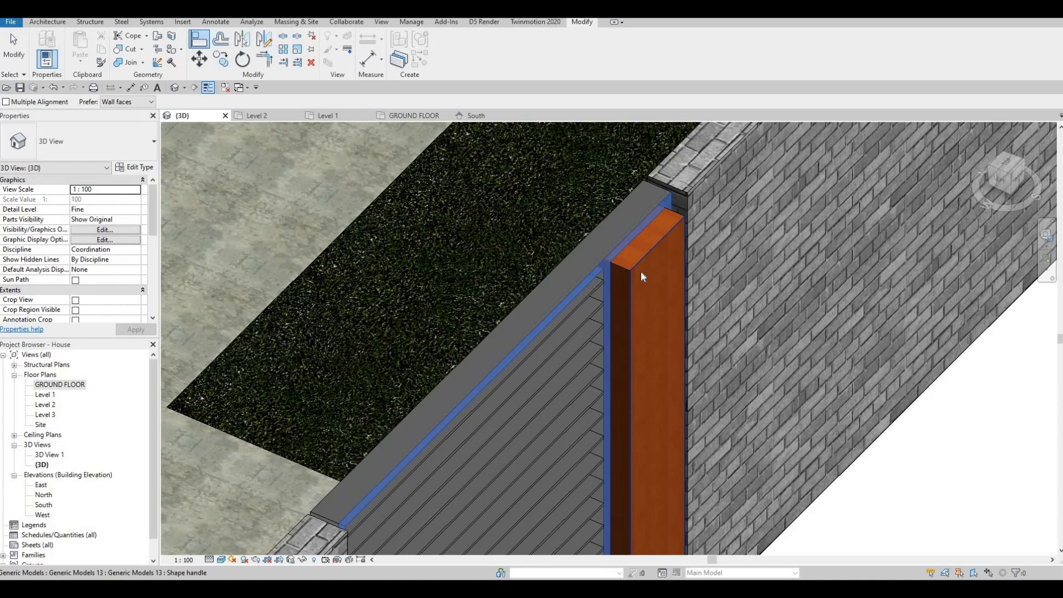
pyautogui.click(640, 271)
pyautogui.press('Escape')
pyautogui.press('Escape')
# Try placing Model Text on the boundary wall face from the South elevation.
pyautogui.keyDown('shift'); pyautogui.moveTo(656, 349); pyautogui.dragTo(570, 223, button='middle'); pyautogui.keyUp('shift')
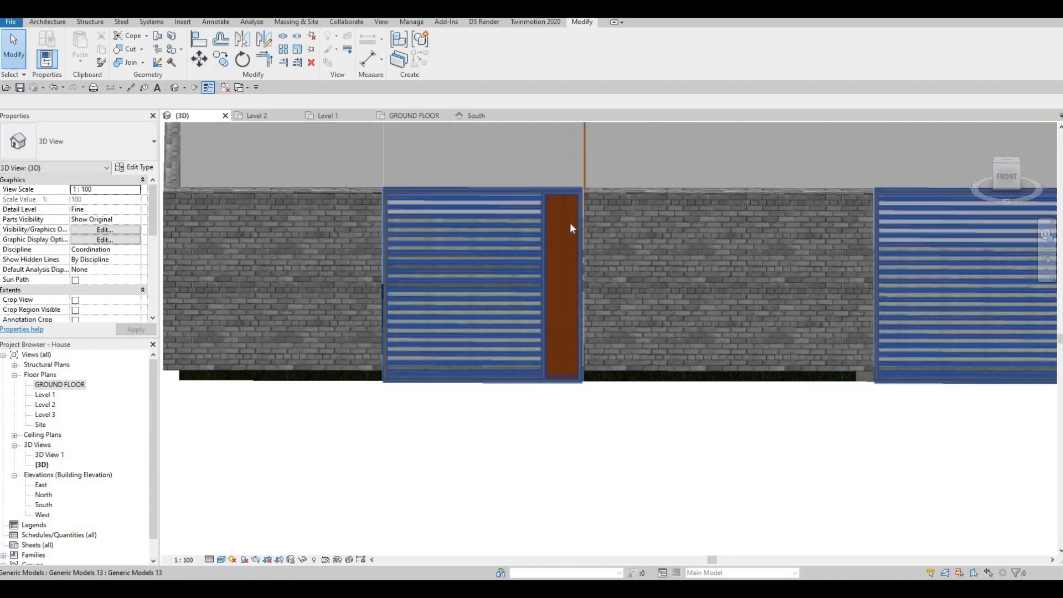
pyautogui.scroll(2, 576, 224)
pyautogui.scroll(-4, 587, 230)
pyautogui.moveTo(384, 188); pyautogui.dragTo(370, 197, button='middle')
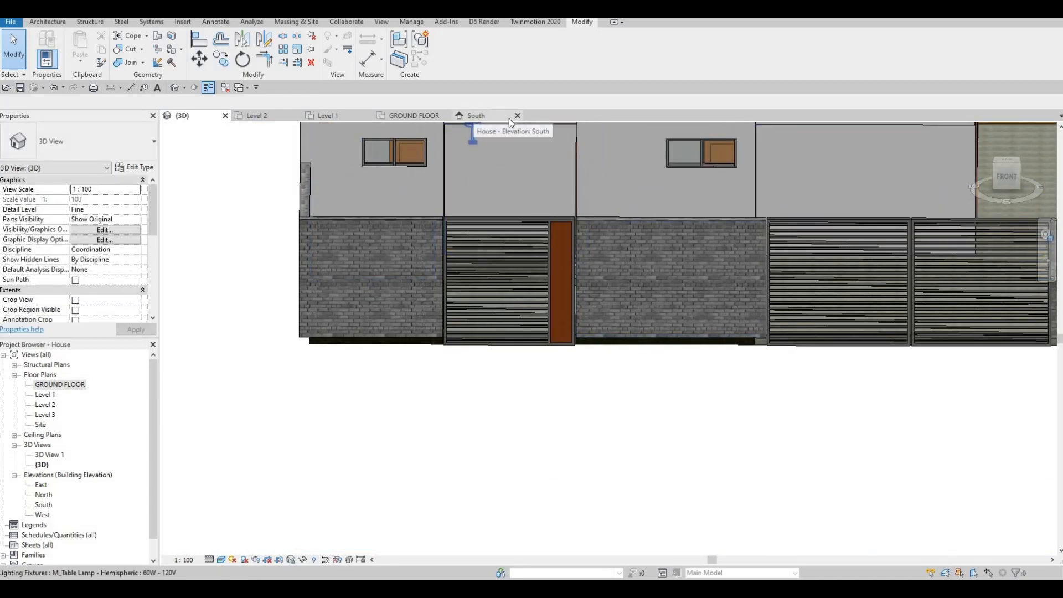
pyautogui.click(481, 118)
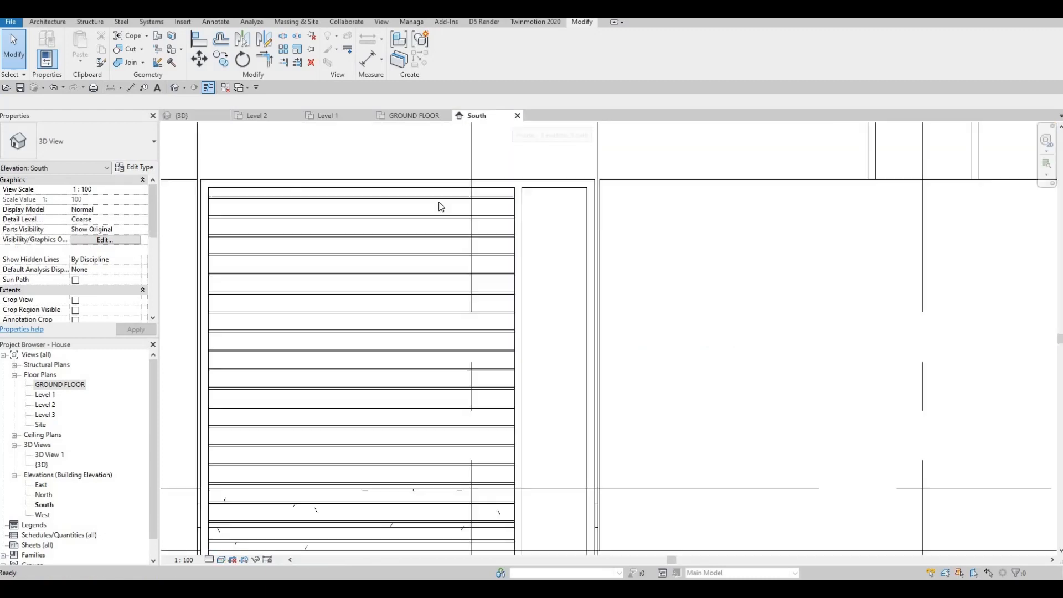
pyautogui.scroll(-3, 401, 187)
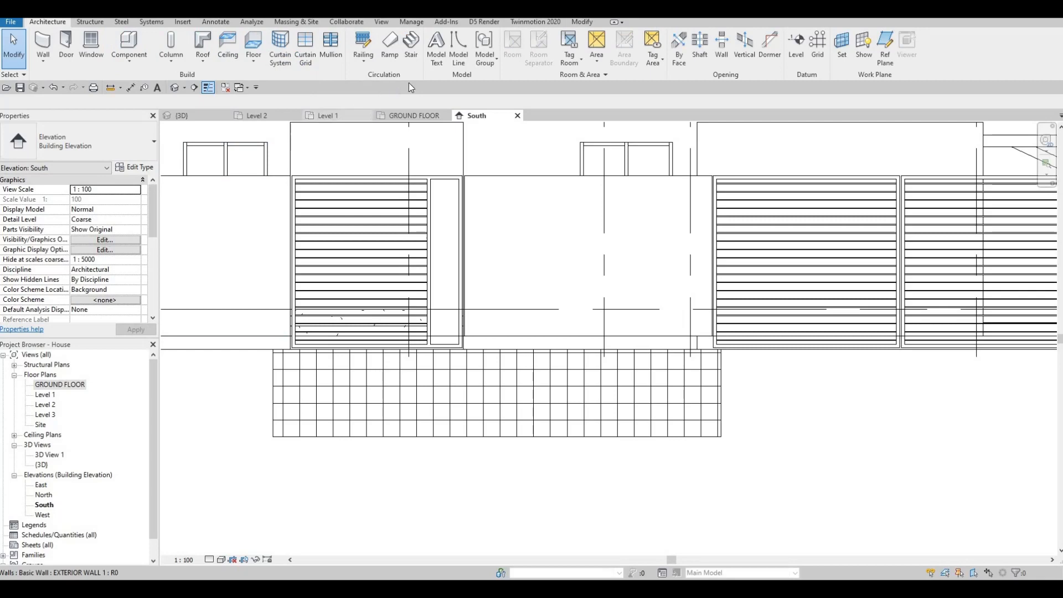
pyautogui.click(436, 56)
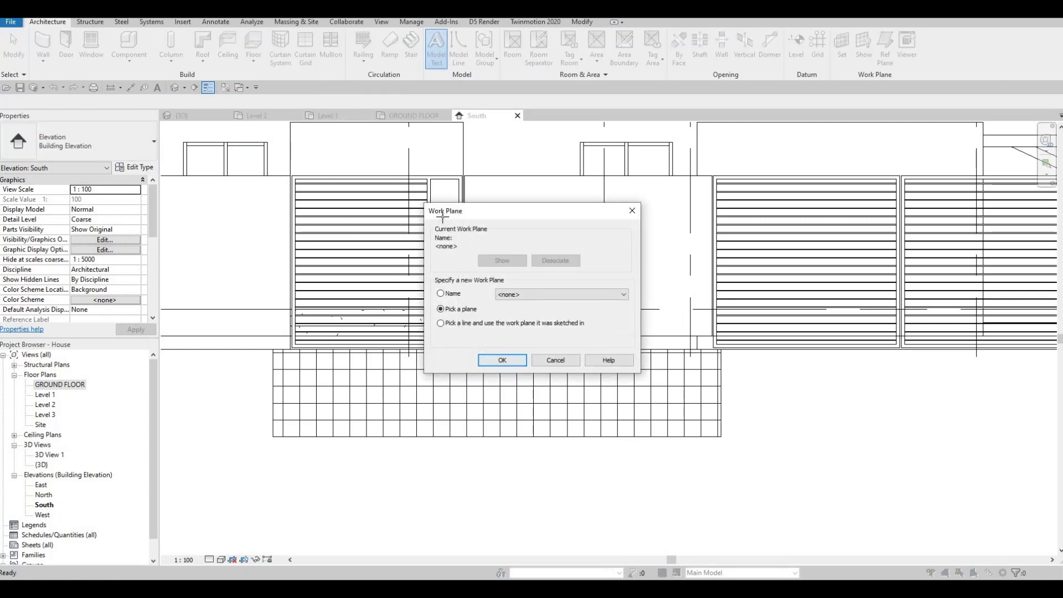
pyautogui.press('Return')
pyautogui.click(465, 220)
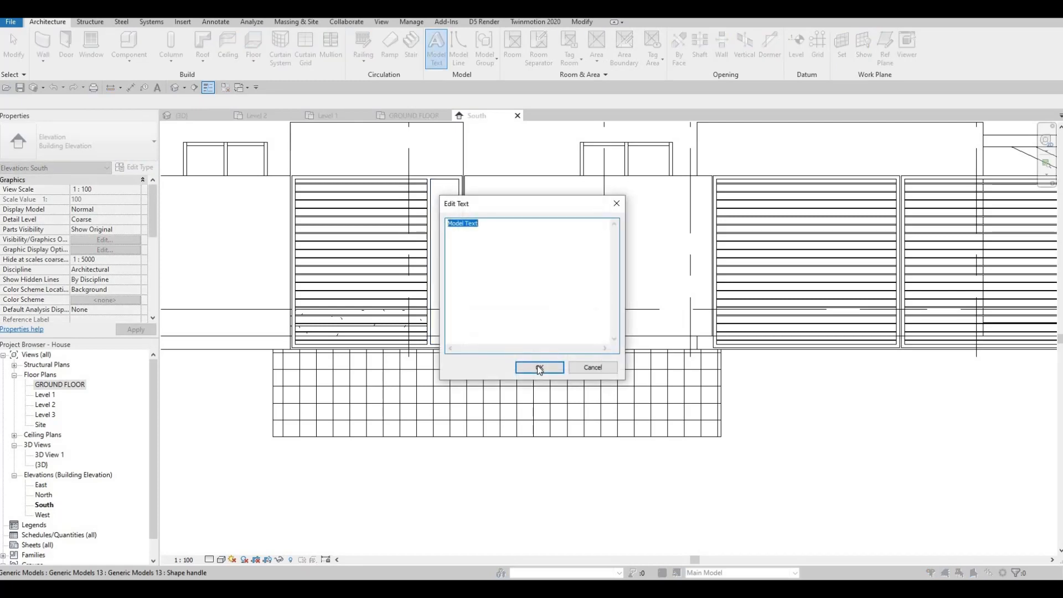
pyautogui.press('Return')
pyautogui.scroll(2, 443, 198)
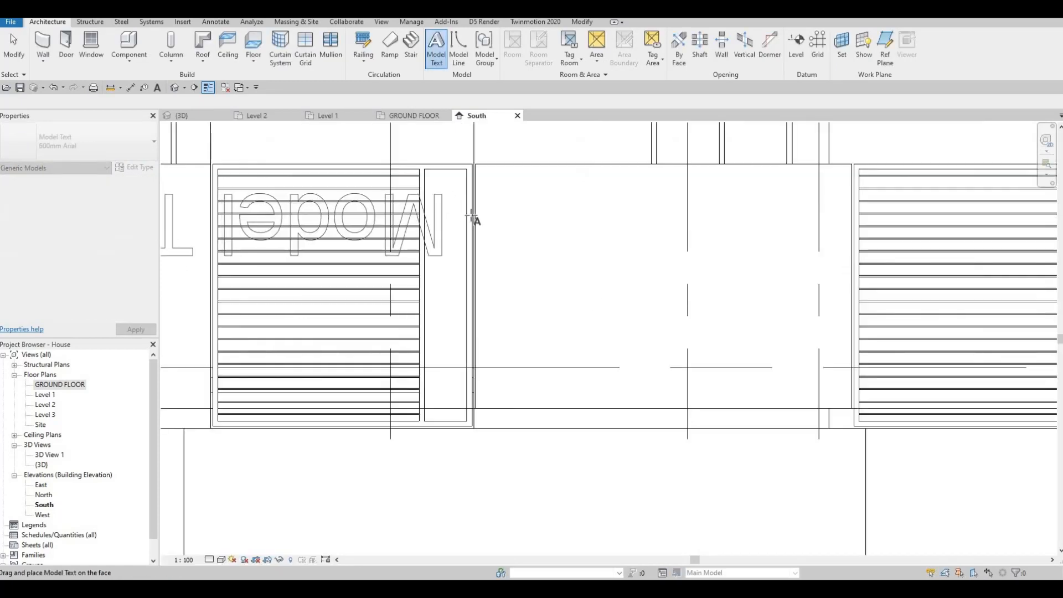
pyautogui.scroll(-2, 450, 183)
pyautogui.press('Escape')
pyautogui.press('Escape')
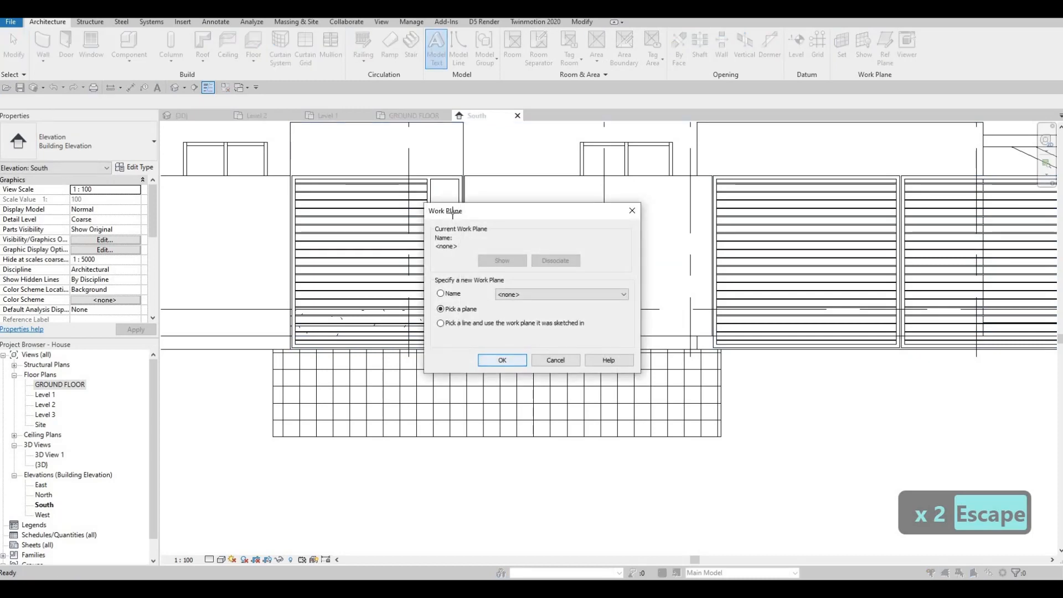
# Place Model Text on the picked wall face across the slatted frame in the South elevation.
pyautogui.press('Return')
pyautogui.click(545, 359)
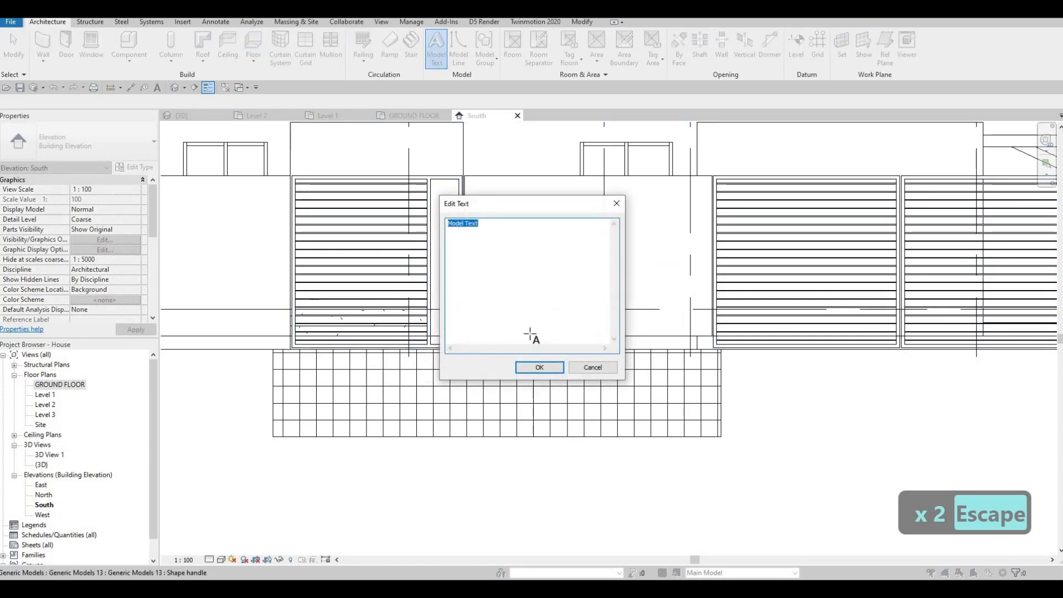
pyautogui.click(541, 365)
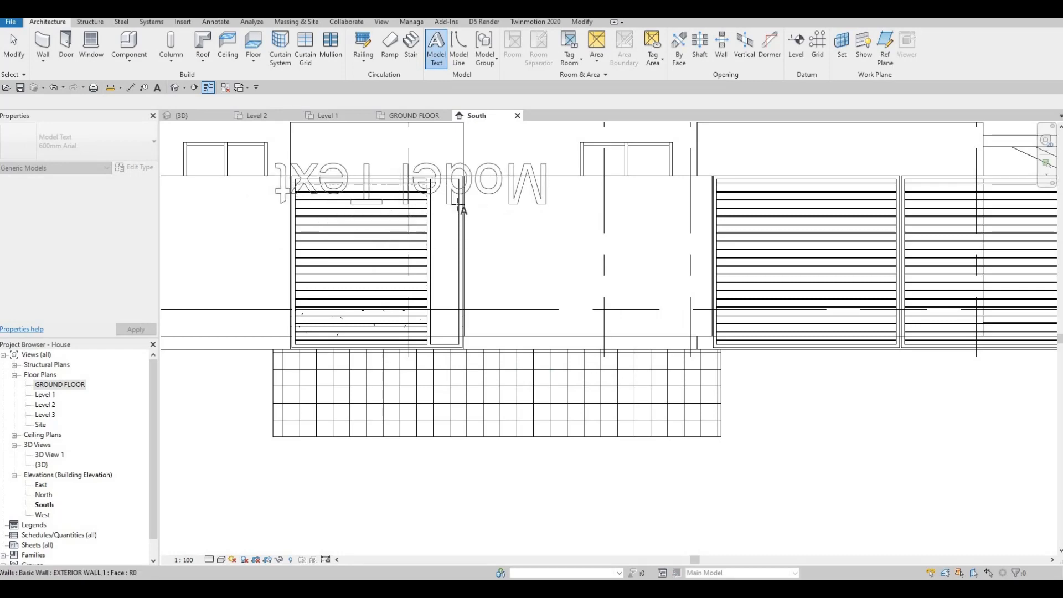
pyautogui.click(445, 232)
pyautogui.scroll(-1, 453, 216)
pyautogui.press('Escape')
pyautogui.press('Escape')
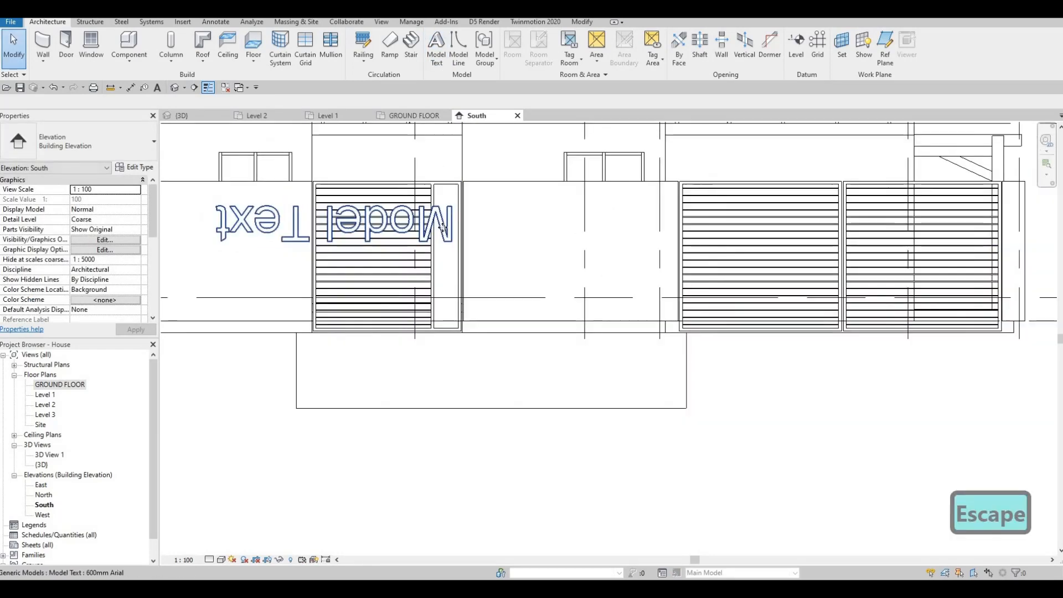
# Inspect the placed model text from the Level 2, ground floor and 3D views.
pyautogui.click(451, 218)
pyautogui.press('Escape')
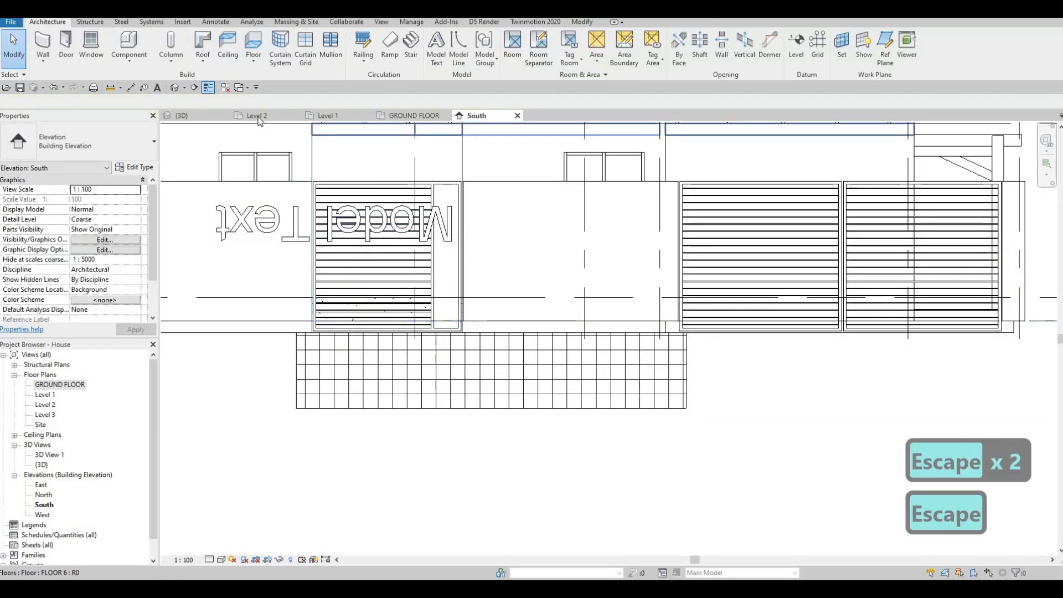
pyautogui.click(257, 115)
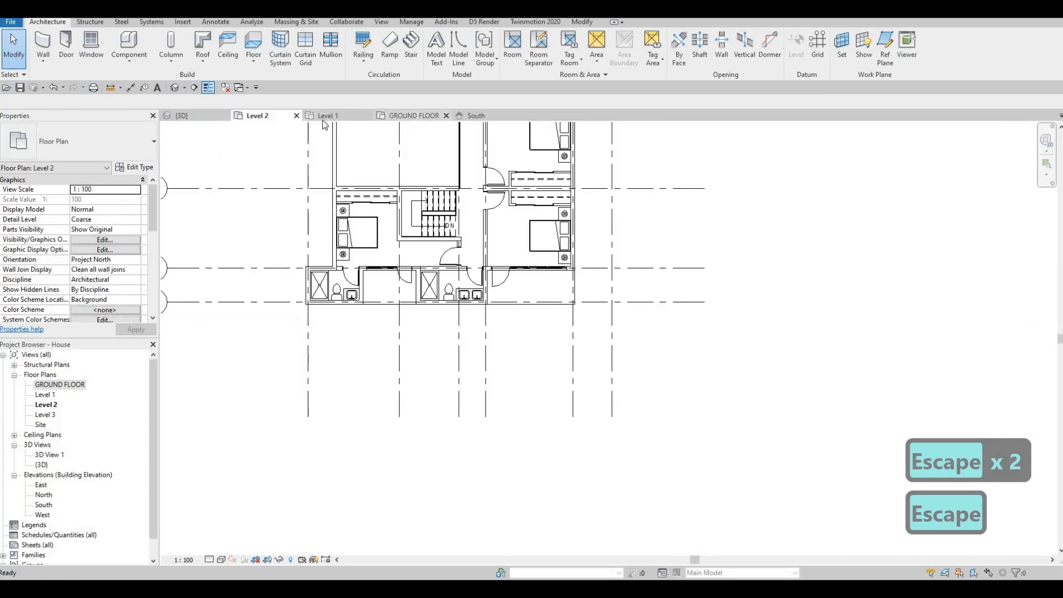
pyautogui.click(407, 116)
pyautogui.click(209, 117)
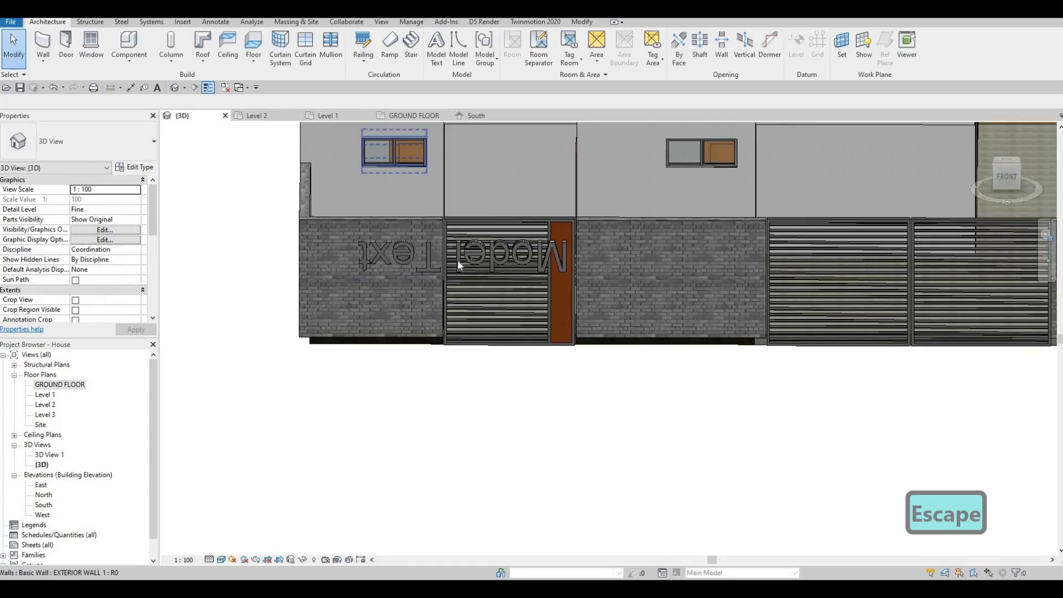
pyautogui.scroll(2, 579, 338)
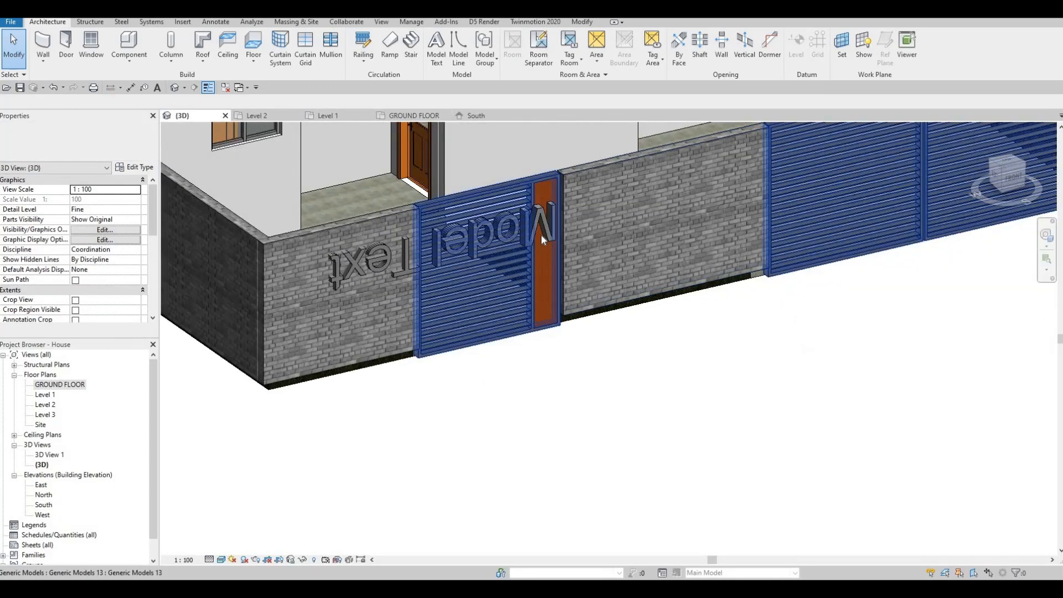
# Select the misplaced model text and delete it.
pyautogui.click(333, 260)
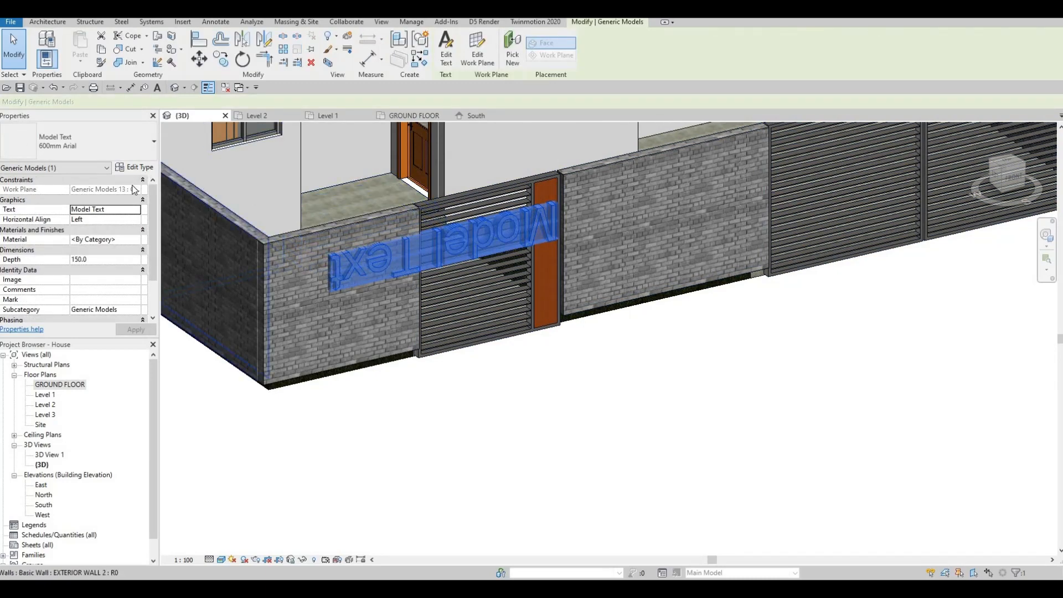
pyautogui.click(487, 115)
pyautogui.press('Escape')
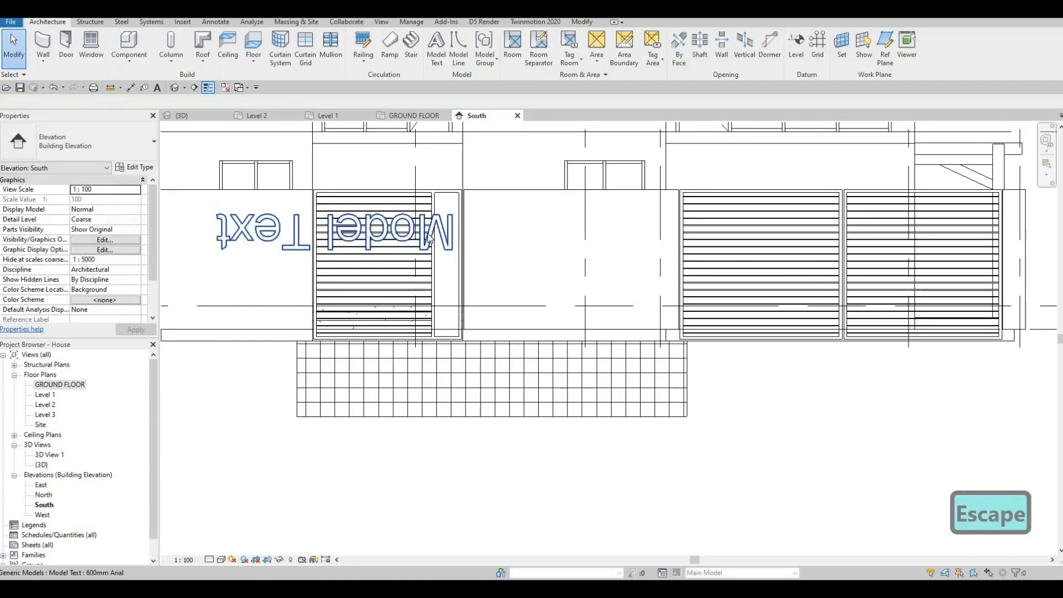
pyautogui.click(445, 221)
pyautogui.press('Delete')
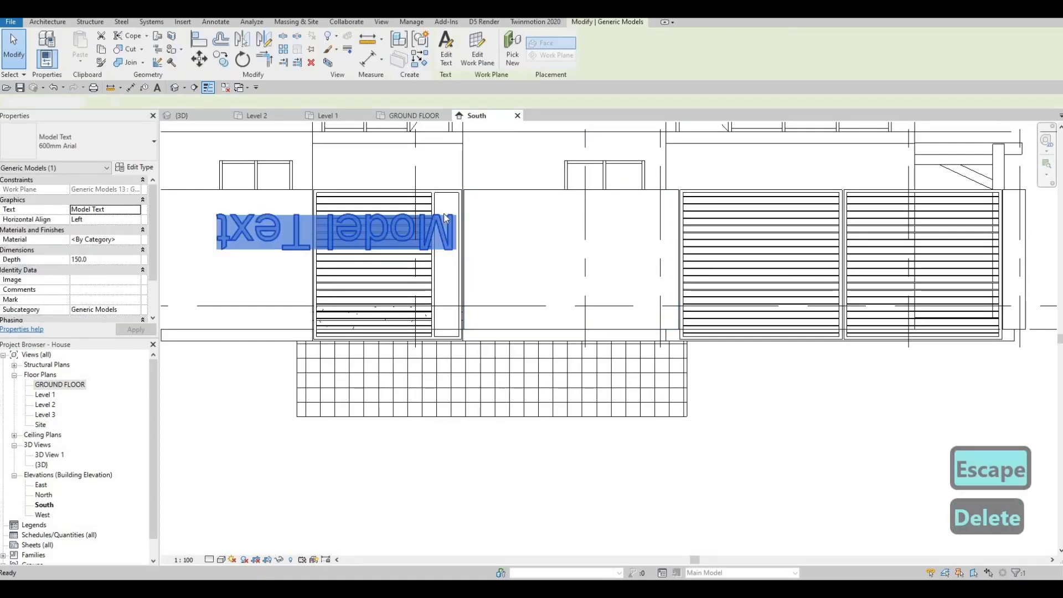
pyautogui.click(446, 219)
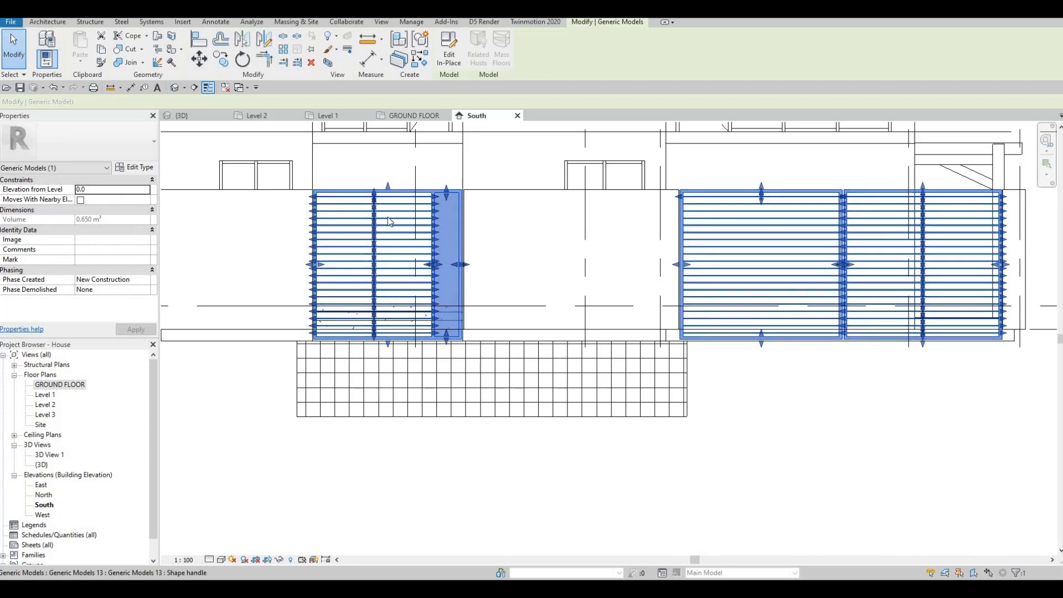
pyautogui.press('Escape')
pyautogui.press('Escape')
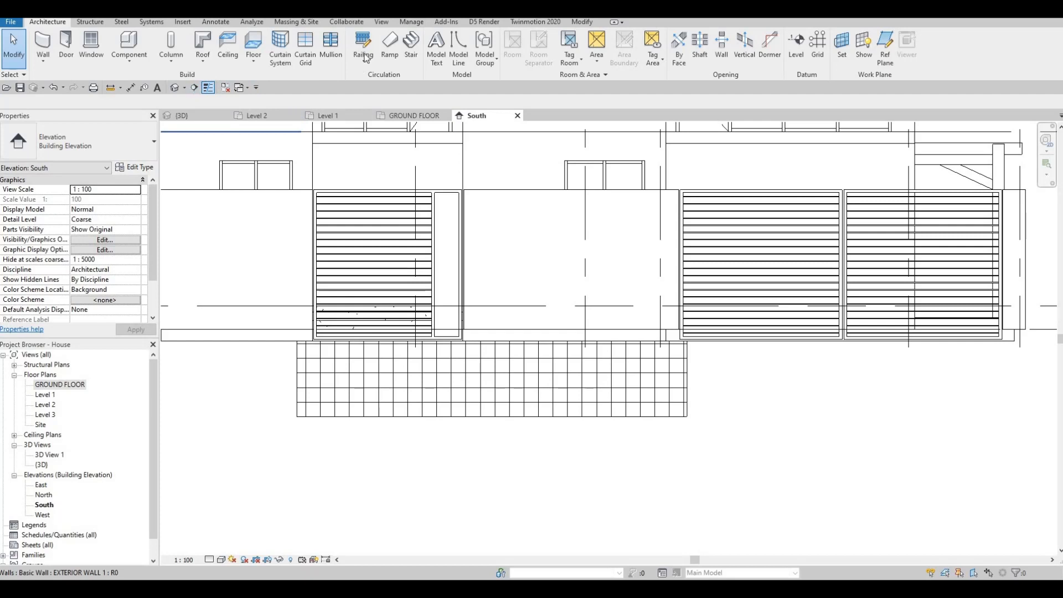
# Place Model Text on the front face of the wall between the entrance openings in the South elevation.
pyautogui.click(437, 47)
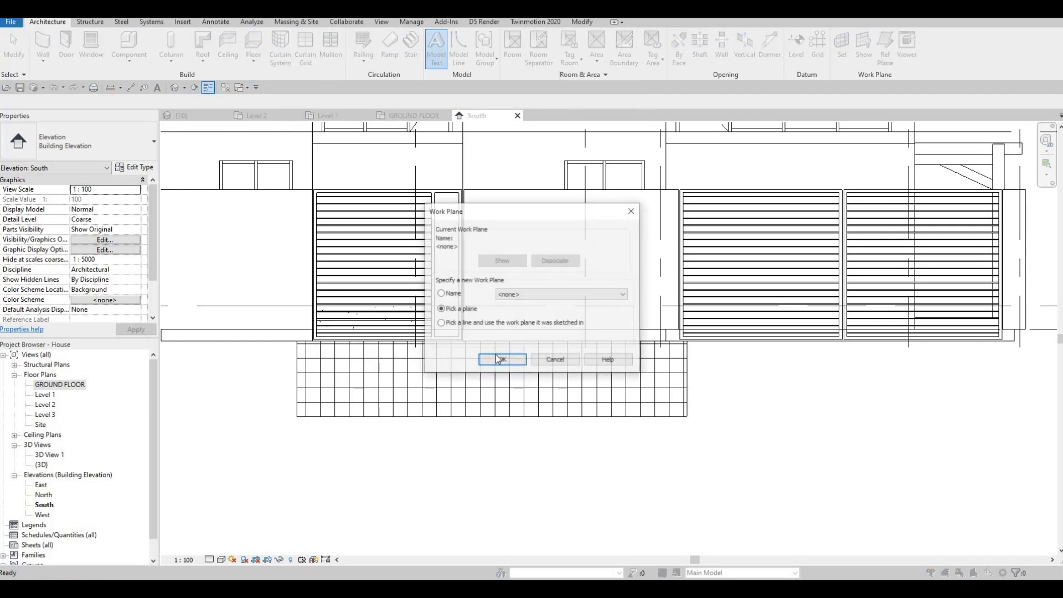
pyautogui.click(500, 359)
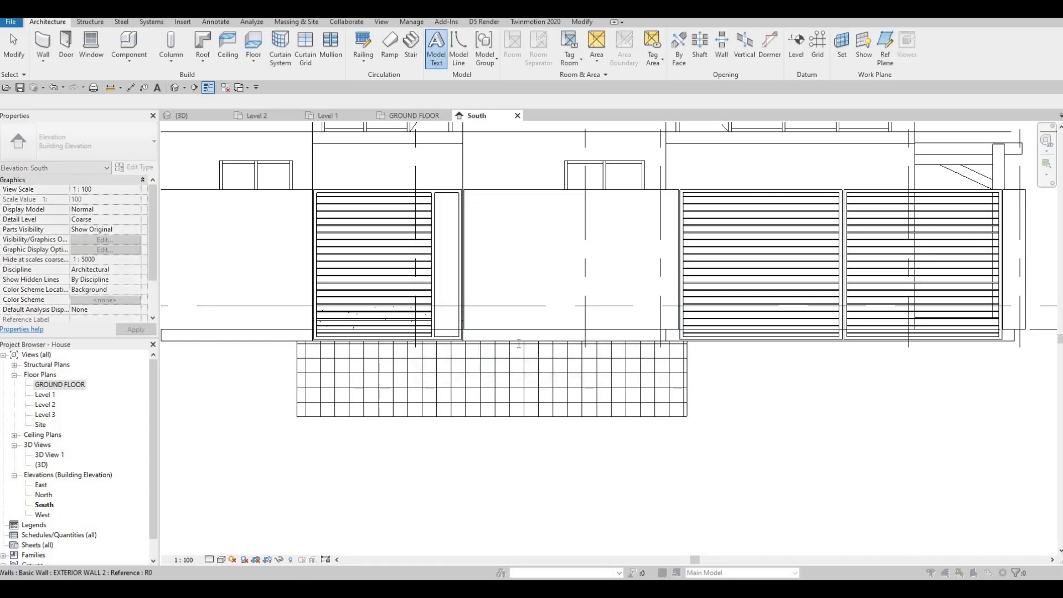
pyautogui.click(519, 344)
pyautogui.click(541, 365)
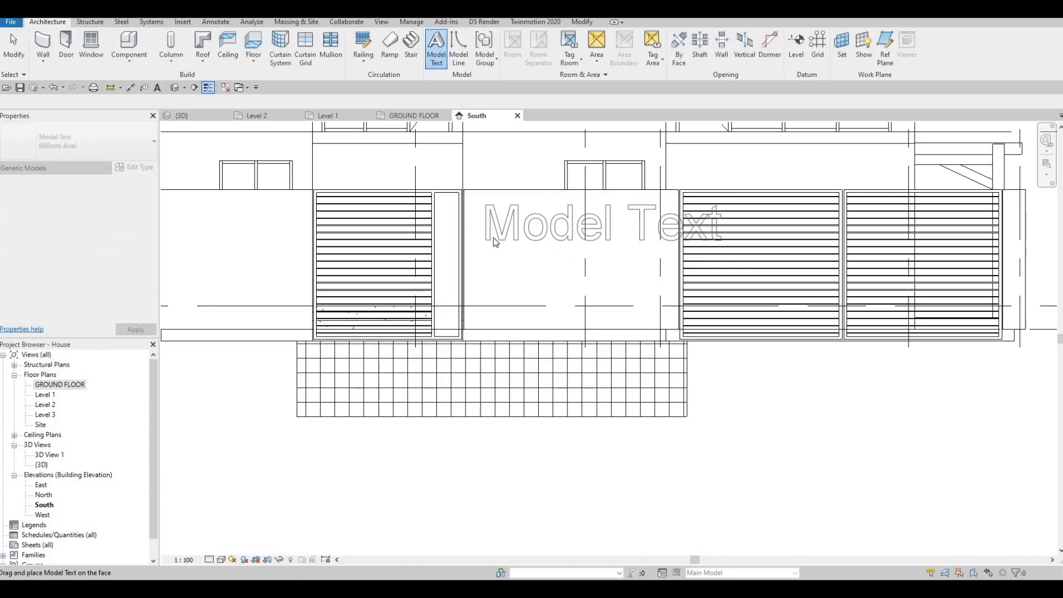
pyautogui.click(494, 238)
pyautogui.press('Escape')
pyautogui.press('Escape')
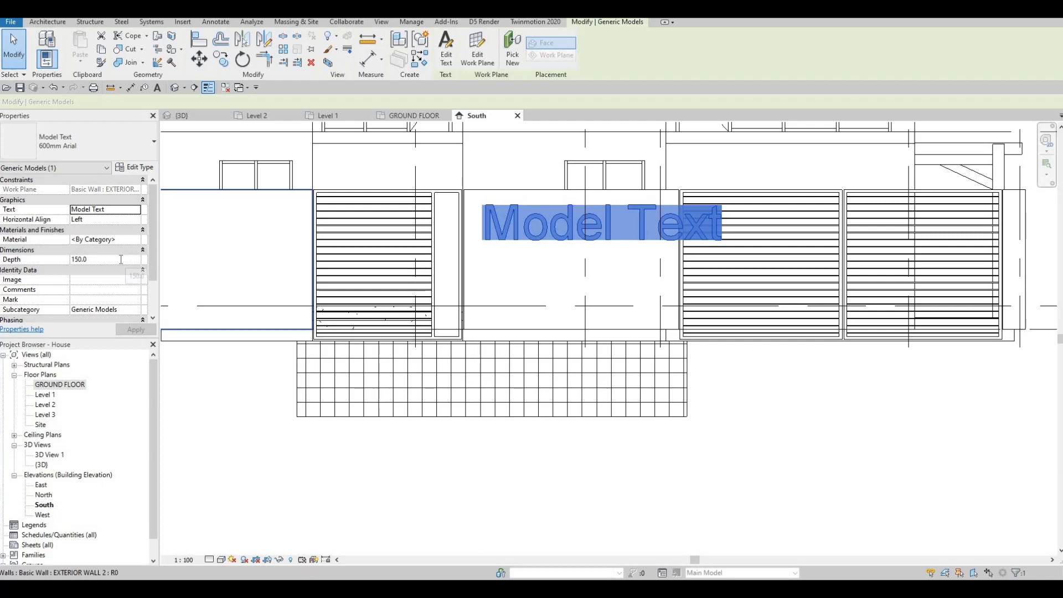
# Set the model text depth to 25 and give it a duplicated type 600mm Arial 2 with text size 200.
pyautogui.click(121, 259)
pyautogui.write('25')
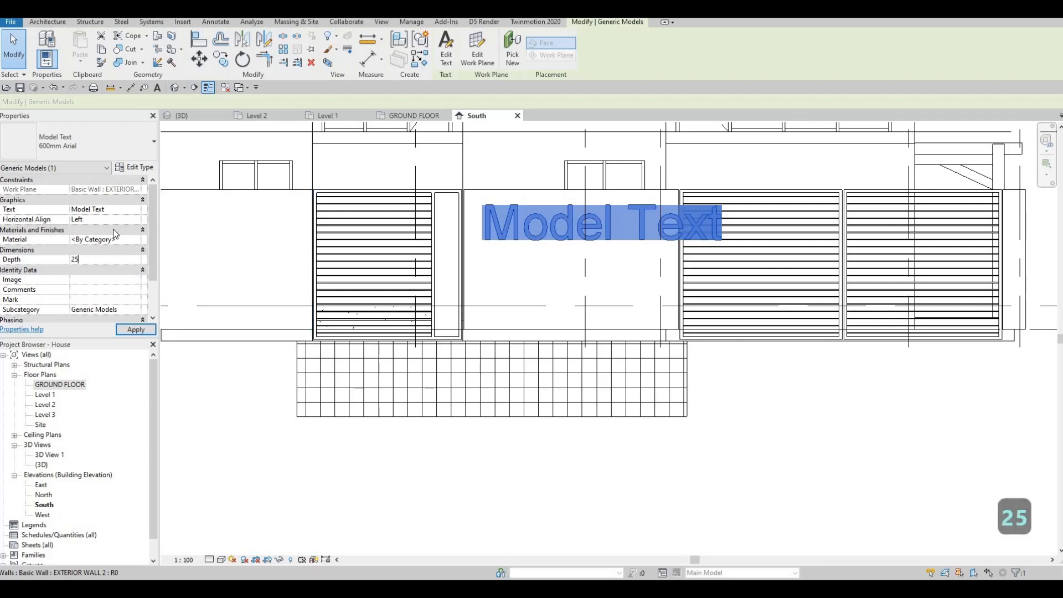
pyautogui.click(134, 167)
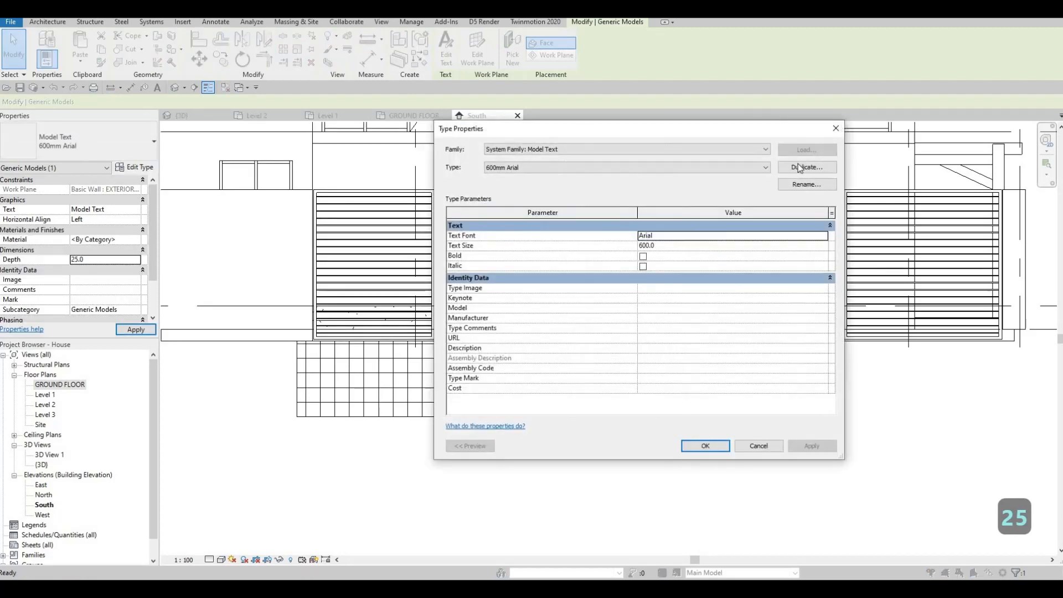
pyautogui.click(807, 166)
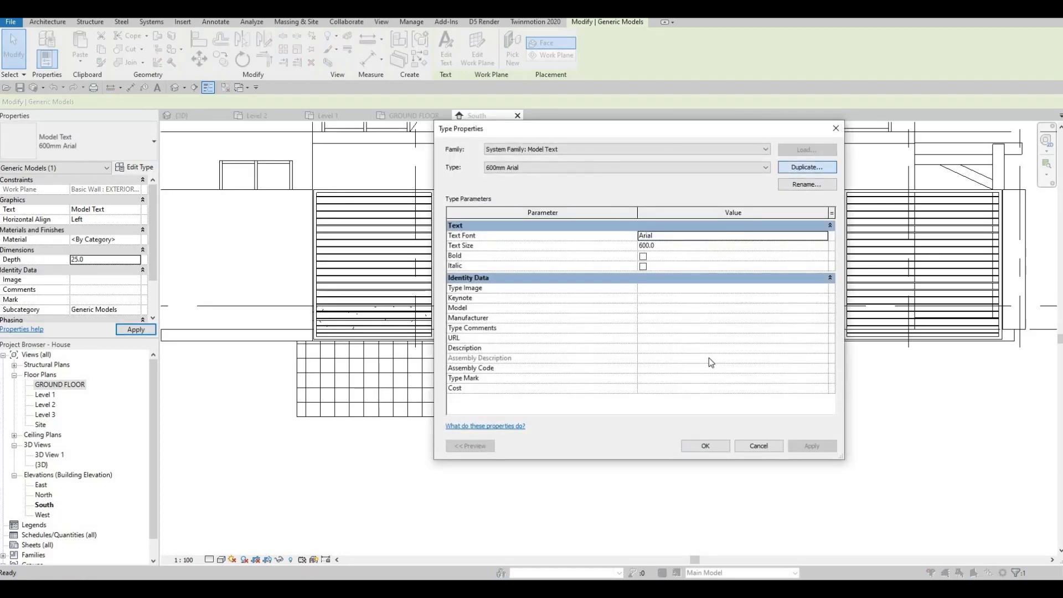
pyautogui.press('Return')
pyautogui.click(662, 244)
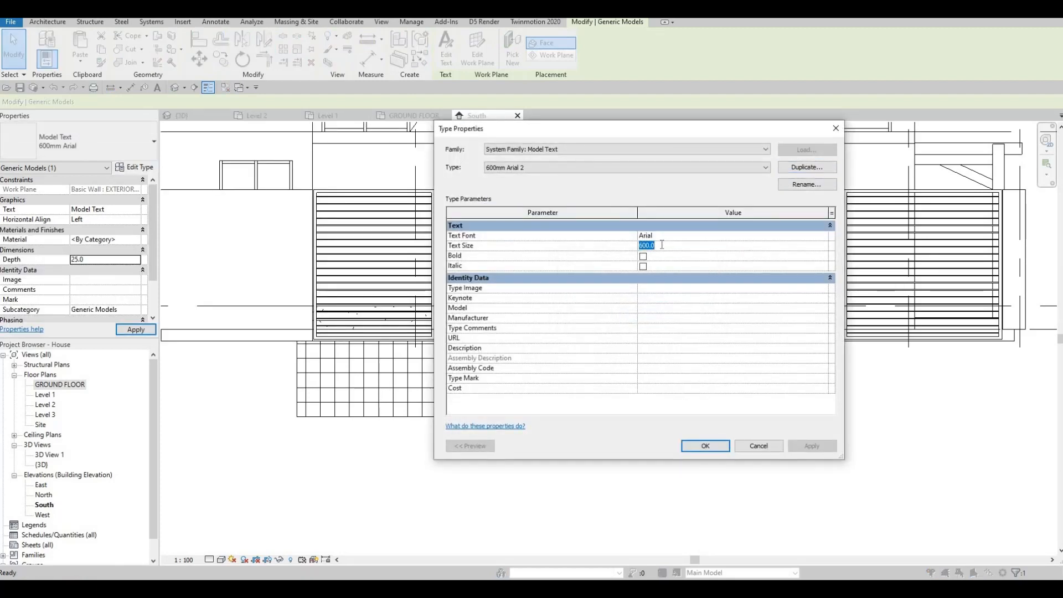
pyautogui.write('200')
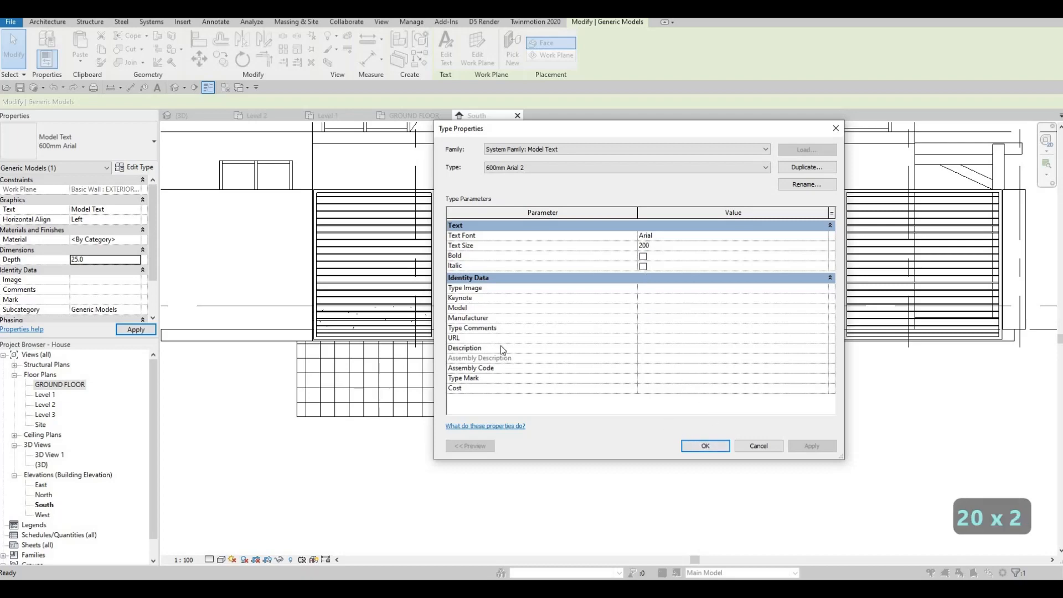
pyautogui.press('Return')
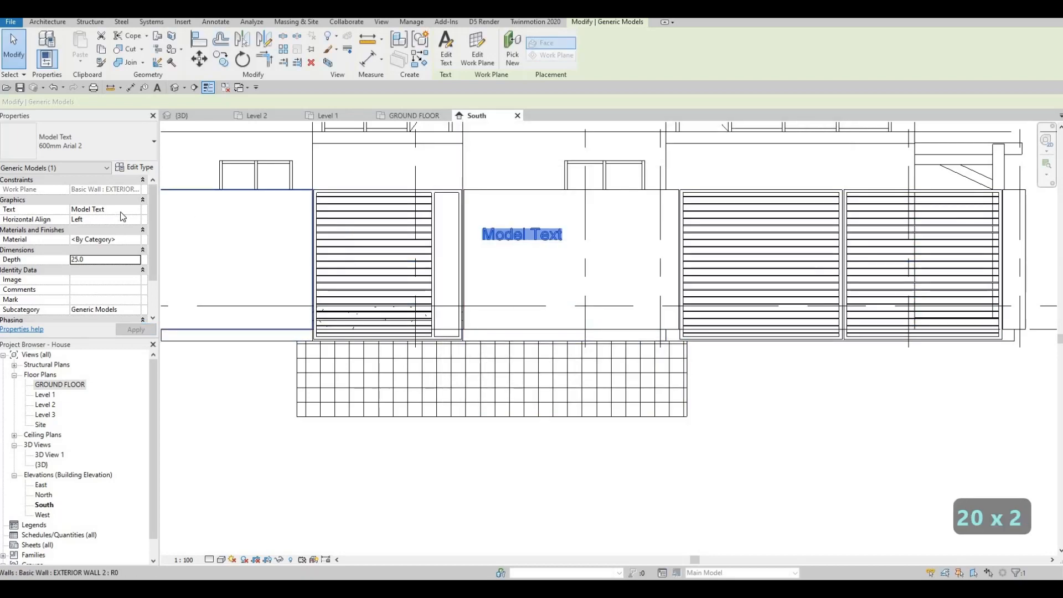
# Change the model text content to 67.
pyautogui.click(121, 211)
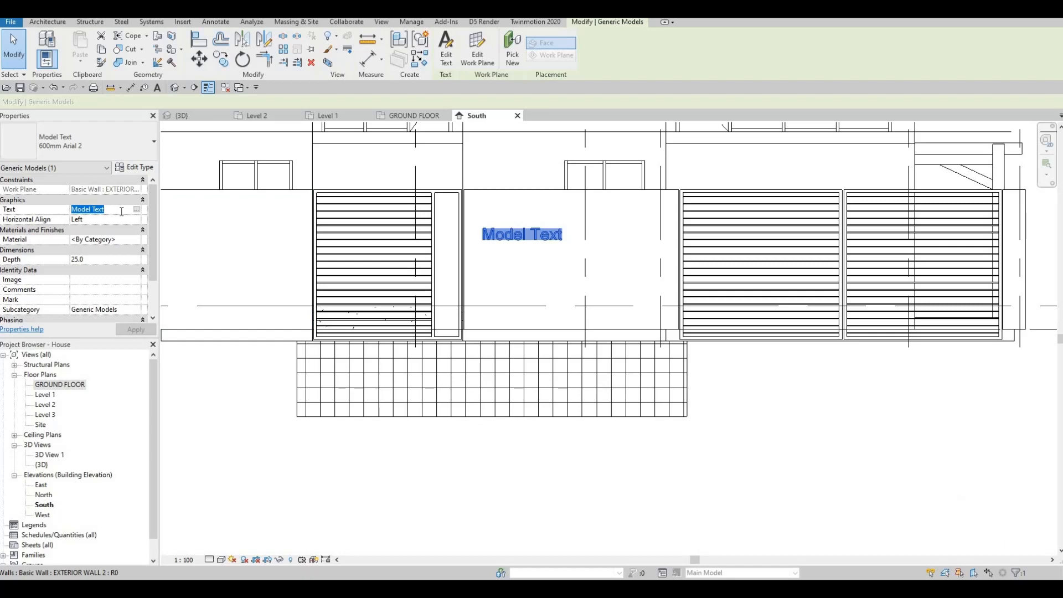
pyautogui.click(137, 210)
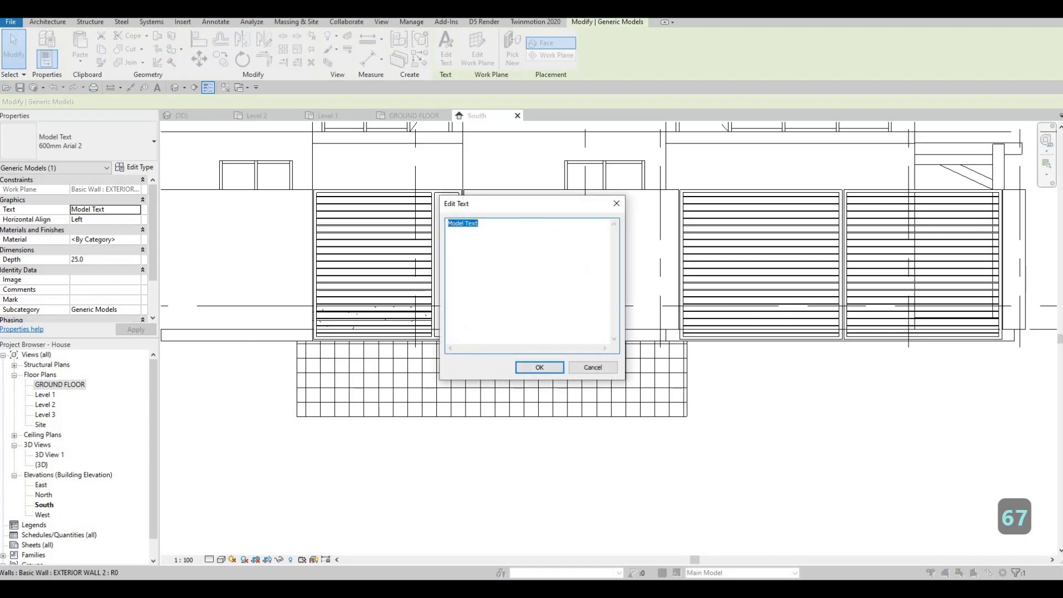
pyautogui.write('67')
pyautogui.click(540, 368)
# Move the 67 text onto the upper part of the timber panel.
pyautogui.scroll(4, 476, 239)
pyautogui.moveTo(476, 239); pyautogui.dragTo(263, 160)
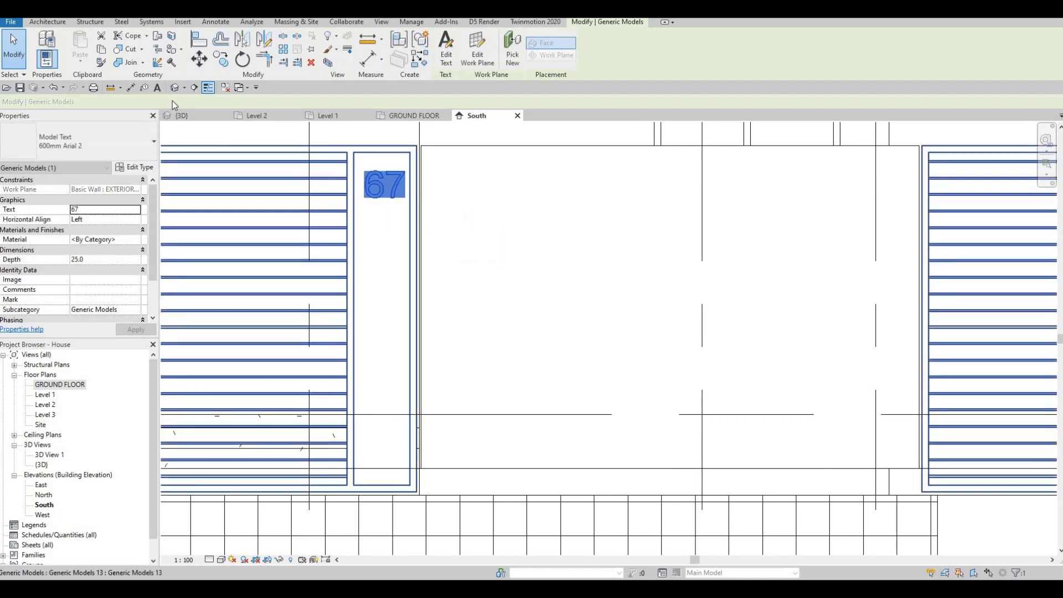
pyautogui.click(174, 88)
pyautogui.press('Escape')
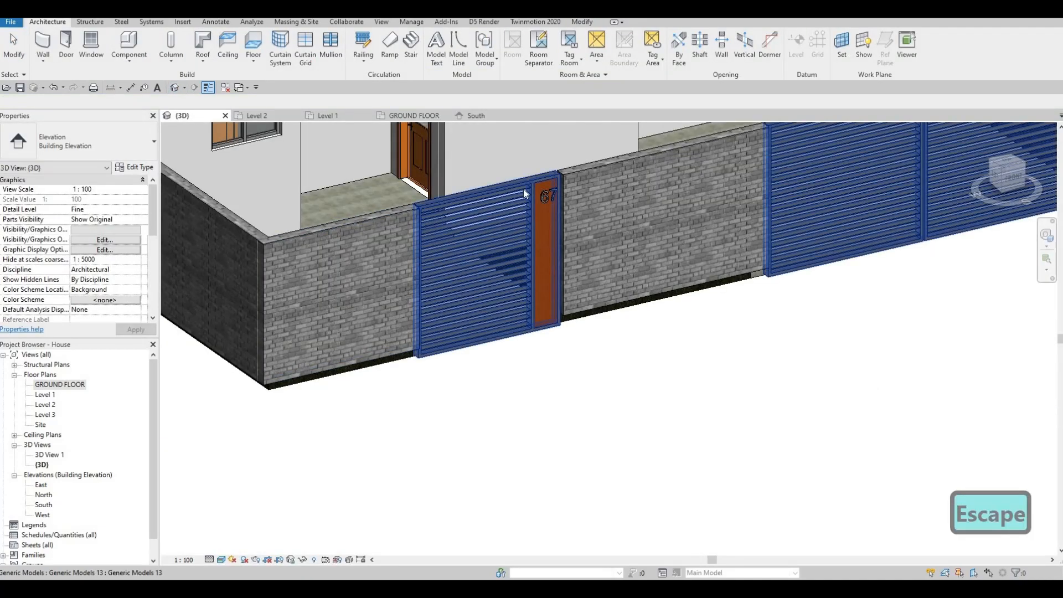
# Rehost the 67 model text onto the front face of the timber panel by picking a new work plane face.
pyautogui.scroll(6, 540, 164)
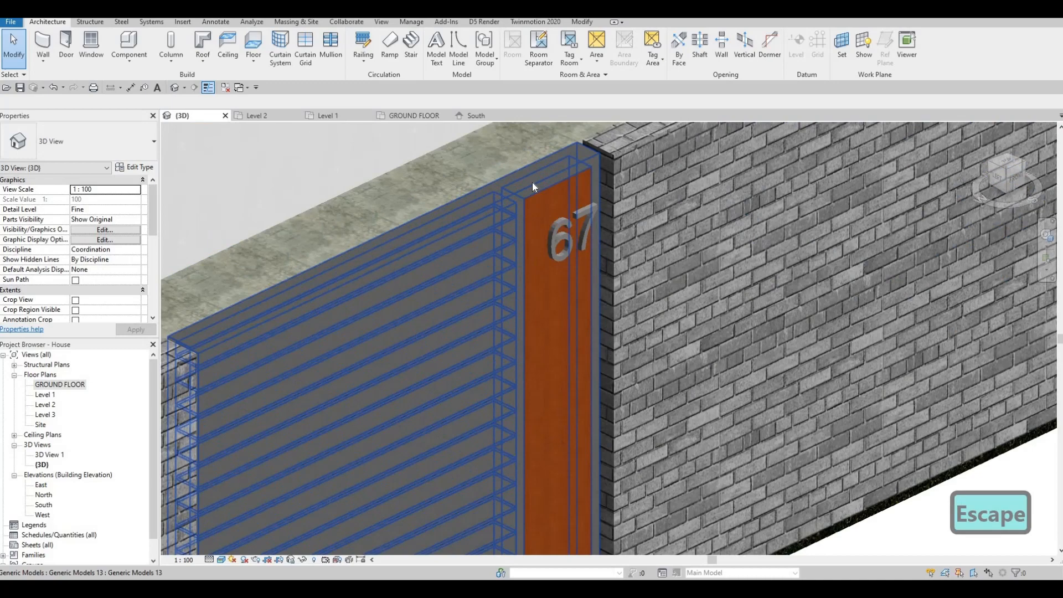
pyautogui.keyDown('shift'); pyautogui.moveTo(532, 182); pyautogui.dragTo(600, 238, button='middle'); pyautogui.keyUp('shift')
pyautogui.scroll(2, 532, 186)
pyautogui.click(531, 197)
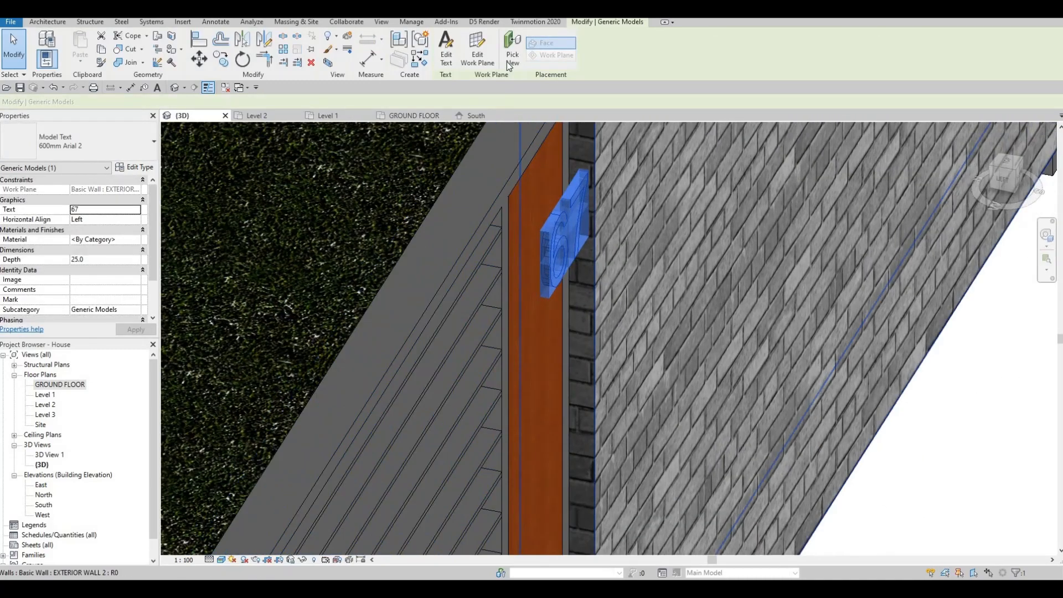
pyautogui.click(512, 49)
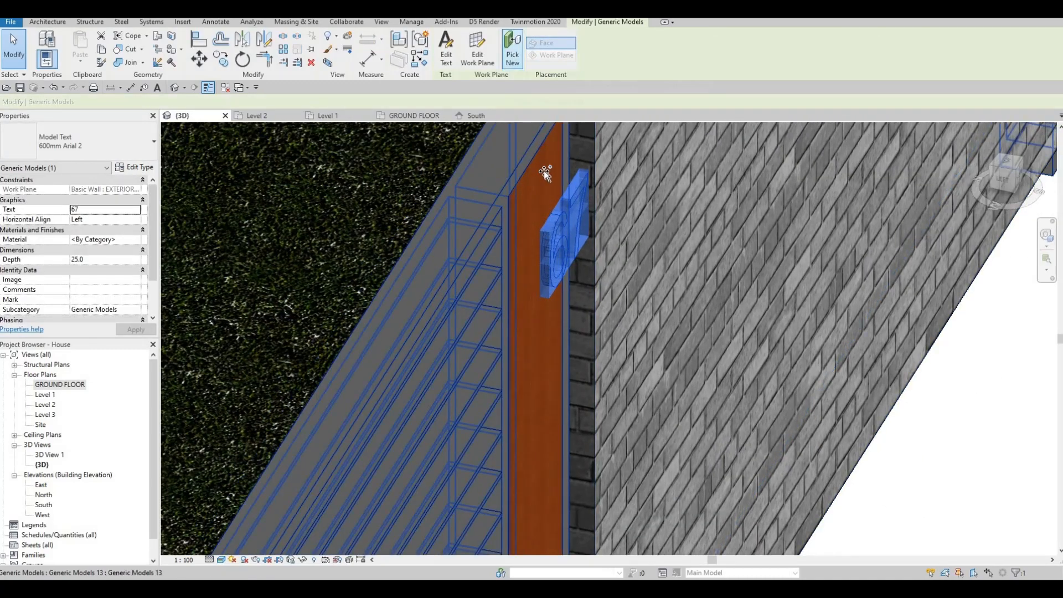
pyautogui.click(539, 209)
pyautogui.keyDown('shift'); pyautogui.moveTo(473, 203); pyautogui.dragTo(509, 195, button='middle'); pyautogui.keyUp('shift')
pyautogui.scroll(-1, 458, 212)
pyautogui.press('Escape')
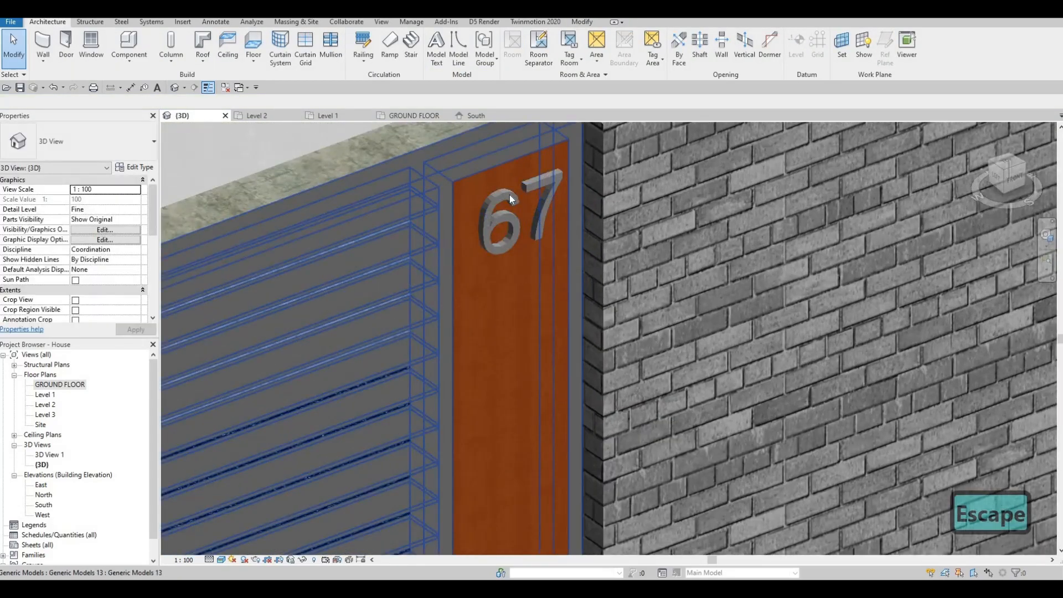
# Nudge the 67 text slightly to the left on the timber panel in the South elevation.
pyautogui.click(509, 194)
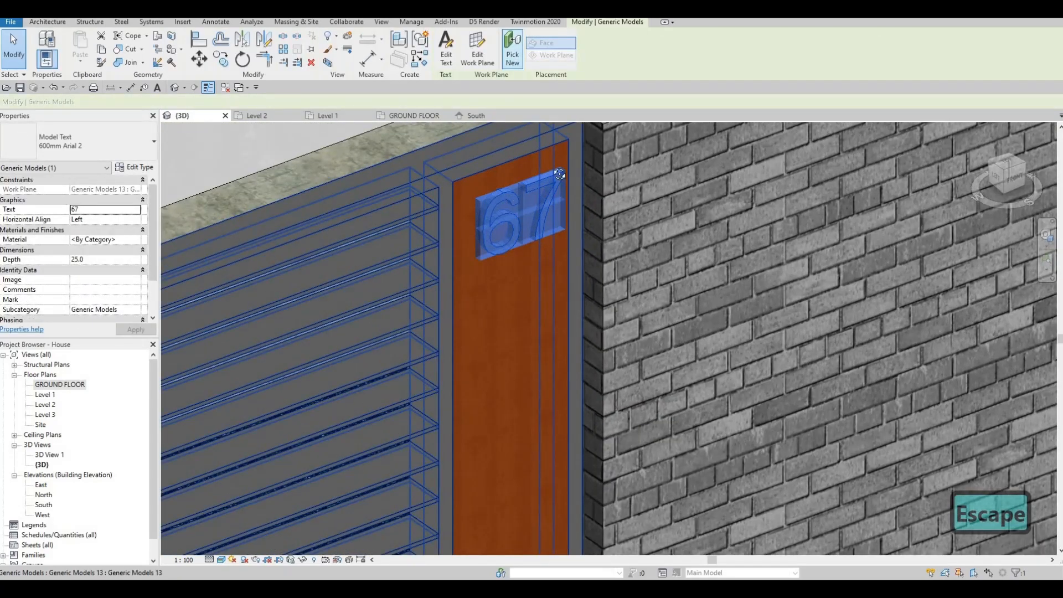
pyautogui.scroll(3, 554, 213)
pyautogui.keyDown('shift'); pyautogui.moveTo(561, 213); pyautogui.dragTo(476, 118, button='middle'); pyautogui.keyUp('shift')
pyautogui.click(476, 117)
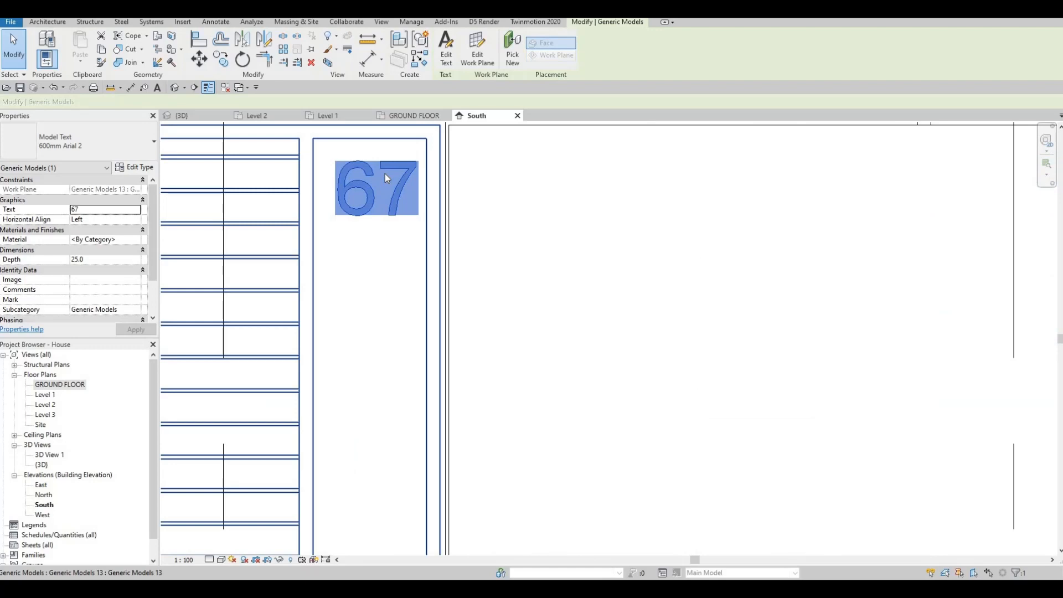
pyautogui.press('Left')
pyautogui.press('Left')
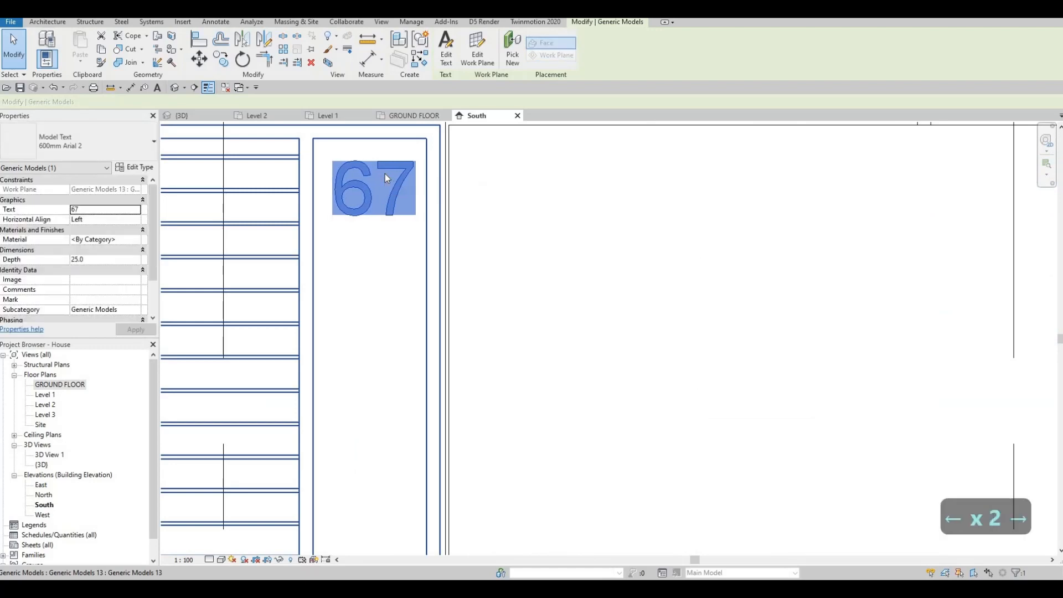
pyautogui.press('Escape')
pyautogui.press('Escape')
pyautogui.press('Escape')
# Review the boundary wall entrance with the 67 house number in the South elevation and the 3D view.
pyautogui.scroll(-4, 407, 204)
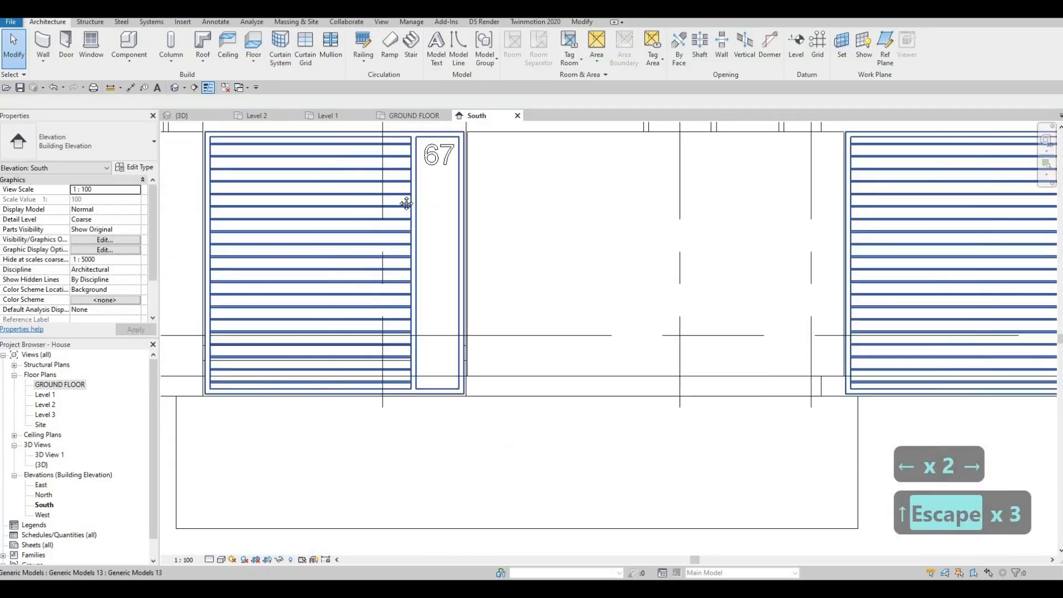
pyautogui.scroll(-3, 406, 204)
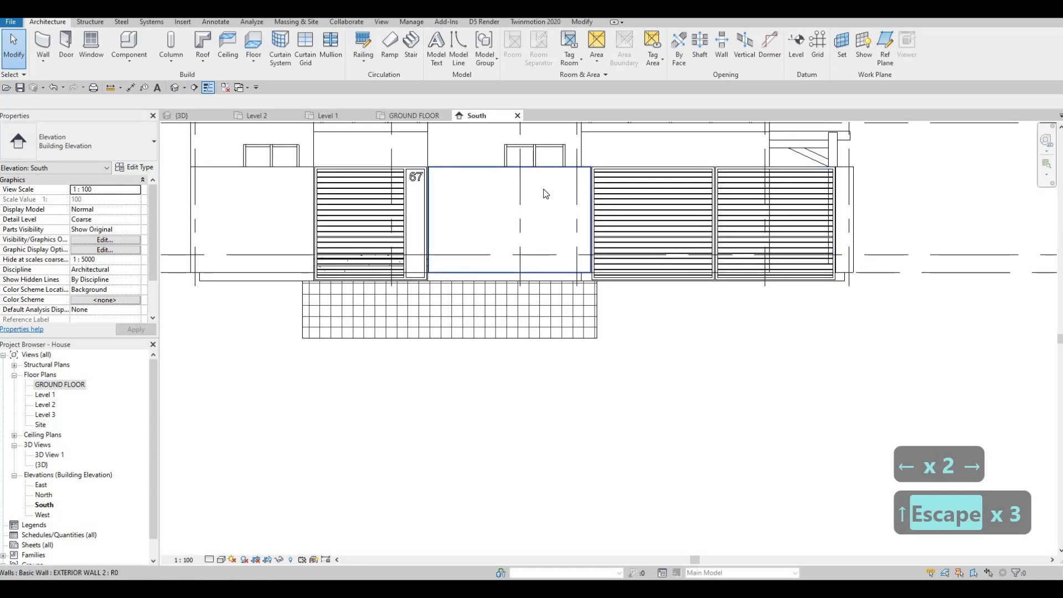
pyautogui.moveTo(378, 185); pyautogui.dragTo(329, 185, button='middle')
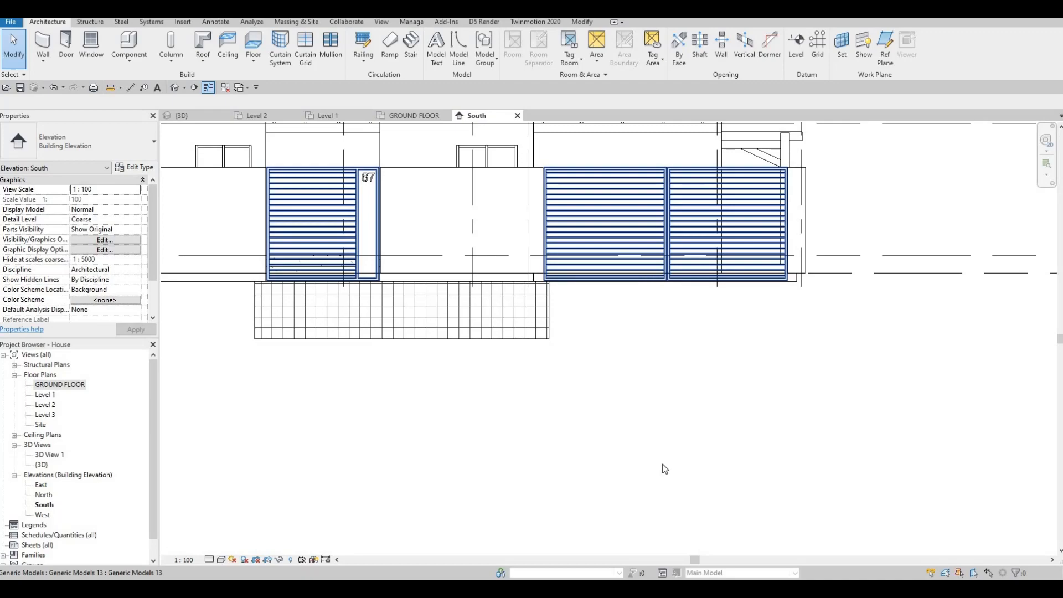
pyautogui.click(185, 116)
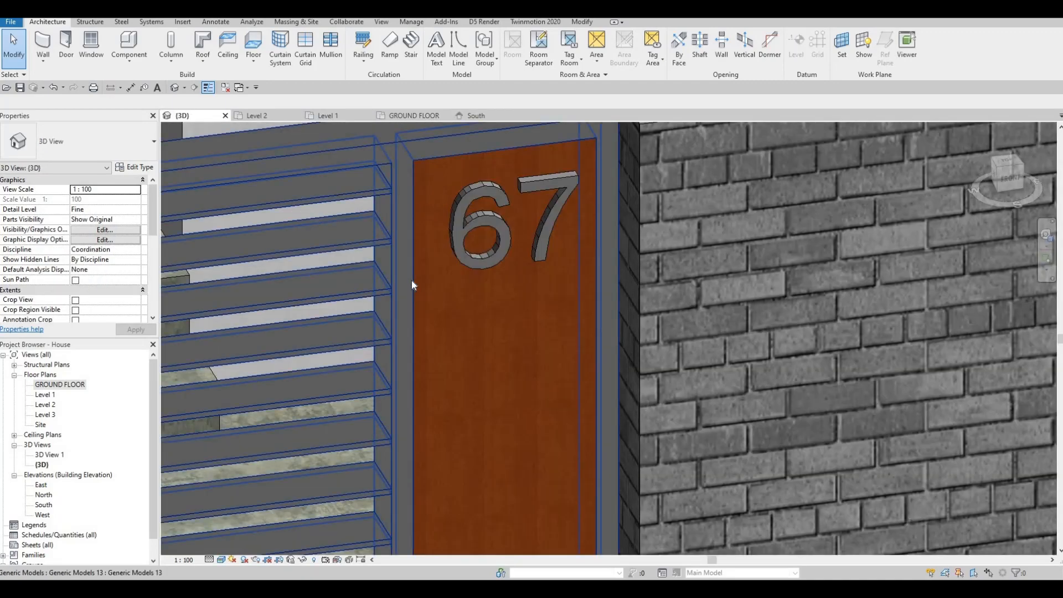
pyautogui.scroll(-6, 454, 254)
pyautogui.scroll(-4, 492, 295)
pyautogui.press('Escape')
pyautogui.press('Escape')
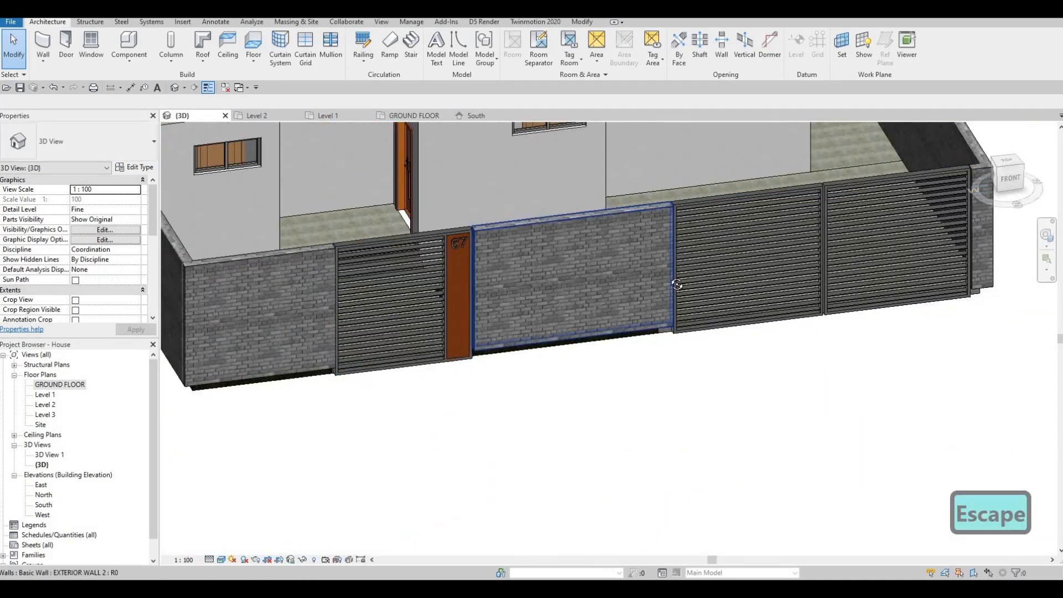
pyautogui.keyDown('shift'); pyautogui.moveTo(623, 335); pyautogui.dragTo(680, 415, button='middle'); pyautogui.keyUp('shift')
pyautogui.moveTo(665, 292); pyautogui.dragTo(706, 385, button='middle')
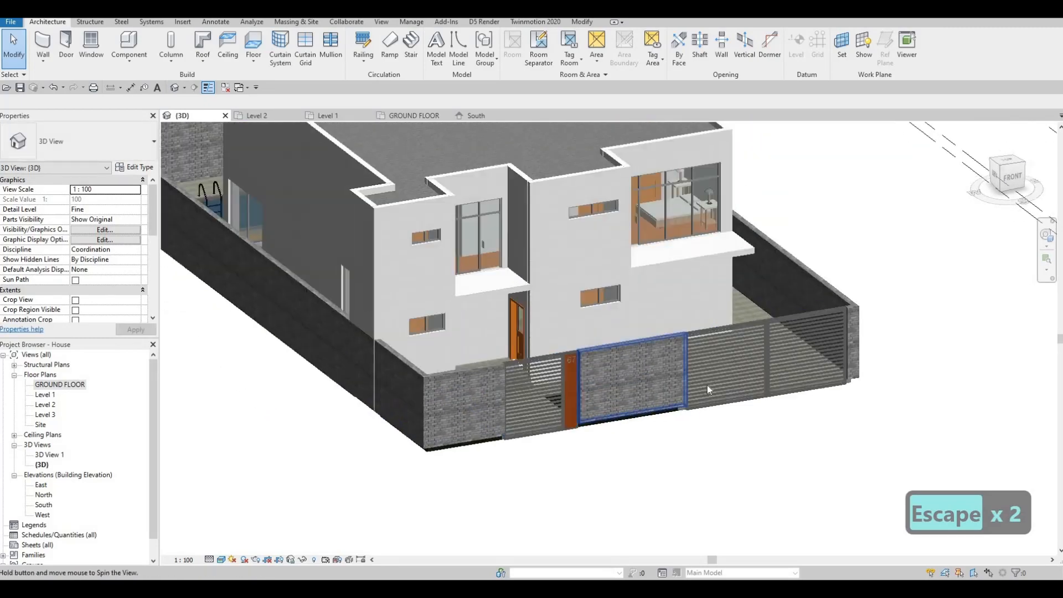
pyautogui.scroll(-2, 719, 414)
pyautogui.moveTo(833, 391); pyautogui.dragTo(832, 397, button='middle')
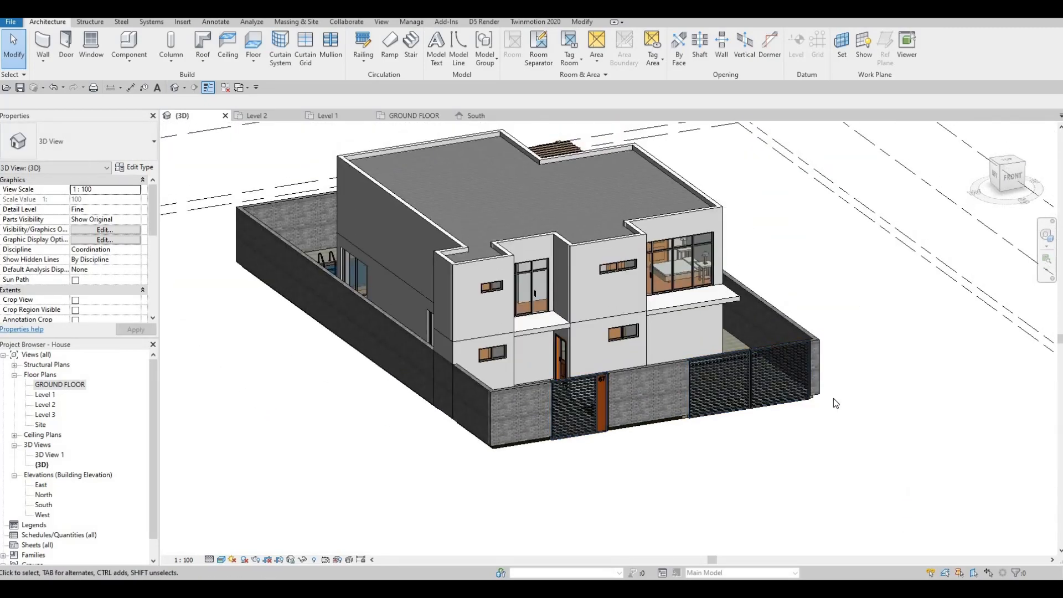